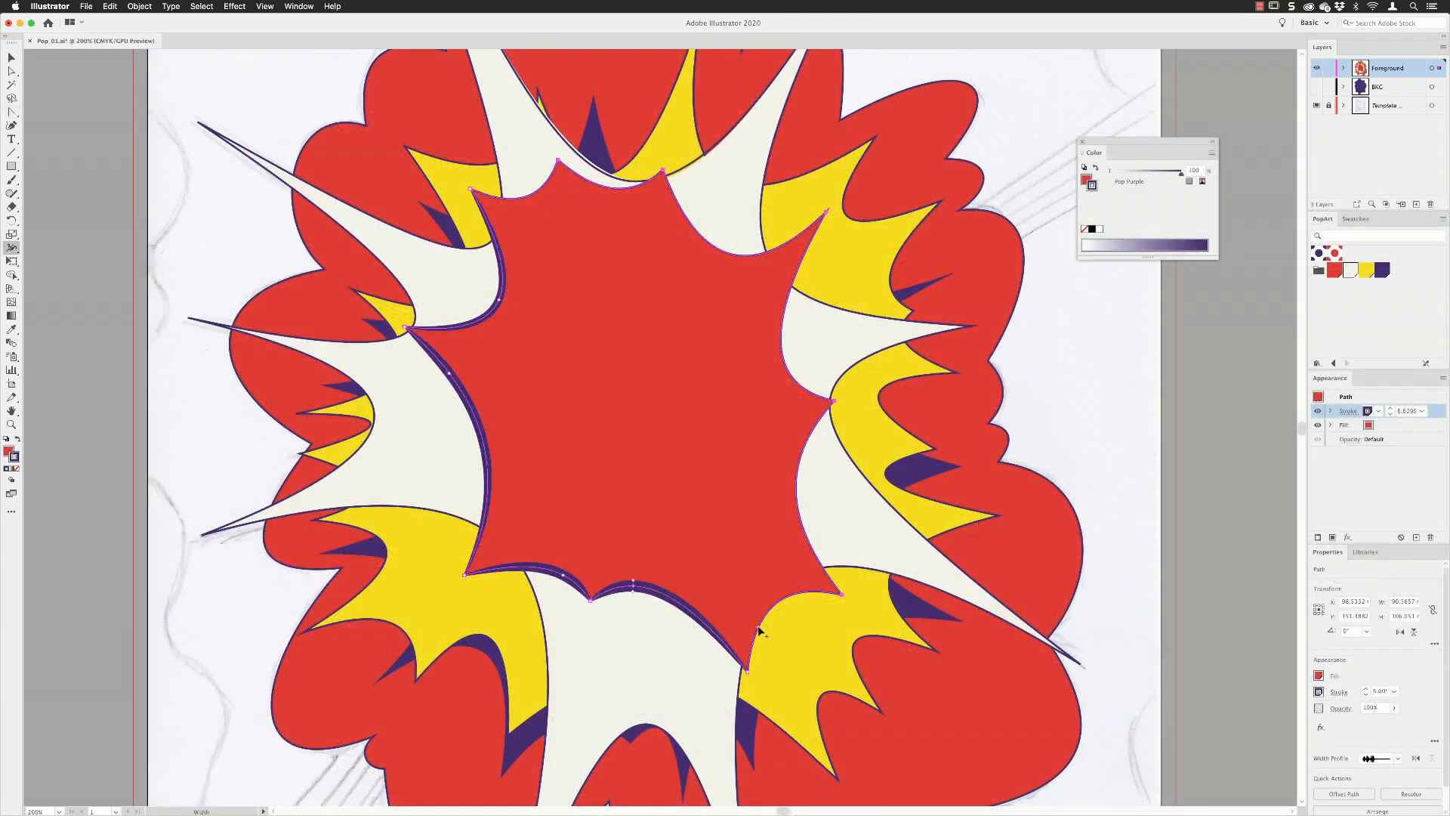
Thicken the purple stroke at points along the central red burst's outline with the Width tool for a variable line weight.
{"action": "left_click_drag", "start_coordinate": [758, 627], "coordinate": [763, 629]}
{"action": "left_click_drag", "start_coordinate": [633, 585], "coordinate": [704, 622]}
{"action": "left_click_drag", "start_coordinate": [801, 521], "coordinate": [795, 523]}
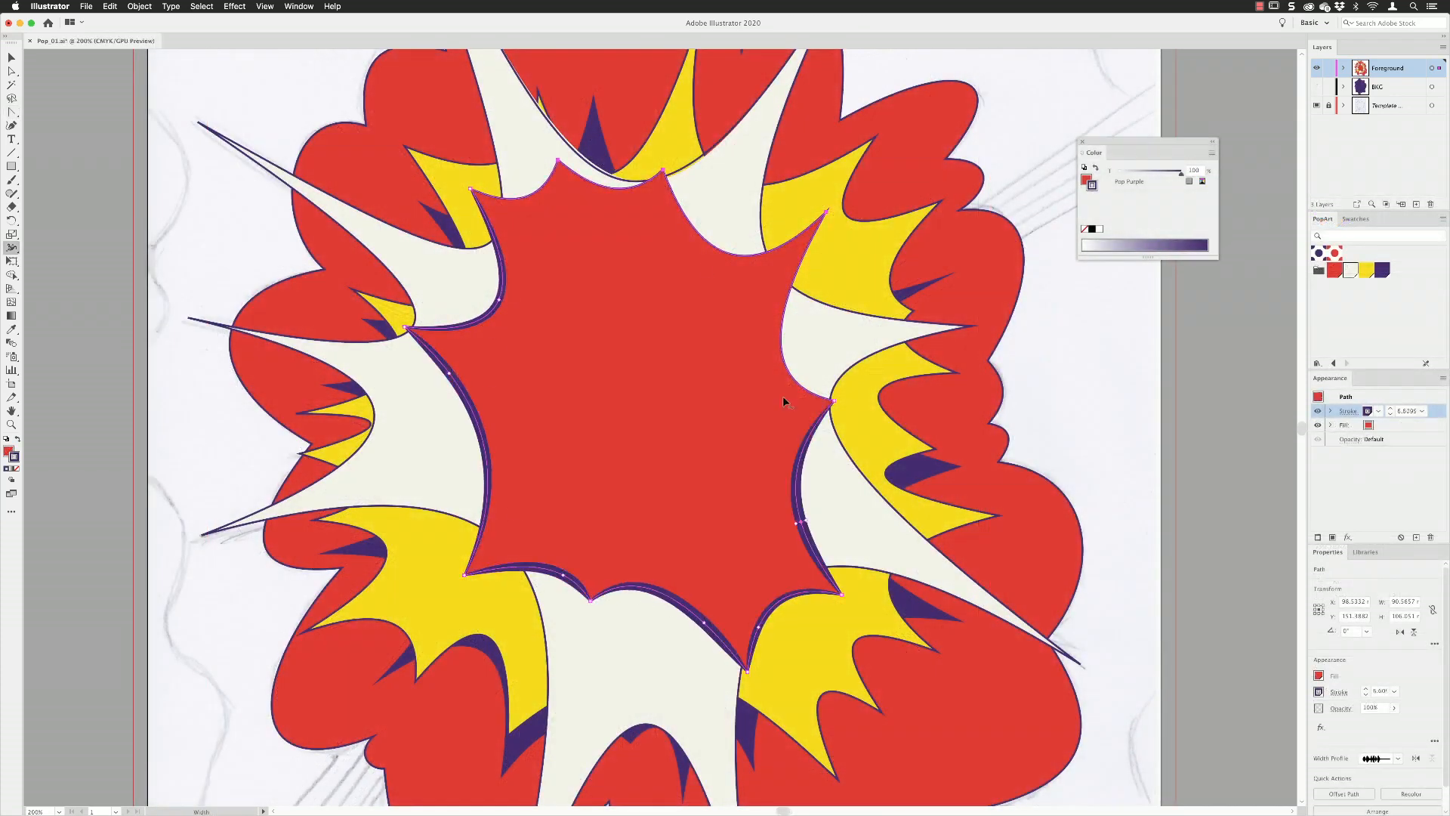
{"action": "left_click_drag", "start_coordinate": [792, 378], "coordinate": [789, 381]}
{"action": "left_click_drag", "start_coordinate": [683, 214], "coordinate": [680, 217]}
{"action": "left_click_drag", "start_coordinate": [643, 183], "coordinate": [645, 187]}
{"action": "left_click_drag", "start_coordinate": [537, 188], "coordinate": [535, 192]}
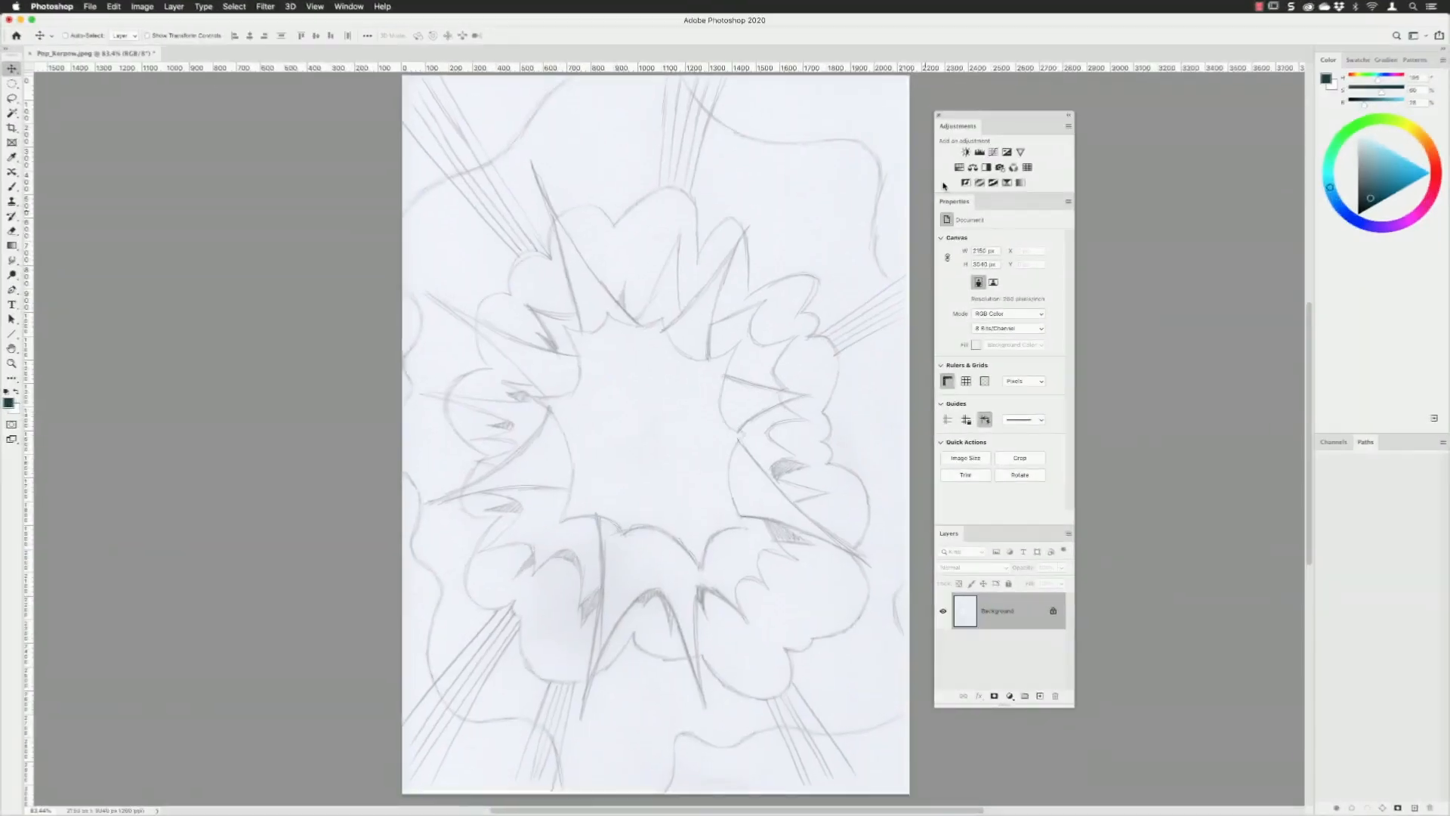
Darken the scanned sketch with a Levels adjustment using black input 152 and midtone 2.04, and flatten the image.
{"action": "left_click", "coordinate": [979, 152]}
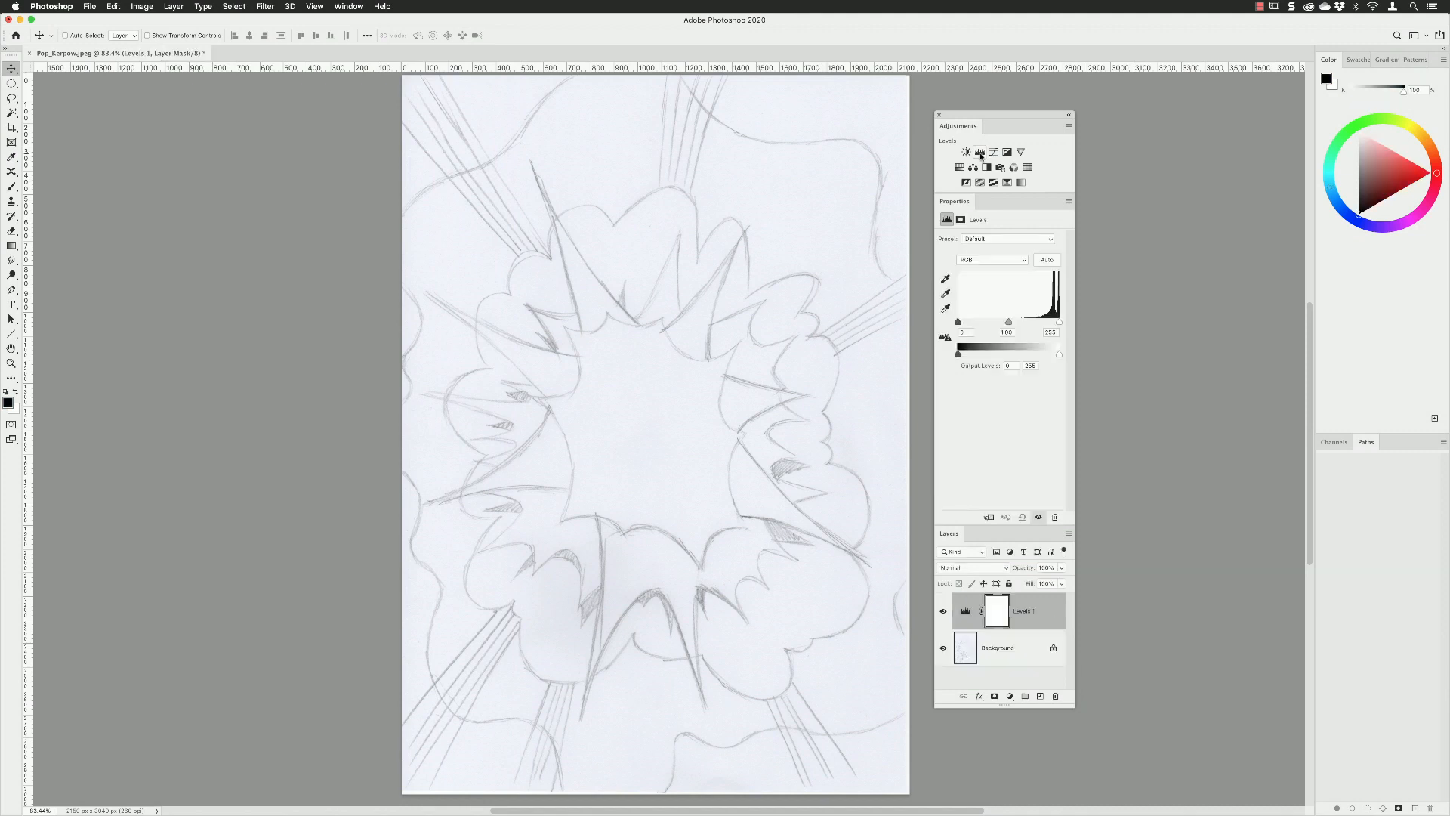
{"action": "left_click_drag", "start_coordinate": [959, 321], "coordinate": [1028, 324]}
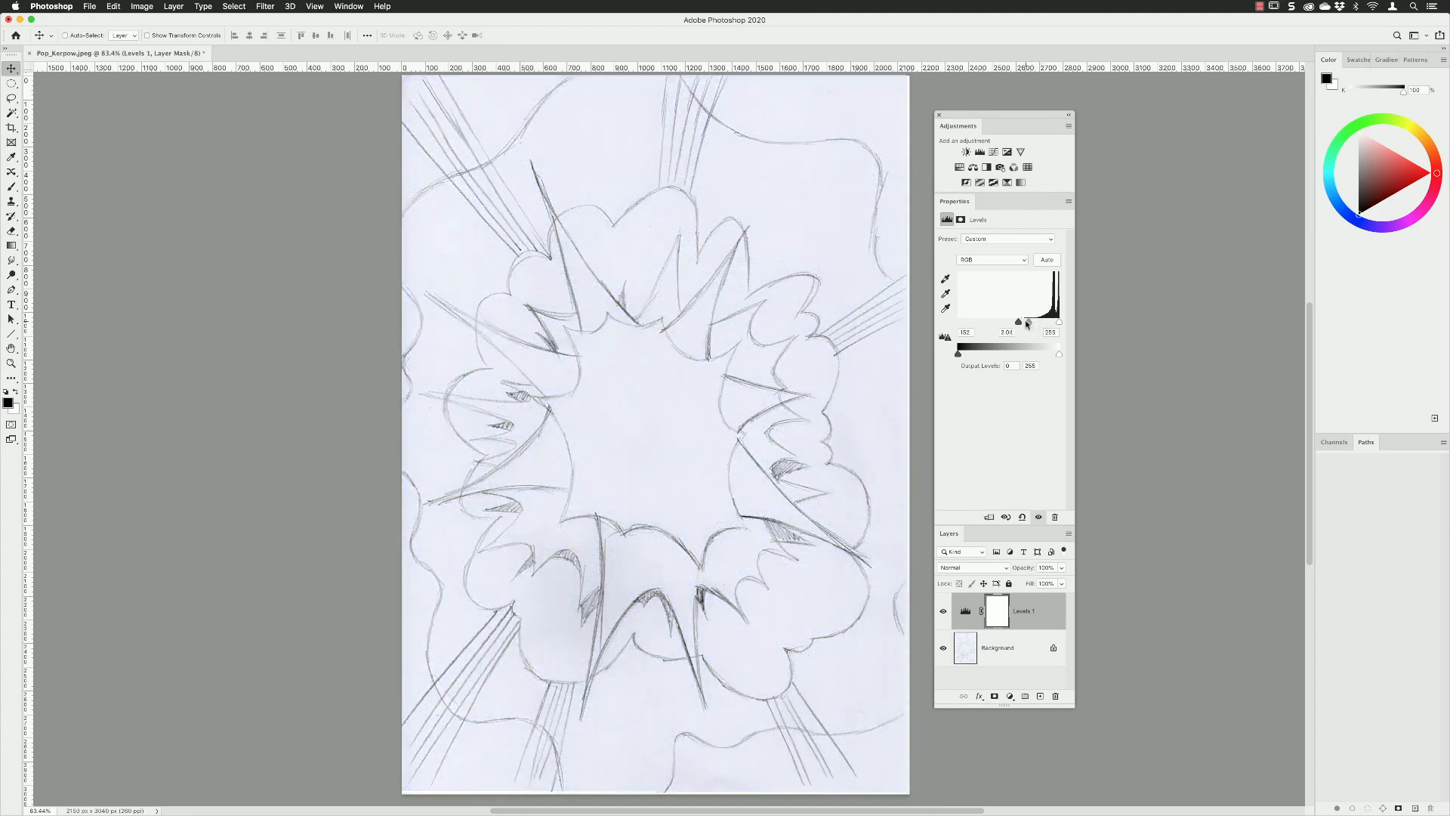
{"action": "left_click", "coordinate": [1068, 534]}
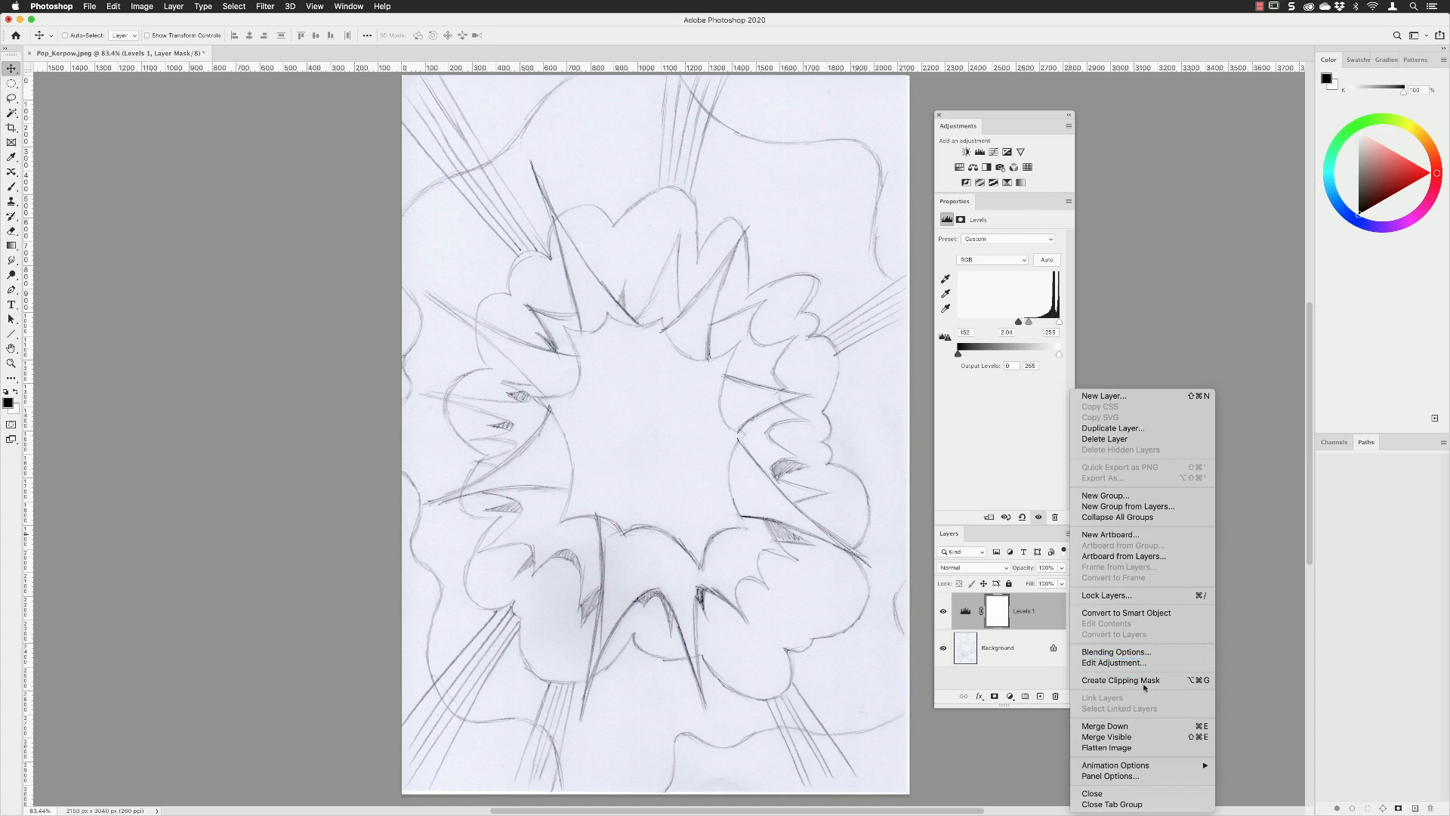
{"action": "left_click", "coordinate": [1107, 747]}
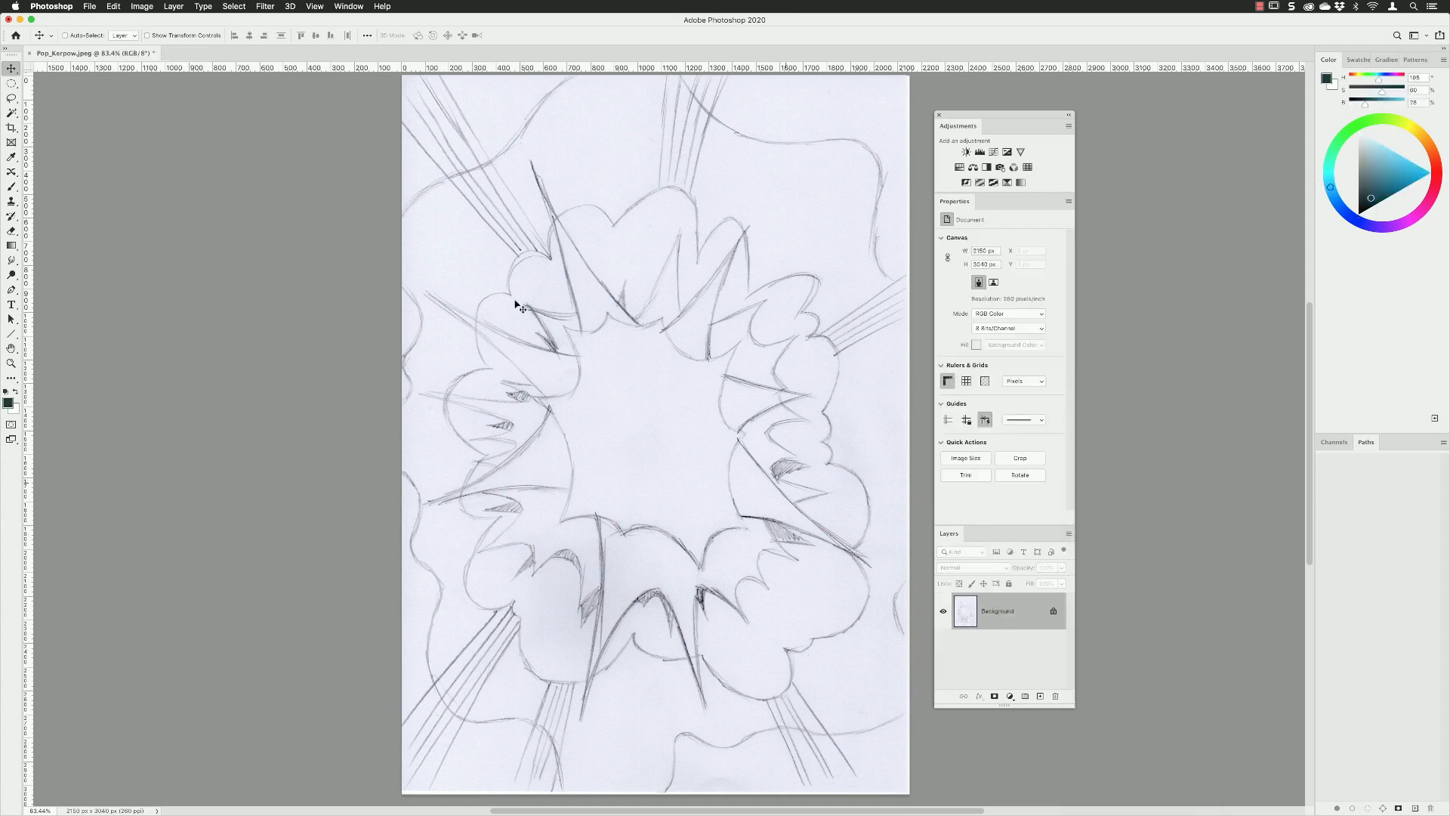
Save the sketch as a JPEG at Maximum quality 12, Progressive with 3 scans.
{"action": "left_click", "coordinate": [89, 7]}
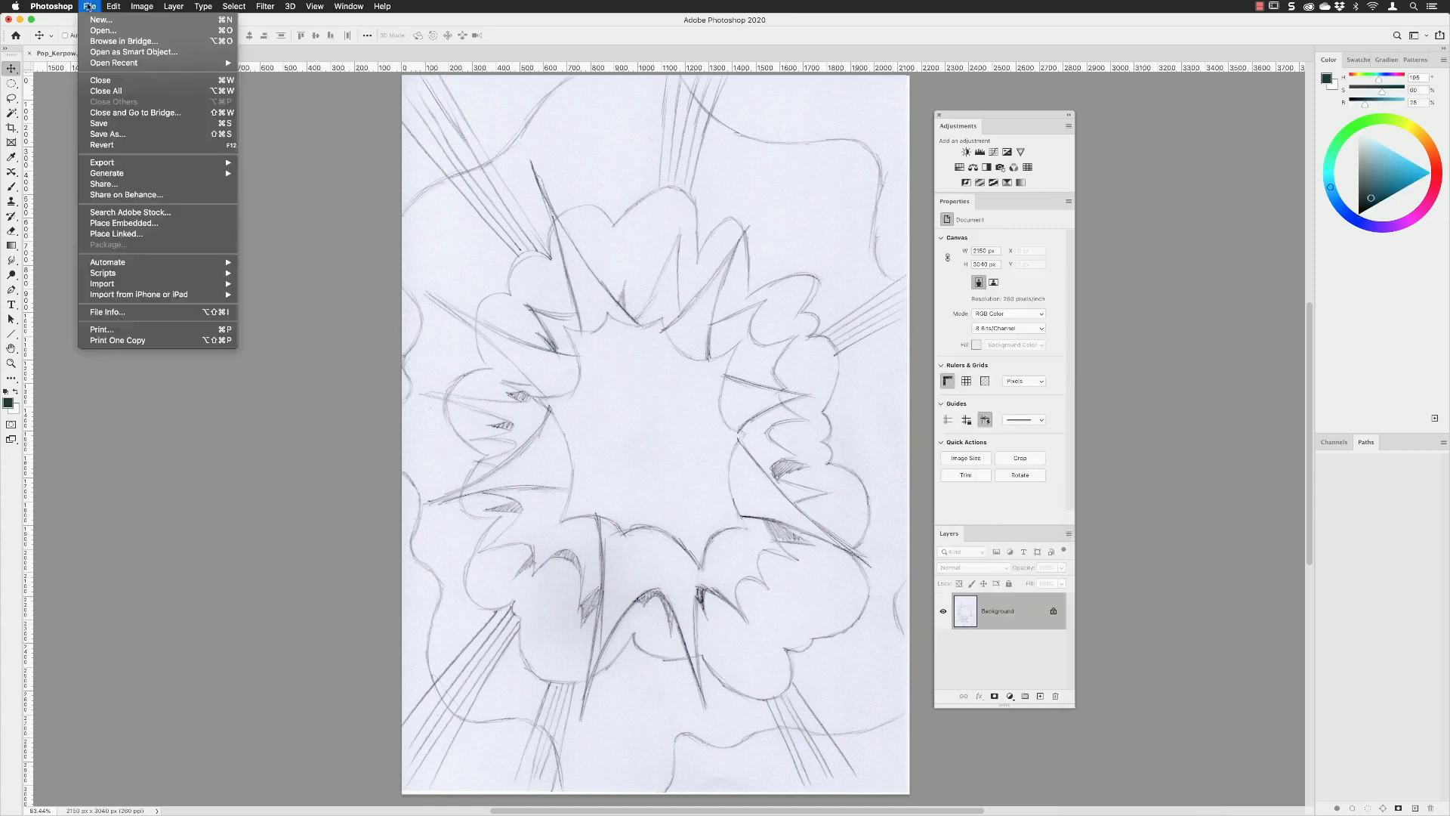
{"action": "left_click", "coordinate": [99, 123]}
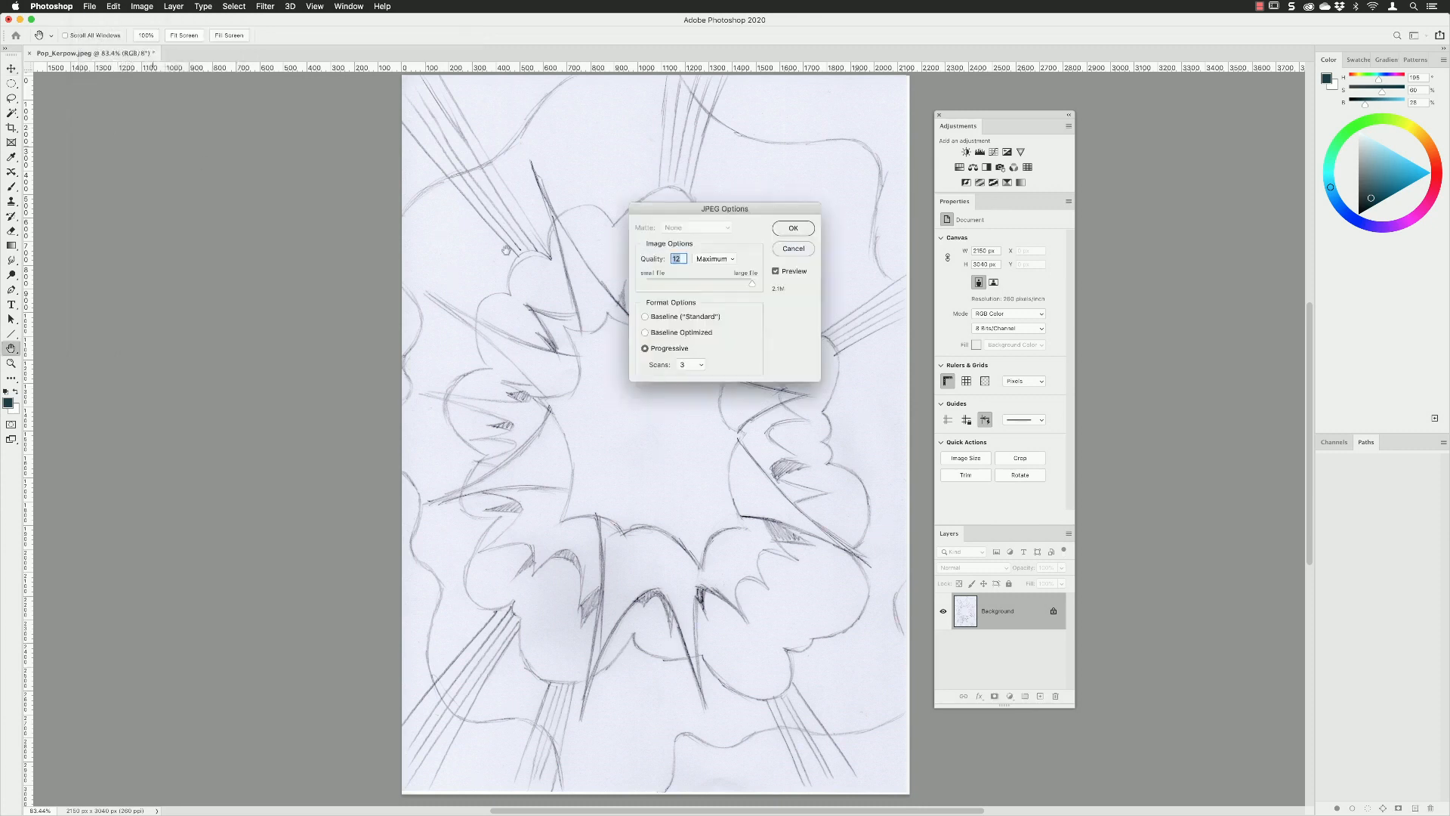
{"action": "left_click", "coordinate": [804, 234]}
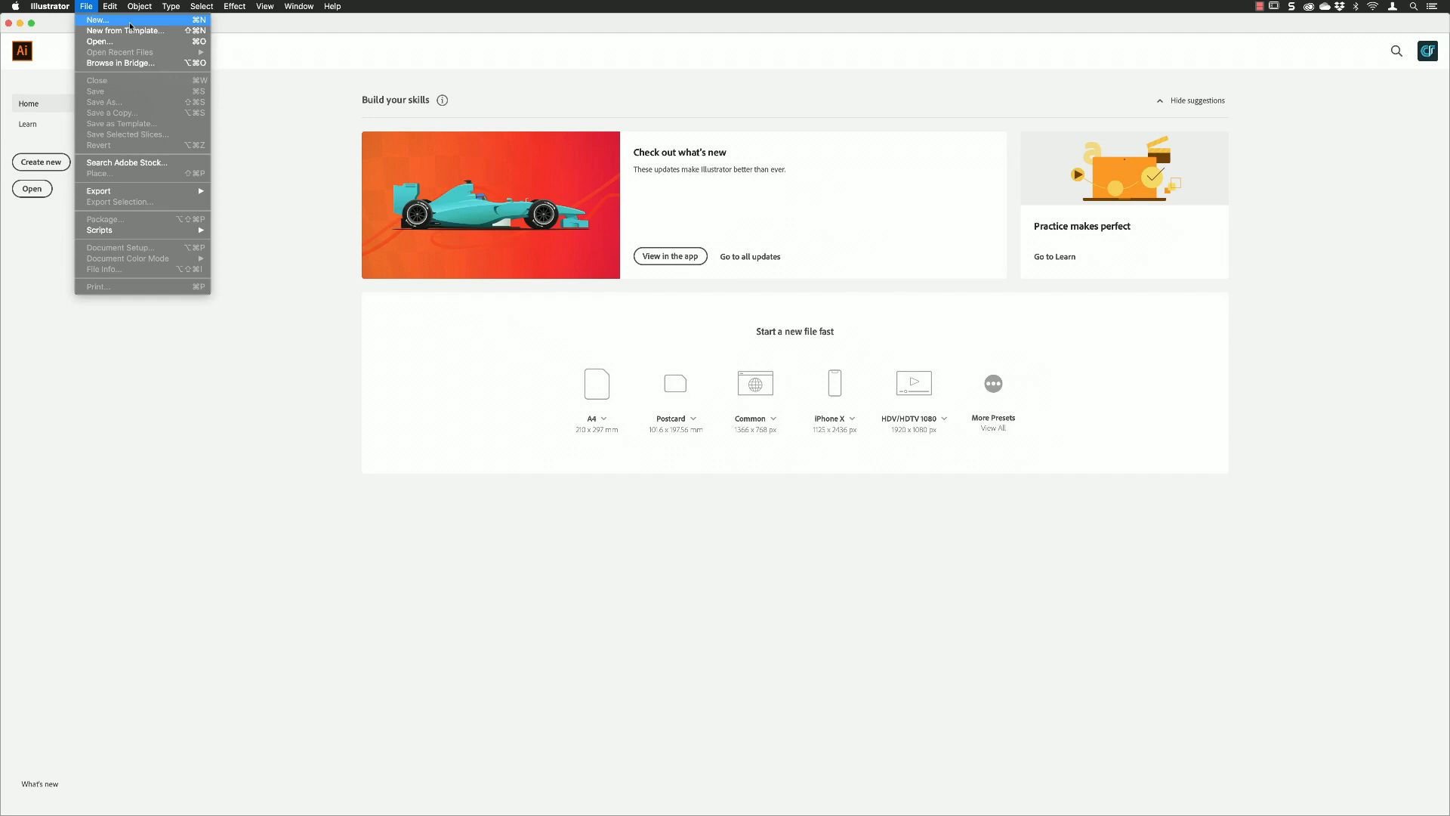
In Illustrator, create a portrait A4 print document named Pop_01 with a 3 mm bleed.
{"action": "left_click", "coordinate": [98, 20]}
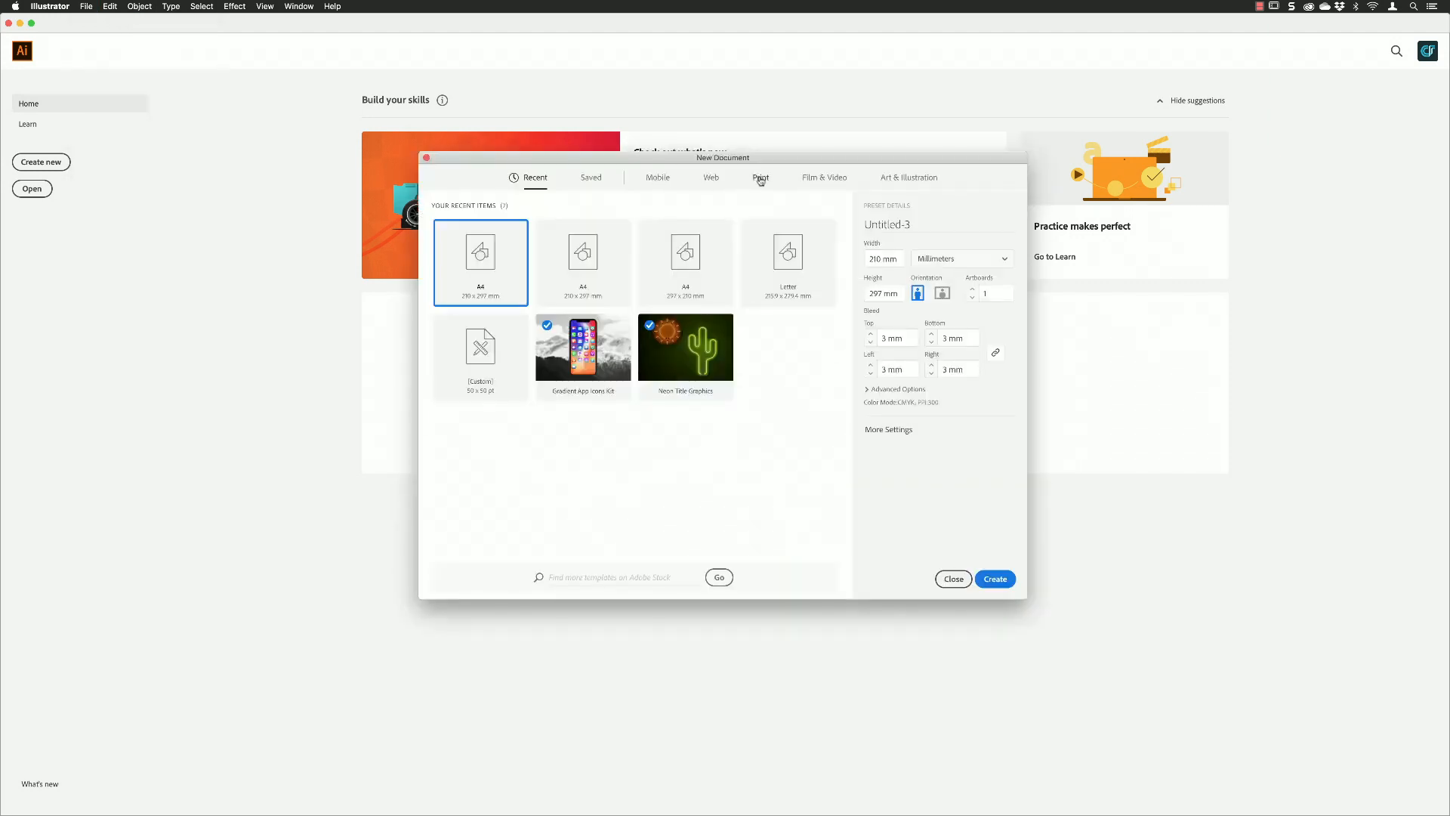
{"action": "left_click", "coordinate": [758, 179]}
{"action": "left_click", "coordinate": [609, 262]}
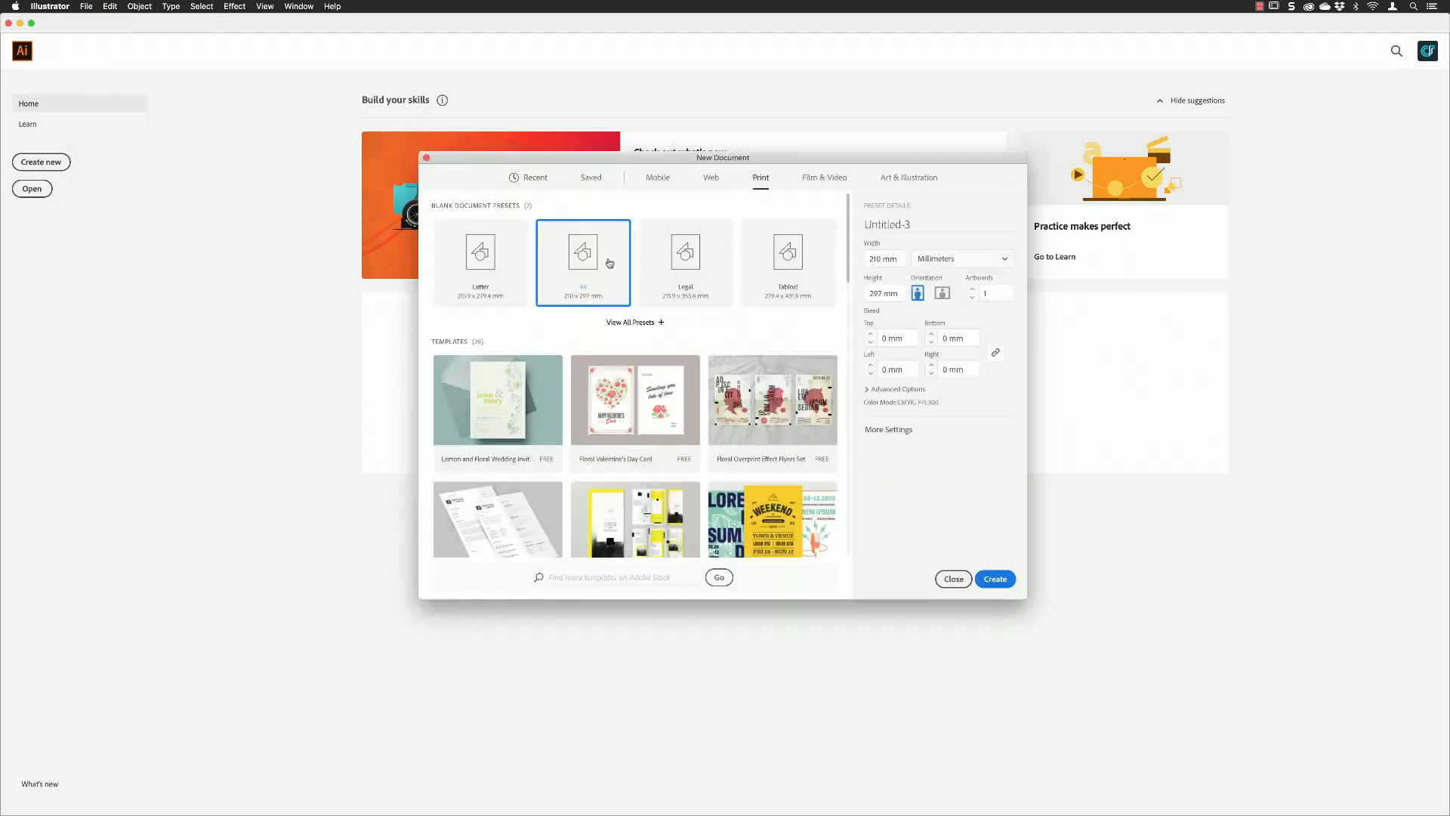
{"action": "left_click", "coordinate": [897, 225]}
{"action": "type", "text": "Pop_01"}
{"action": "left_click", "coordinate": [871, 333]}
{"action": "left_click", "coordinate": [993, 578]}
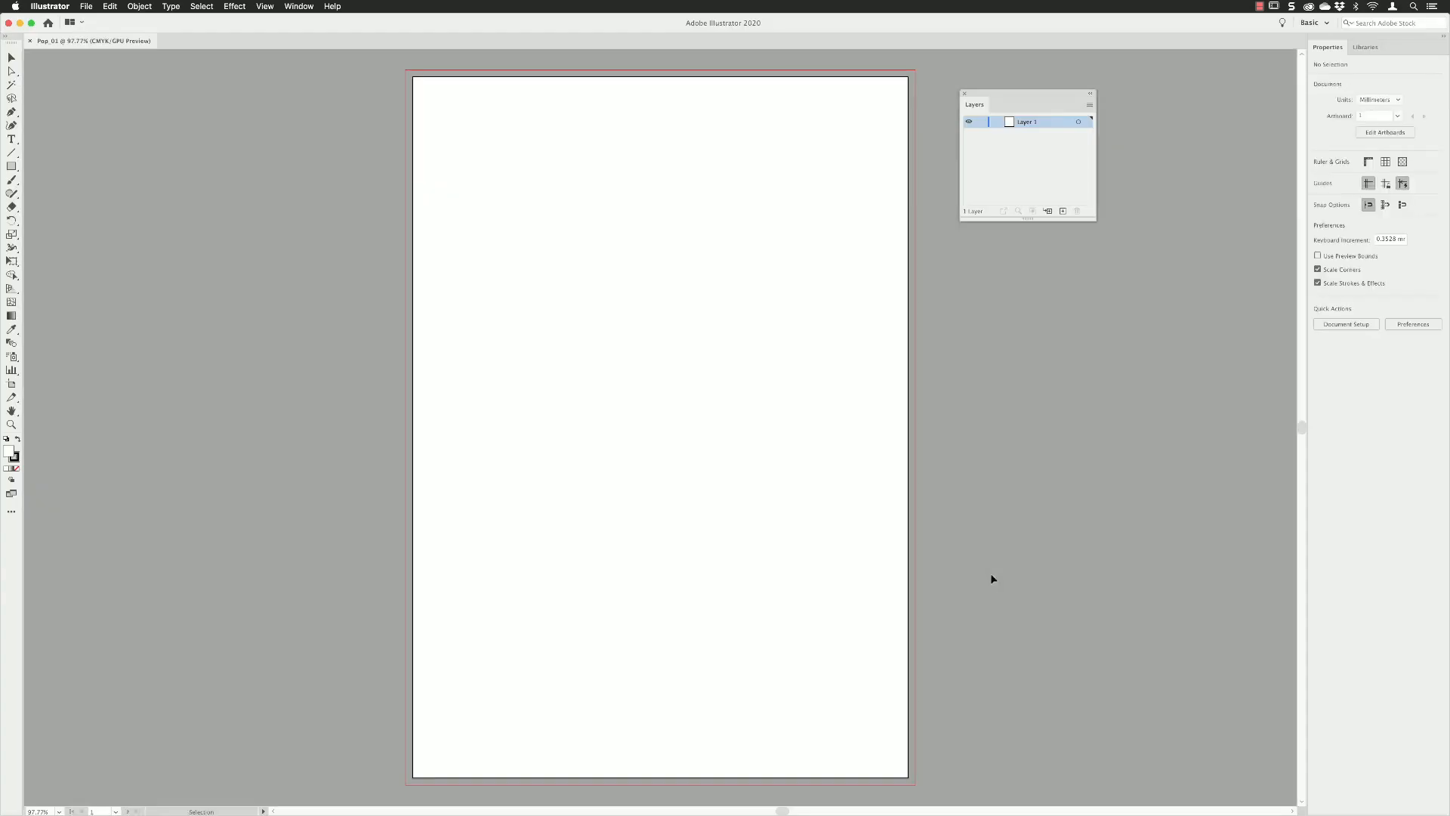
Set the row size of the layer list to Large.
{"action": "left_click", "coordinate": [1090, 105]}
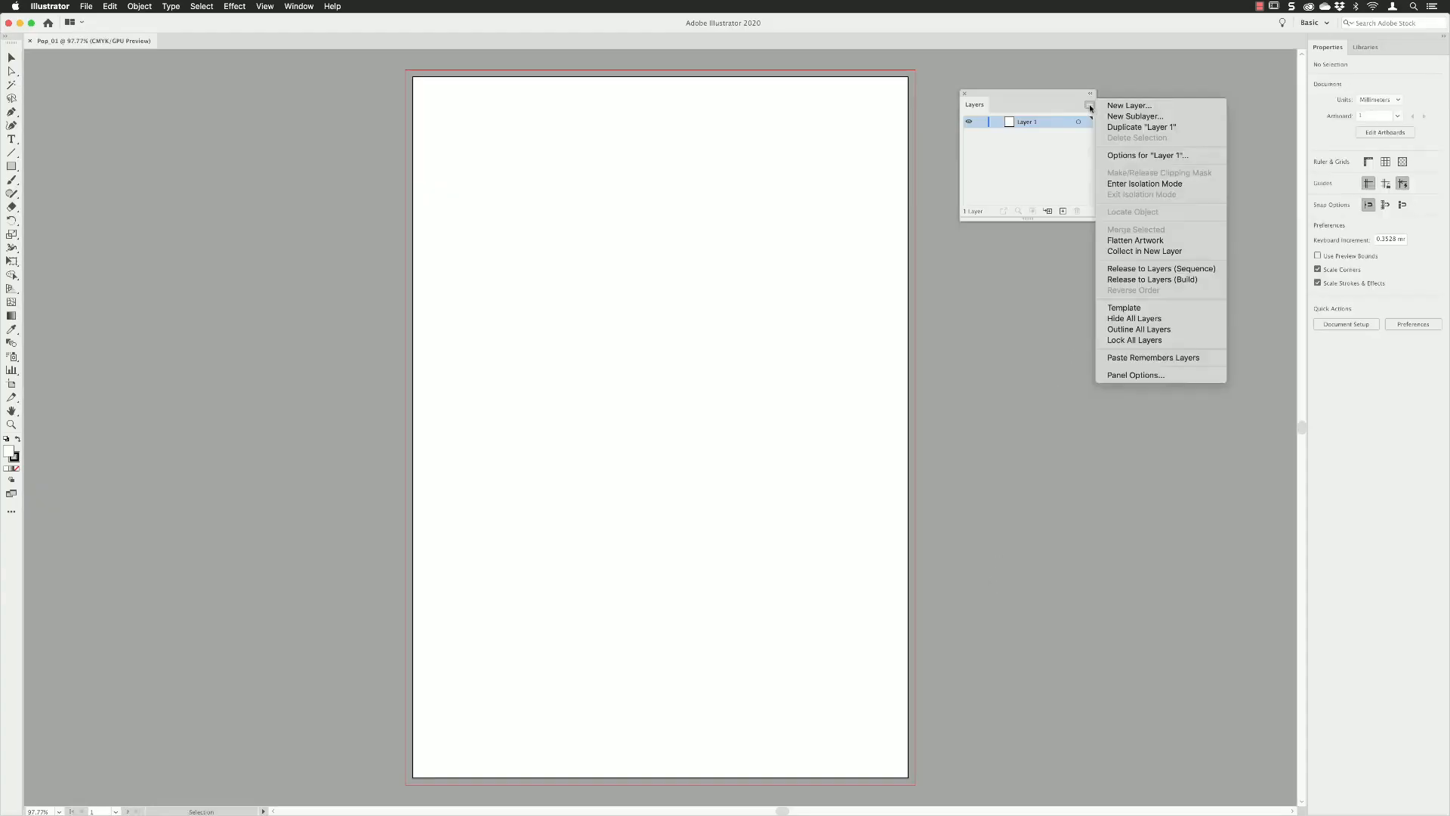
{"action": "left_click", "coordinate": [1124, 376]}
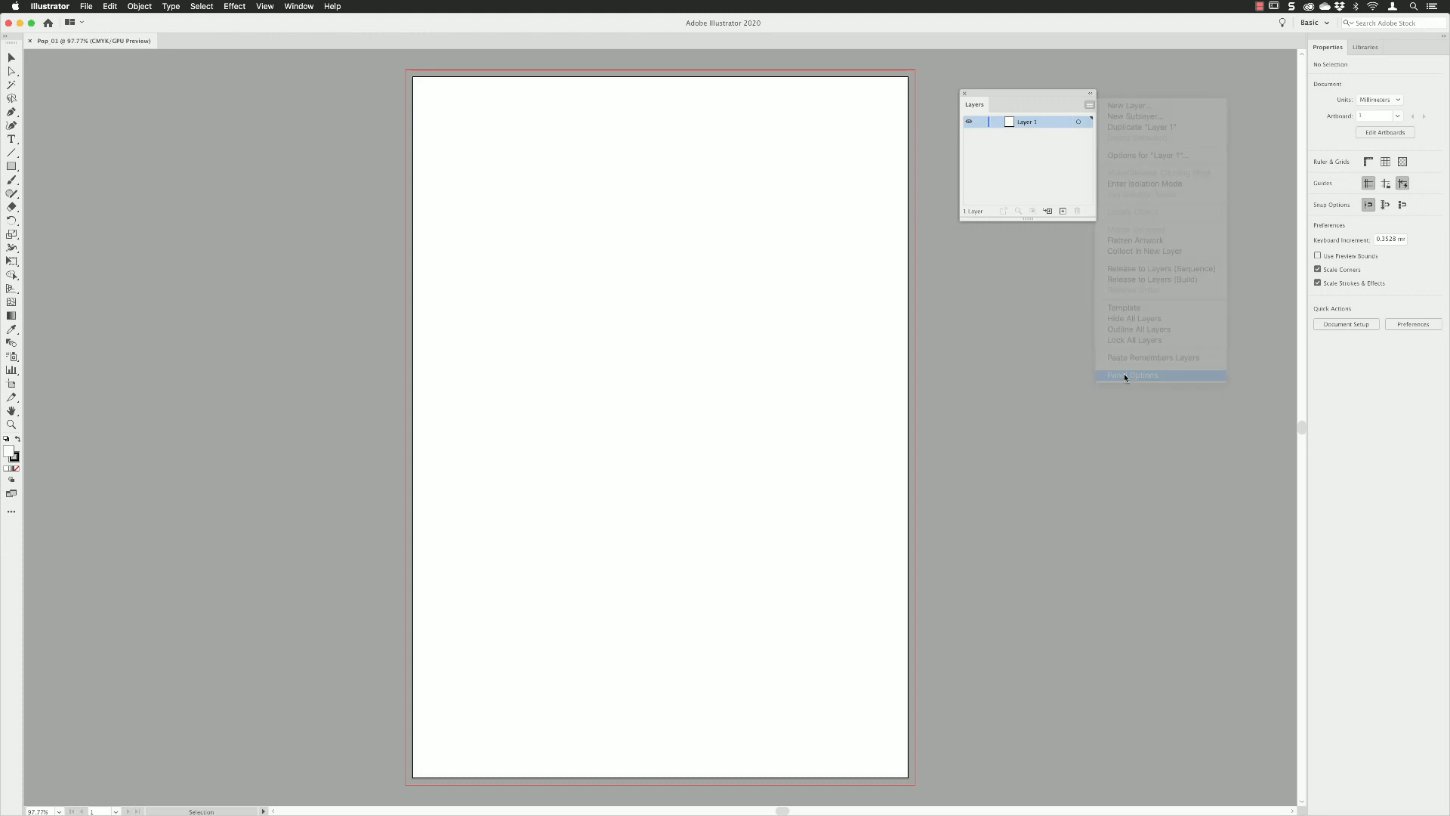
{"action": "left_click", "coordinate": [767, 256]}
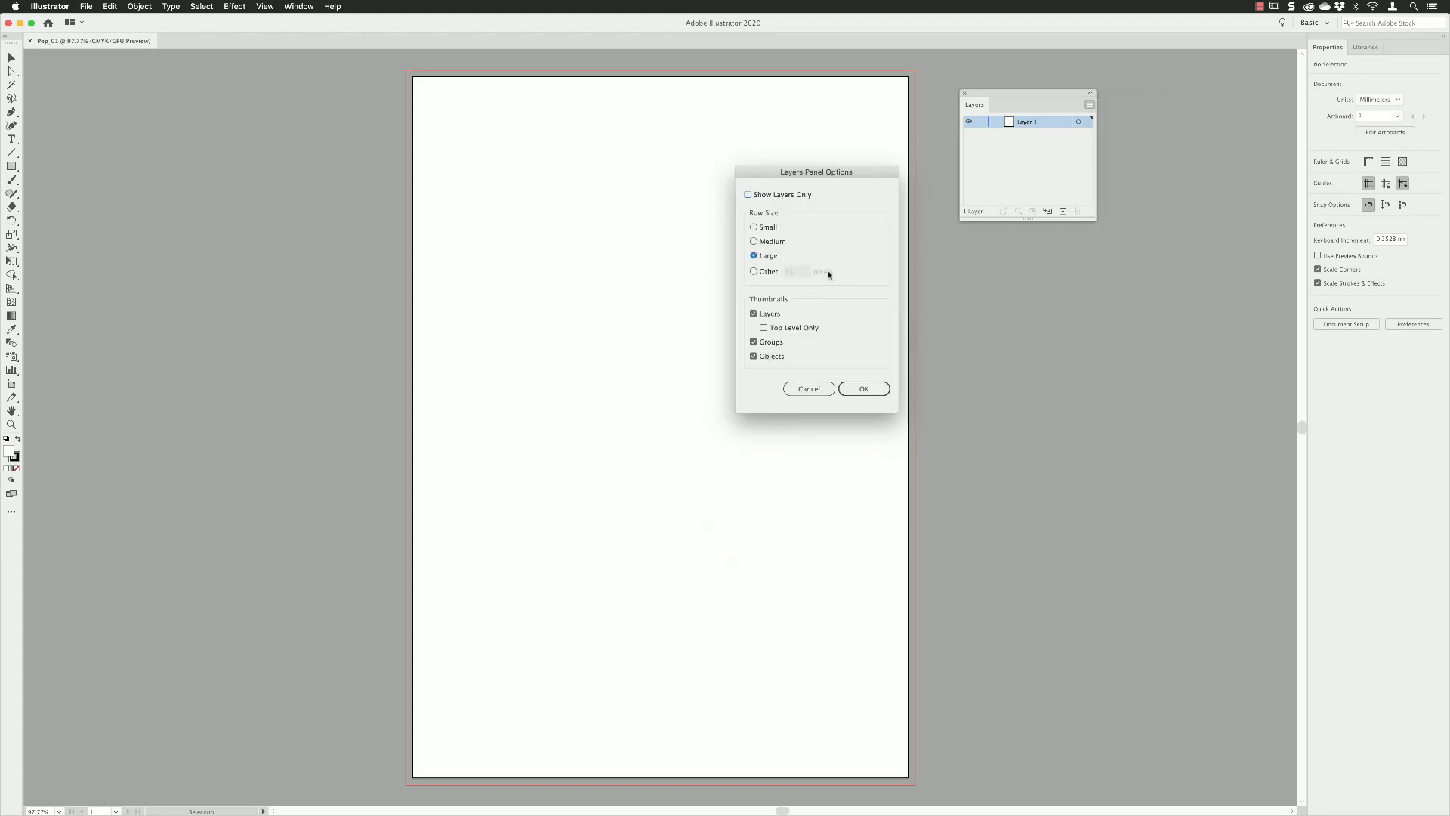
{"action": "left_click", "coordinate": [868, 387]}
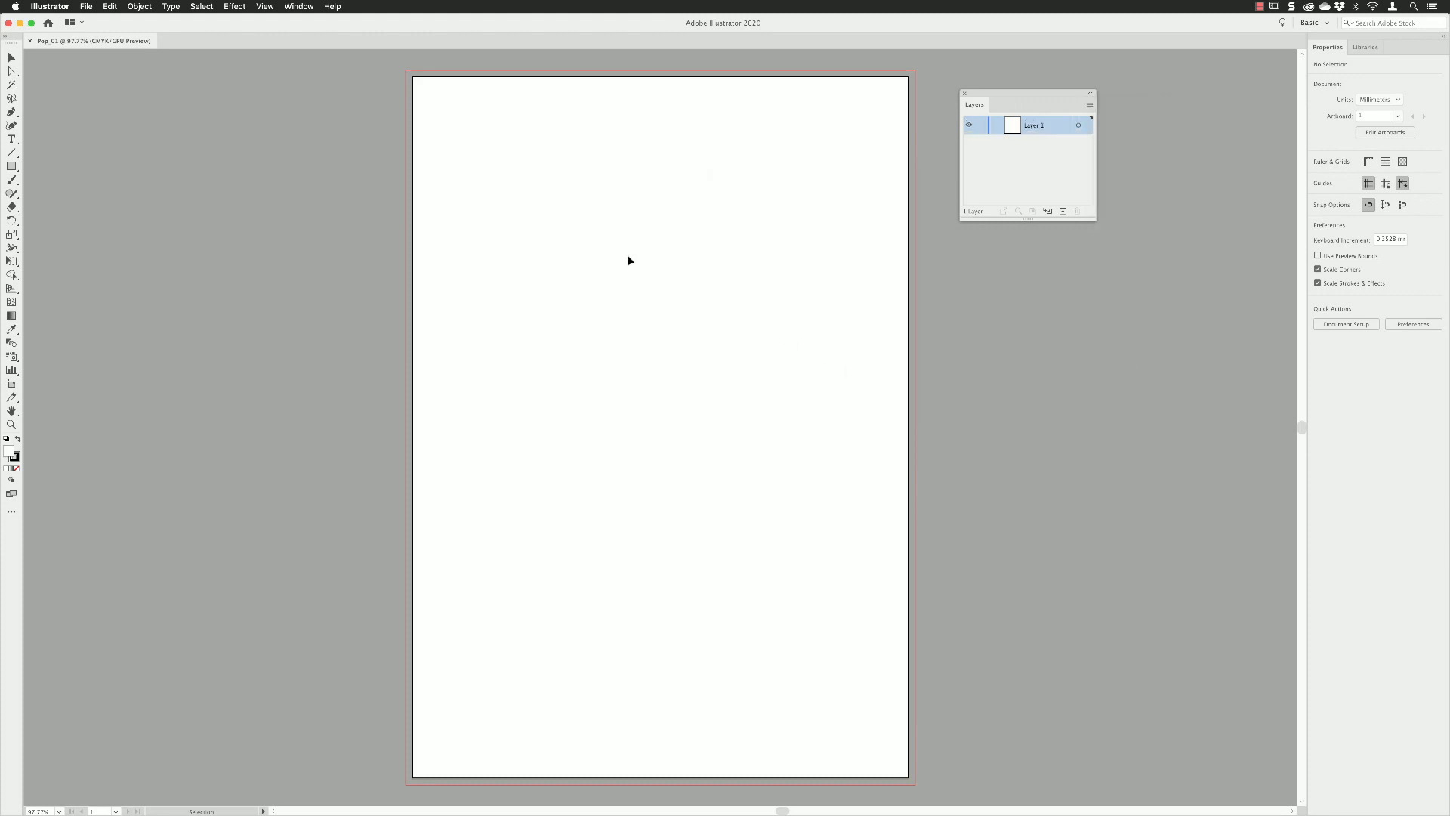
Place Pop_Kerpow.jpeg as a linked template, widen the layer list to show its full name, and deselect the image.
{"action": "left_click", "coordinate": [85, 6]}
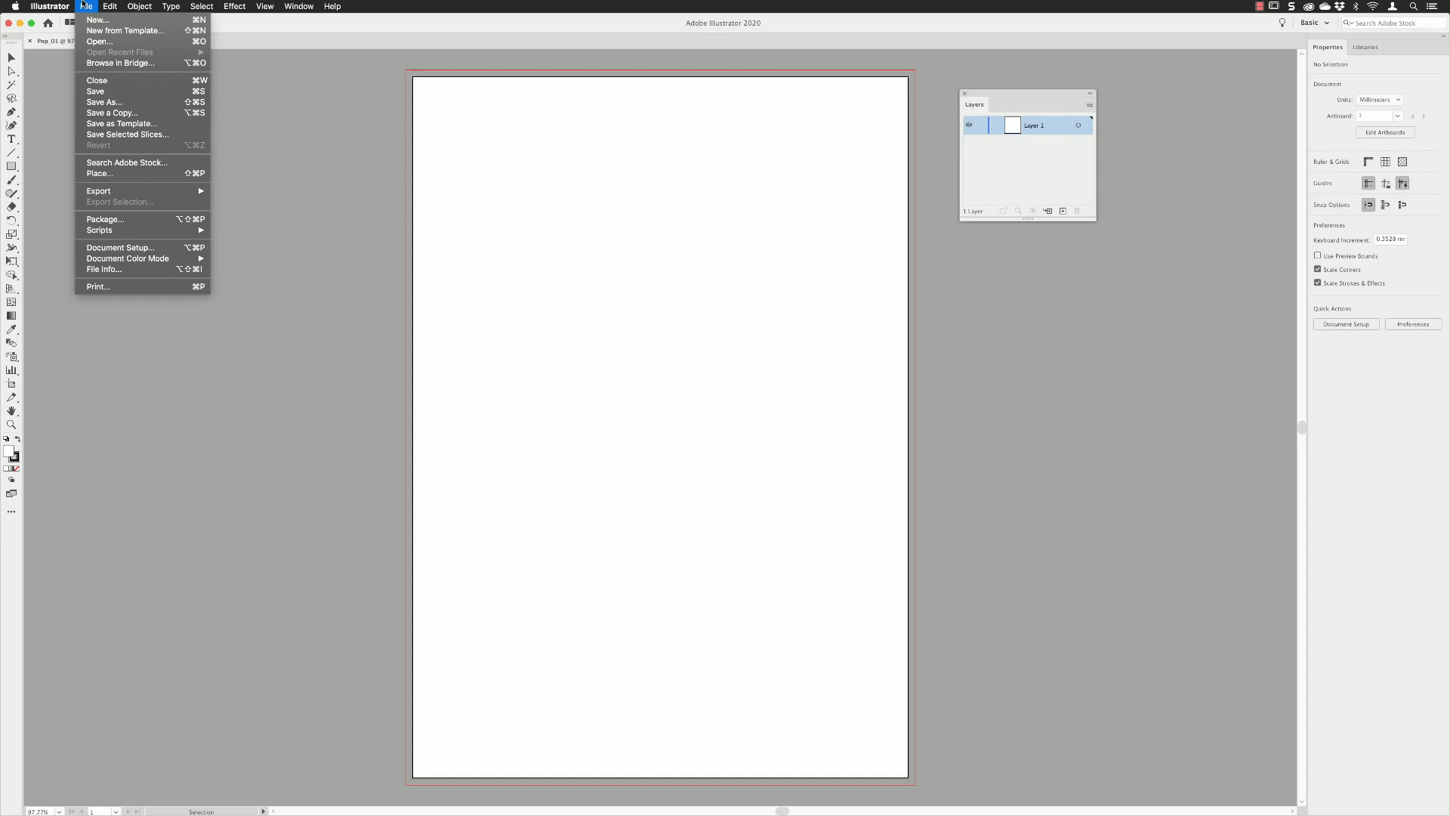
{"action": "left_click", "coordinate": [135, 175]}
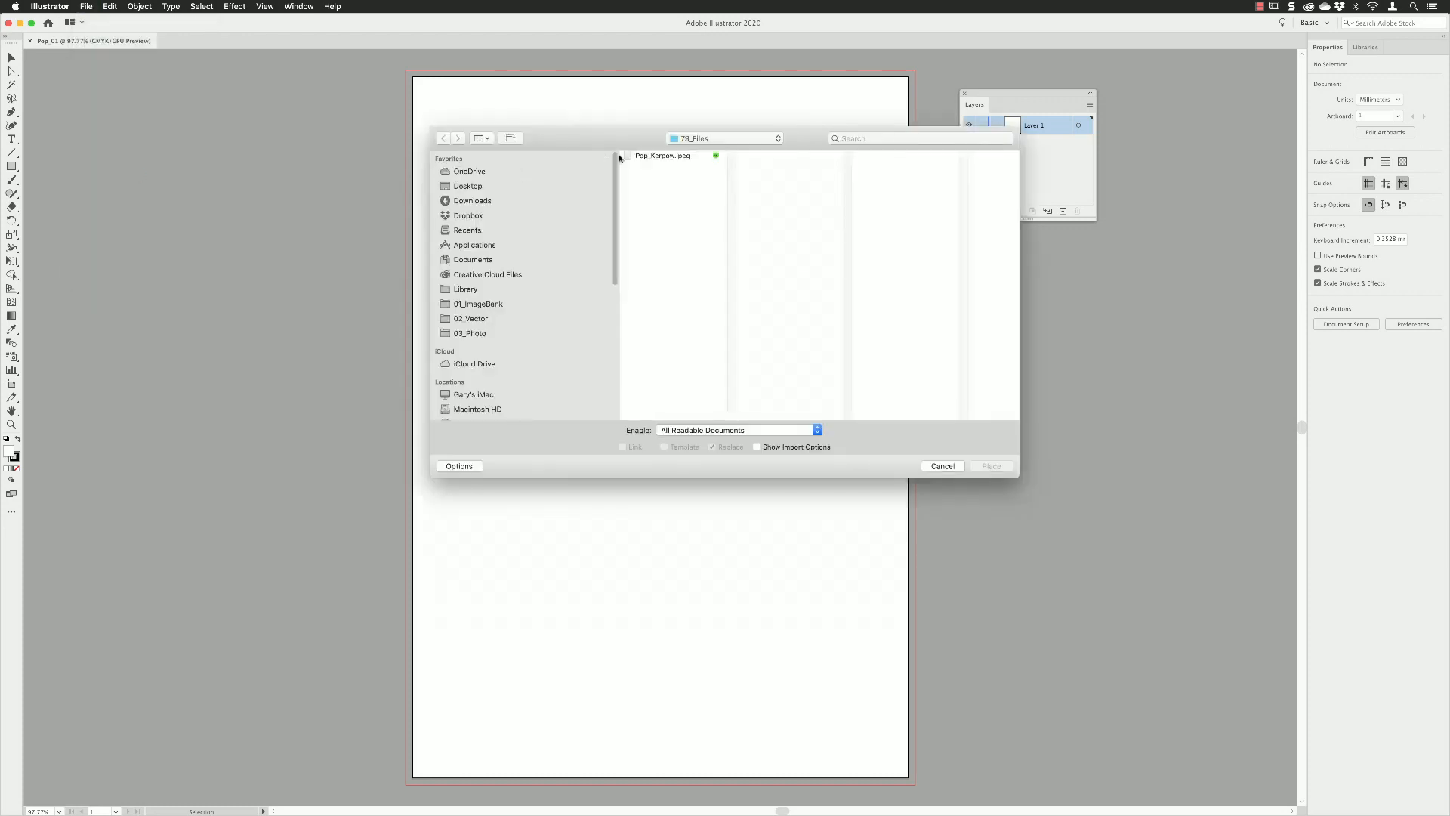
{"action": "left_click", "coordinate": [627, 156]}
{"action": "left_click", "coordinate": [695, 448]}
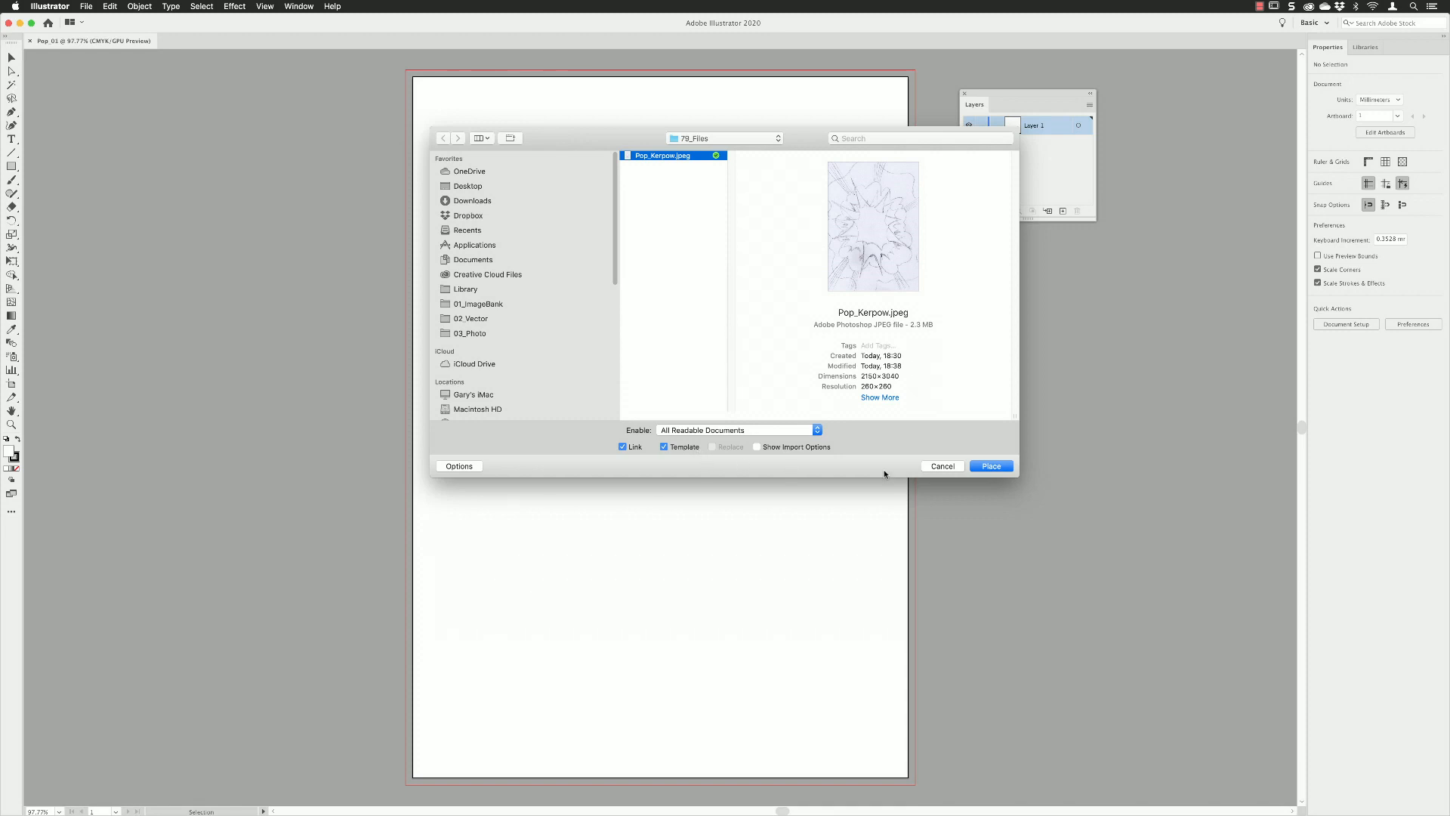
{"action": "left_click", "coordinate": [995, 465]}
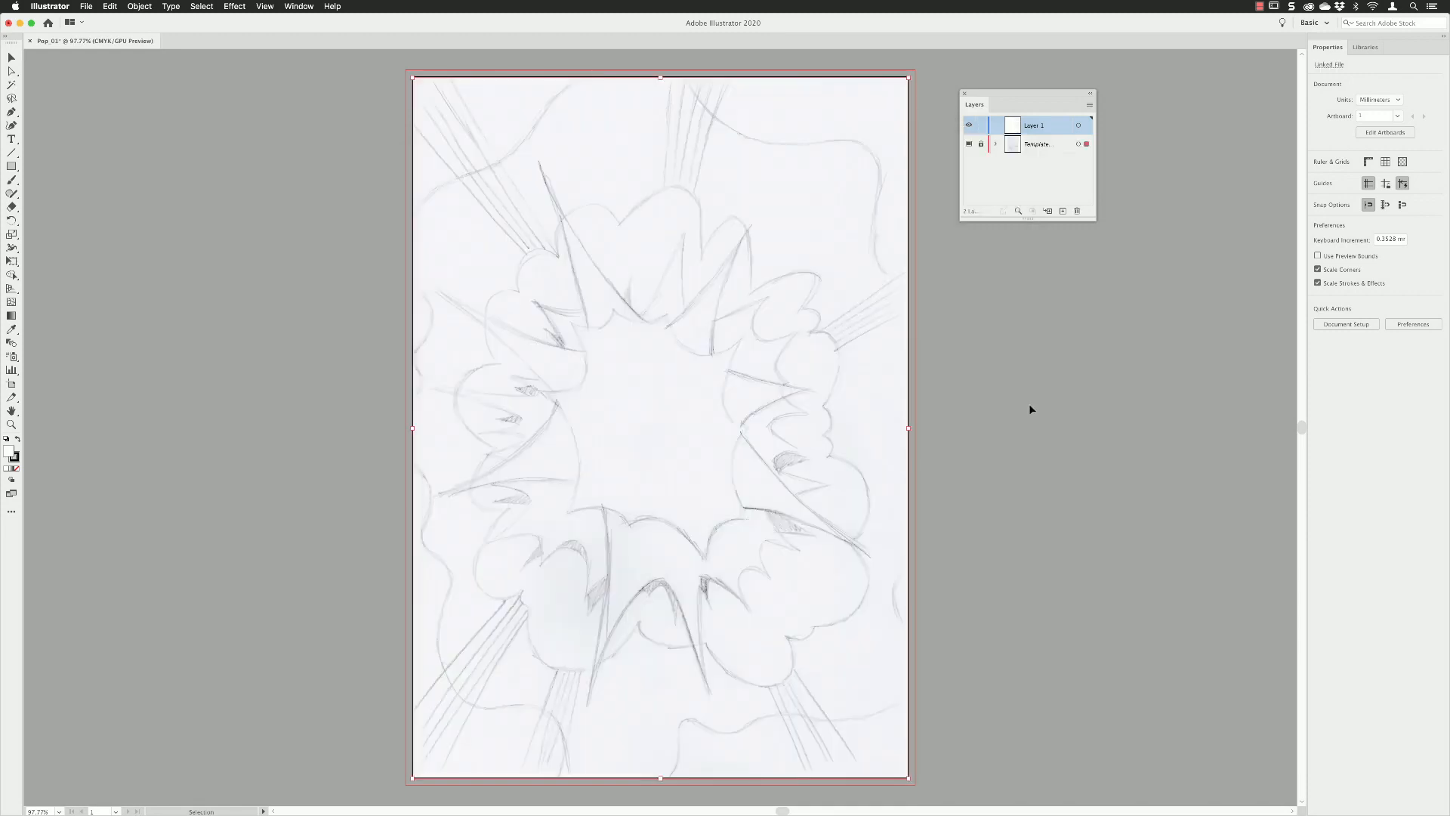
{"action": "left_click_drag", "start_coordinate": [1093, 218], "coordinate": [1156, 236]}
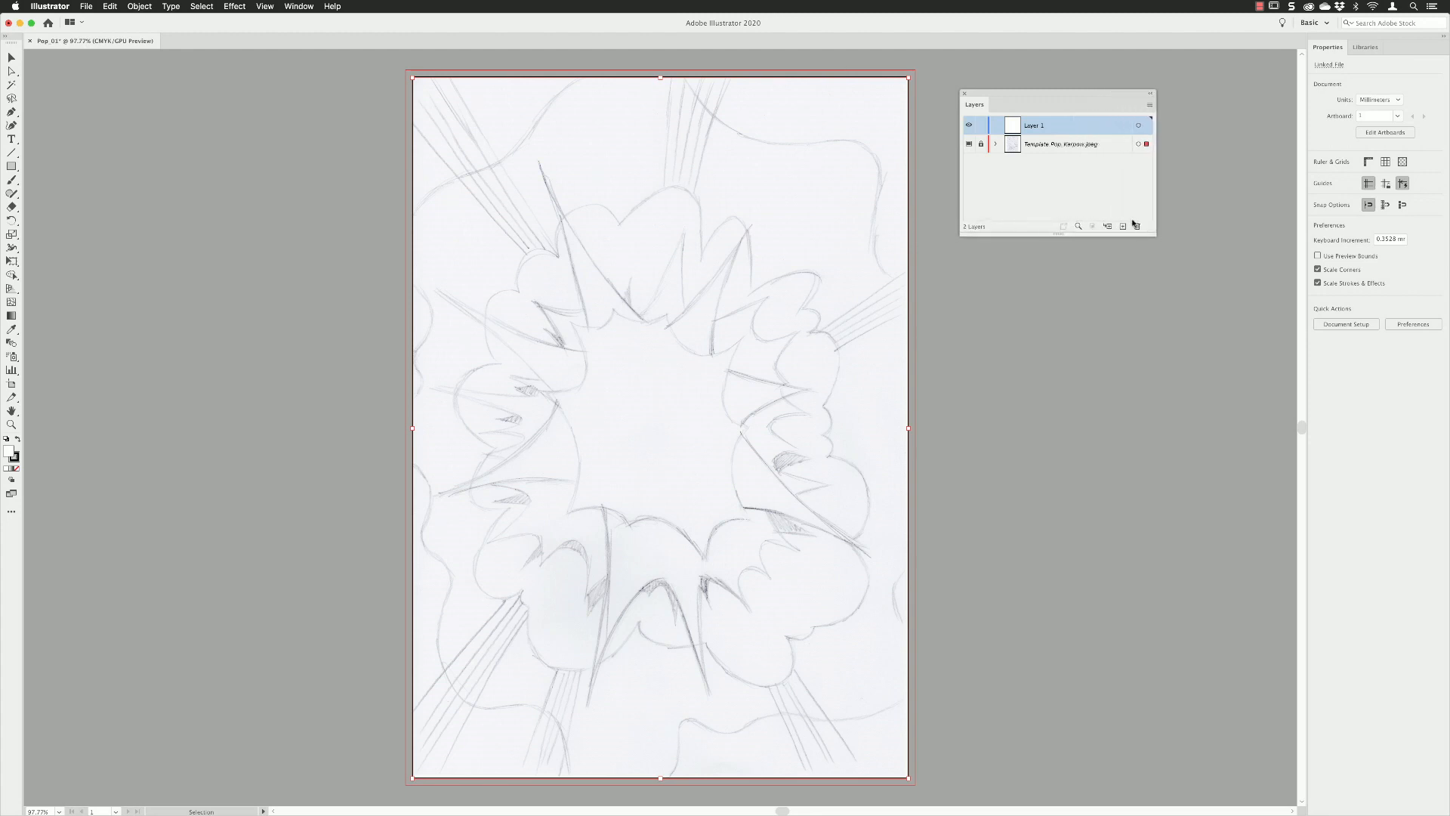
{"action": "left_click", "coordinate": [1030, 287]}
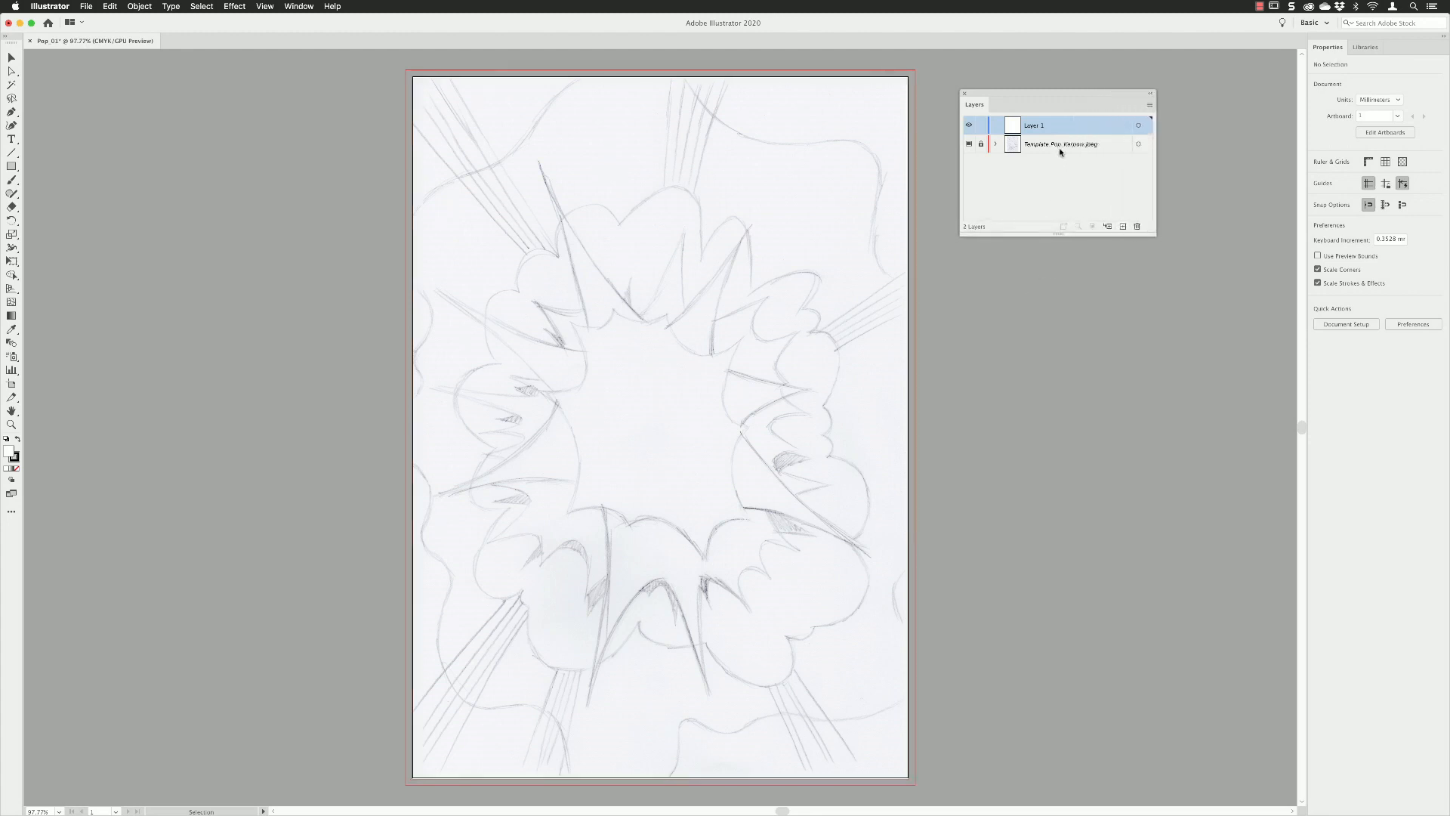
Rename Layer 1 to BKG with Black as its layer color, and dock the Layers panel above Properties.
{"action": "double_click", "coordinate": [1059, 127]}
{"action": "type", "text": "BKG"}
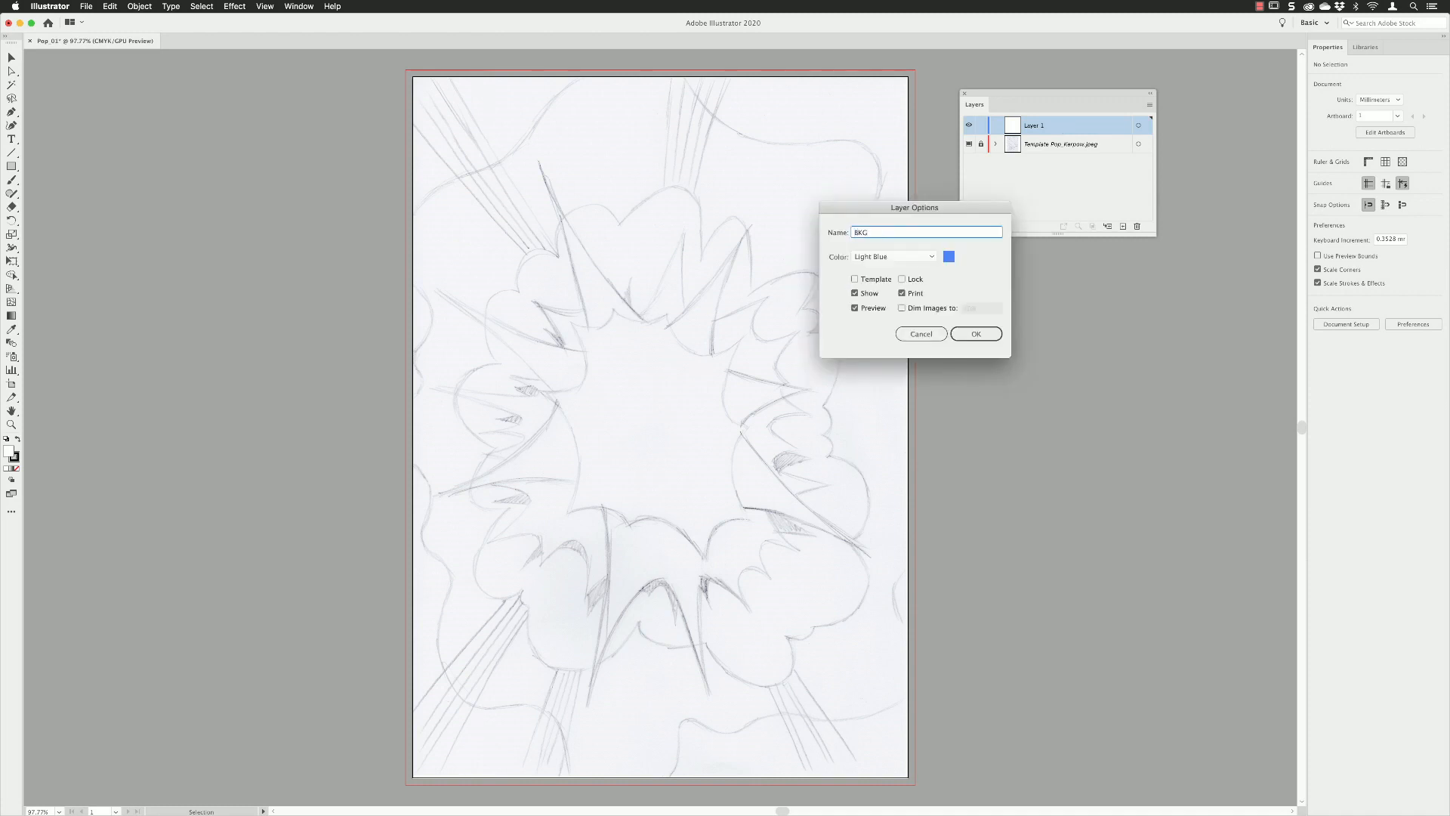
{"action": "left_click", "coordinate": [929, 256]}
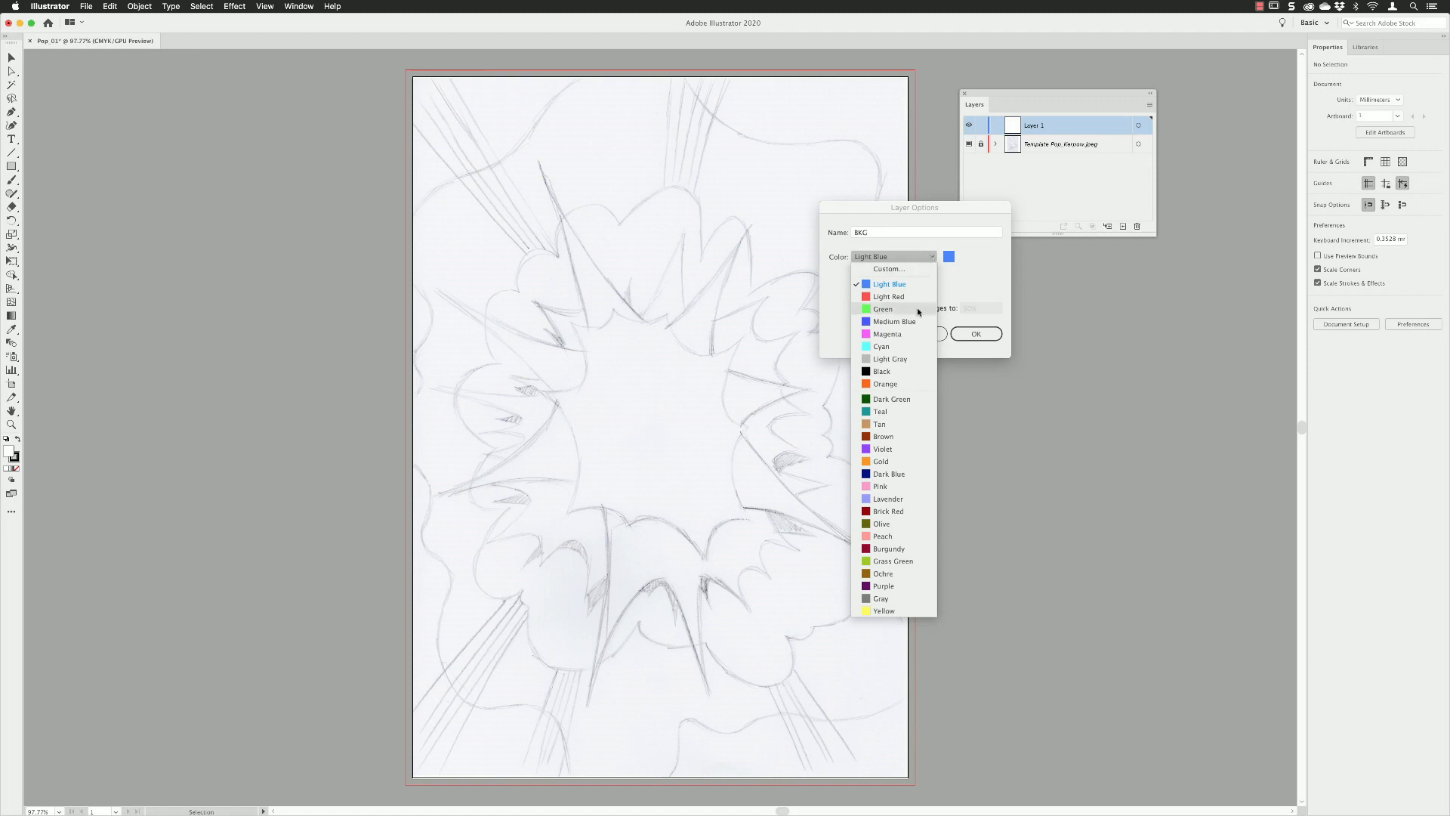
{"action": "left_click", "coordinate": [908, 368]}
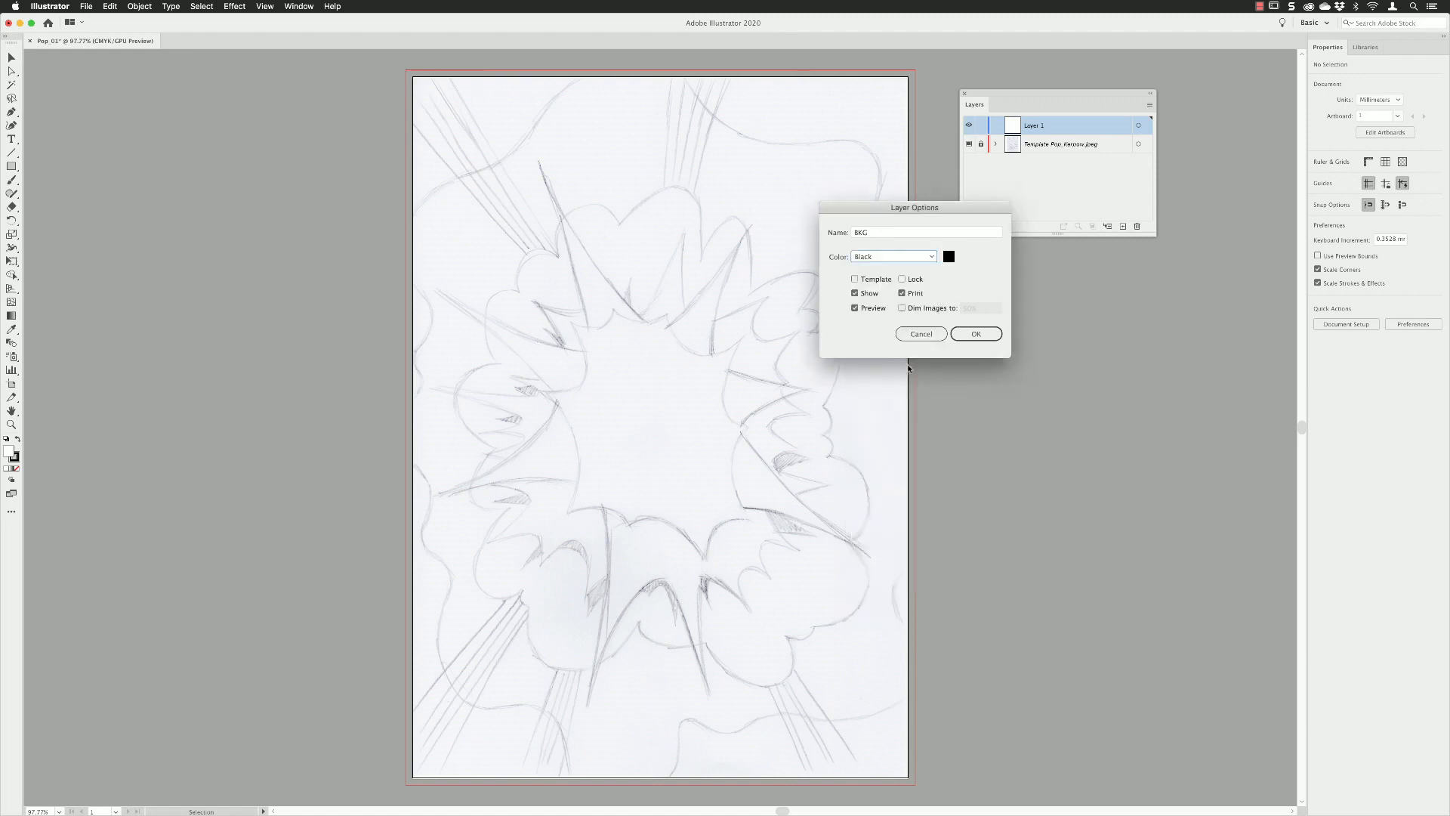
{"action": "left_click", "coordinate": [974, 334]}
{"action": "left_click_drag", "start_coordinate": [976, 106], "coordinate": [1342, 40]}
Show the Swatches panel and load the user-defined PopArt swatch library.
{"action": "left_click", "coordinate": [298, 6]}
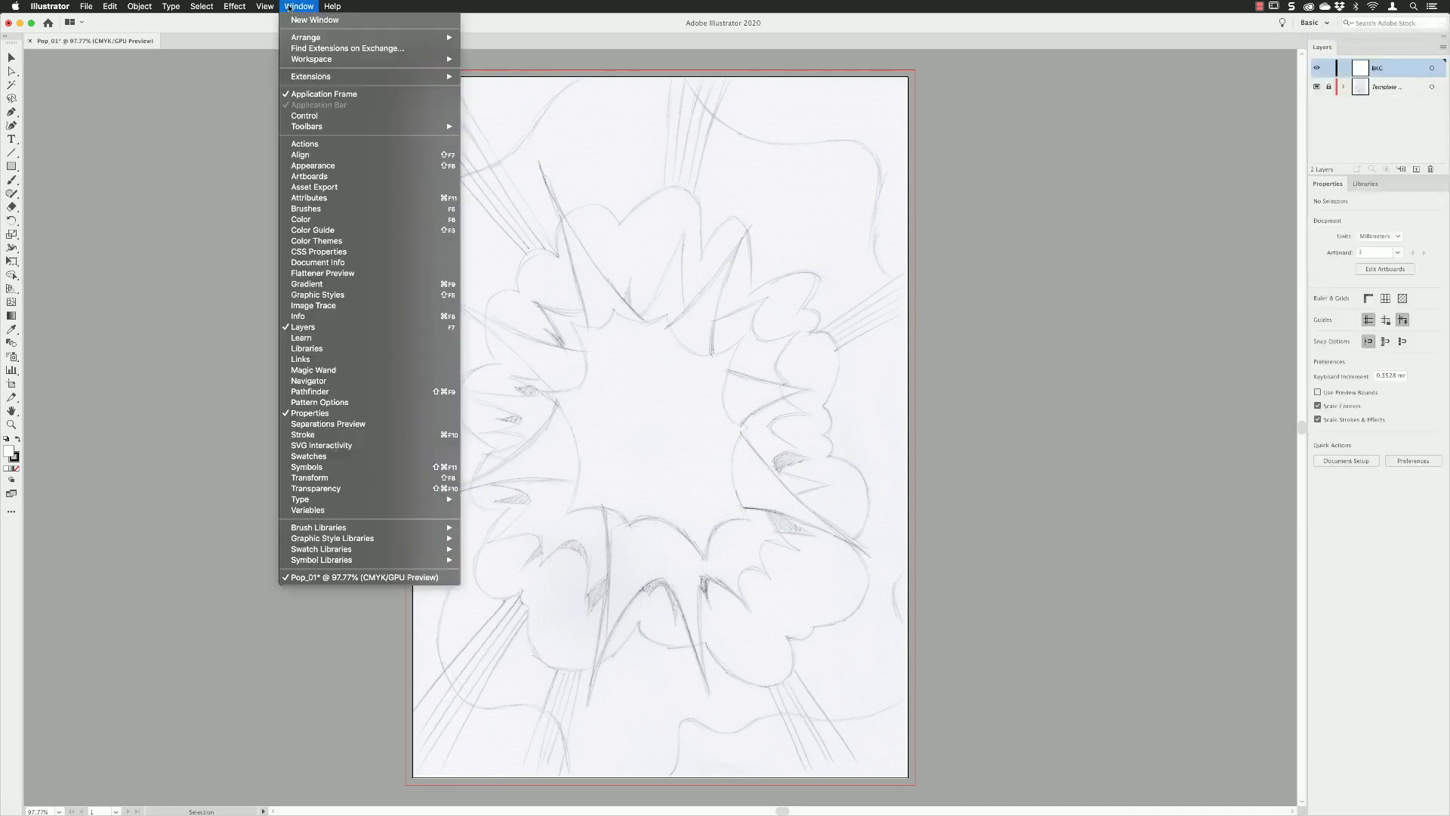
{"action": "left_click", "coordinate": [339, 455]}
{"action": "left_click", "coordinate": [743, 375]}
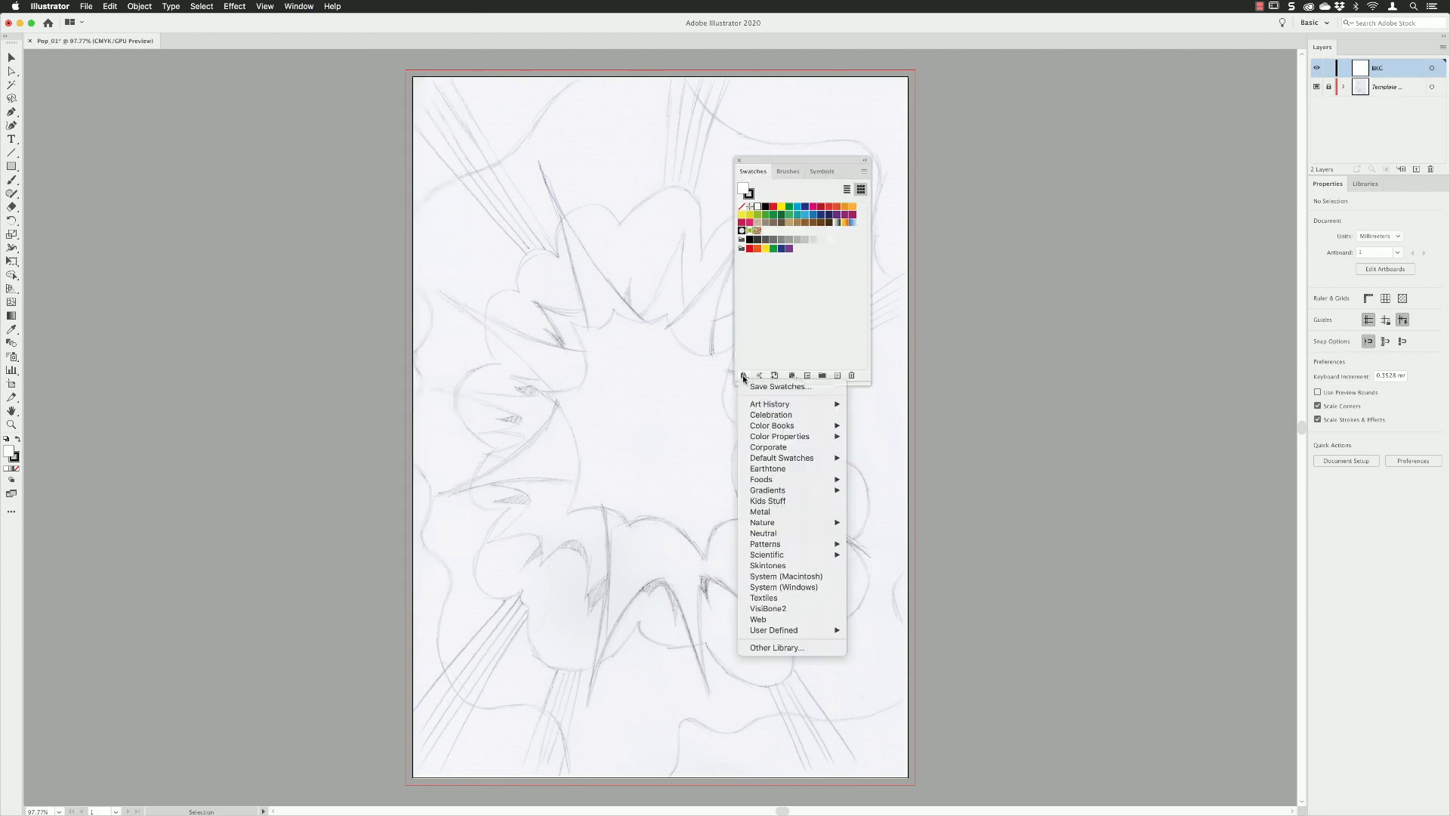
{"action": "mouse_move", "coordinate": [819, 632]}
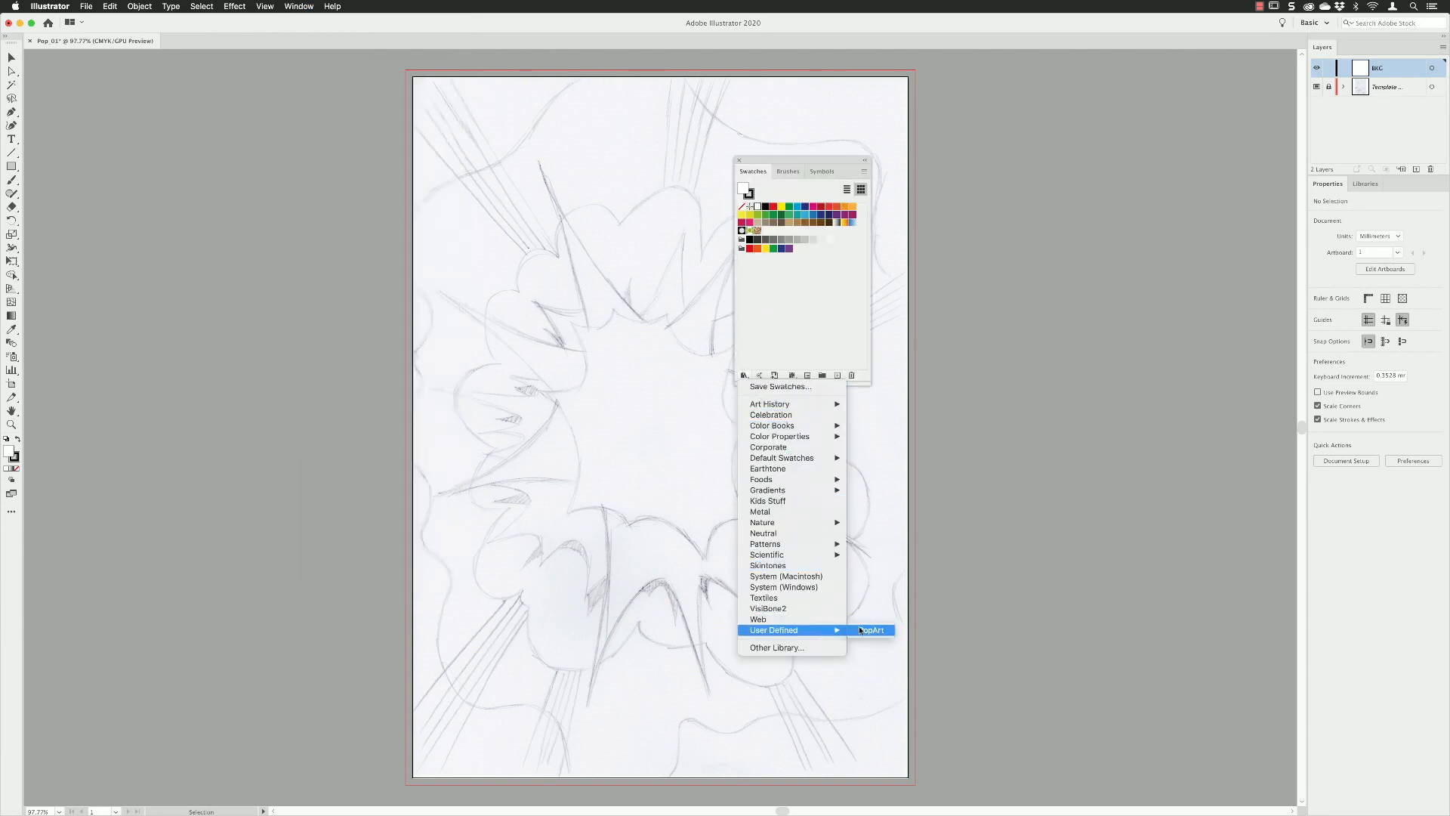
{"action": "left_click", "coordinate": [872, 631]}
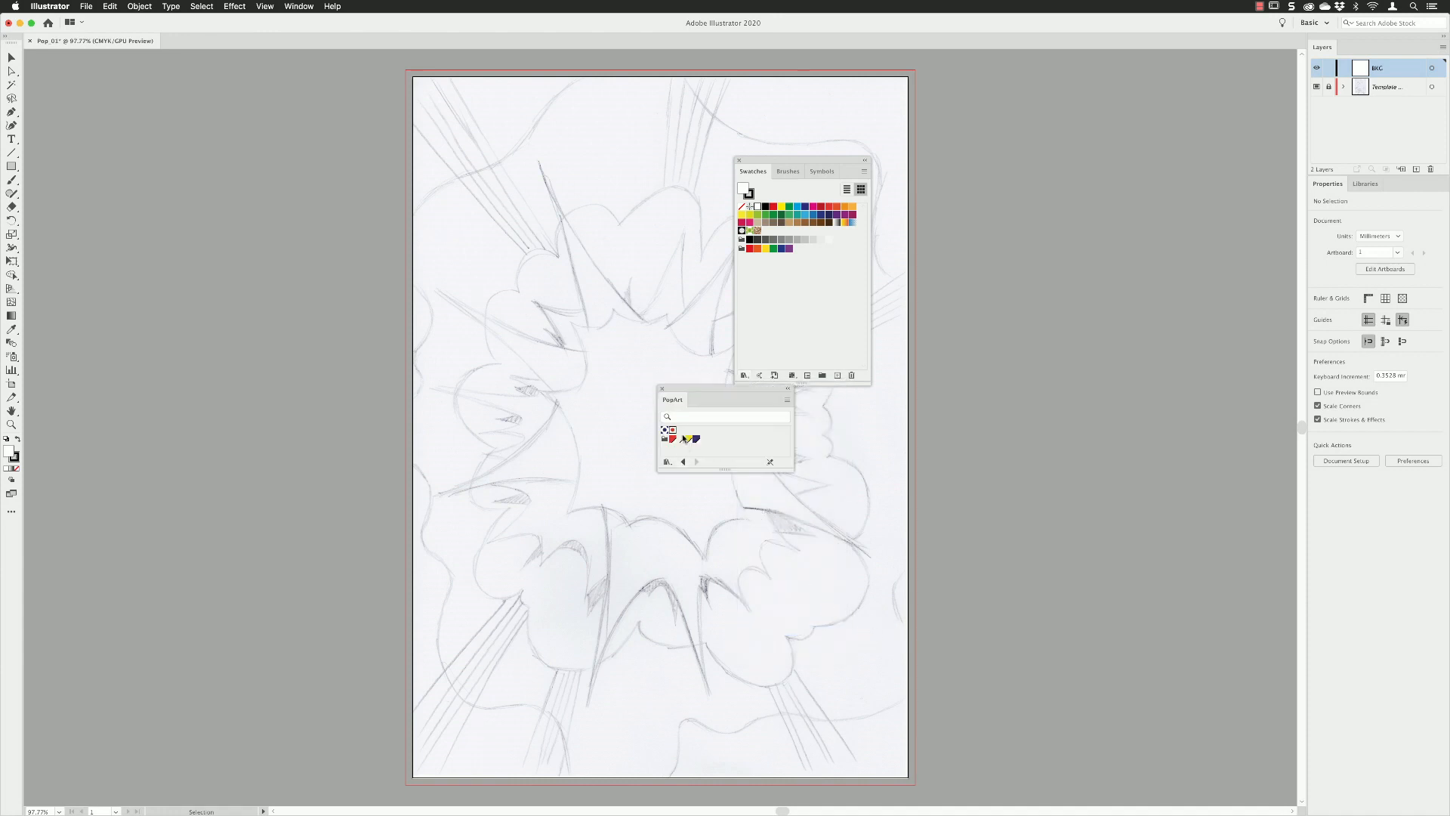
Dock the PopArt library and Swatches together below Layers with PopArt in front, and close the leftover Brushes and Symbols group.
{"action": "left_click_drag", "start_coordinate": [674, 401], "coordinate": [1361, 171]}
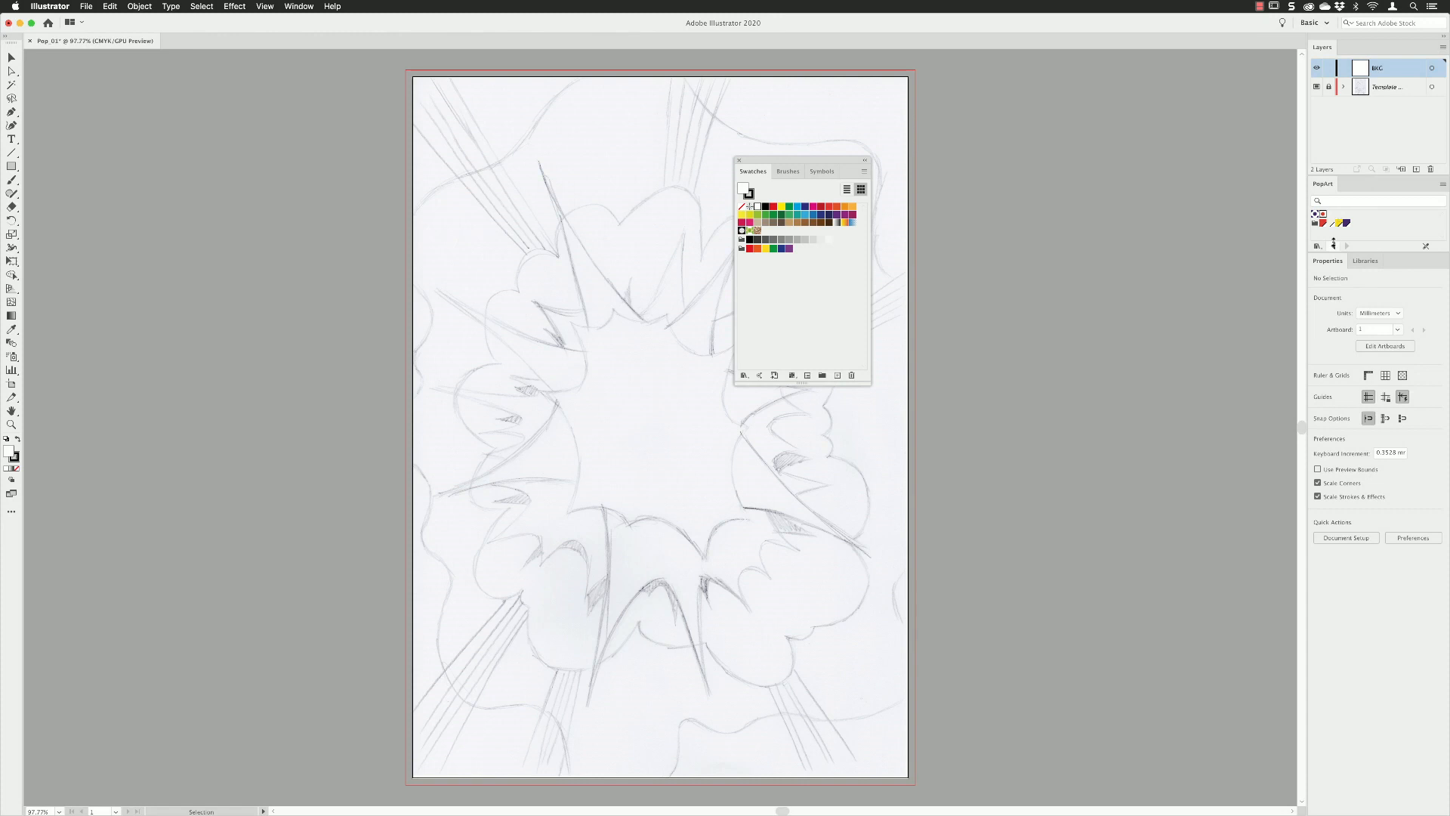
{"action": "left_click_drag", "start_coordinate": [1326, 253], "coordinate": [1322, 276]}
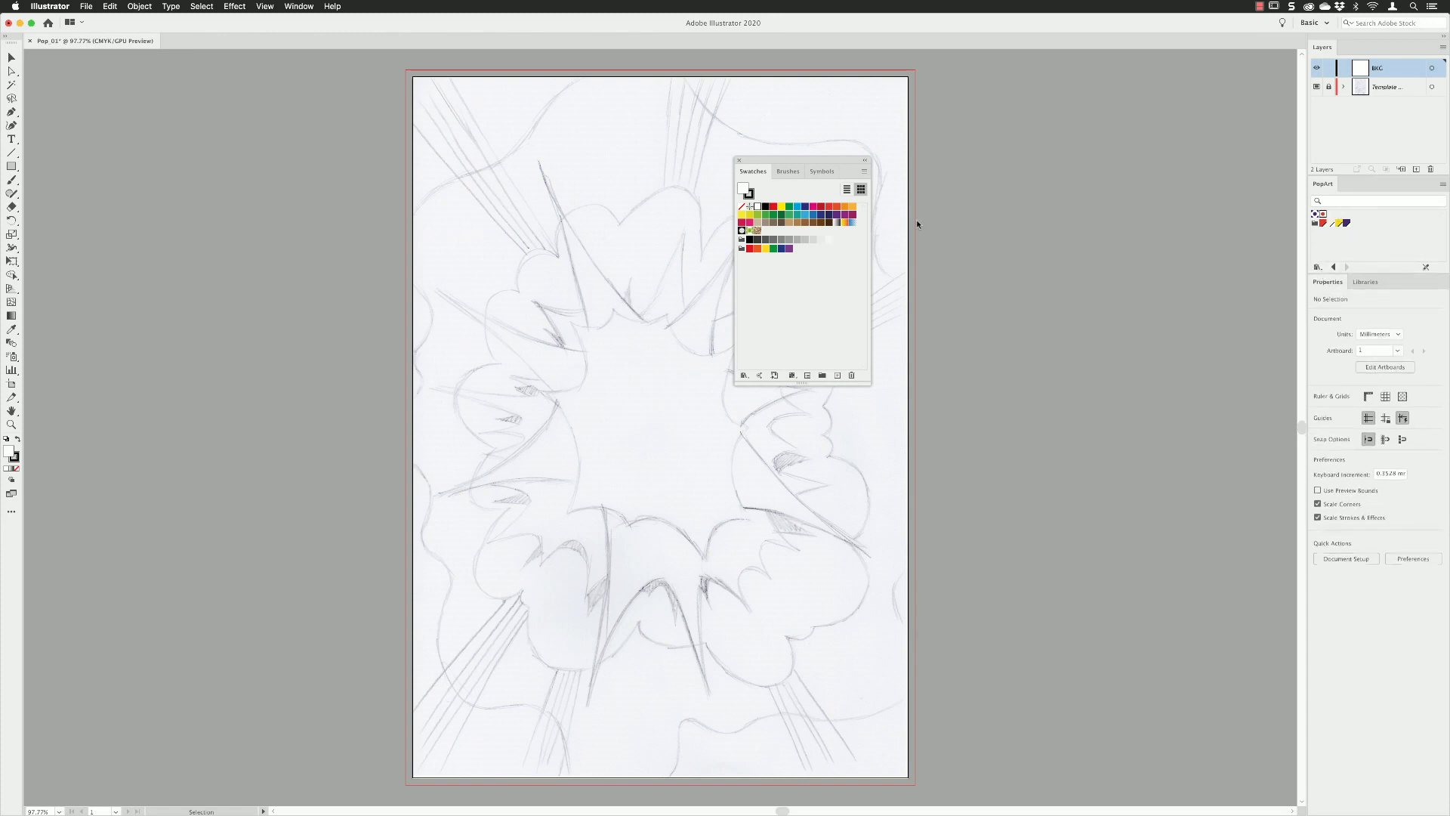
{"action": "mouse_move", "coordinate": [747, 169]}
{"action": "left_mouse_down"}
{"action": "mouse_move", "coordinate": [1249, 267]}
{"action": "mouse_move", "coordinate": [1353, 185]}
{"action": "left_mouse_up"}
{"action": "left_click", "coordinate": [1321, 185]}
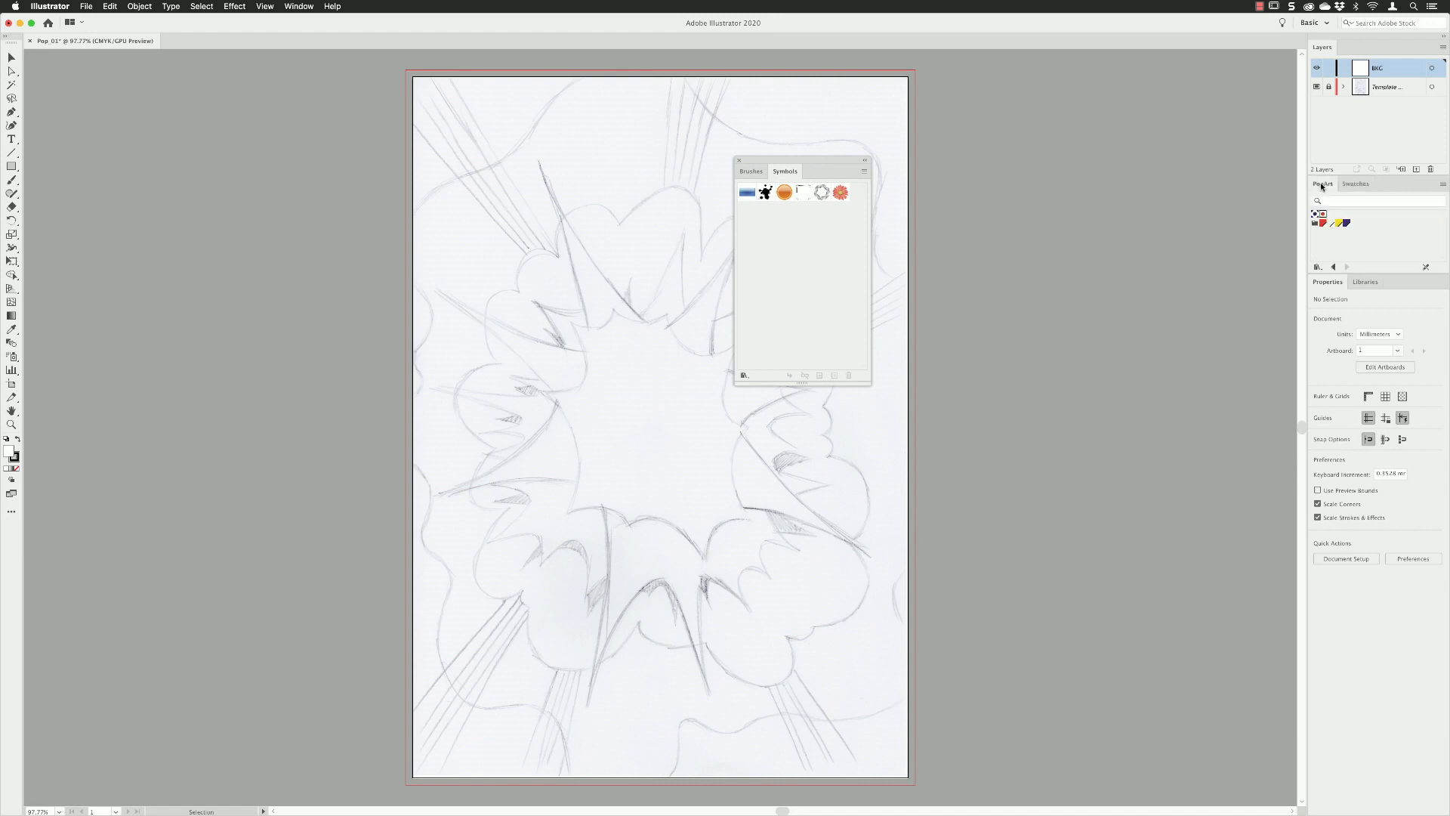
{"action": "left_click", "coordinate": [738, 160]}
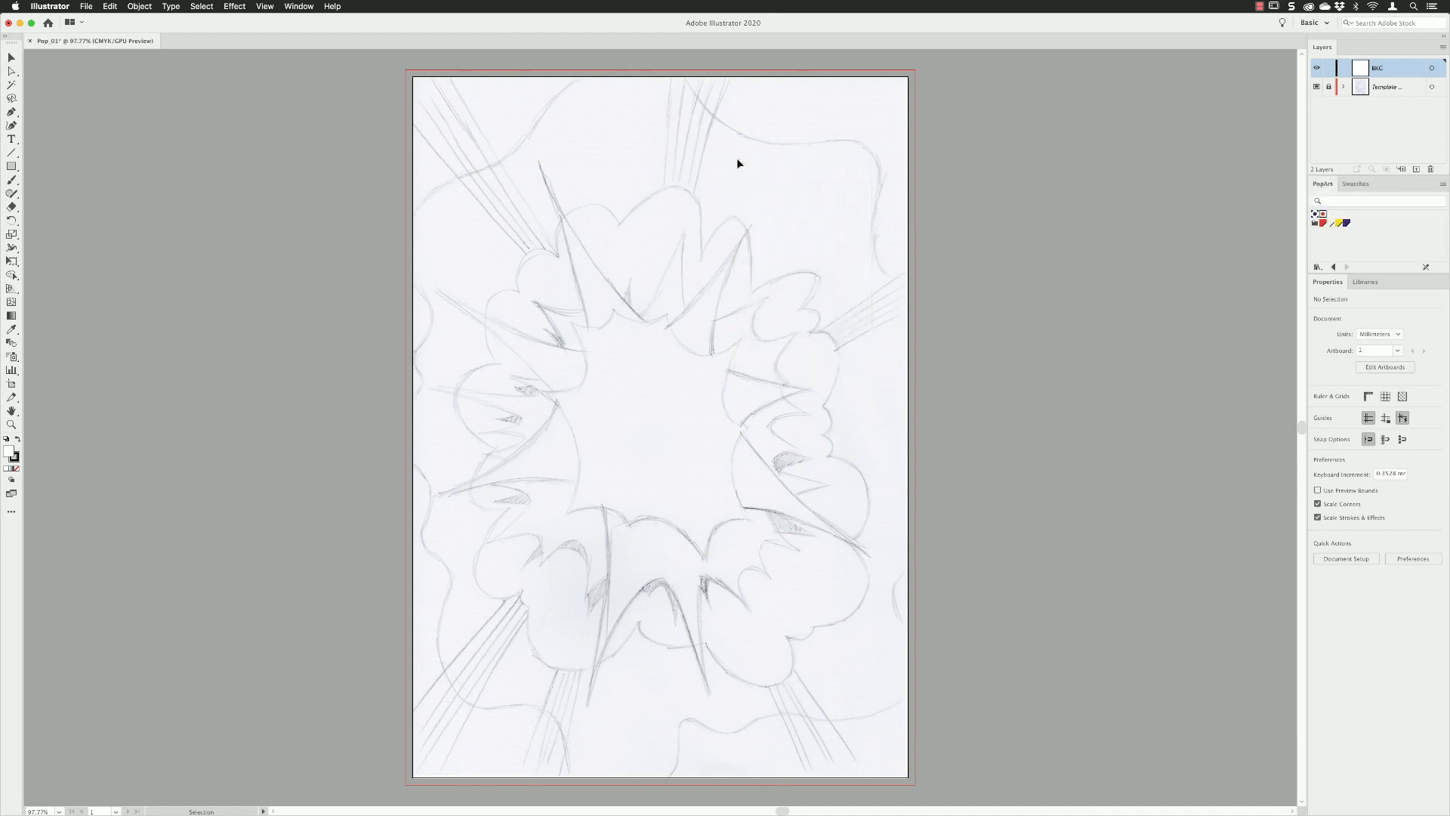
Show the Appearance panel, dock it between PopArt and Properties, and make it tall enough to list its attributes.
{"action": "left_click", "coordinate": [302, 6]}
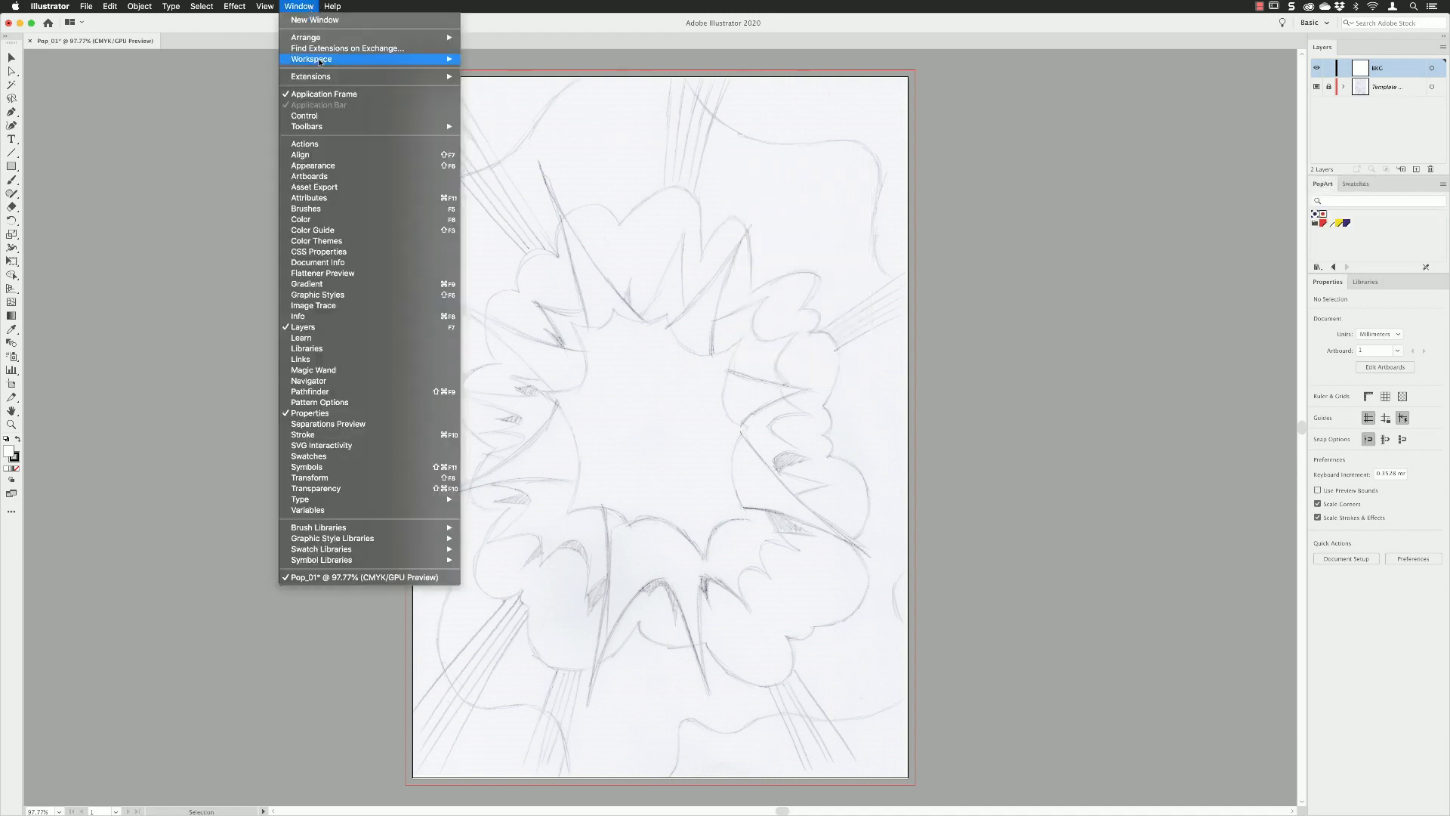
{"action": "left_click", "coordinate": [325, 170]}
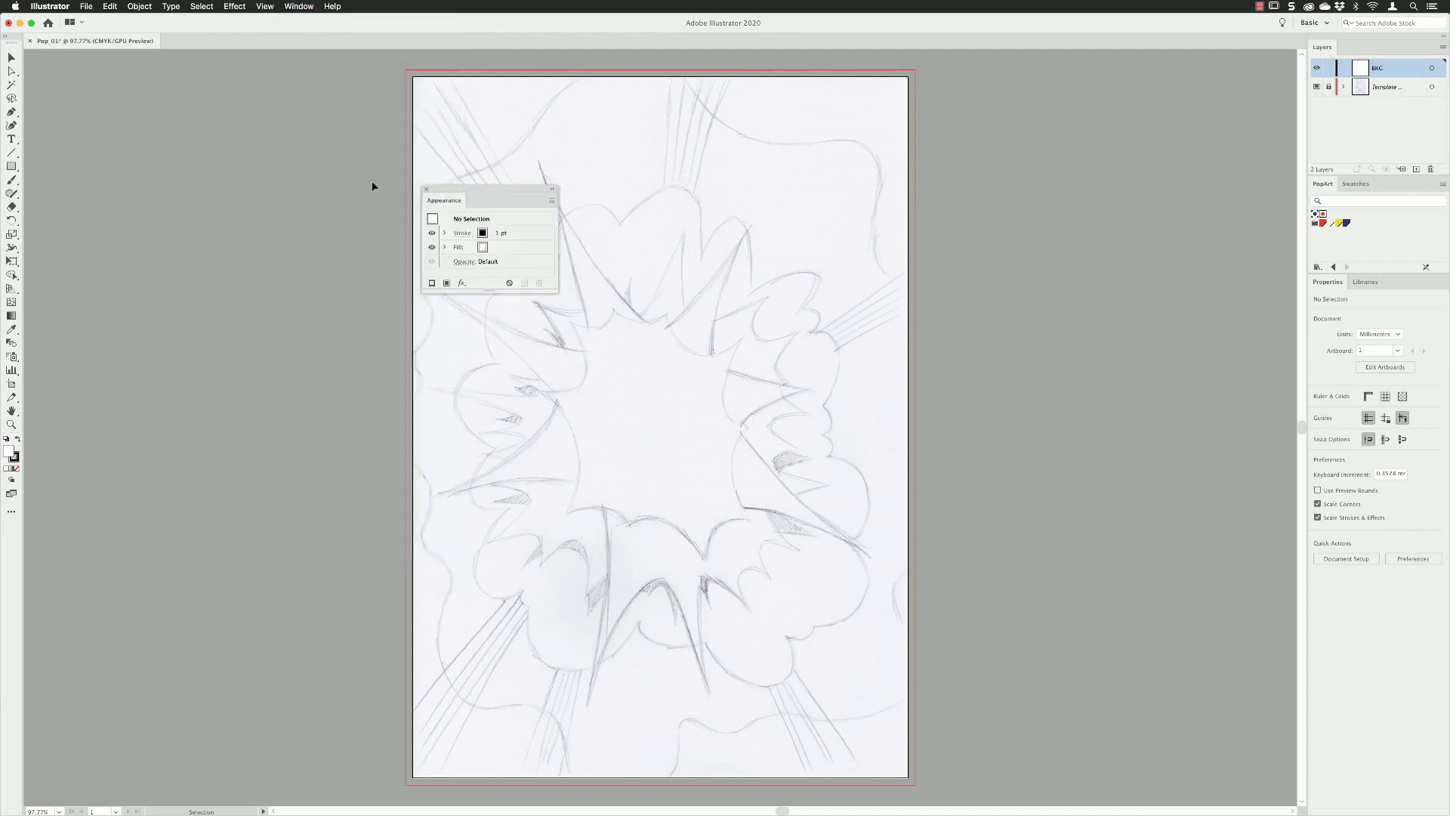
{"action": "left_click_drag", "start_coordinate": [432, 198], "coordinate": [1334, 281]}
{"action": "left_click_drag", "start_coordinate": [1341, 370], "coordinate": [1341, 412]}
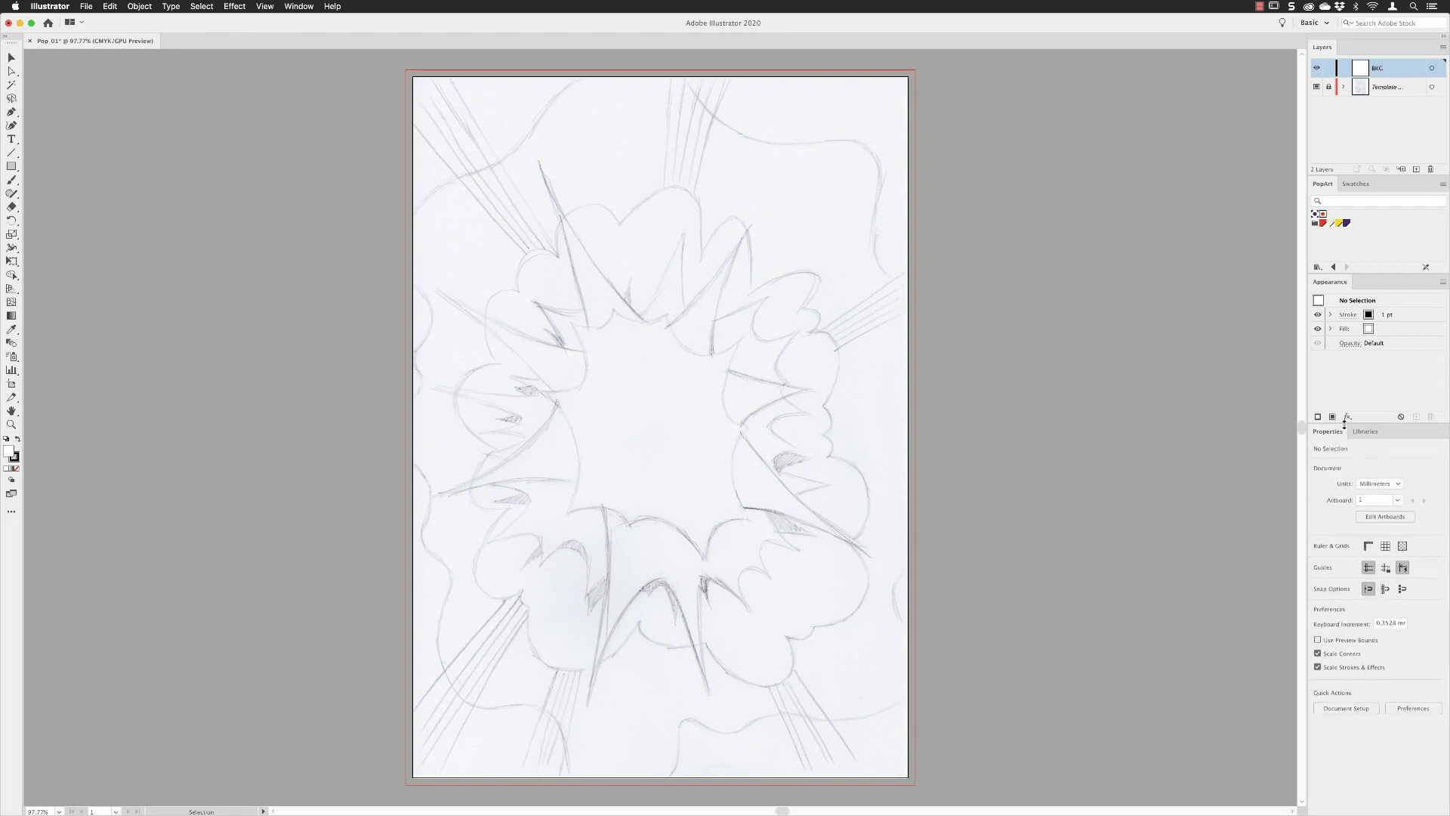
{"action": "left_click_drag", "start_coordinate": [1341, 412], "coordinate": [1341, 423]}
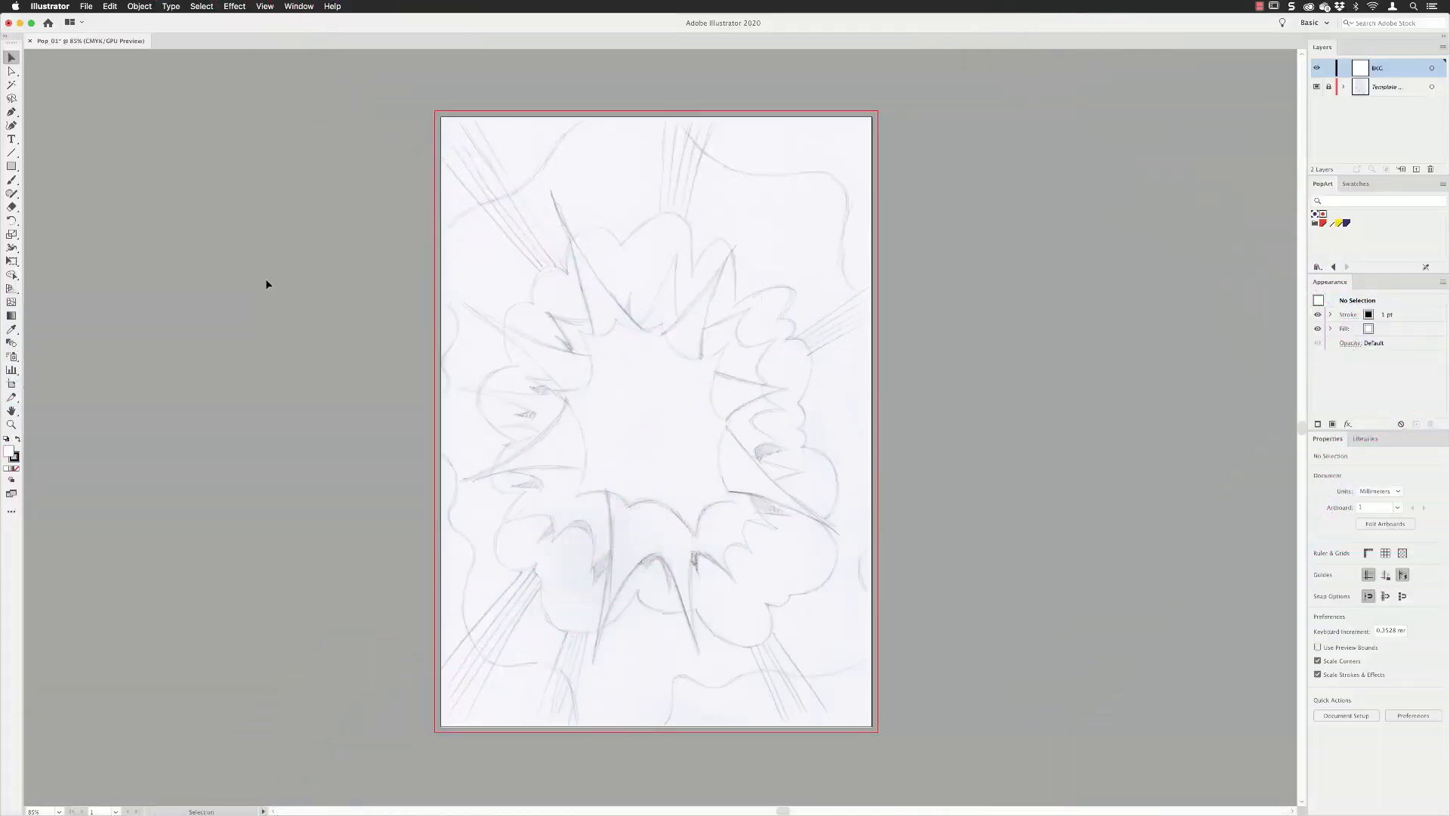
With the Curvature tool and fill set to None, trace the sketch's wavy outer outline from the upper left down the left side.
{"action": "left_click", "coordinate": [11, 127]}
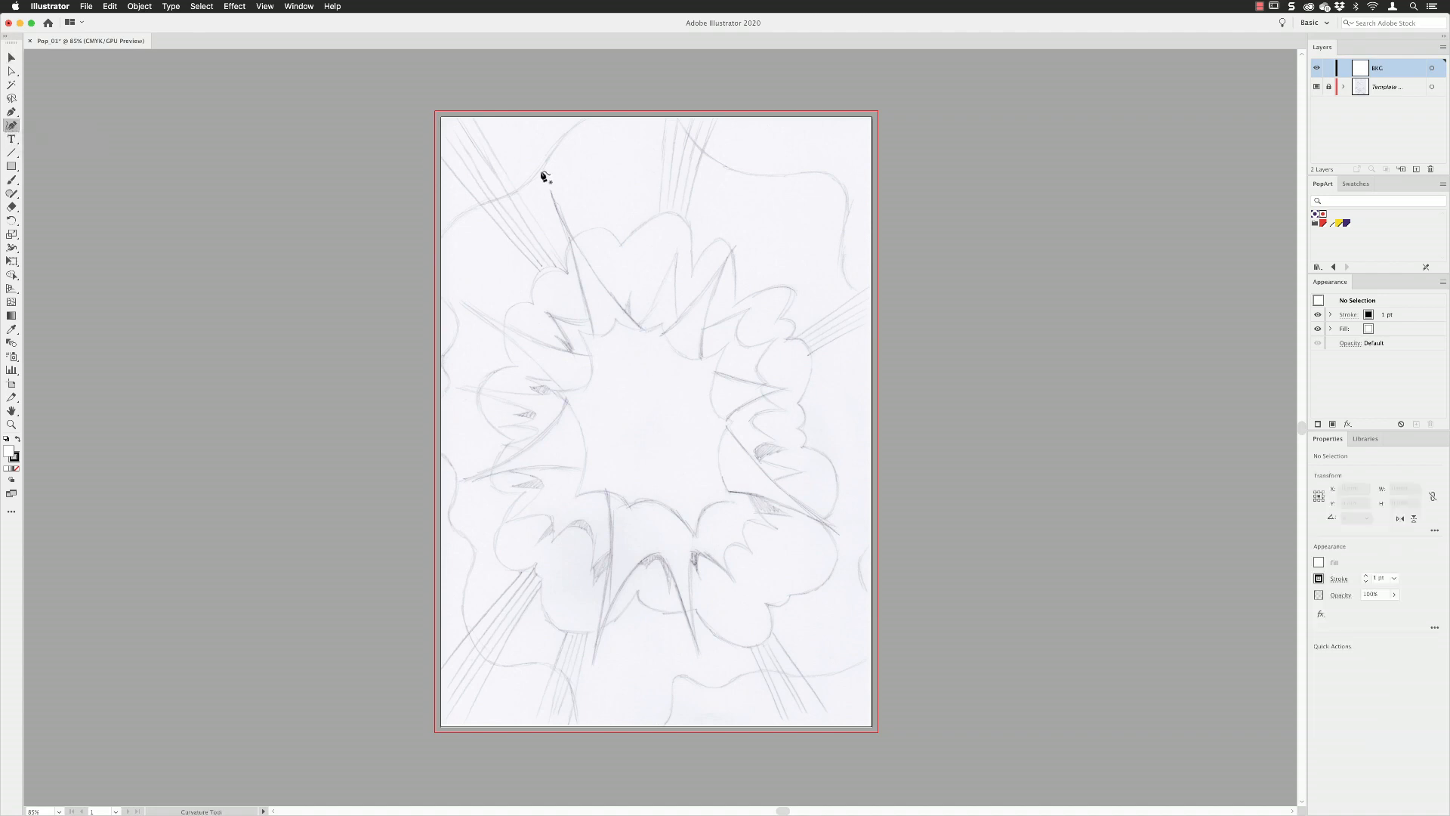
{"action": "left_click", "coordinate": [1319, 563]}
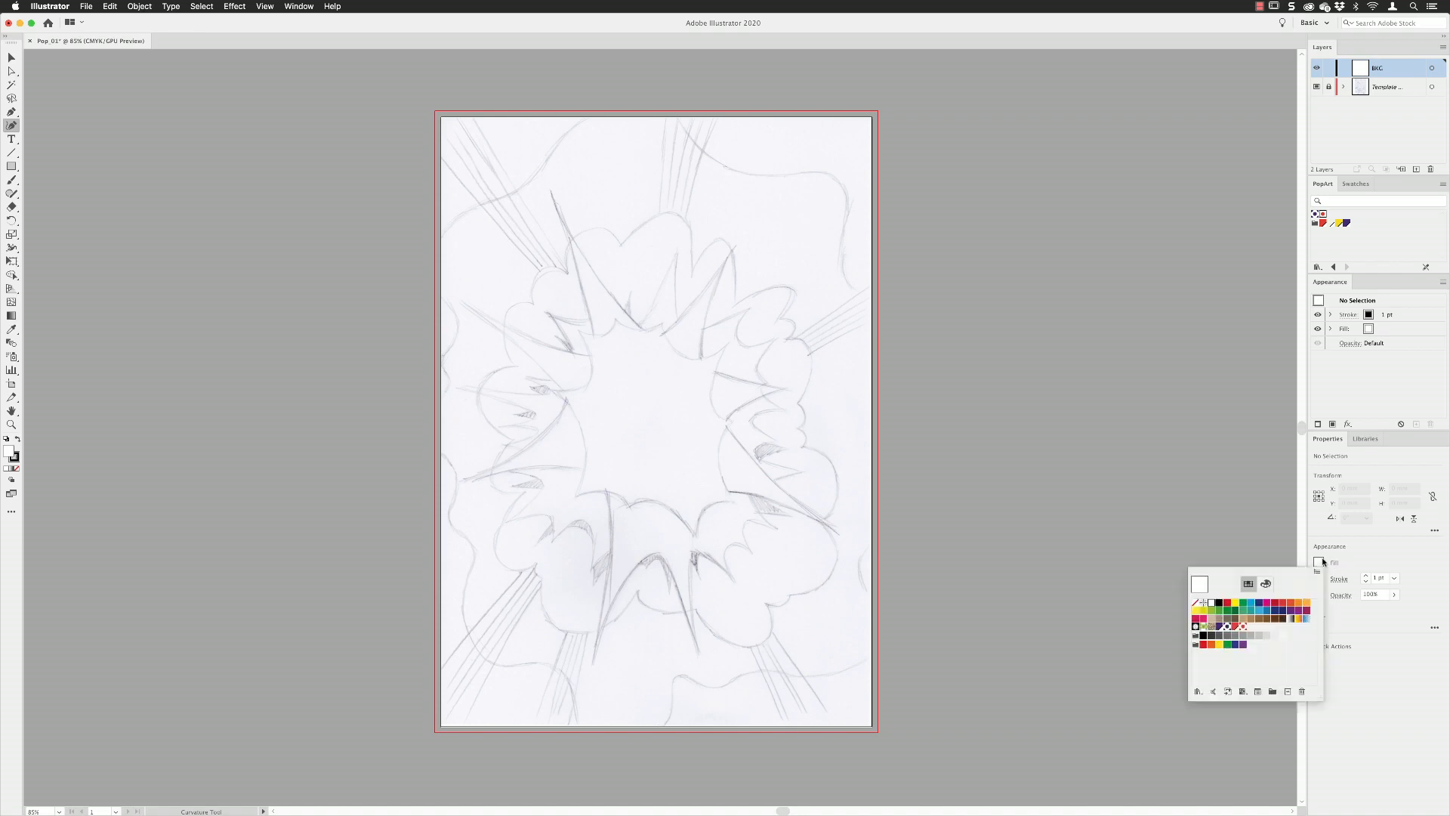
{"action": "left_click", "coordinate": [1195, 604]}
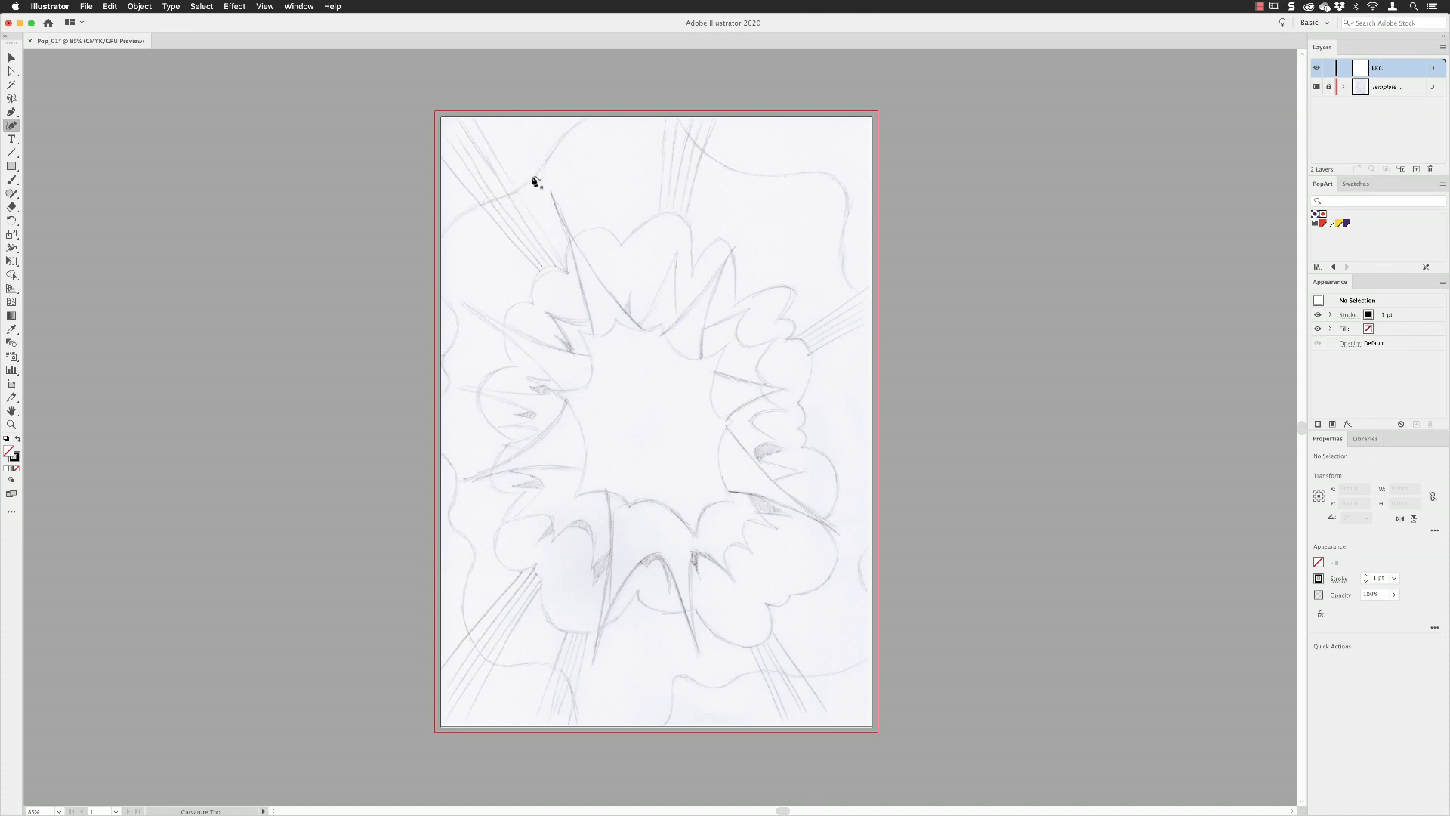
{"action": "left_click", "coordinate": [512, 196]}
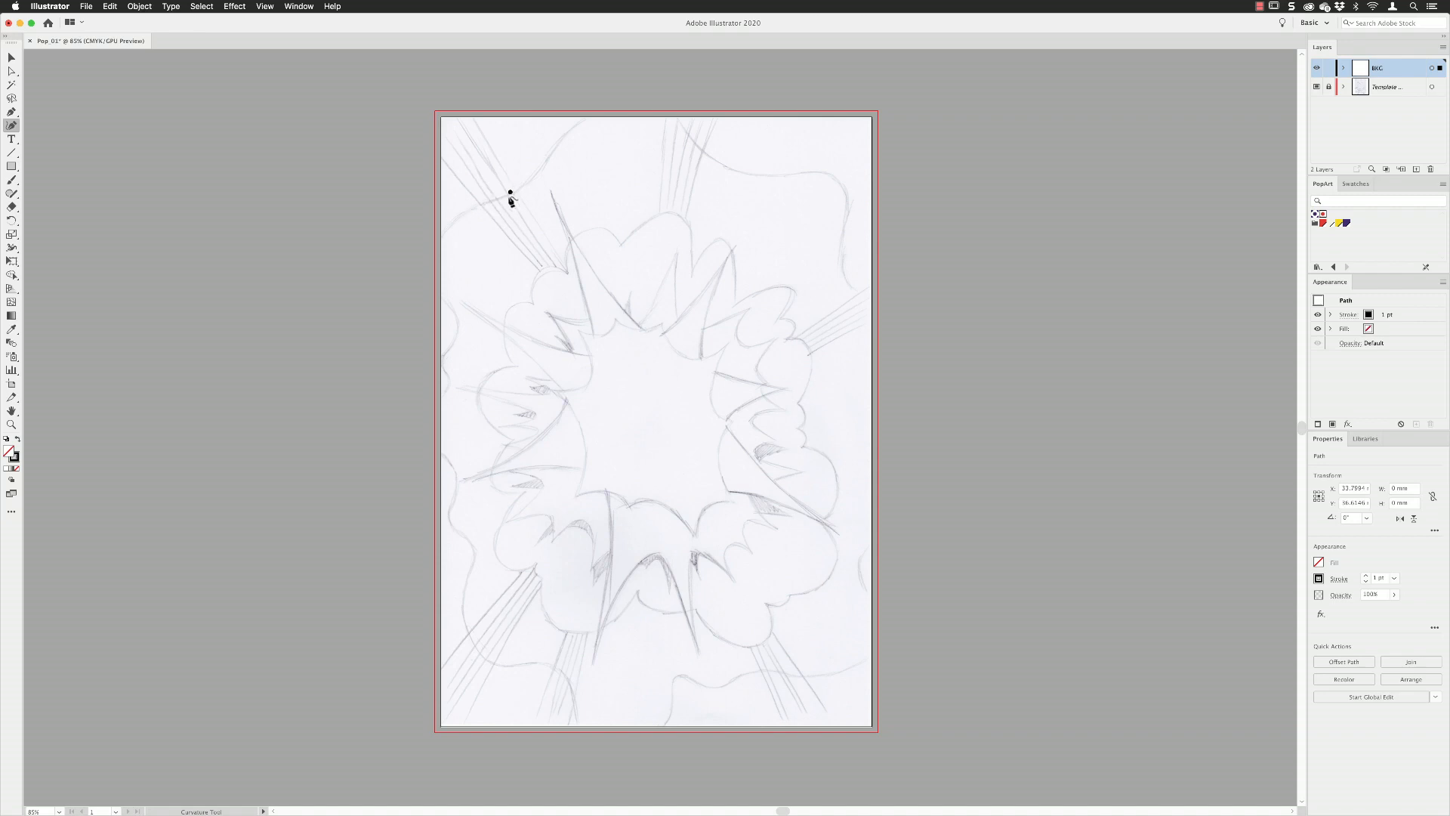
{"action": "left_click", "coordinate": [439, 244]}
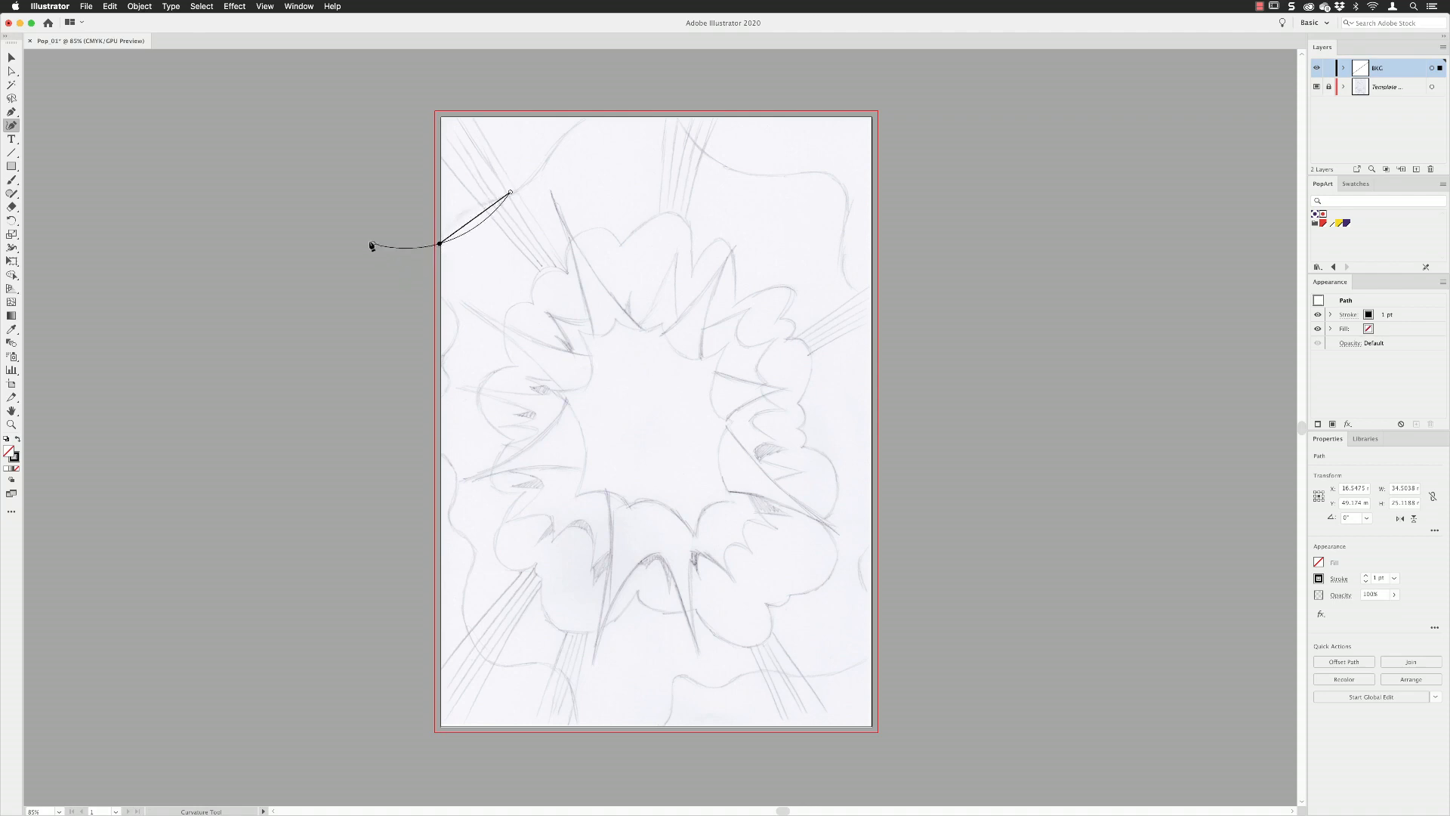
{"action": "left_click", "coordinate": [457, 327]}
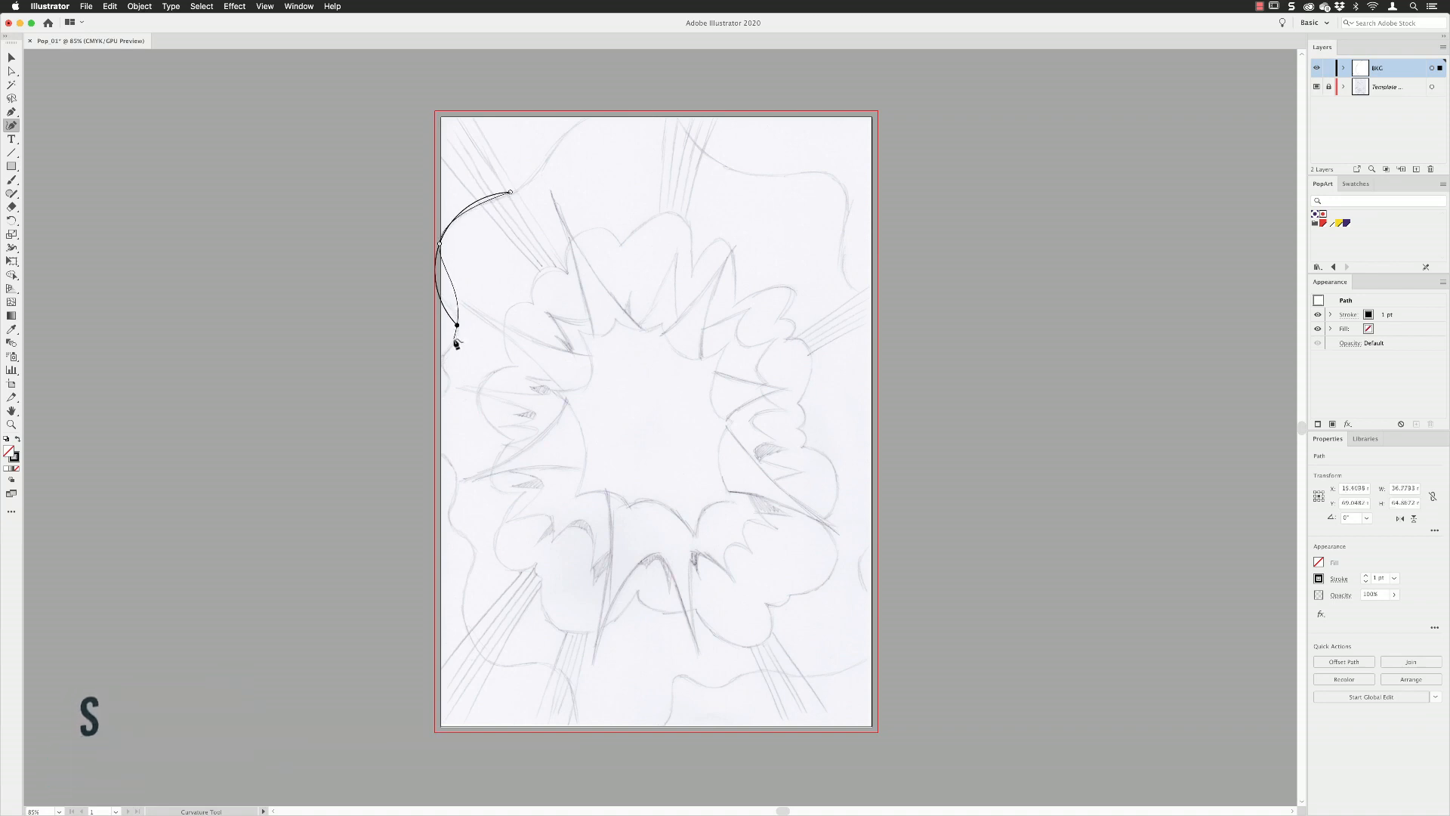
{"action": "left_click", "coordinate": [436, 360]}
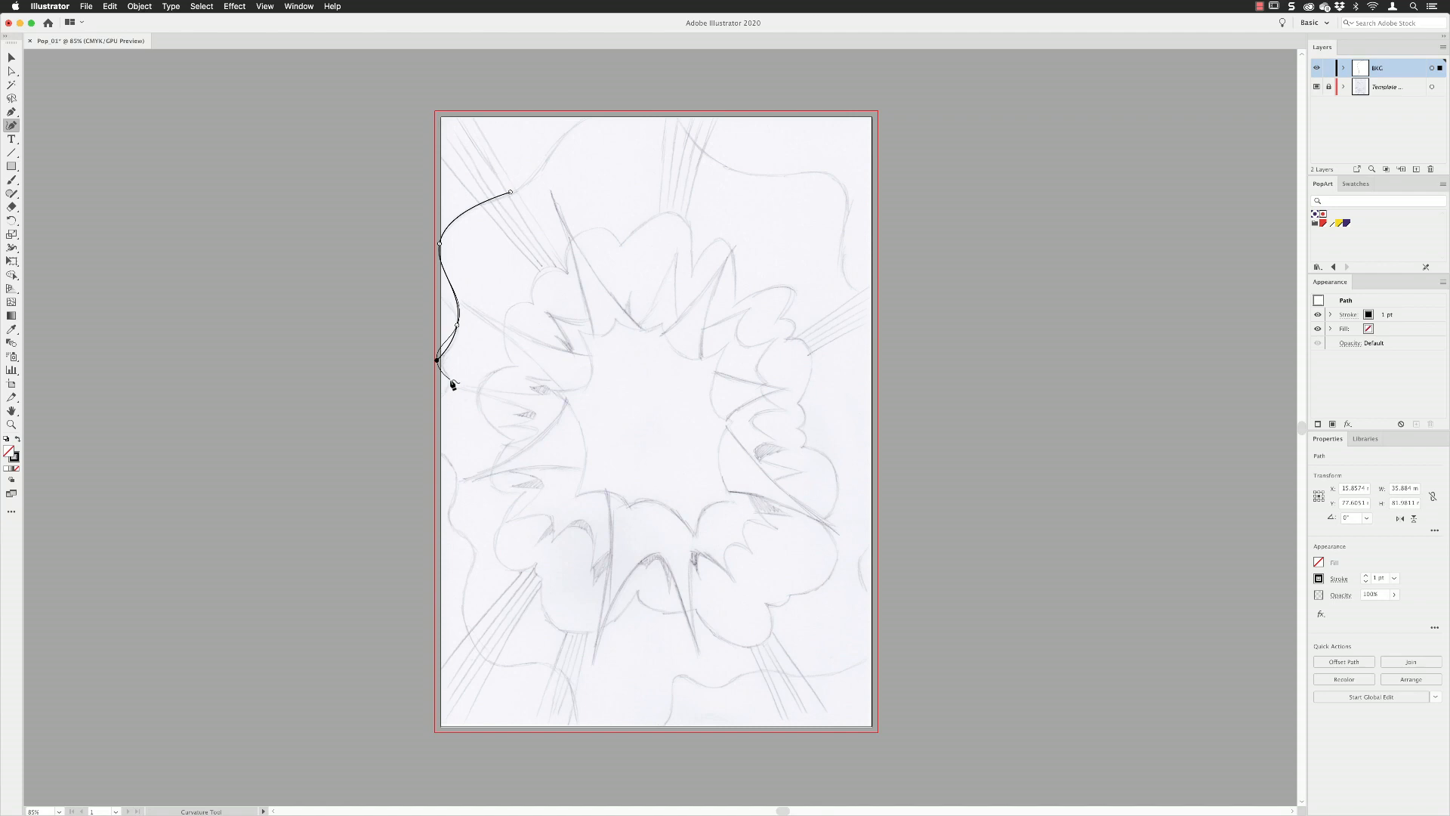
{"action": "left_click", "coordinate": [450, 379]}
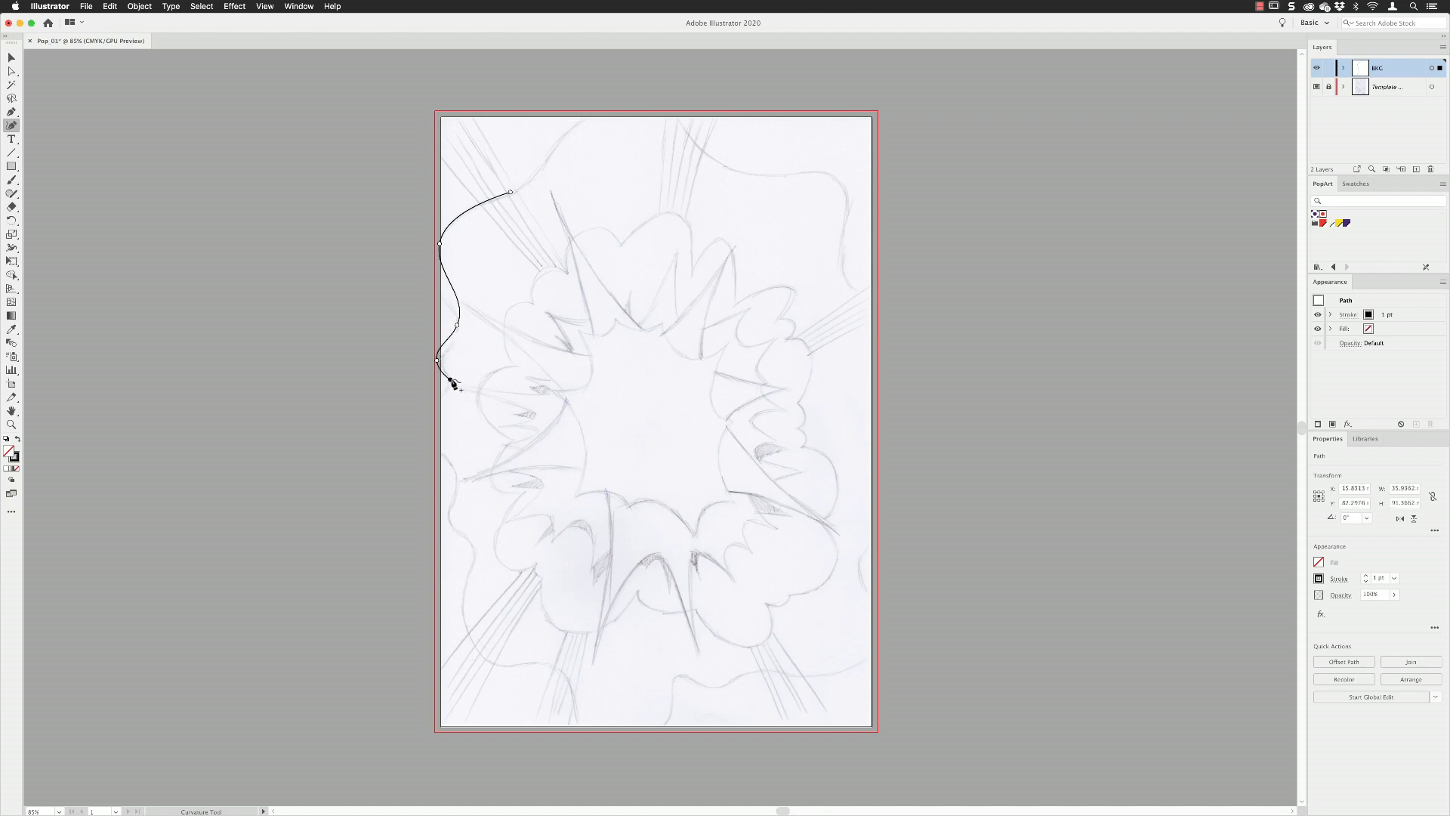
{"action": "left_click", "coordinate": [423, 418]}
{"action": "left_click", "coordinate": [455, 474]}
{"action": "left_click", "coordinate": [448, 520]}
{"action": "left_click", "coordinate": [472, 547]}
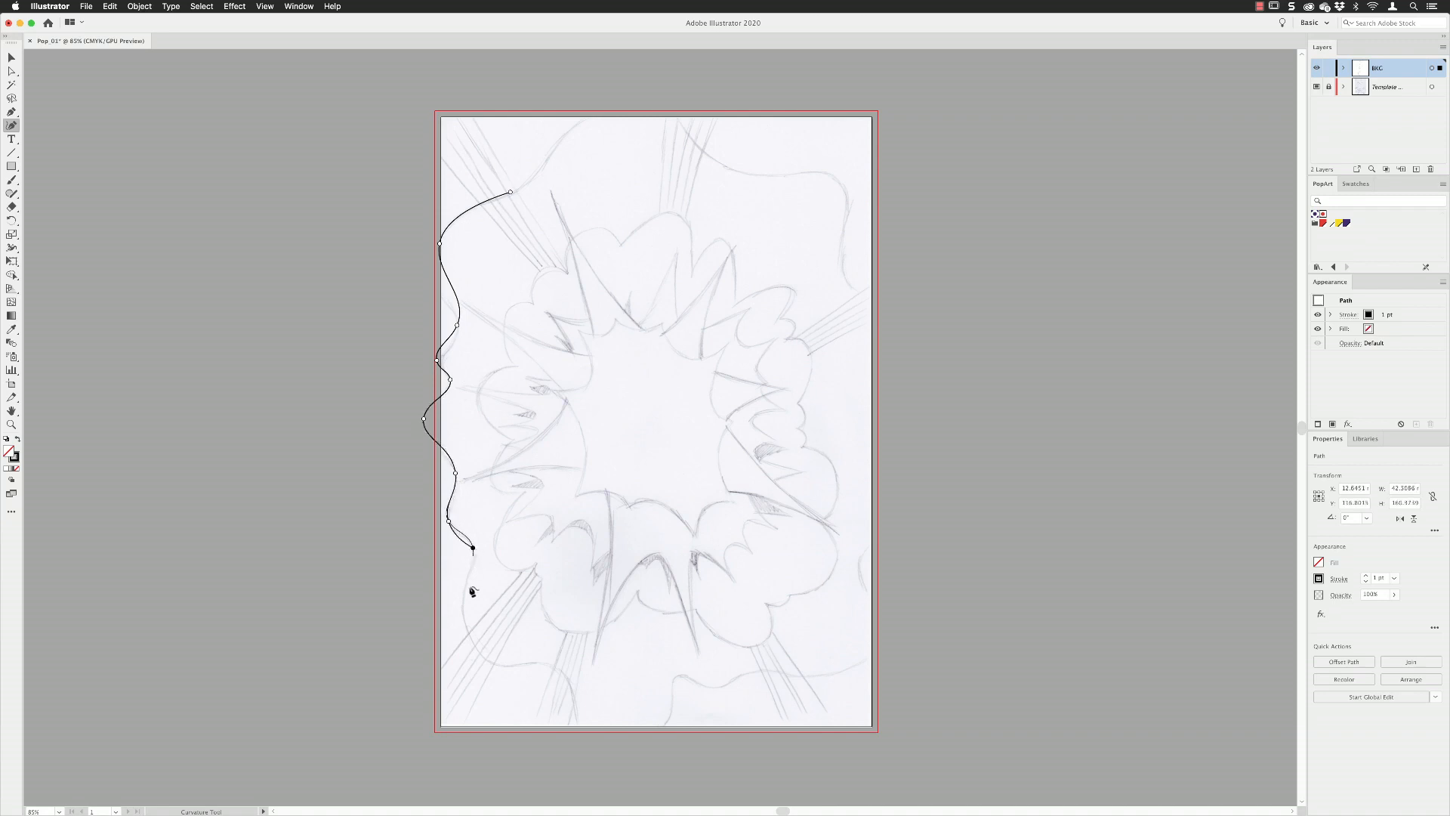
{"action": "left_click", "coordinate": [469, 638]}
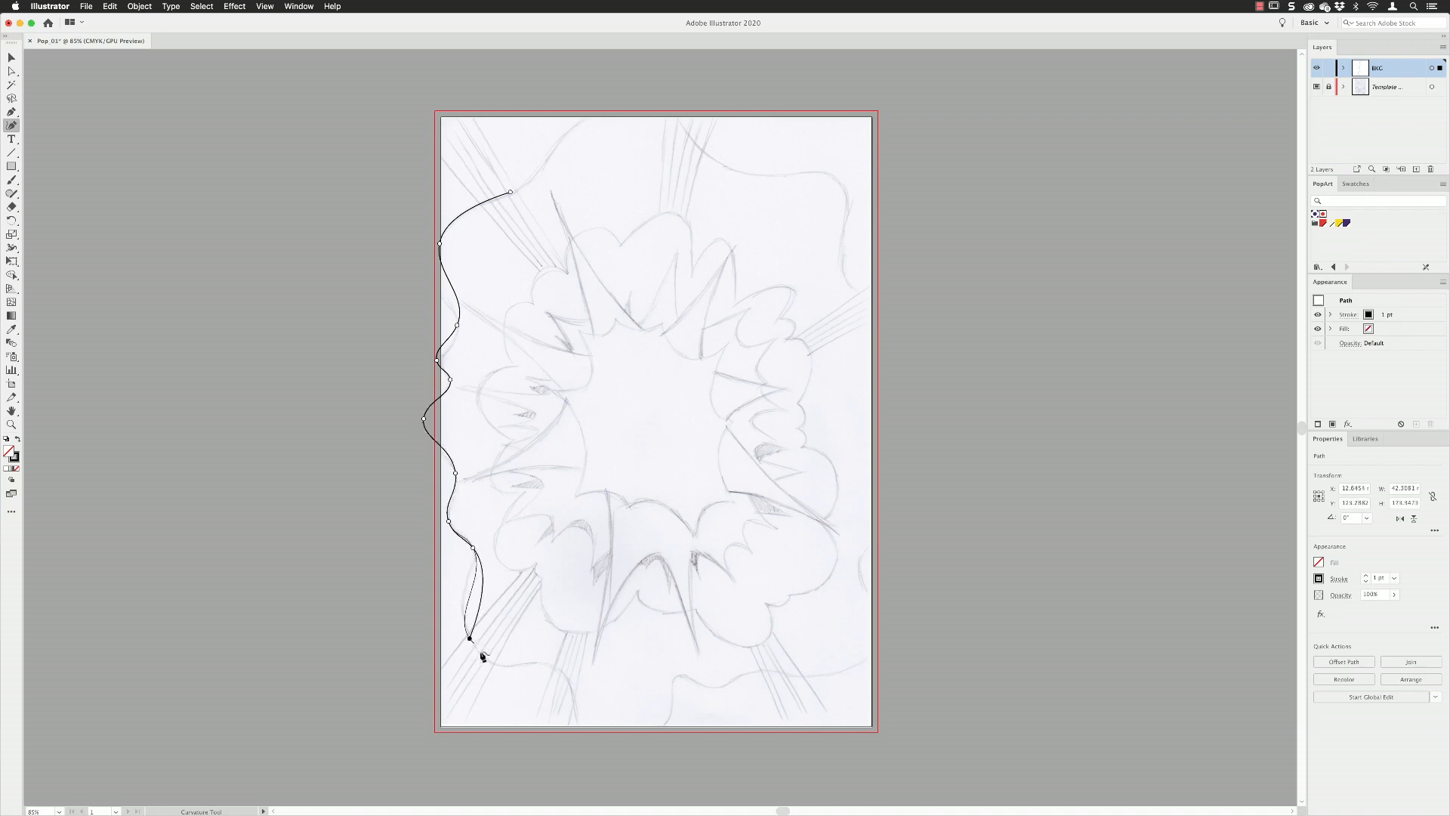
Continue the wavy outline along the bottom, up the right side and over the top, closing it at its starting point.
{"action": "left_click", "coordinate": [553, 667]}
{"action": "left_click", "coordinate": [615, 748]}
{"action": "left_click", "coordinate": [676, 674]}
{"action": "left_click", "coordinate": [721, 687]}
{"action": "left_click", "coordinate": [770, 669]}
{"action": "left_click", "coordinate": [860, 662]}
{"action": "left_click", "coordinate": [863, 558]}
{"action": "left_click", "coordinate": [917, 421]}
{"action": "left_click", "coordinate": [895, 304]}
{"action": "left_click", "coordinate": [845, 283]}
{"action": "left_click", "coordinate": [838, 180]}
{"action": "left_click", "coordinate": [746, 173]}
{"action": "left_click", "coordinate": [671, 107]}
{"action": "left_click", "coordinate": [584, 115]}
{"action": "left_click", "coordinate": [511, 194]}
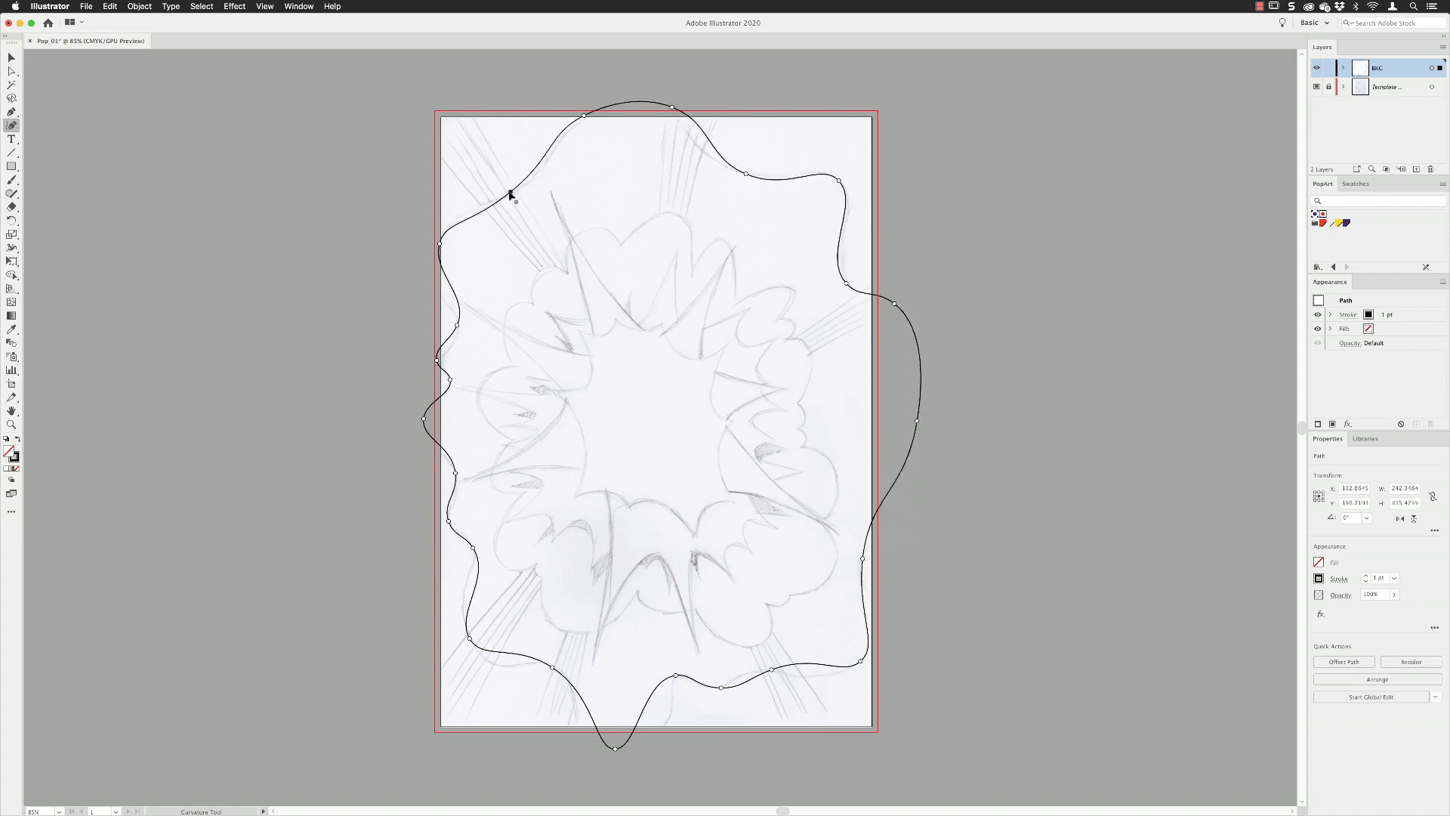
Move the wavy outline's anchor points at the upper left and along the left edge to follow the pencil line more closely.
{"action": "left_click_drag", "start_coordinate": [510, 192], "coordinate": [531, 180]}
{"action": "mouse_move", "coordinate": [439, 243]}
{"action": "left_mouse_down"}
{"action": "mouse_move", "coordinate": [405, 237]}
{"action": "mouse_move", "coordinate": [414, 249]}
{"action": "left_mouse_up"}
{"action": "left_click_drag", "start_coordinate": [531, 180], "coordinate": [537, 167]}
{"action": "left_click_drag", "start_coordinate": [415, 250], "coordinate": [414, 245]}
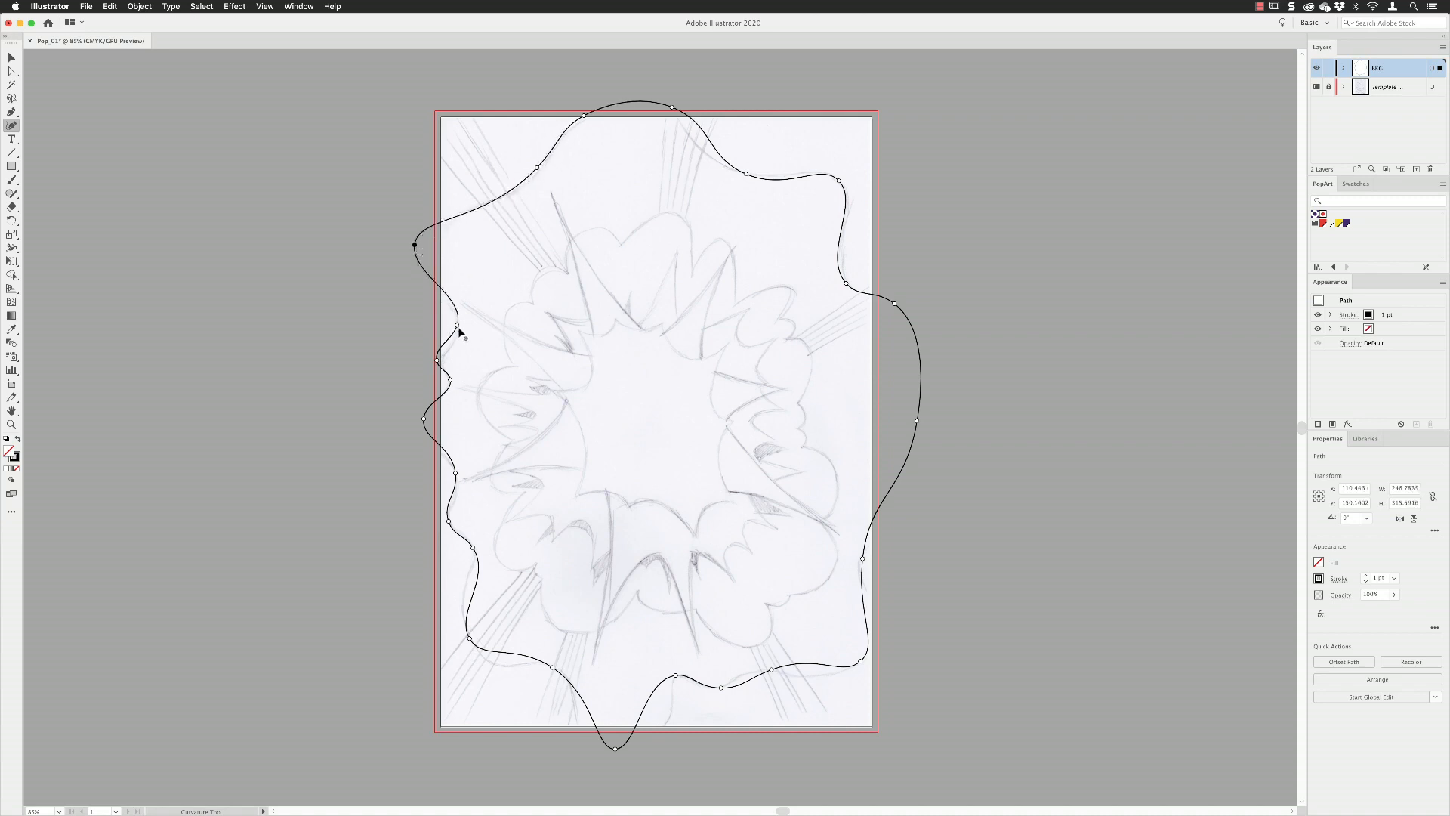
{"action": "left_click_drag", "start_coordinate": [457, 340], "coordinate": [438, 360]}
{"action": "left_click_drag", "start_coordinate": [423, 421], "coordinate": [420, 433]}
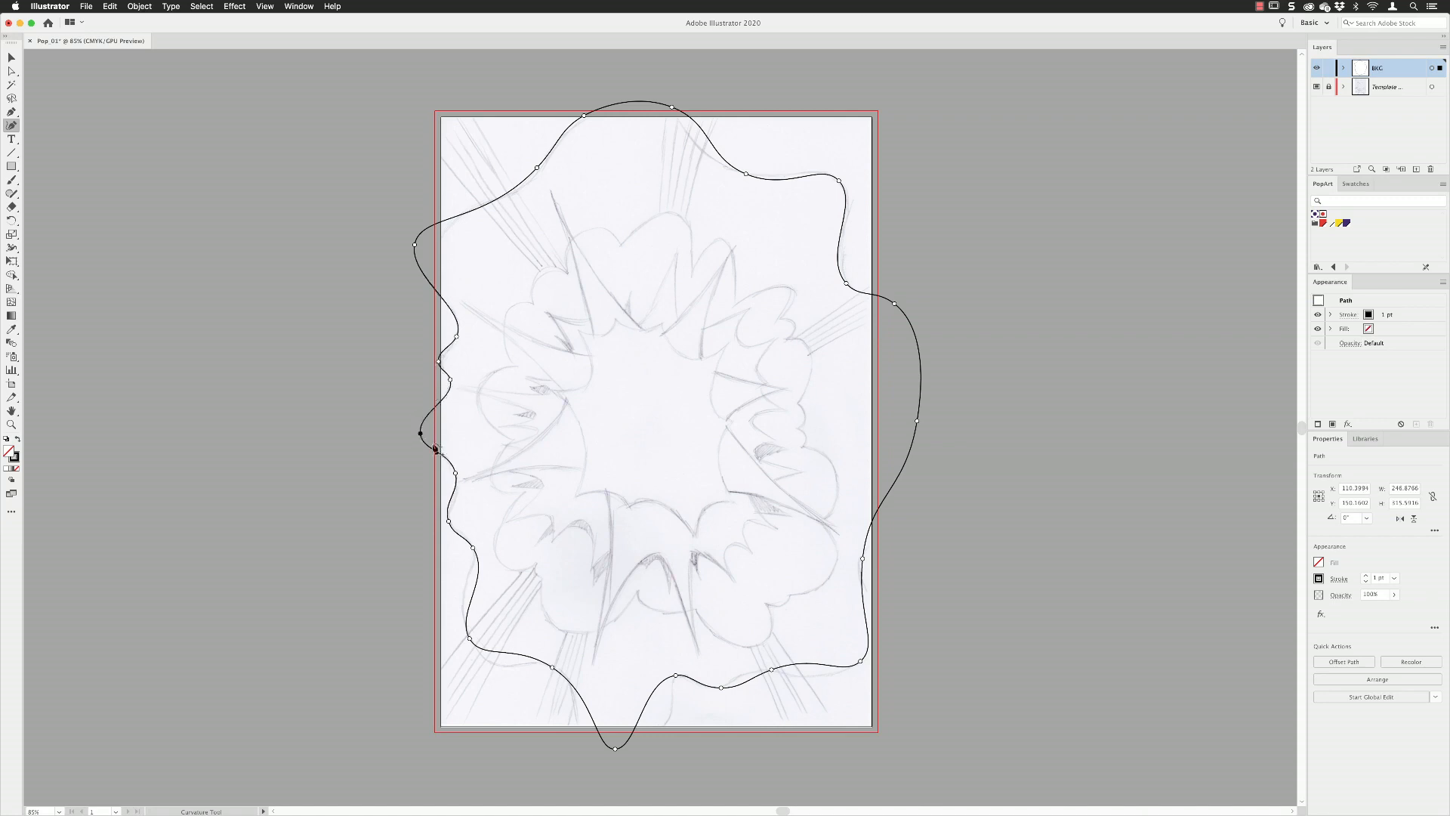
Refine the outline's lower-left corner by repositioning its anchor points and adding one on the curve below the corner.
{"action": "left_click", "coordinate": [449, 525]}
{"action": "left_click_drag", "start_coordinate": [473, 547], "coordinate": [472, 542]}
{"action": "left_click_drag", "start_coordinate": [469, 639], "coordinate": [463, 617]}
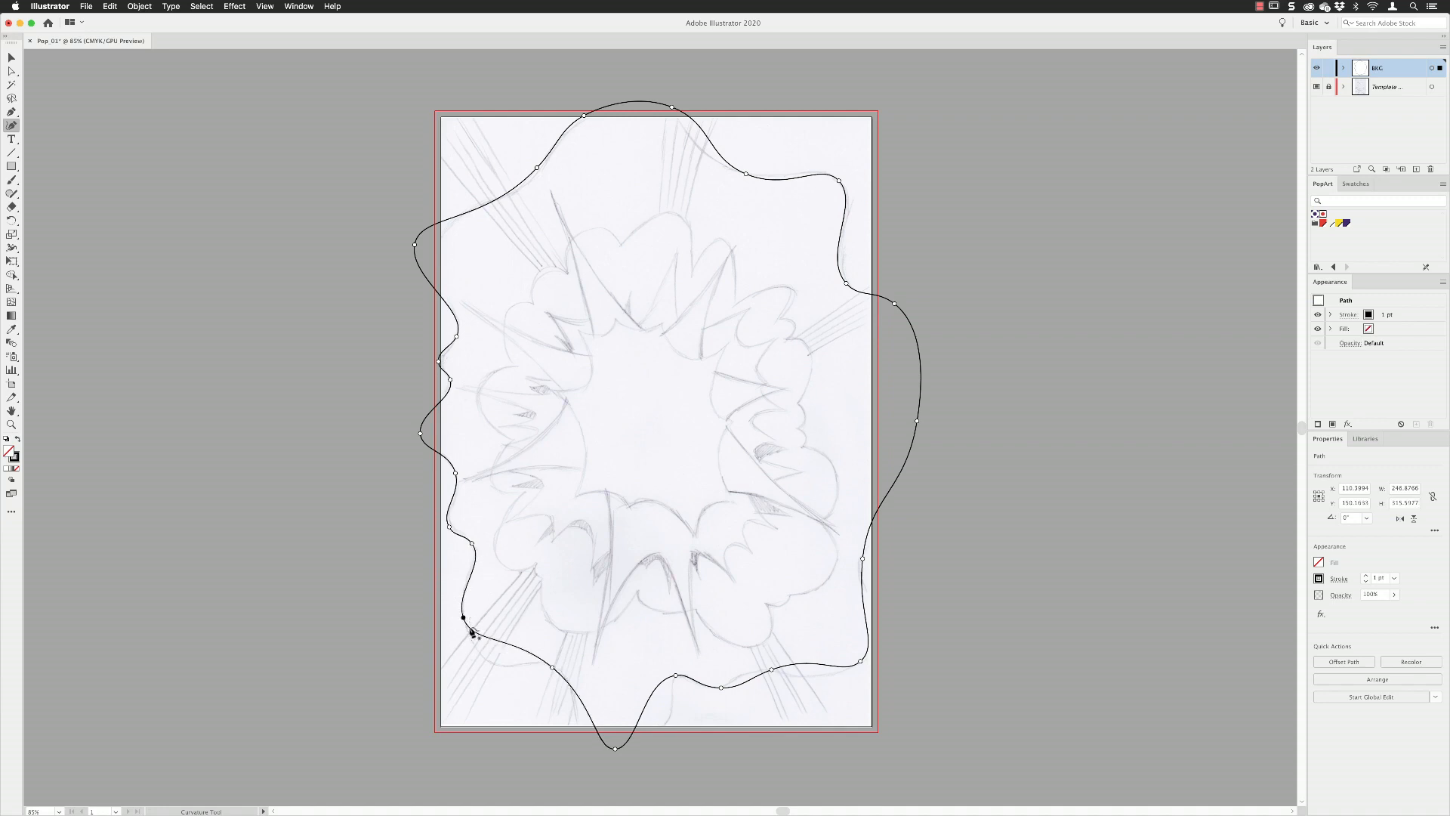
{"action": "left_click", "coordinate": [509, 644]}
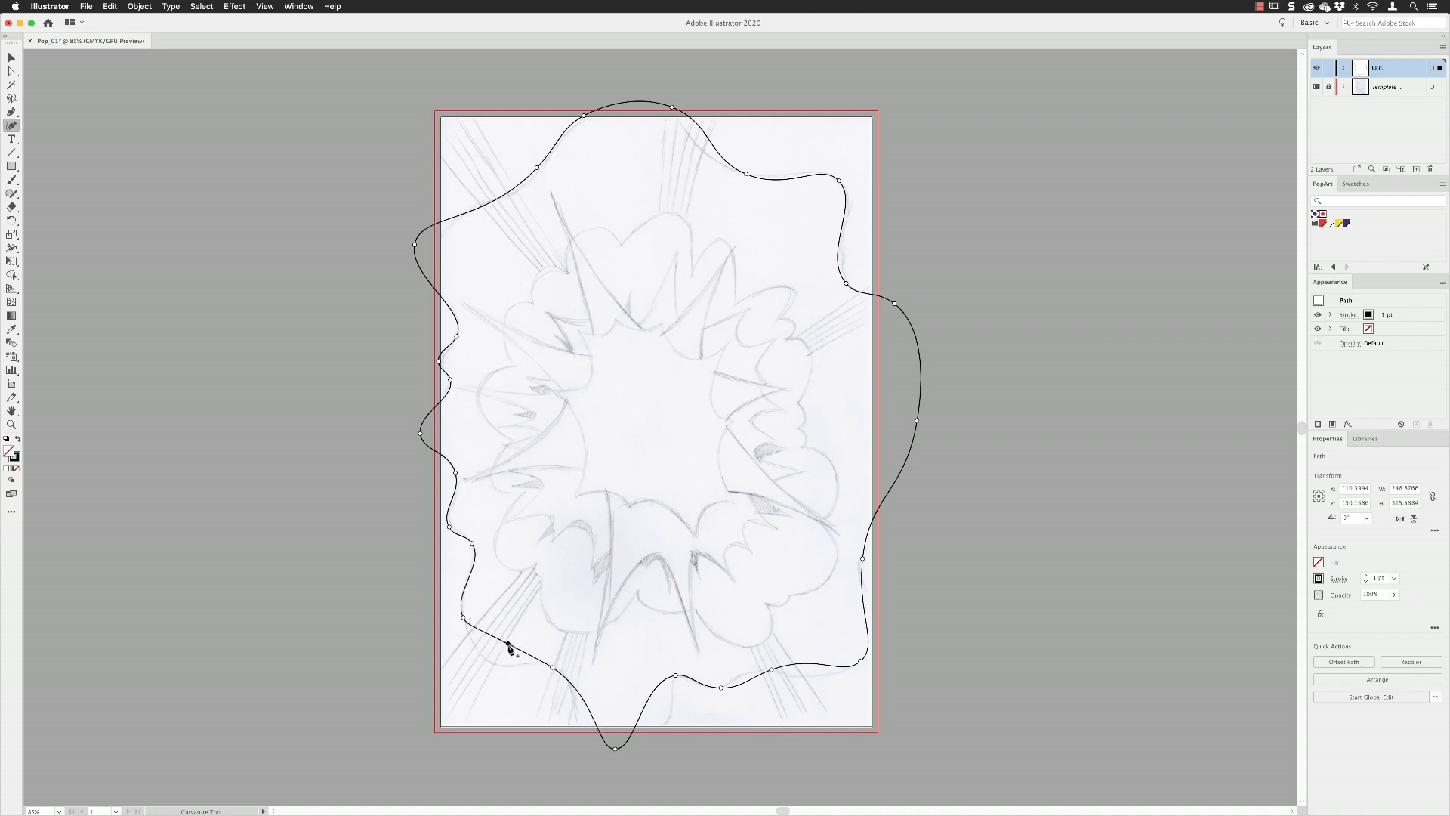
{"action": "left_click_drag", "start_coordinate": [508, 644], "coordinate": [547, 664]}
Reshape the outline's bottom bulge into a wide lobe below the page, adding an anchor point on its right side.
{"action": "left_click_drag", "start_coordinate": [616, 750], "coordinate": [590, 762]}
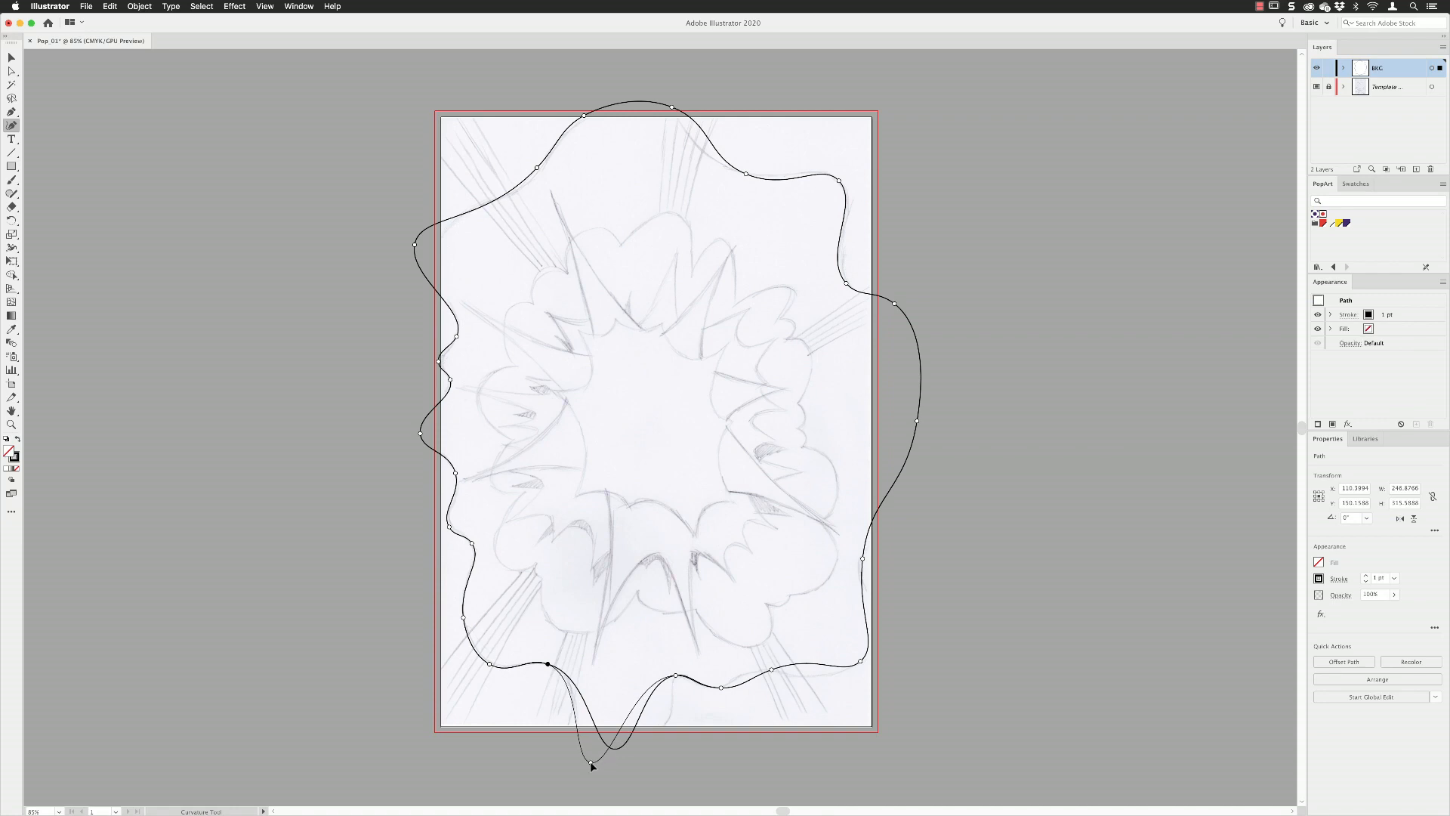
{"action": "left_click", "coordinate": [633, 710]}
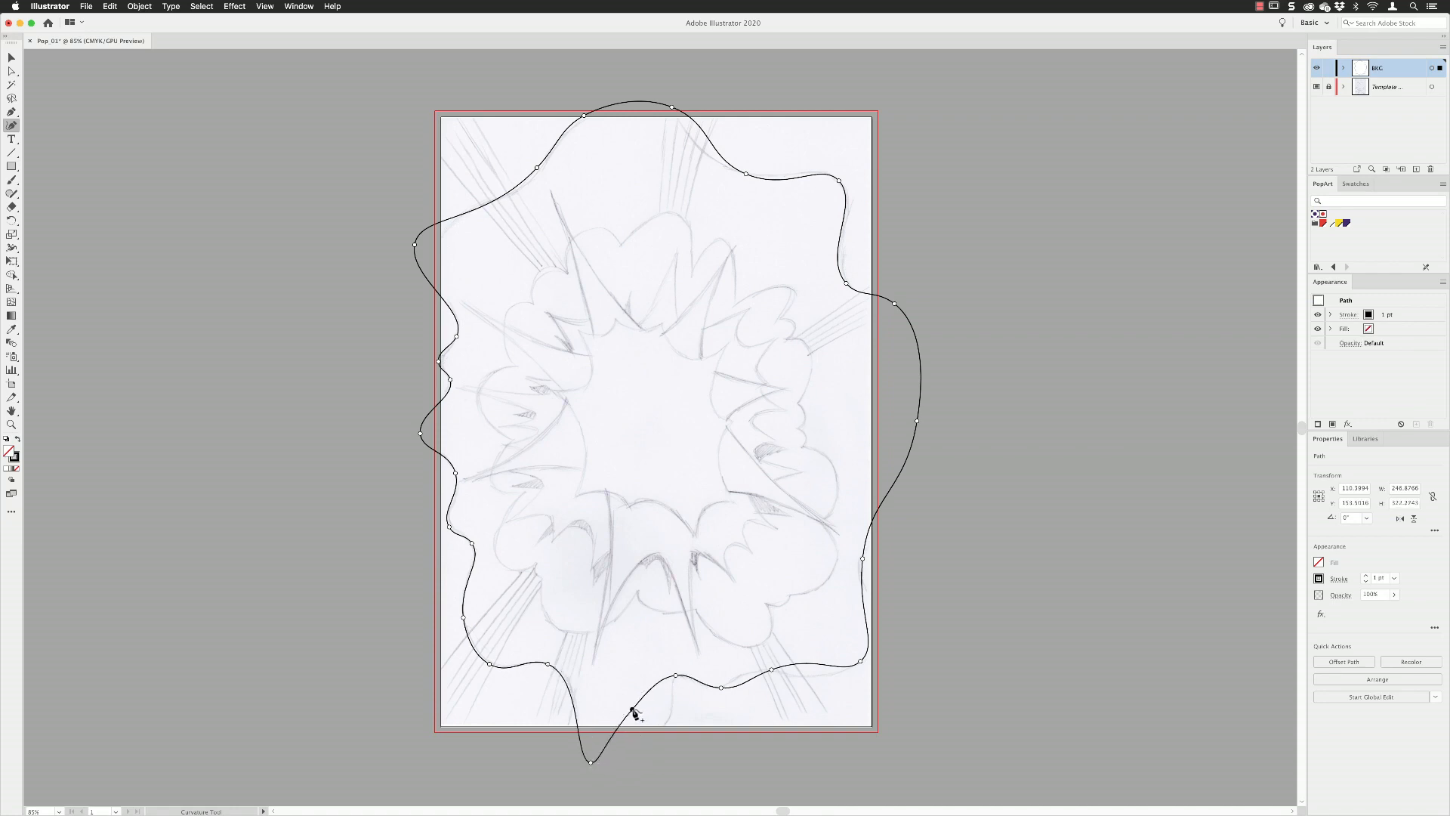
{"action": "left_click_drag", "start_coordinate": [633, 709], "coordinate": [598, 761]}
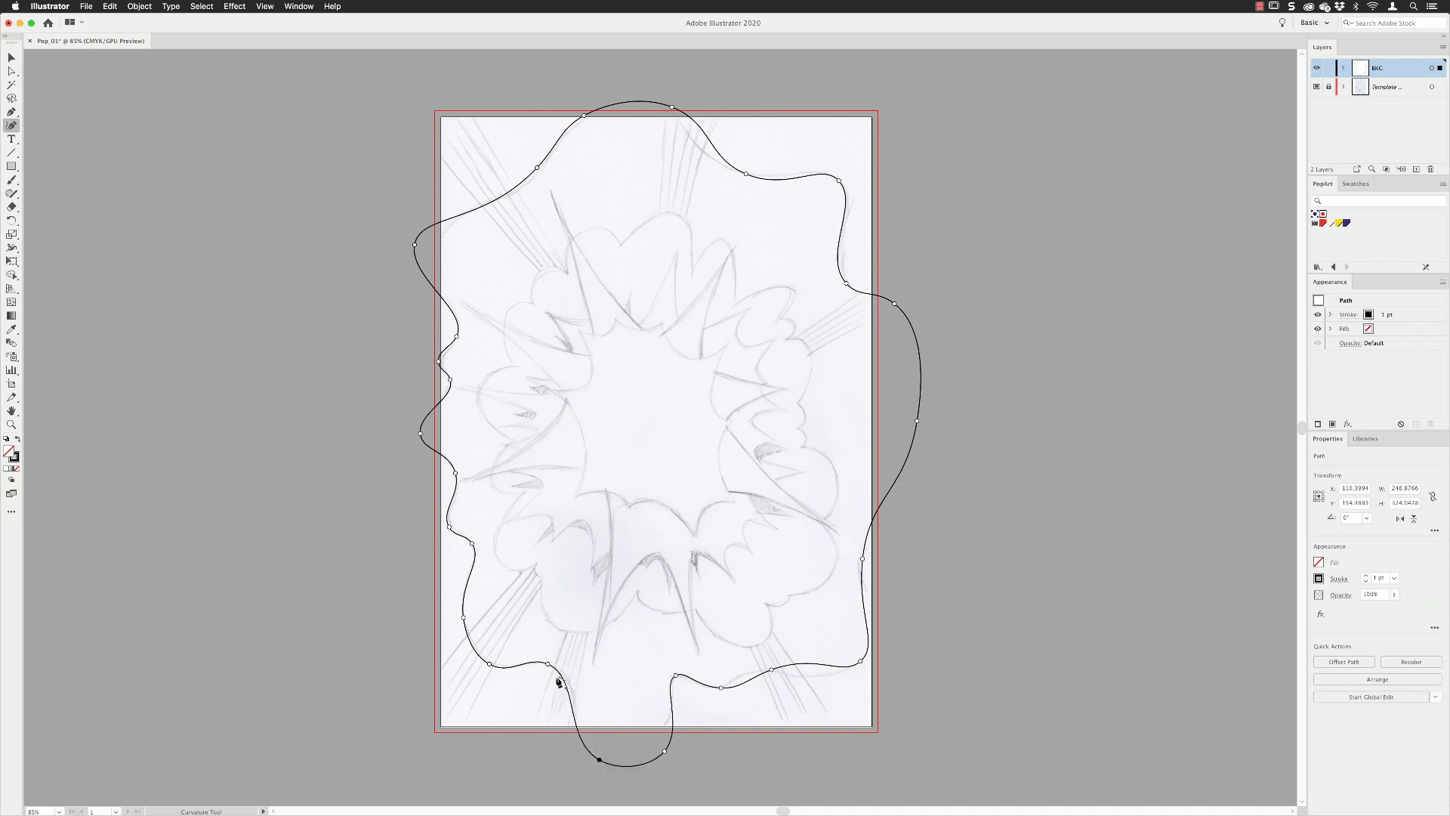
{"action": "left_click_drag", "start_coordinate": [551, 665], "coordinate": [556, 664]}
Adjust the outline's anchor points along the lower right, right side and top to match the sketched curve.
{"action": "left_click_drag", "start_coordinate": [772, 671], "coordinate": [744, 673]}
{"action": "left_click_drag", "start_coordinate": [861, 663], "coordinate": [819, 674]}
{"action": "left_click_drag", "start_coordinate": [846, 621], "coordinate": [881, 652]}
{"action": "left_click_drag", "start_coordinate": [862, 559], "coordinate": [860, 568]}
{"action": "left_click_drag", "start_coordinate": [846, 284], "coordinate": [853, 290]}
{"action": "left_click_drag", "start_coordinate": [839, 181], "coordinate": [834, 178]}
{"action": "left_click_drag", "start_coordinate": [745, 174], "coordinate": [722, 165]}
{"action": "left_click_drag", "start_coordinate": [672, 108], "coordinate": [647, 107]}
Add an anchor point to the outline's upper-left stretch and reposition it and its neighbours to smooth that curve.
{"action": "left_click_drag", "start_coordinate": [537, 168], "coordinate": [550, 158]}
{"action": "left_click_drag", "start_coordinate": [415, 244], "coordinate": [426, 247]}
{"action": "left_click_drag", "start_coordinate": [495, 203], "coordinate": [467, 209]}
{"action": "left_click_drag", "start_coordinate": [551, 159], "coordinate": [524, 187]}
{"action": "left_click_drag", "start_coordinate": [425, 247], "coordinate": [431, 265]}
{"action": "mouse_move", "coordinate": [468, 211]}
{"action": "left_mouse_down"}
{"action": "mouse_move", "coordinate": [430, 271]}
{"action": "mouse_move", "coordinate": [446, 230]}
{"action": "left_mouse_up"}
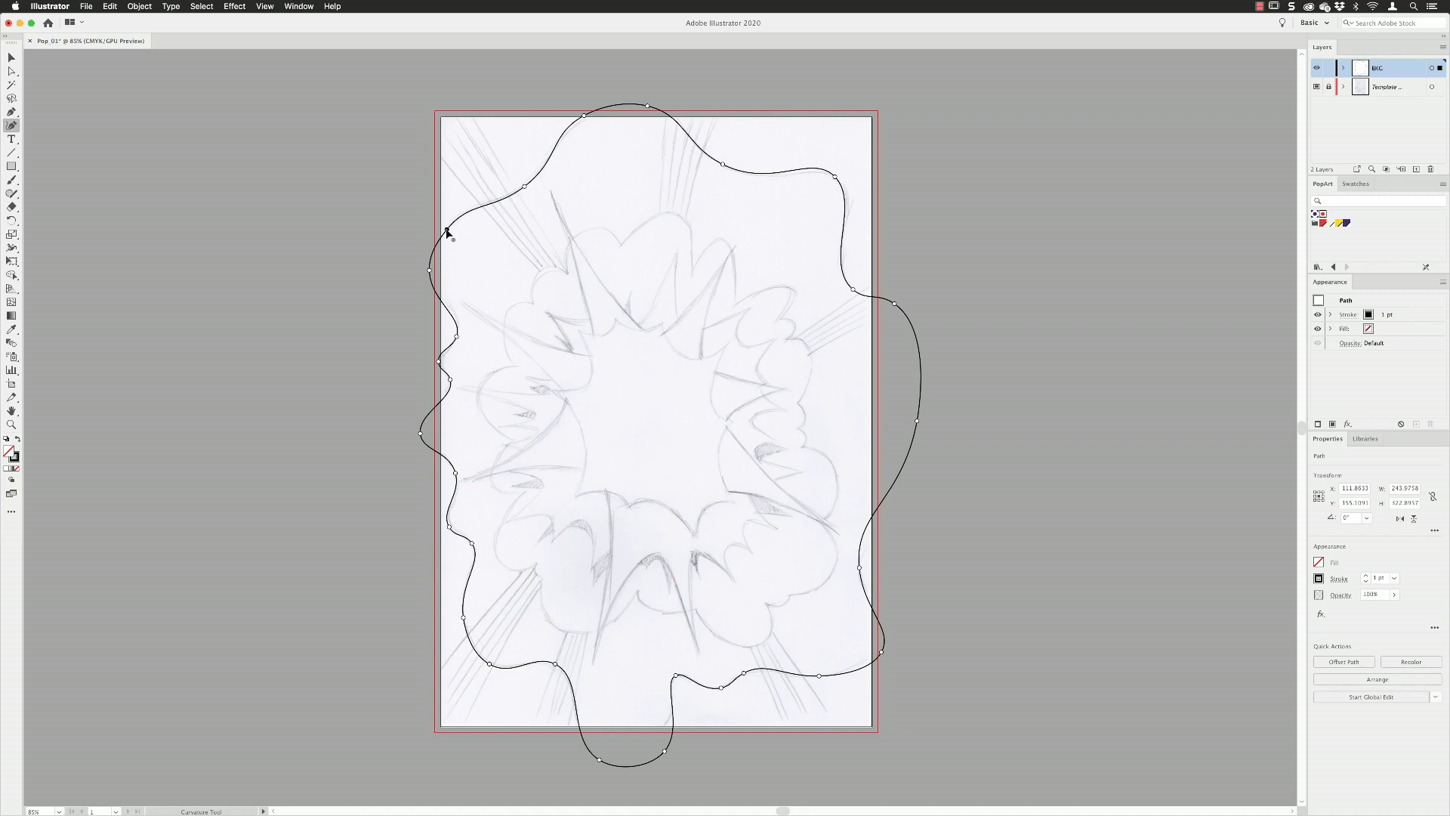
{"action": "left_click", "coordinate": [447, 229]}
Create a layer above BKG named Foreground with Magenta as its layer color.
{"action": "left_click", "coordinate": [1417, 170]}
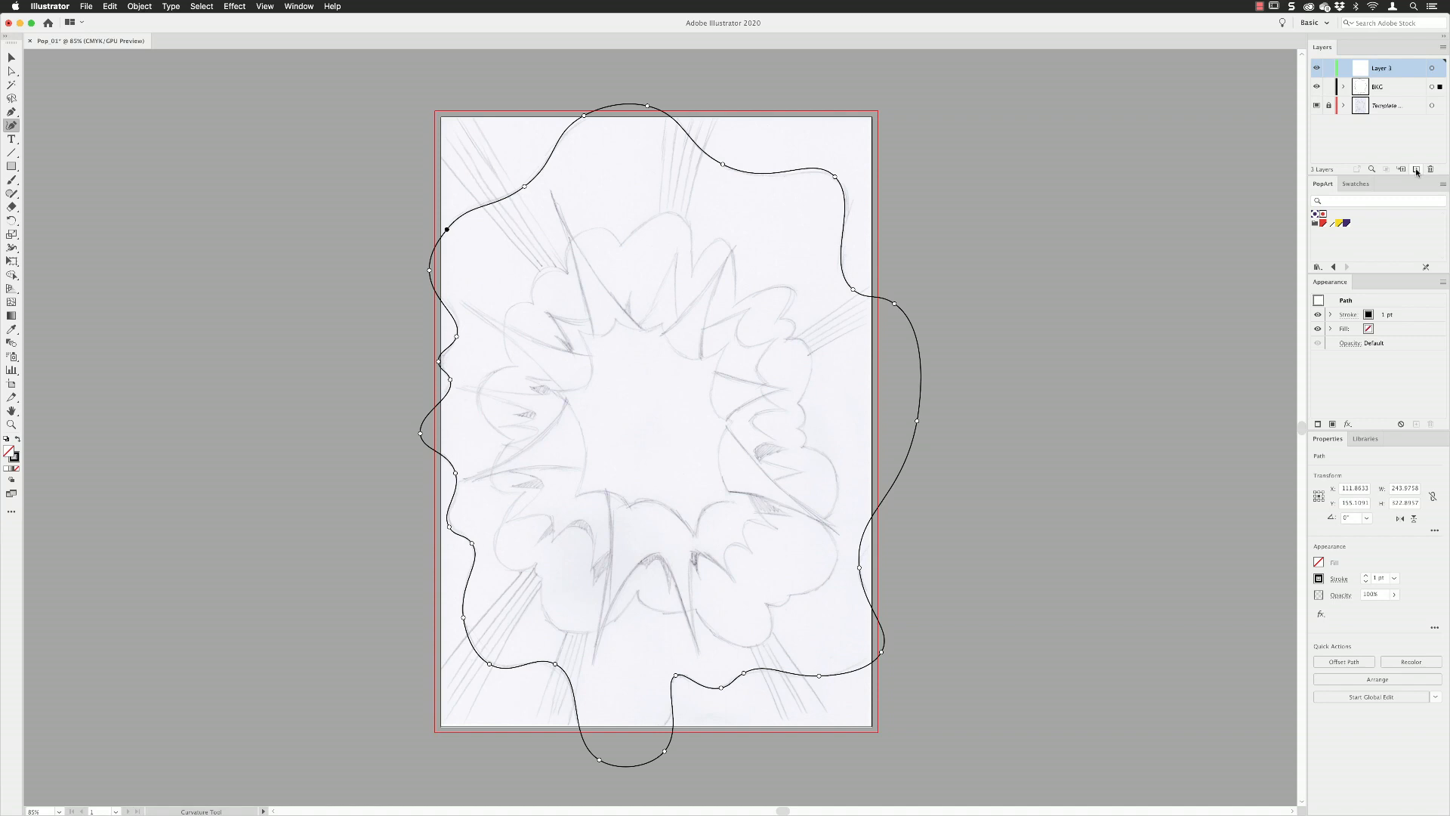
{"action": "double_click", "coordinate": [1402, 69]}
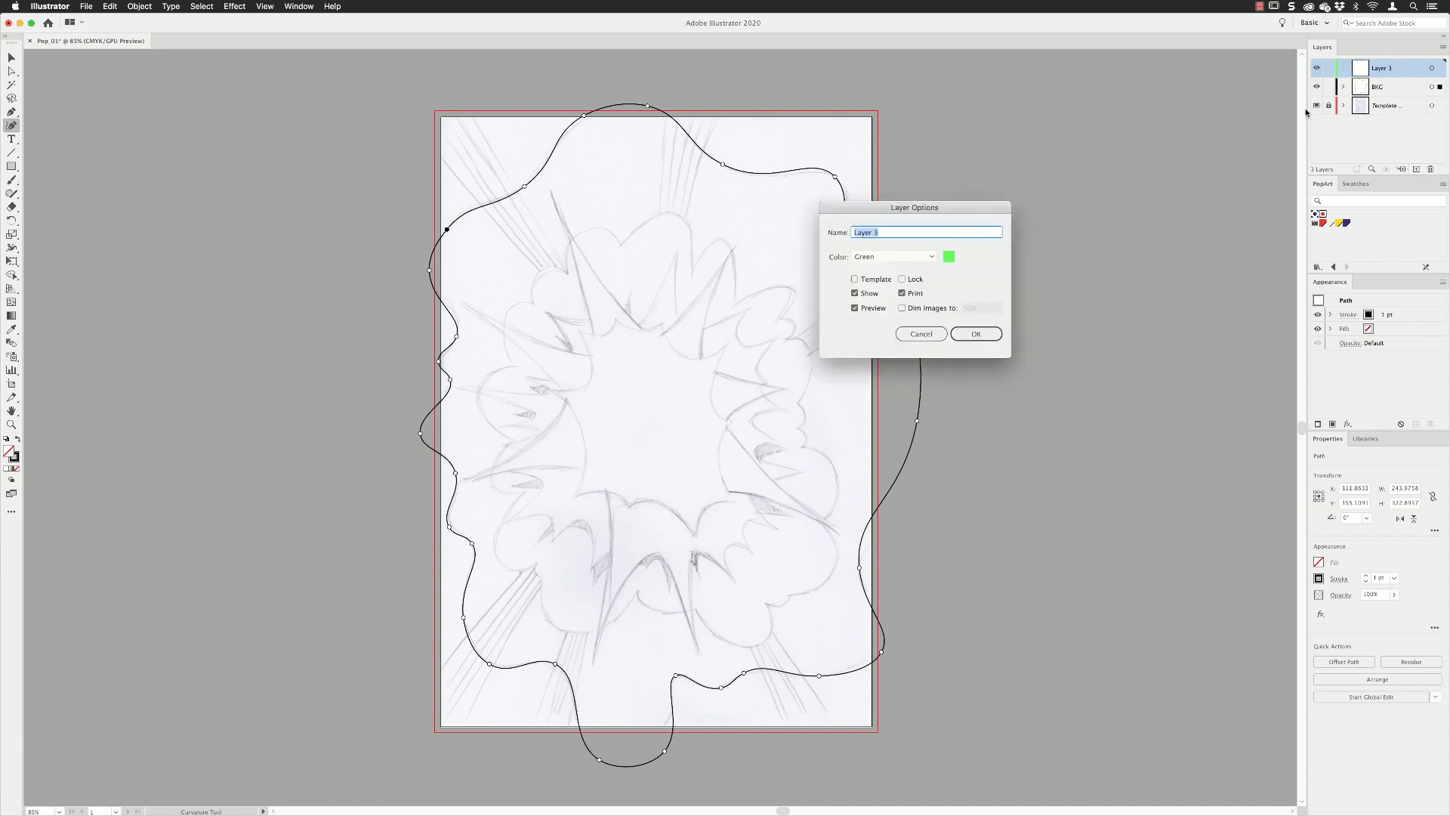
{"action": "type", "text": "Foreground"}
{"action": "left_click", "coordinate": [933, 257]}
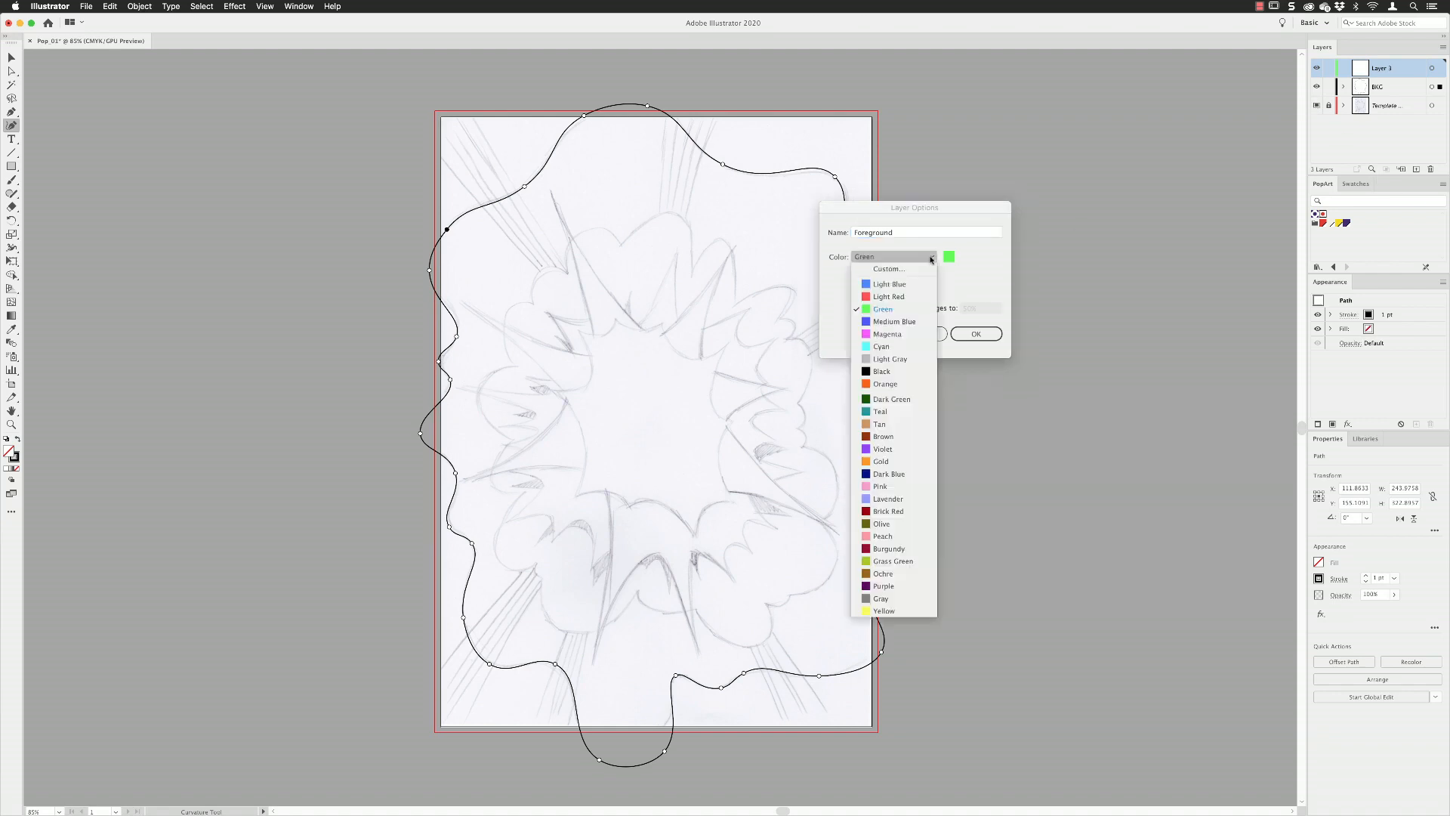
{"action": "left_click", "coordinate": [911, 334]}
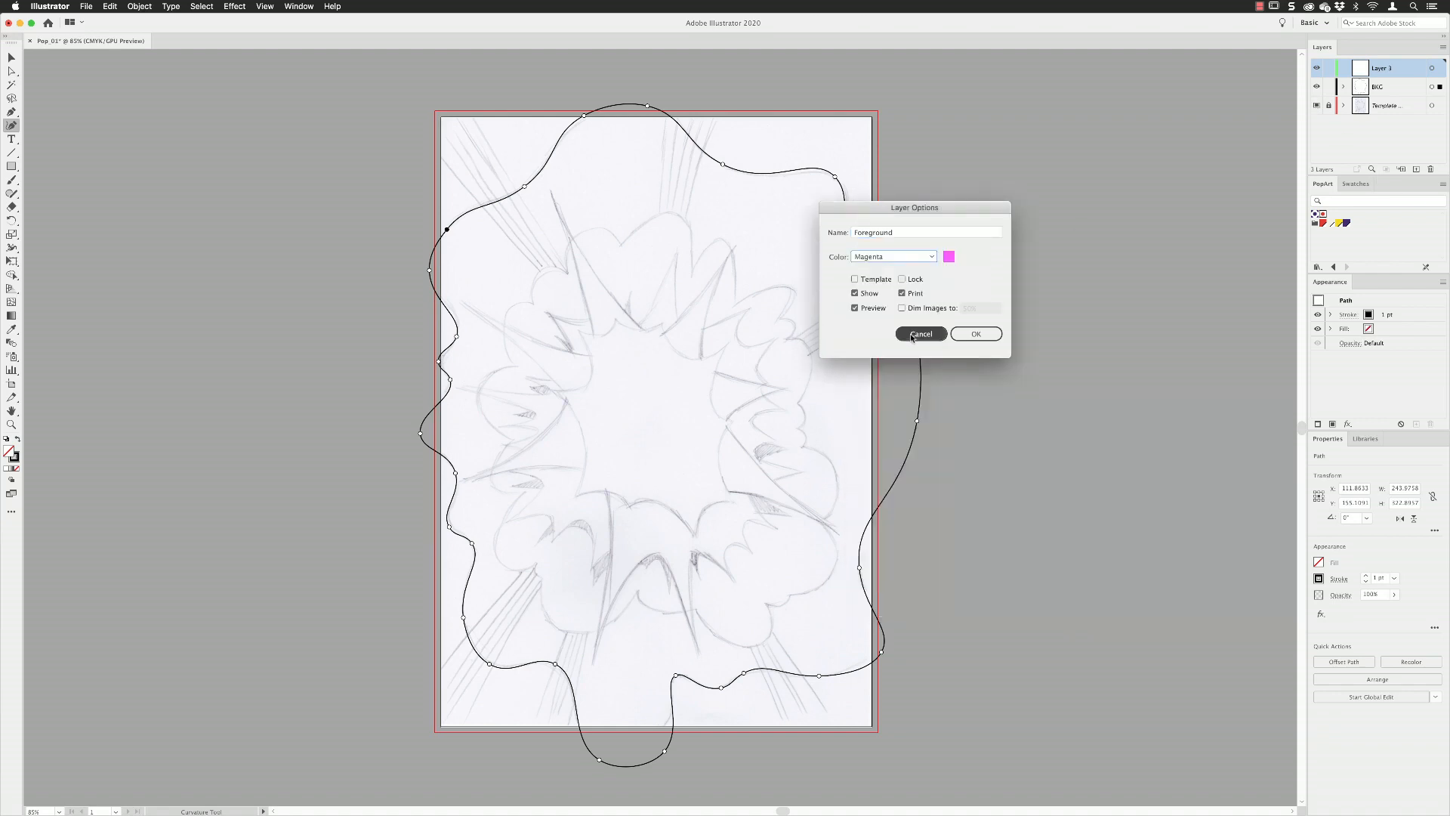
{"action": "left_click", "coordinate": [974, 335]}
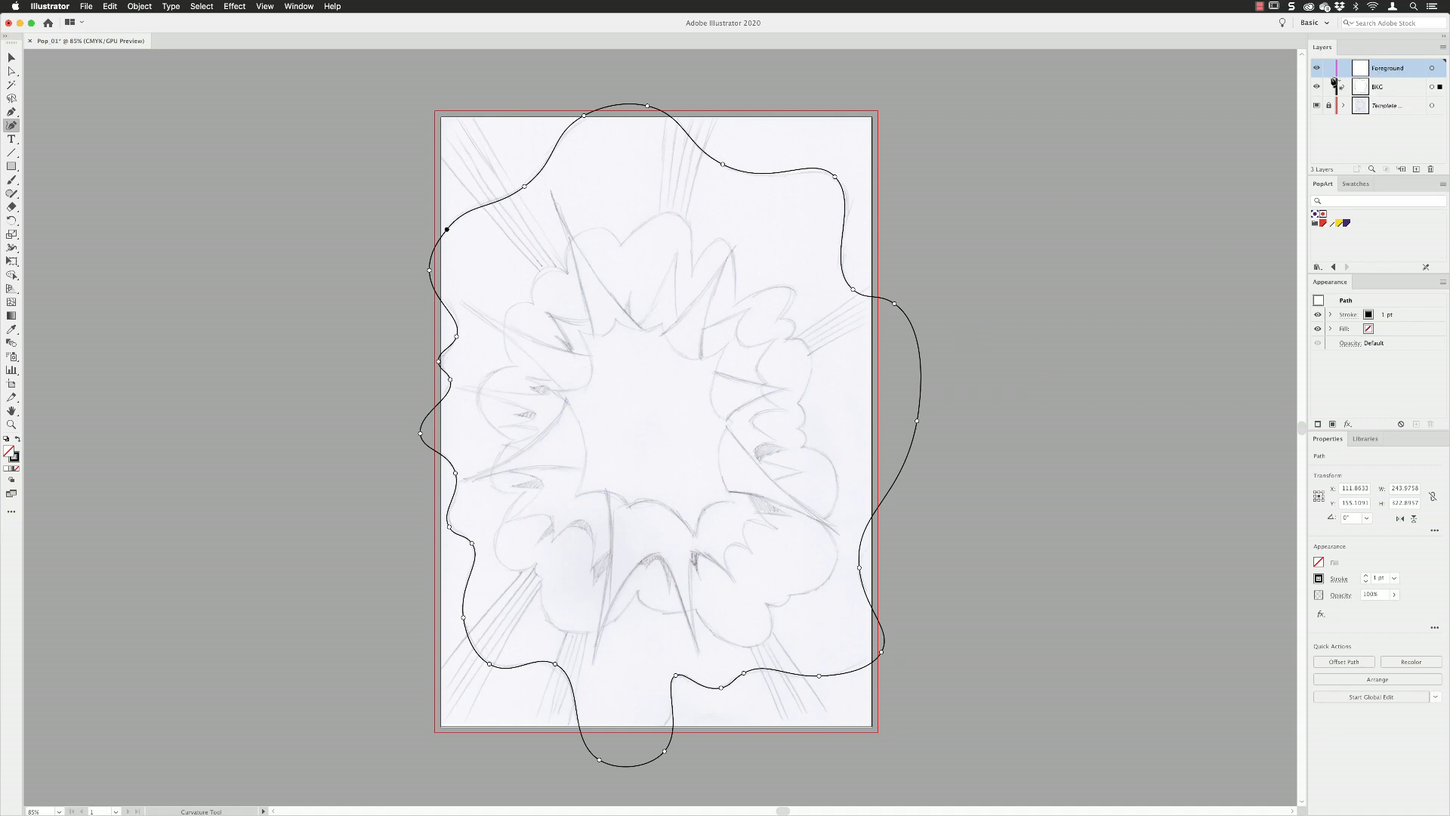
Deselect the wavy outline and, with the Pen tool, place straight segments between the cloud's inner corners from the top down the left side.
{"action": "left_click", "coordinate": [11, 112]}
{"action": "key", "text": "super+plus"}
{"action": "key", "text": "super+plus"}
{"action": "key", "text": "space"}
{"action": "left_click_drag", "start_coordinate": [623, 306], "coordinate": [627, 438]}
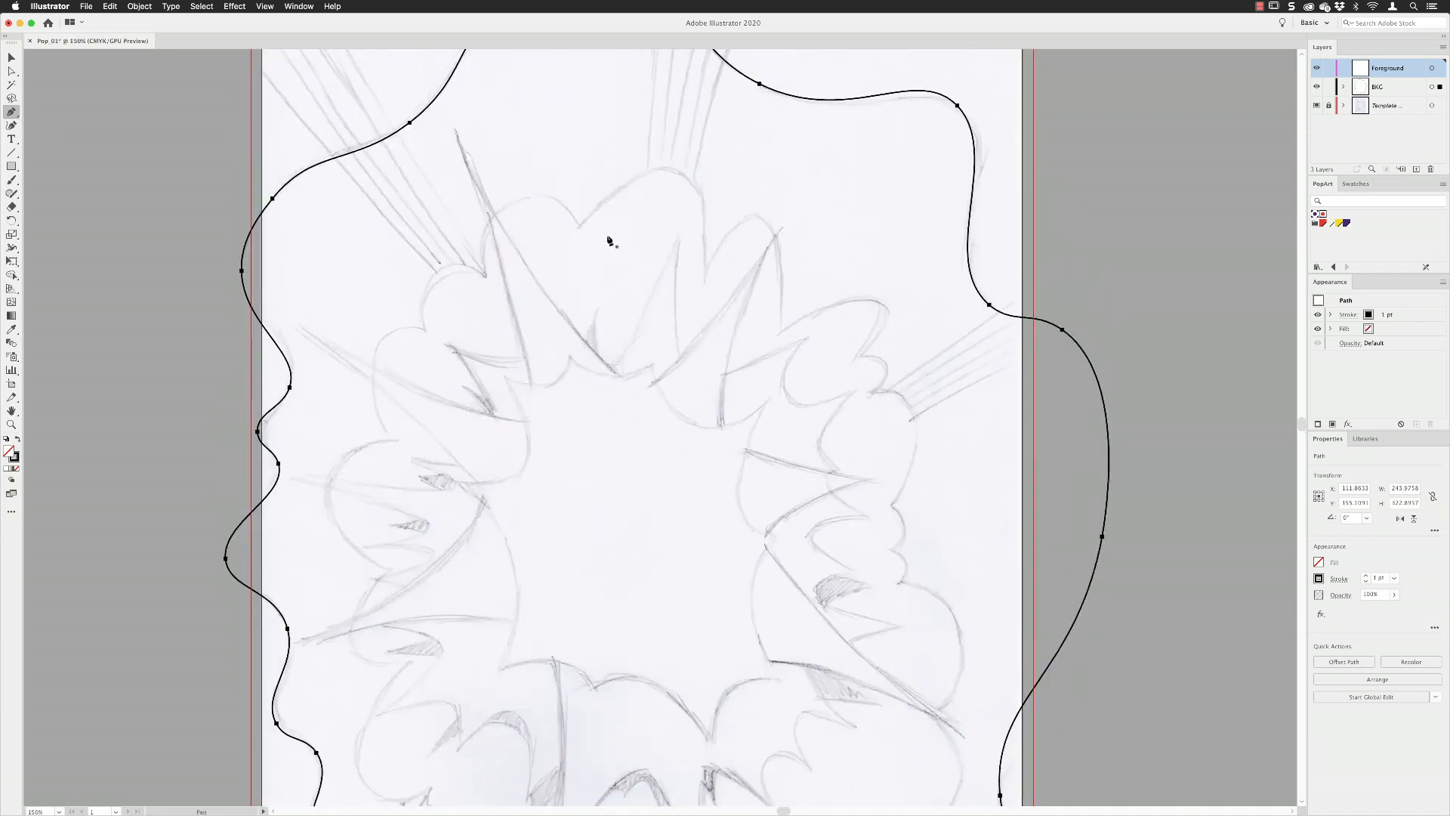
{"action": "left_click", "coordinate": [203, 6]}
{"action": "left_click", "coordinate": [226, 34]}
{"action": "left_click", "coordinate": [579, 226]}
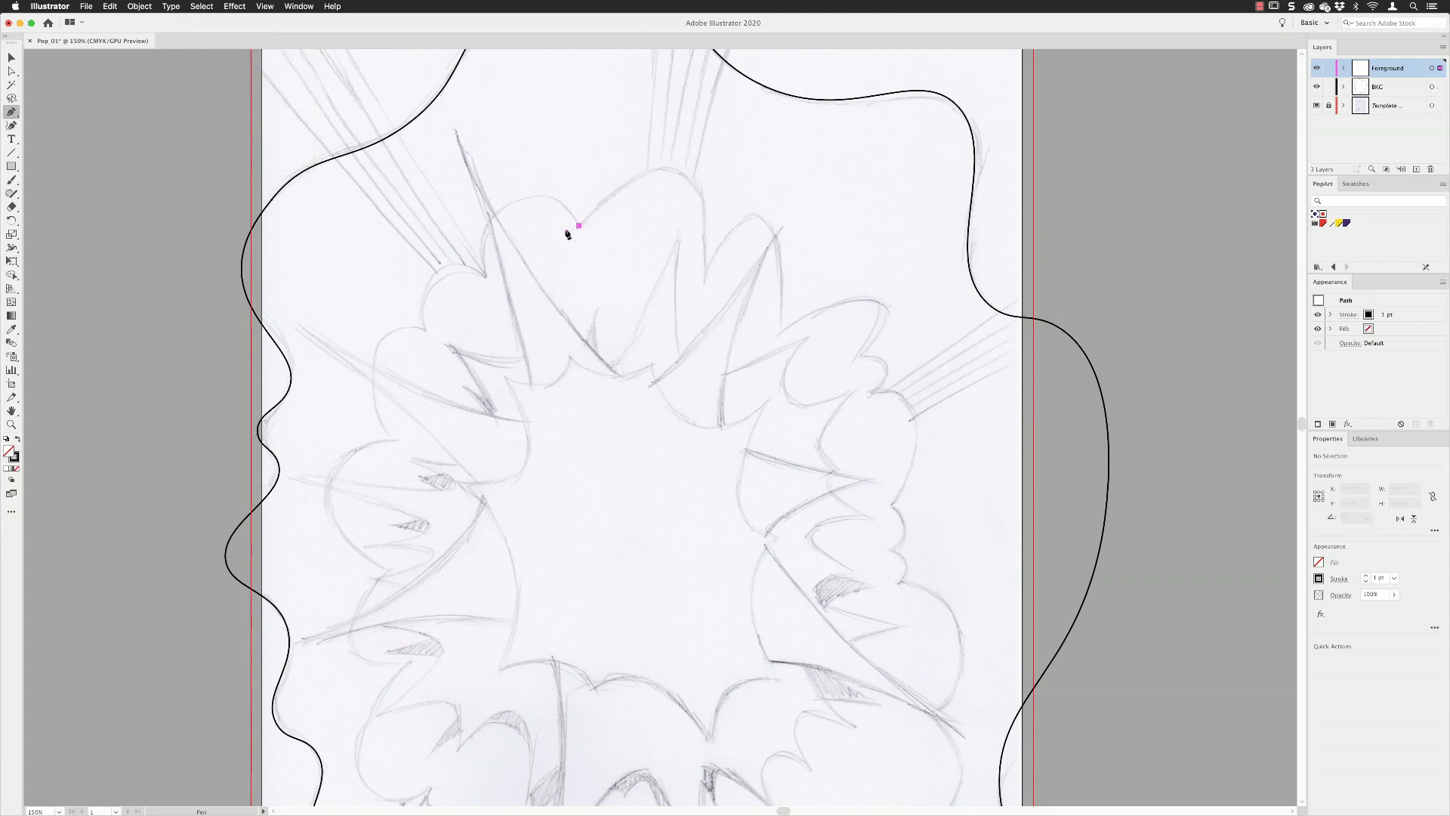
{"action": "left_click", "coordinate": [486, 274]}
{"action": "left_click", "coordinate": [425, 331]}
{"action": "left_click_drag", "start_coordinate": [421, 374], "coordinate": [443, 232]}
{"action": "left_click", "coordinate": [438, 262]}
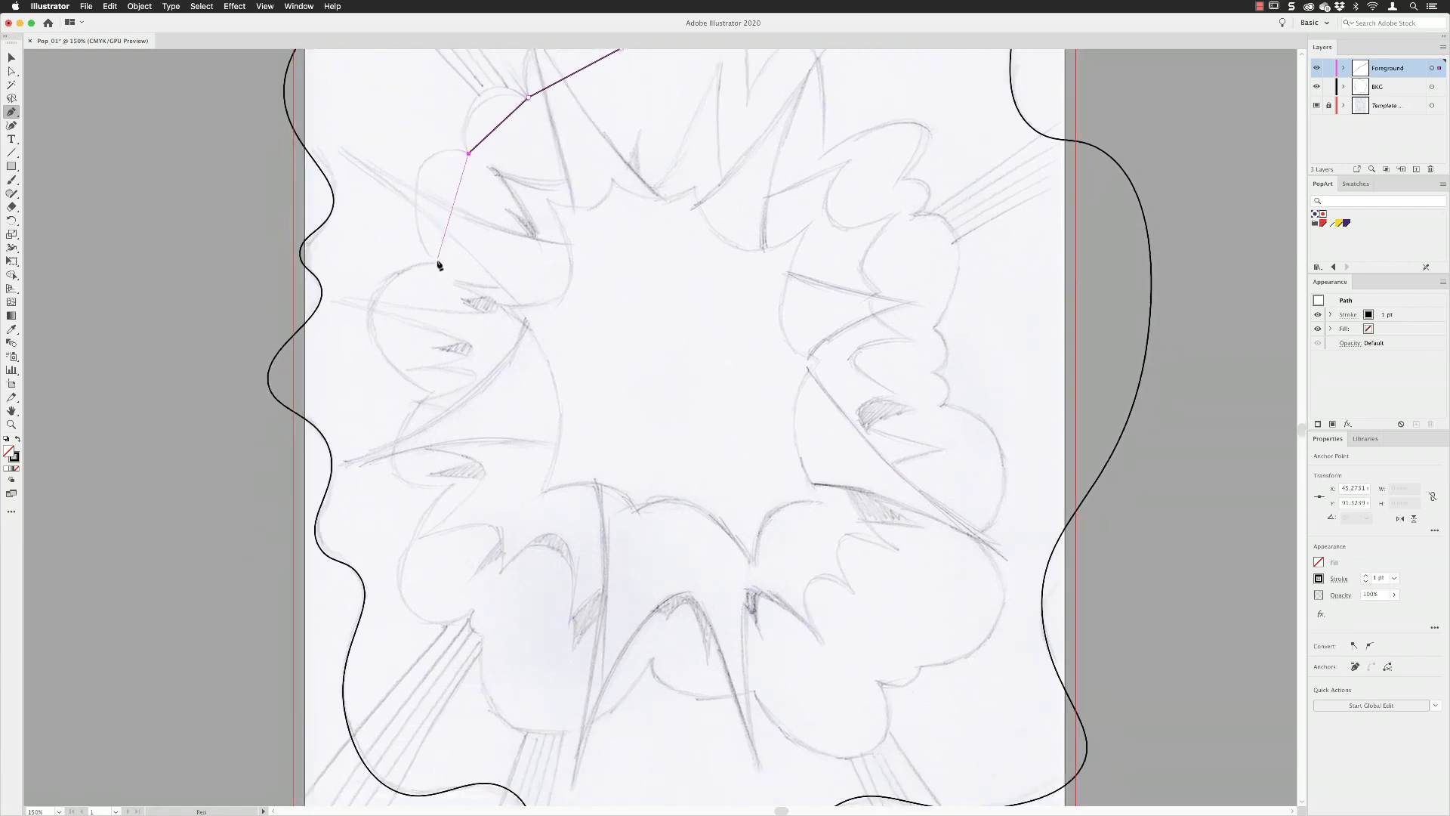
{"action": "left_click", "coordinate": [427, 391]}
{"action": "left_click", "coordinate": [451, 484]}
{"action": "left_click", "coordinate": [479, 612]}
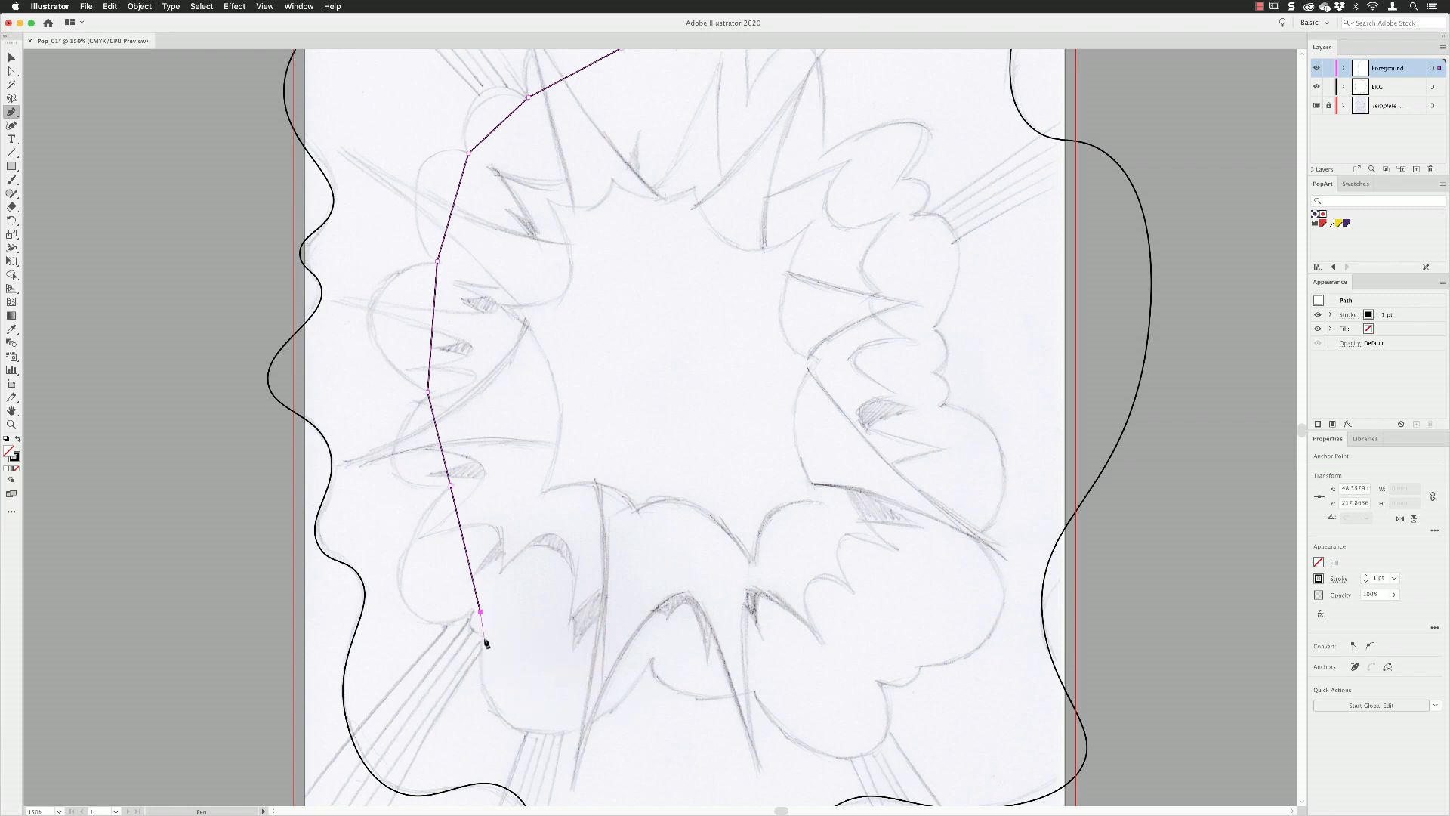
Continue the straight-sided cloud path along the bottom, up the right side and back to the first point to close it.
{"action": "left_click", "coordinate": [650, 660]}
{"action": "left_click", "coordinate": [750, 690]}
{"action": "left_click", "coordinate": [877, 682]}
{"action": "left_click", "coordinate": [921, 667]}
{"action": "left_click", "coordinate": [979, 539]}
{"action": "left_click", "coordinate": [942, 406]}
{"action": "left_click", "coordinate": [935, 377]}
{"action": "left_click", "coordinate": [935, 330]}
{"action": "left_click", "coordinate": [913, 216]}
{"action": "left_click", "coordinate": [903, 179]}
{"action": "left_click", "coordinate": [824, 150]}
{"action": "left_click_drag", "start_coordinate": [781, 141], "coordinate": [838, 302]}
{"action": "left_click", "coordinate": [806, 262]}
{"action": "left_click", "coordinate": [679, 212]}
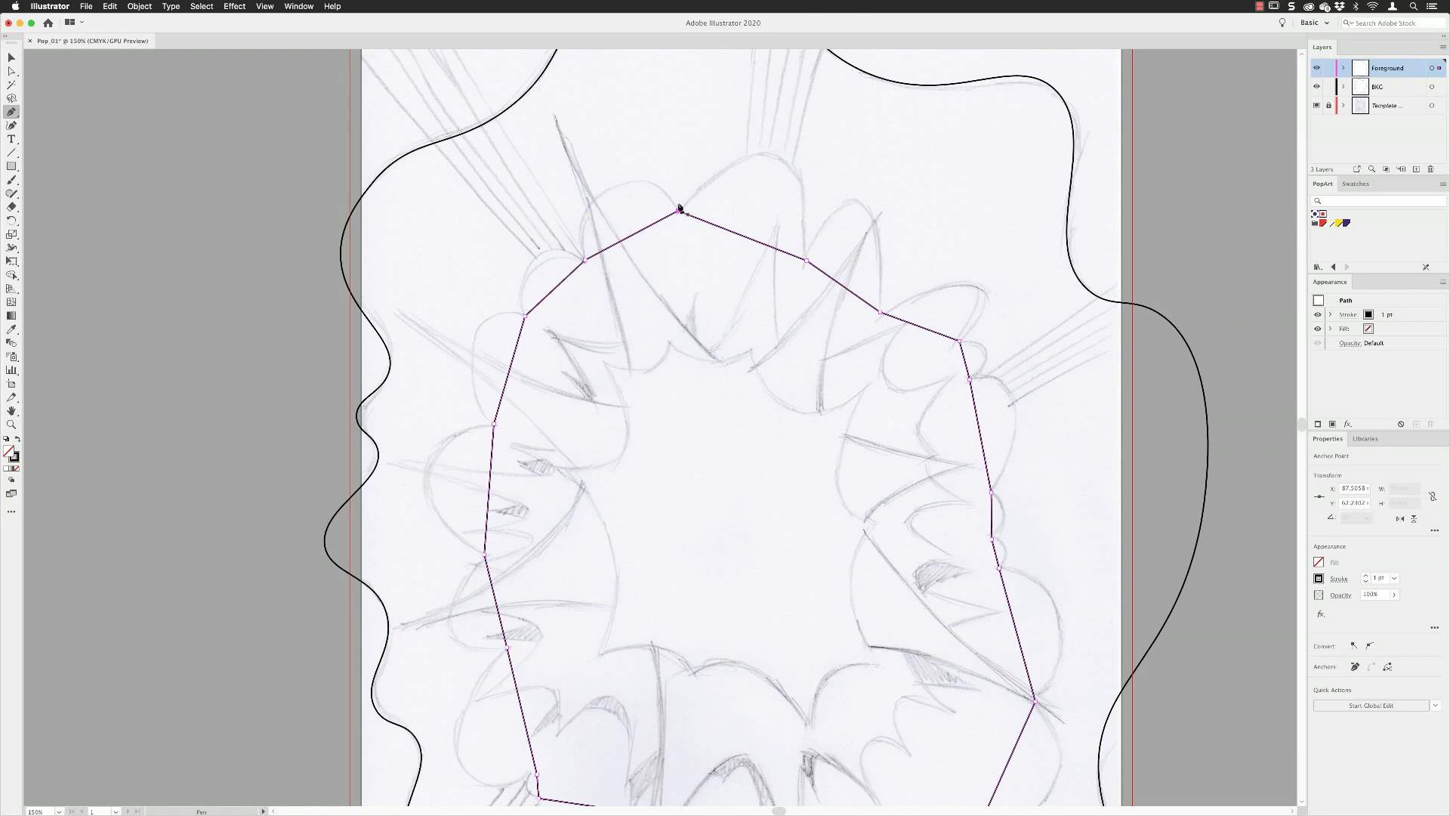
With the Anchor Point tool, bend the cloud path's three upper-left straight segments outward into rounded bumps following the sketch.
{"action": "left_click", "coordinate": [9, 114]}
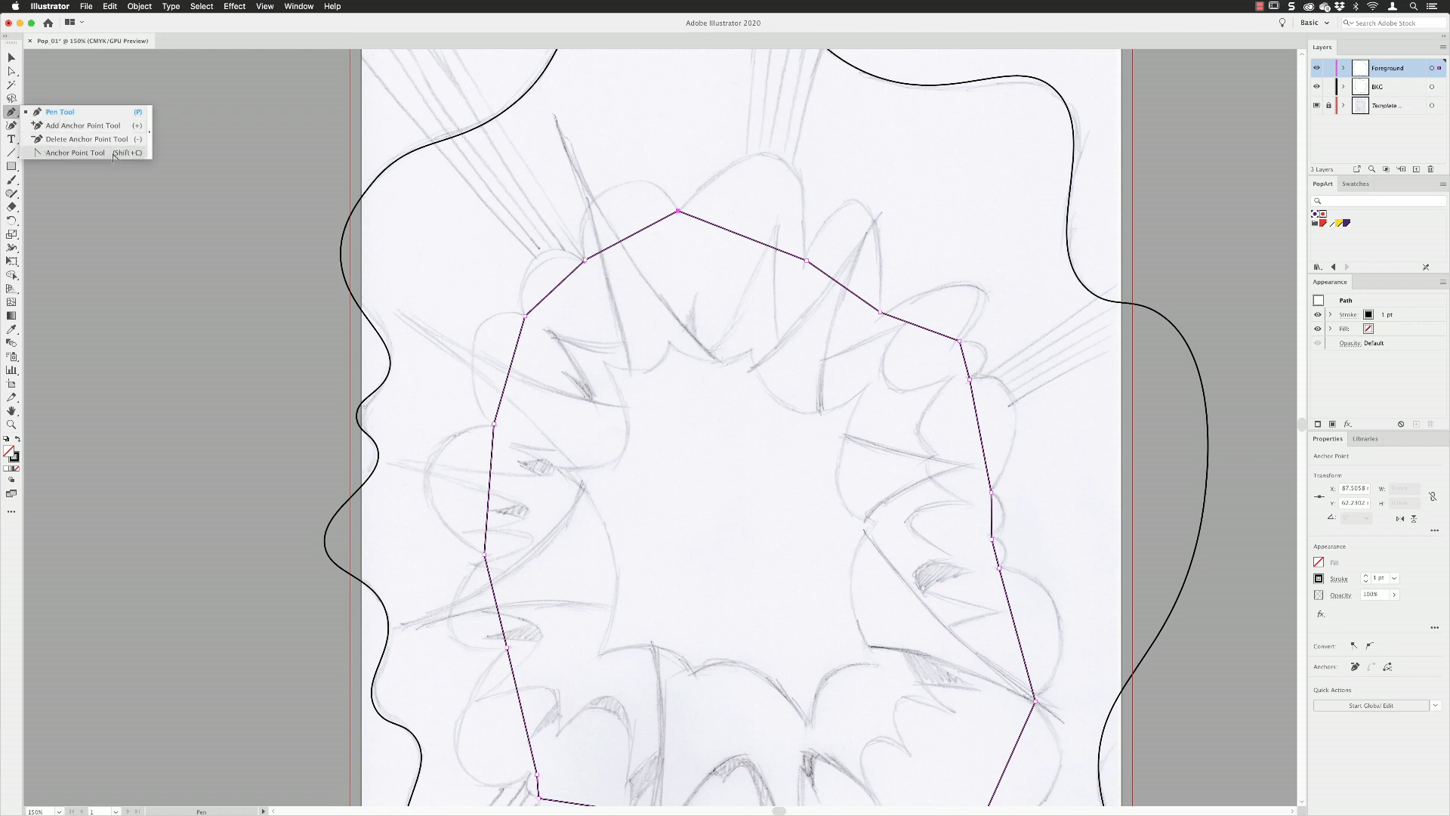
{"action": "left_click", "coordinate": [75, 152]}
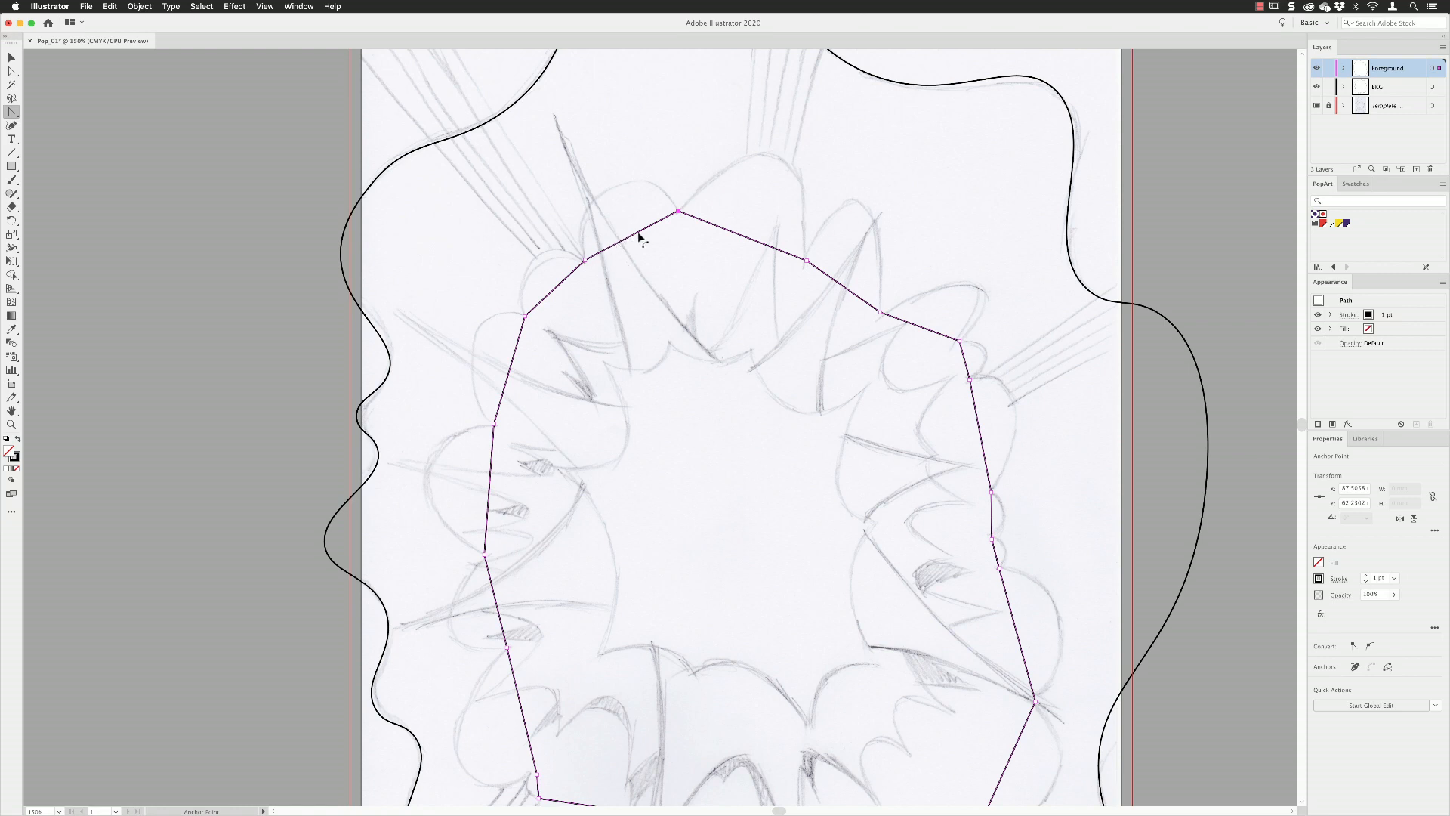
{"action": "left_click_drag", "start_coordinate": [634, 240], "coordinate": [653, 153]}
{"action": "left_click_drag", "start_coordinate": [560, 294], "coordinate": [536, 268]}
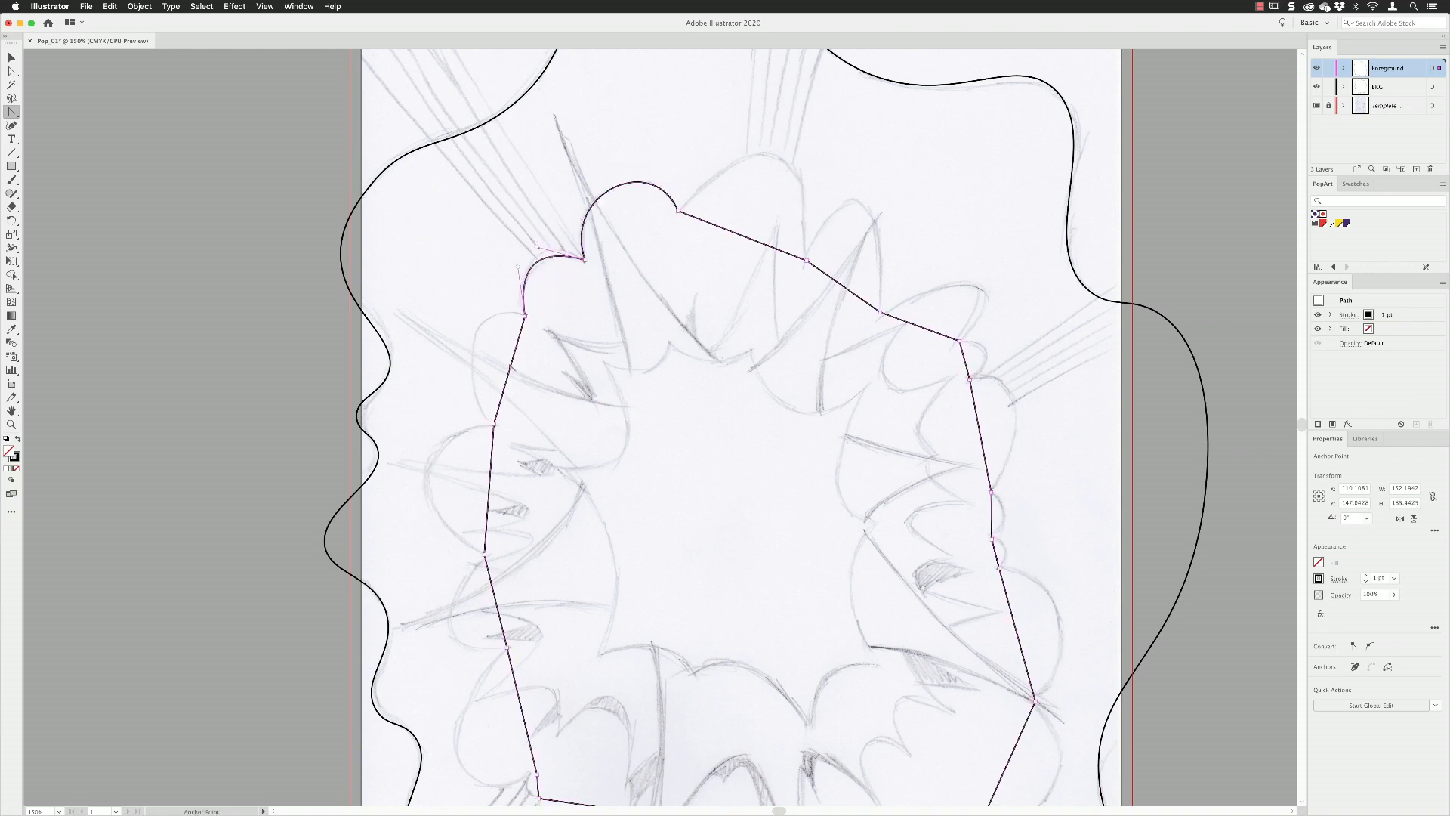
{"action": "left_click_drag", "start_coordinate": [510, 370], "coordinate": [452, 387]}
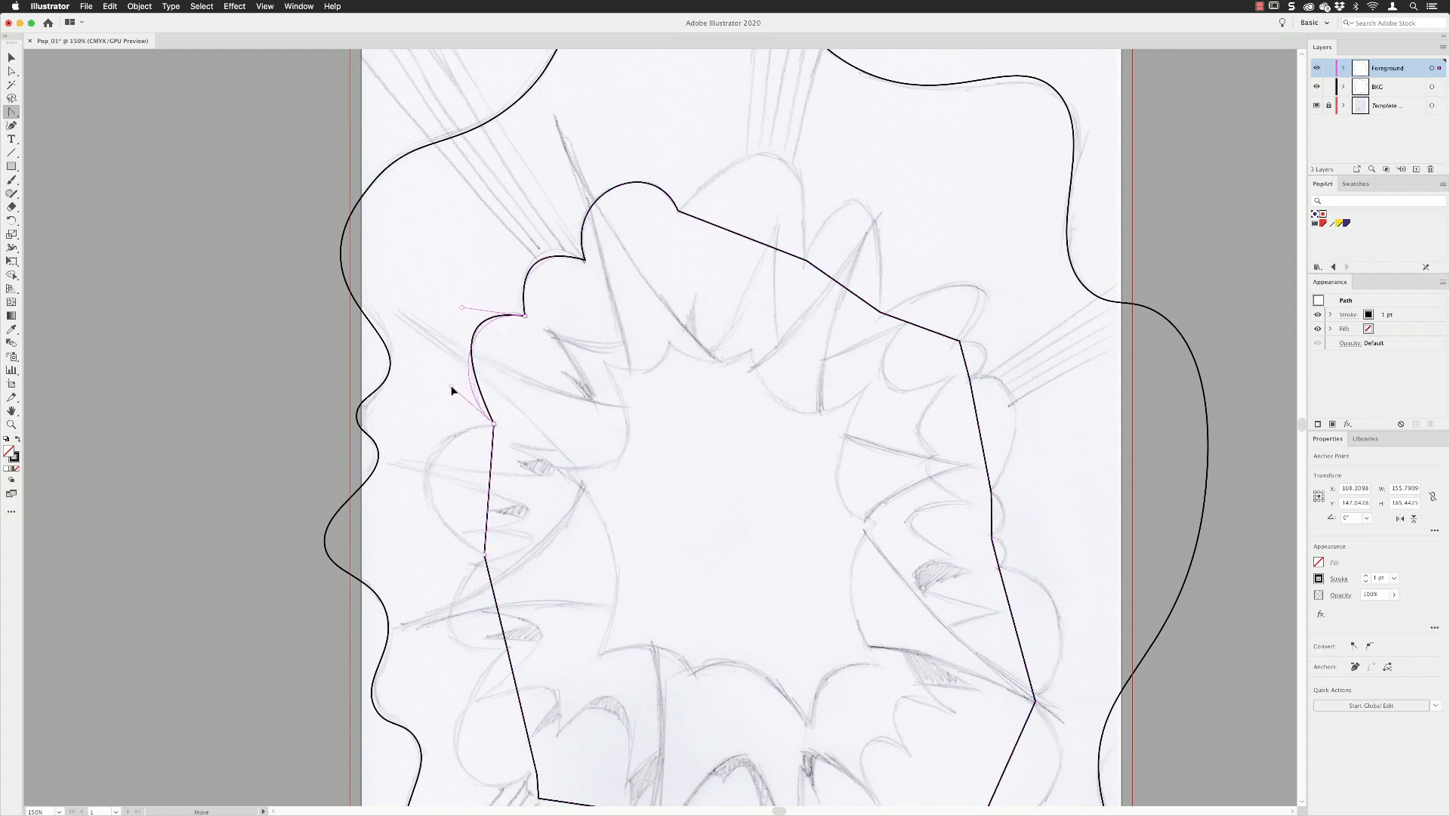
{"action": "left_click_drag", "start_coordinate": [462, 308], "coordinate": [466, 297]}
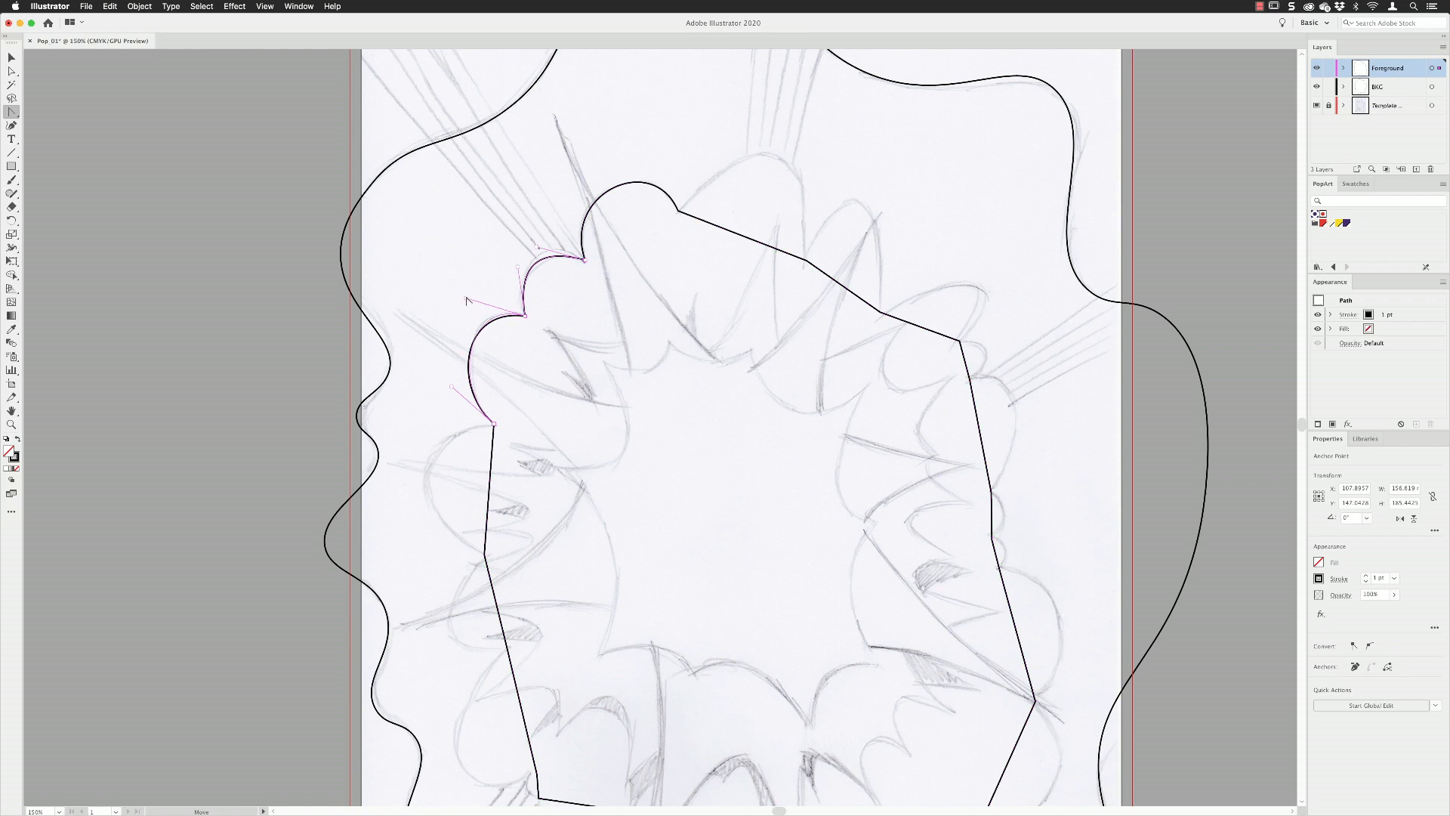
Bend the next straight segment down the cloud's left side outward and adjust its handle to match the sketched lobe.
{"action": "left_click_drag", "start_coordinate": [531, 436], "coordinate": [633, 221]}
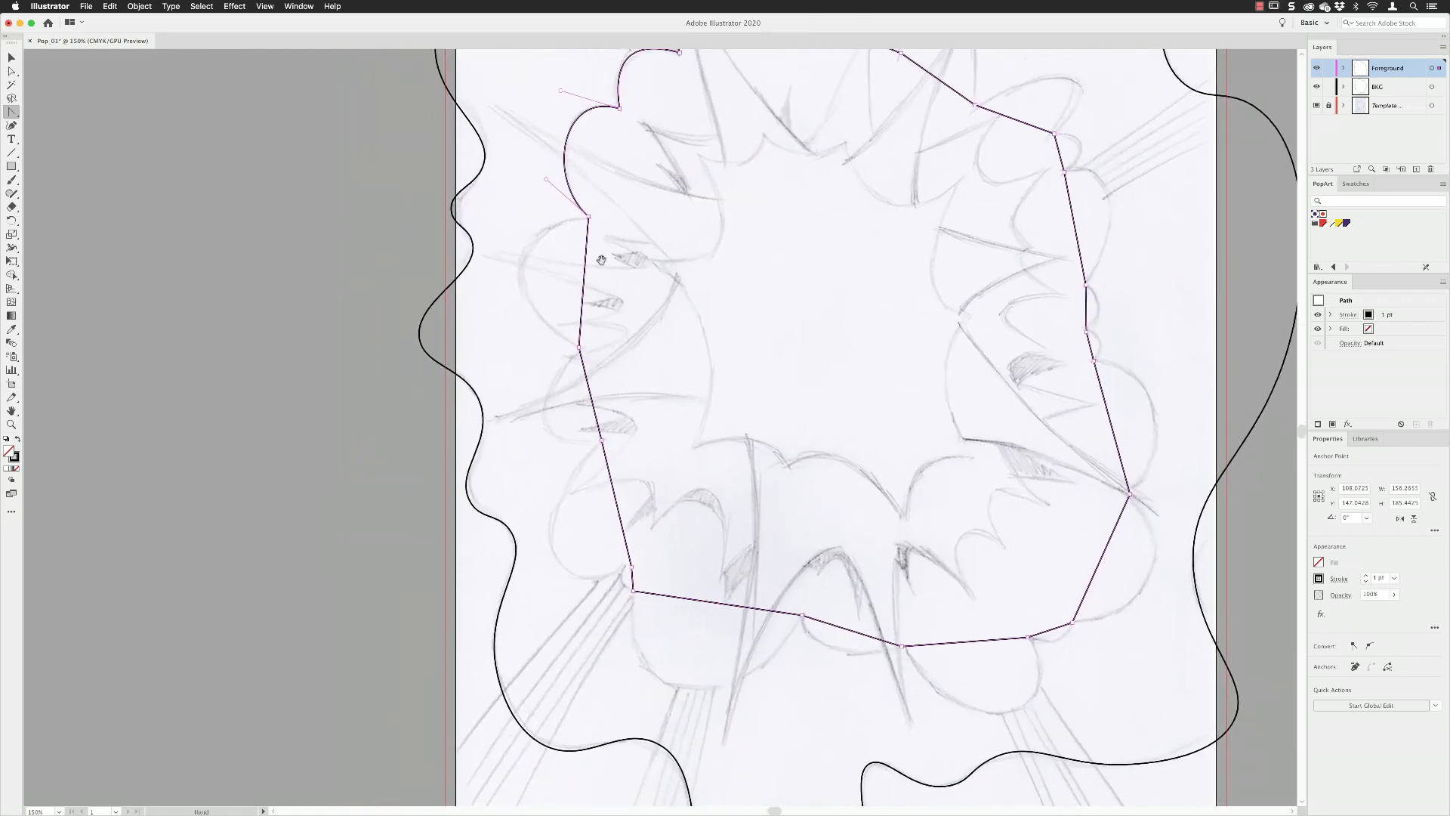
{"action": "left_click_drag", "start_coordinate": [584, 285], "coordinate": [497, 231]}
{"action": "left_click_drag", "start_coordinate": [498, 288], "coordinate": [494, 299]}
{"action": "left_click_drag", "start_coordinate": [606, 394], "coordinate": [652, 313]}
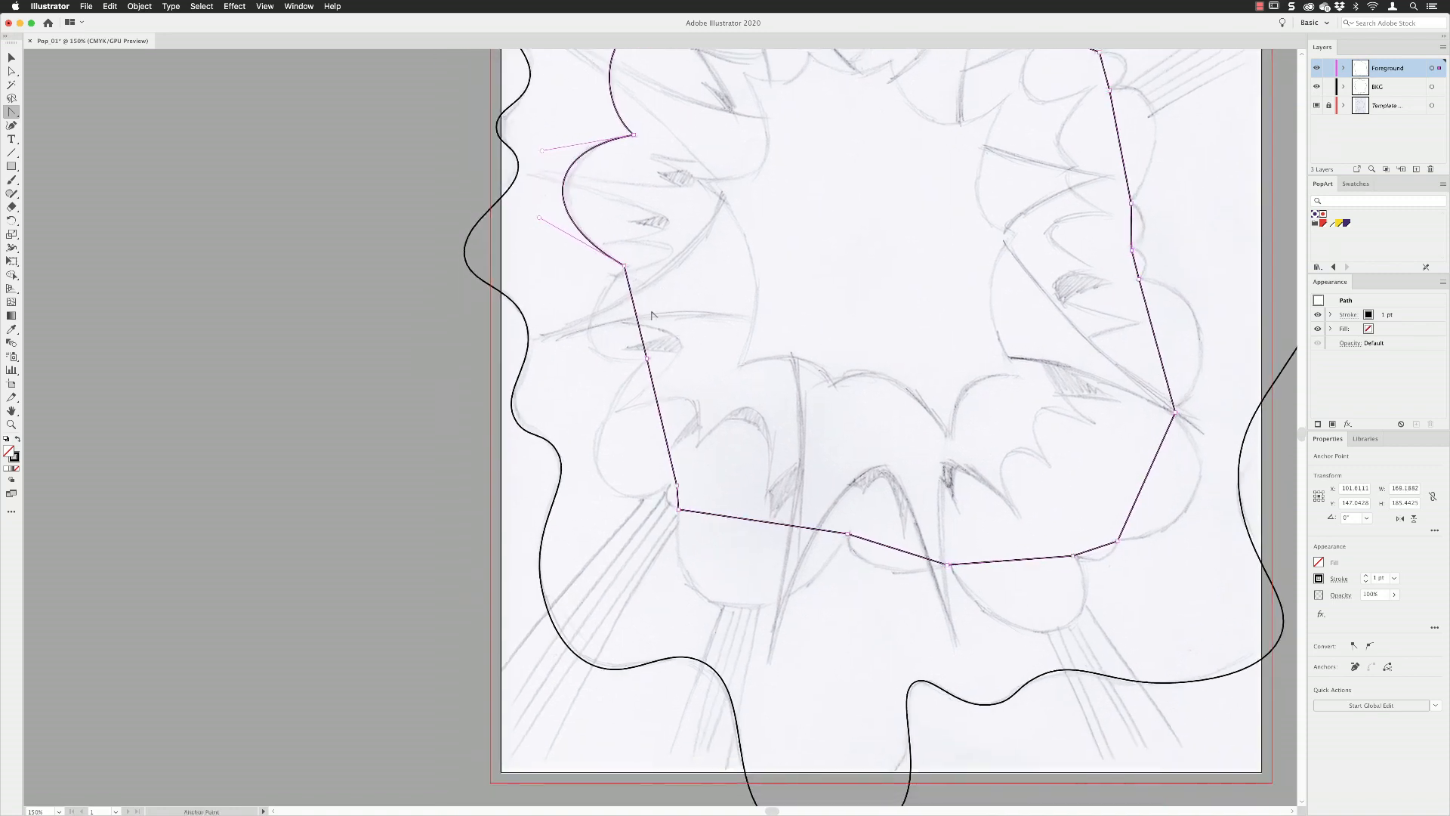
Curve the straight left, bottom and upper-right segments of the innermost burst shape to follow the sketch.
{"action": "scroll", "coordinate": [861, 405], "scroll_direction": "up", "scroll_amount": 5}
{"action": "scroll", "coordinate": [861, 404], "scroll_direction": "right", "scroll_amount": 6}
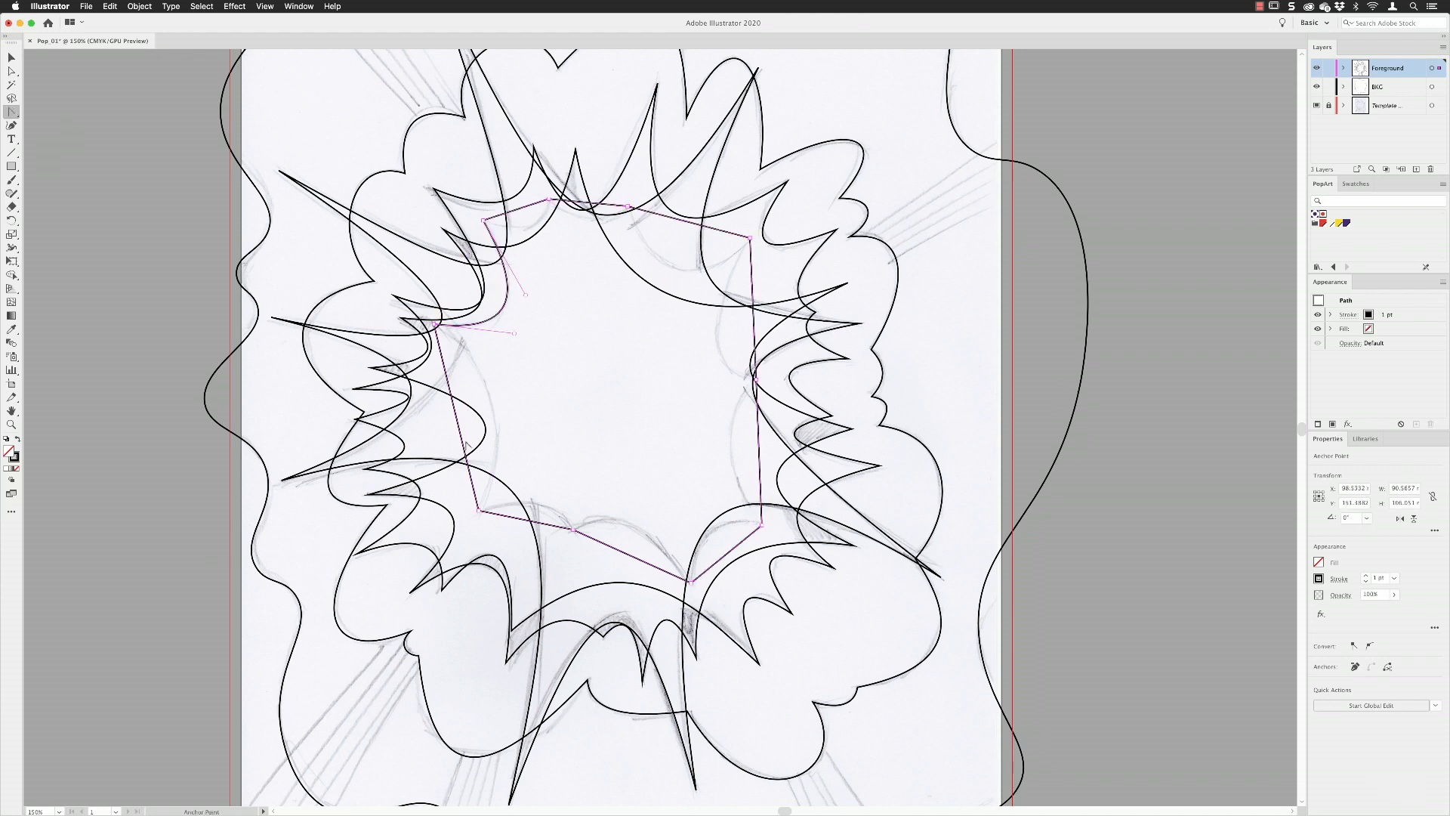
{"action": "left_click_drag", "start_coordinate": [466, 443], "coordinate": [497, 441]}
{"action": "left_click_drag", "start_coordinate": [526, 520], "coordinate": [528, 503]}
{"action": "left_click_drag", "start_coordinate": [632, 555], "coordinate": [642, 532]}
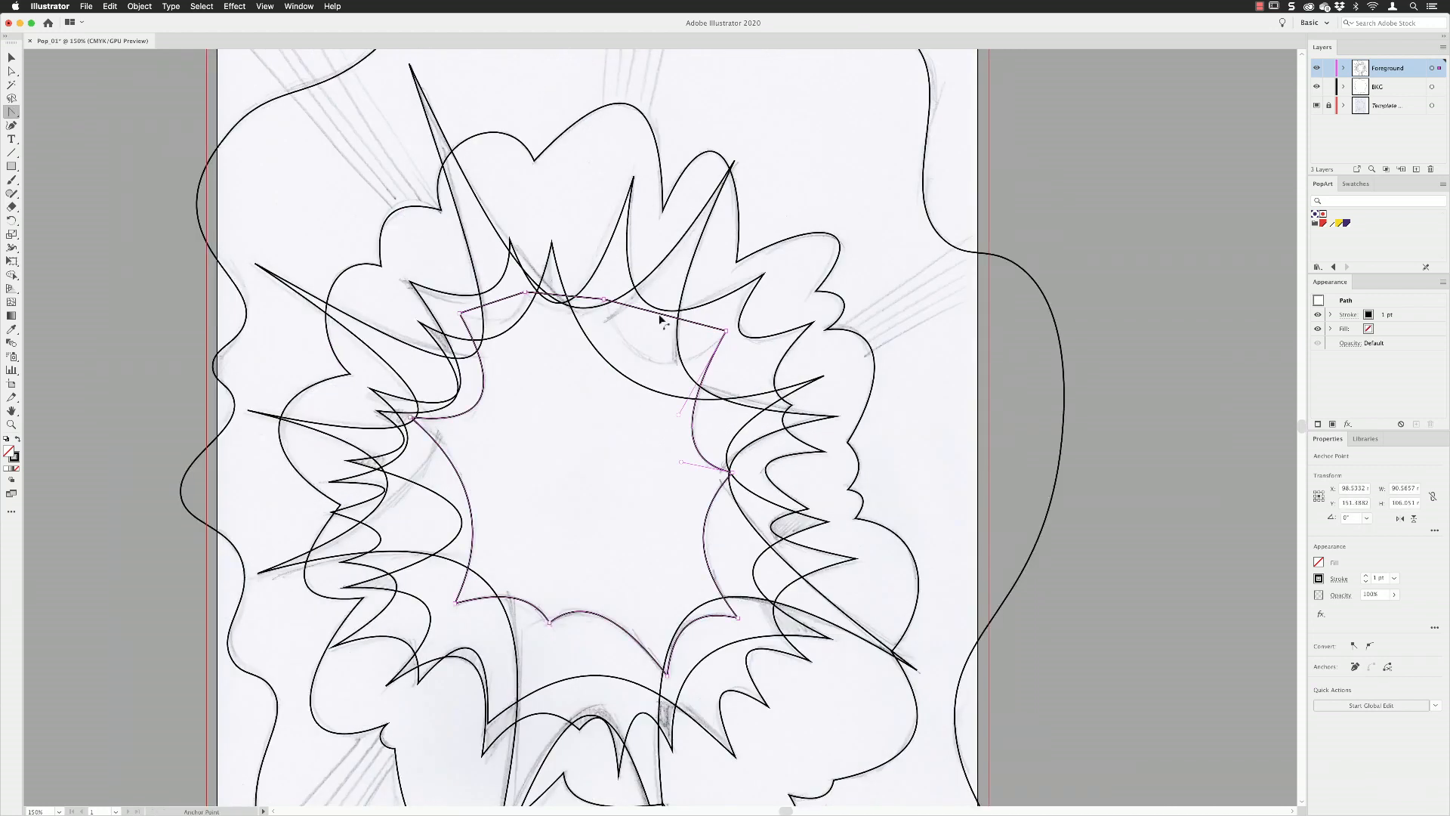
{"action": "left_click_drag", "start_coordinate": [663, 317], "coordinate": [664, 367]}
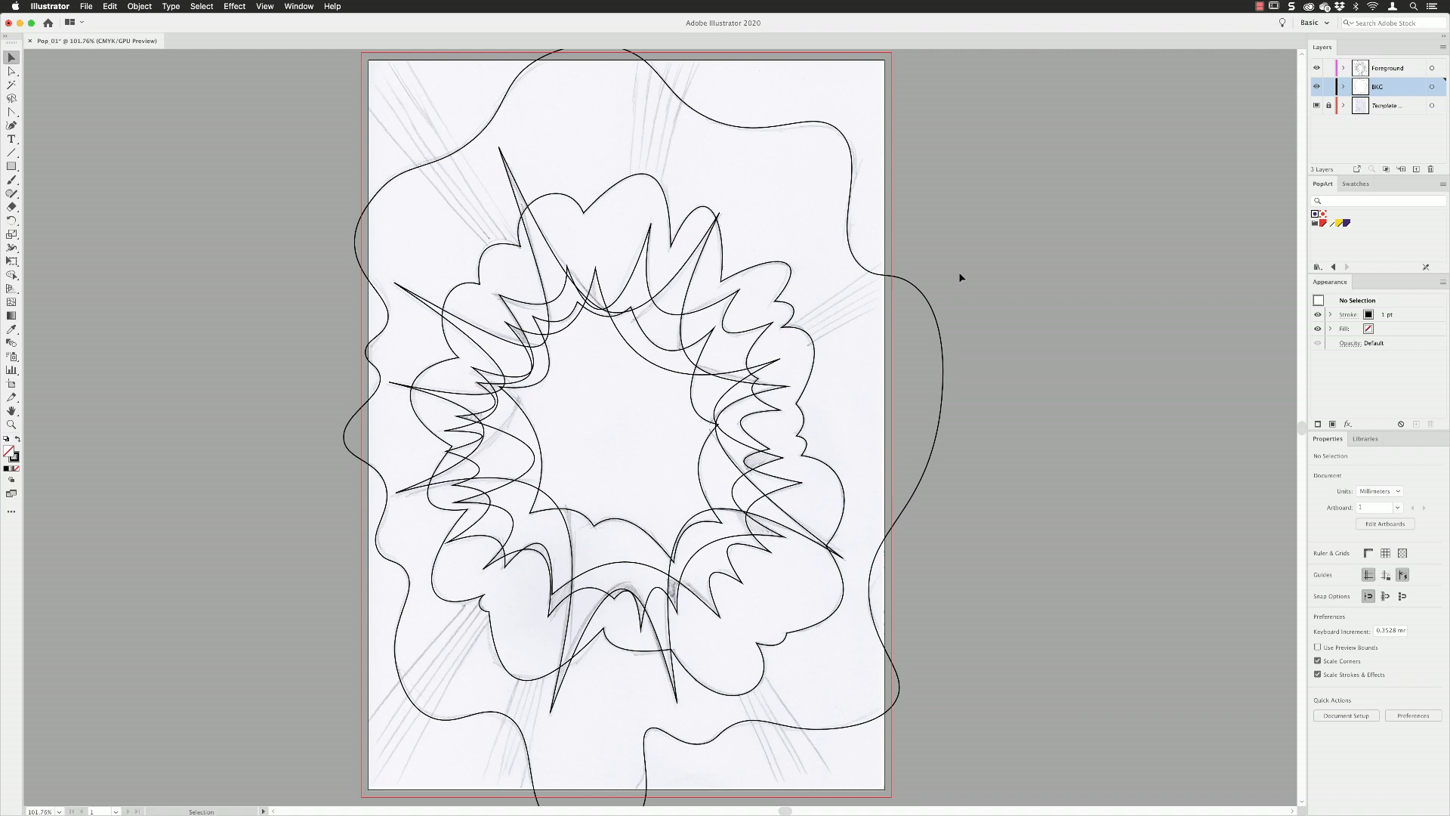
Select the wavy background blob, show the Color panel beside the artwork, and display the PopArt swatches as large thumbnails.
{"action": "left_click", "coordinate": [912, 286]}
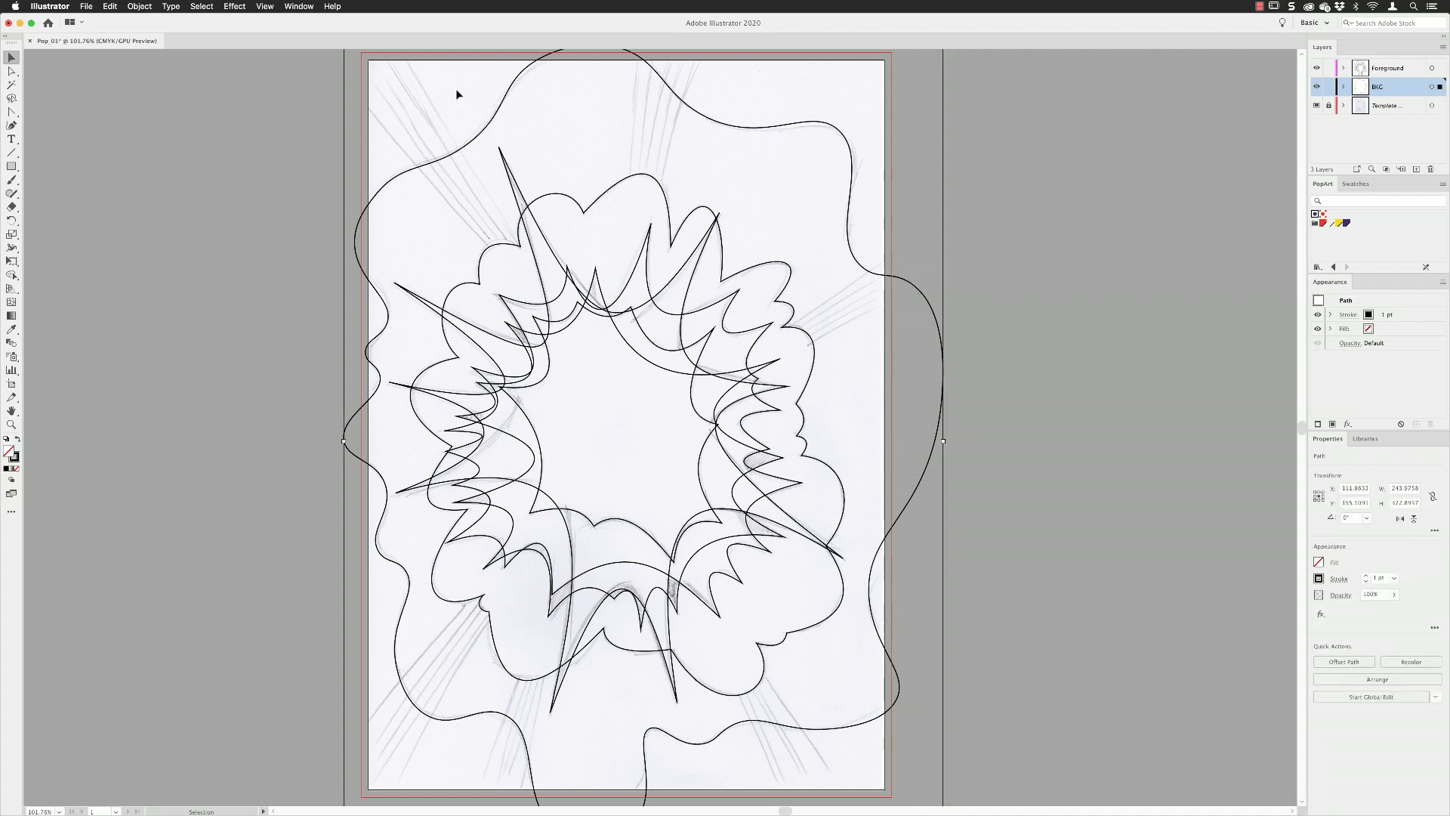
{"action": "left_click", "coordinate": [307, 8]}
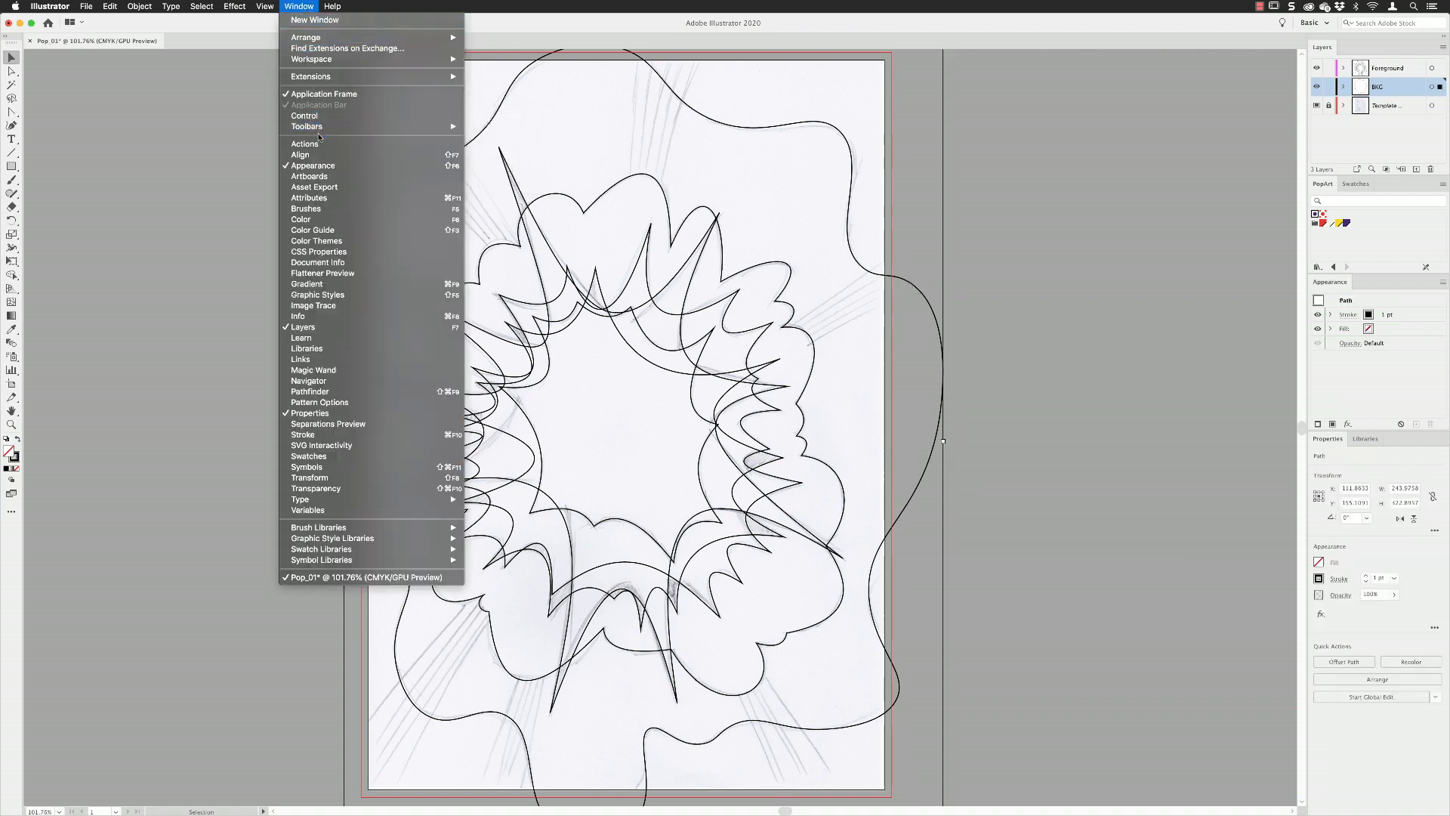
{"action": "left_click", "coordinate": [317, 219]}
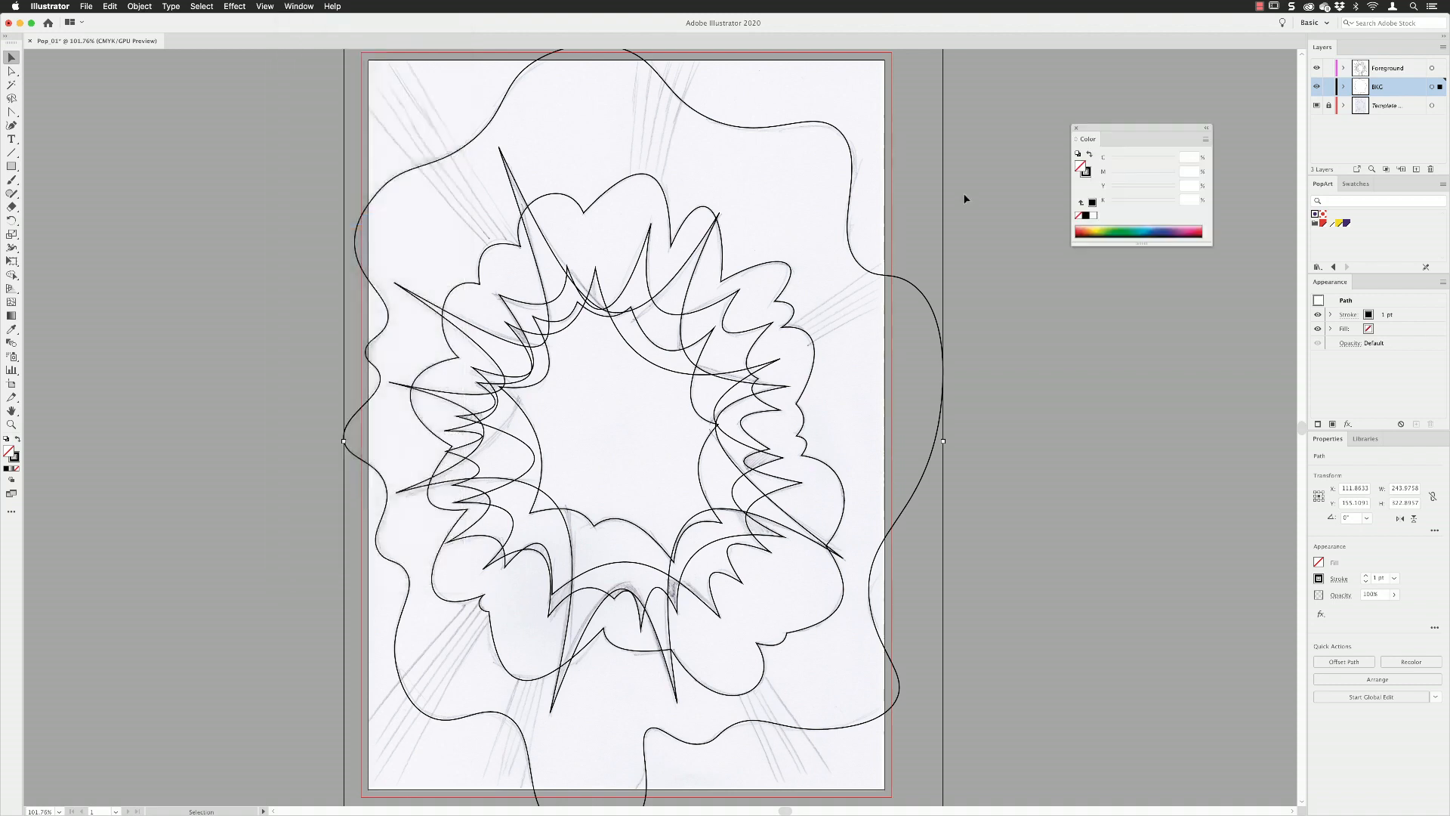
{"action": "left_click_drag", "start_coordinate": [1102, 129], "coordinate": [1108, 143]}
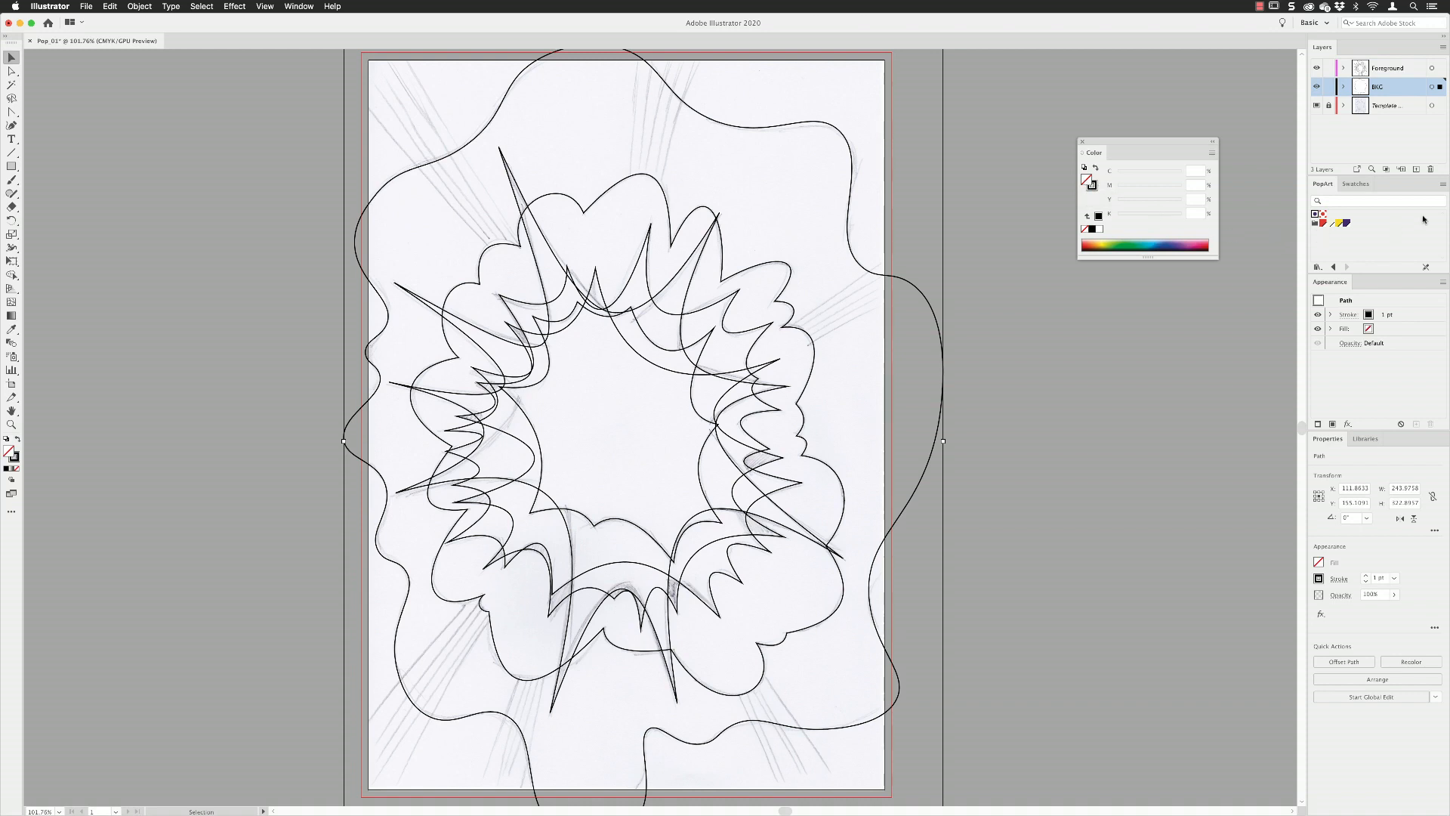
{"action": "left_click", "coordinate": [1443, 184]}
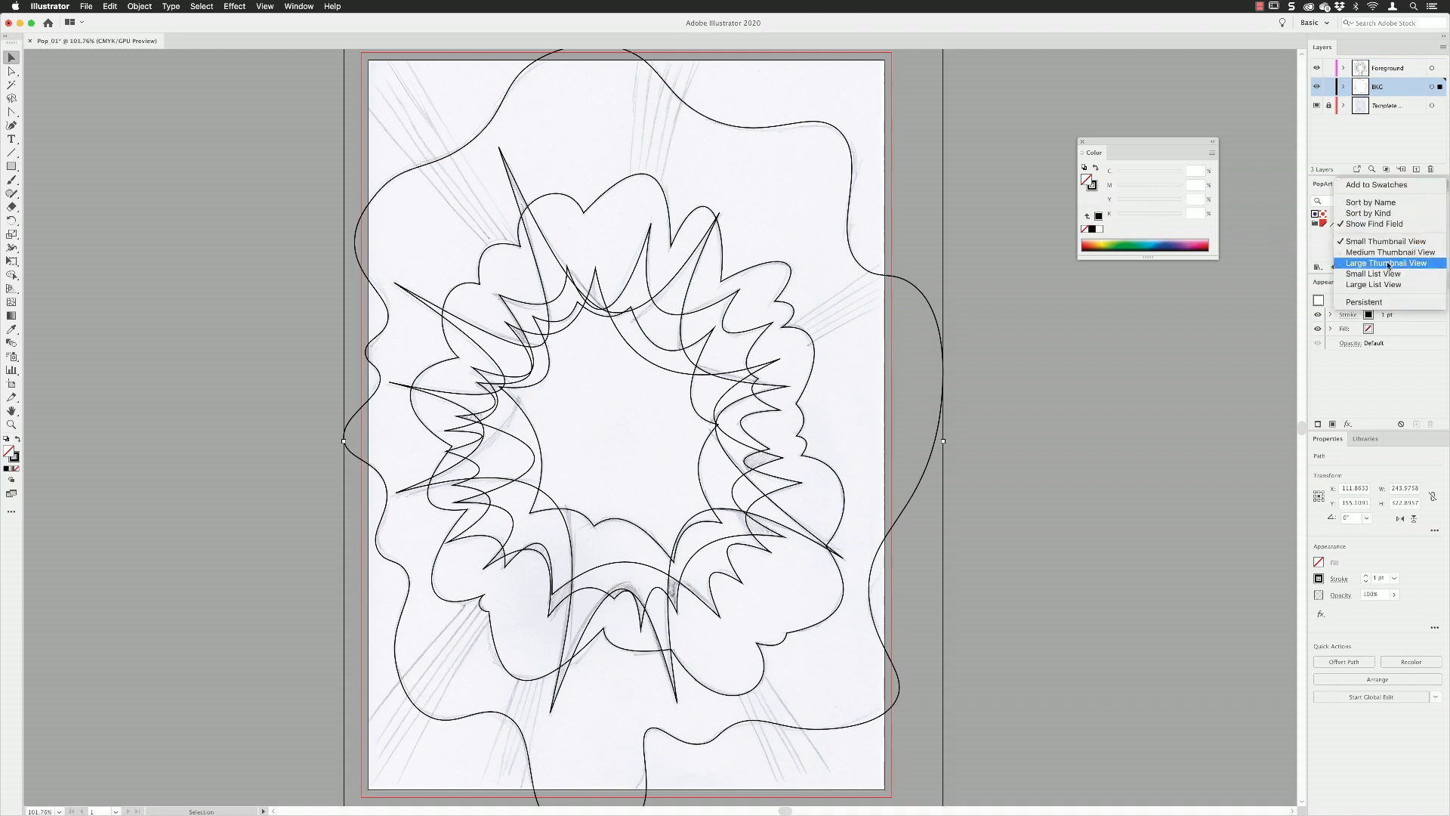
{"action": "left_click", "coordinate": [1363, 264]}
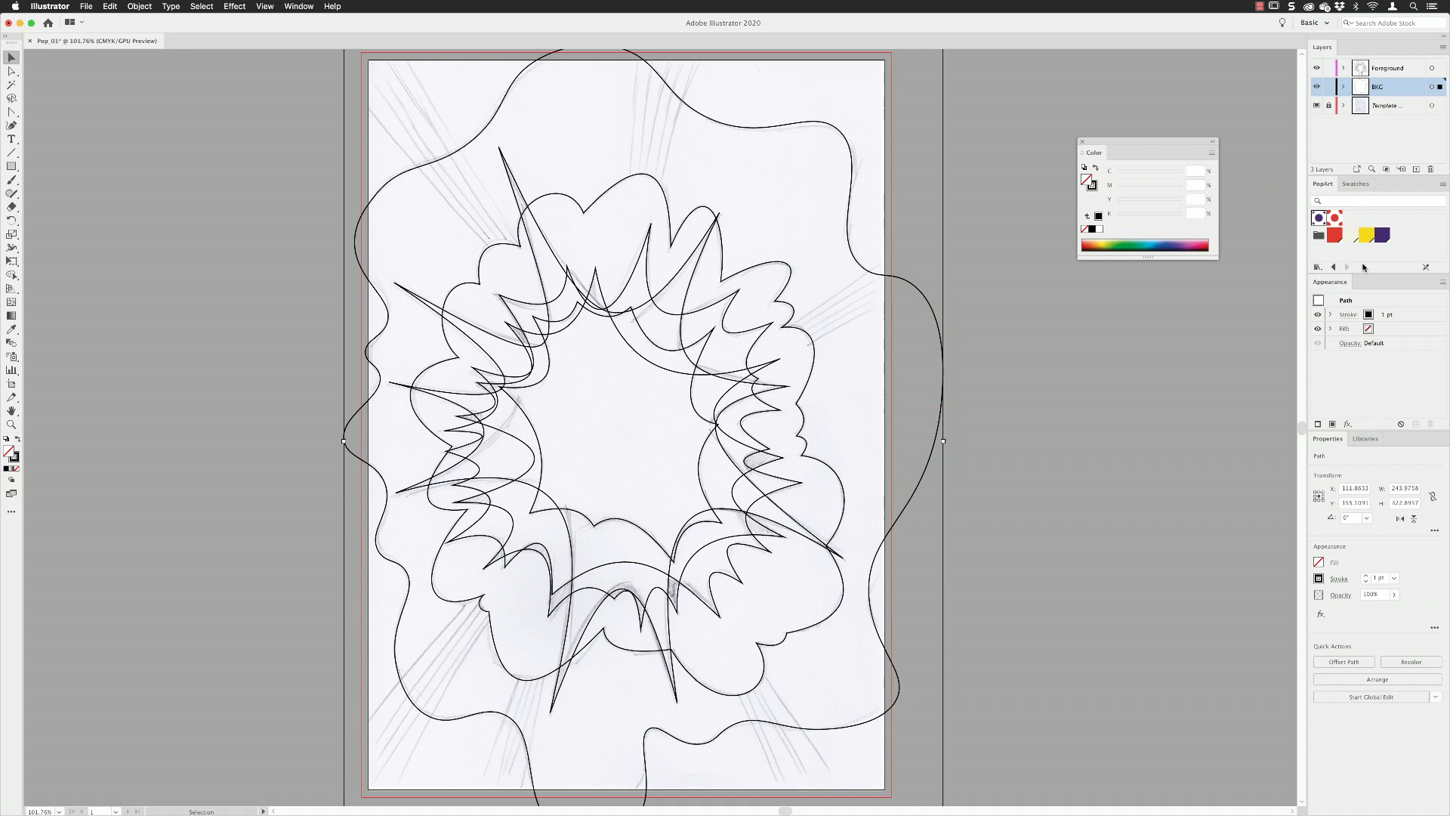
Fill the background blob with the purple dot pattern swatch and remove its stroke.
{"action": "left_click", "coordinate": [1318, 218]}
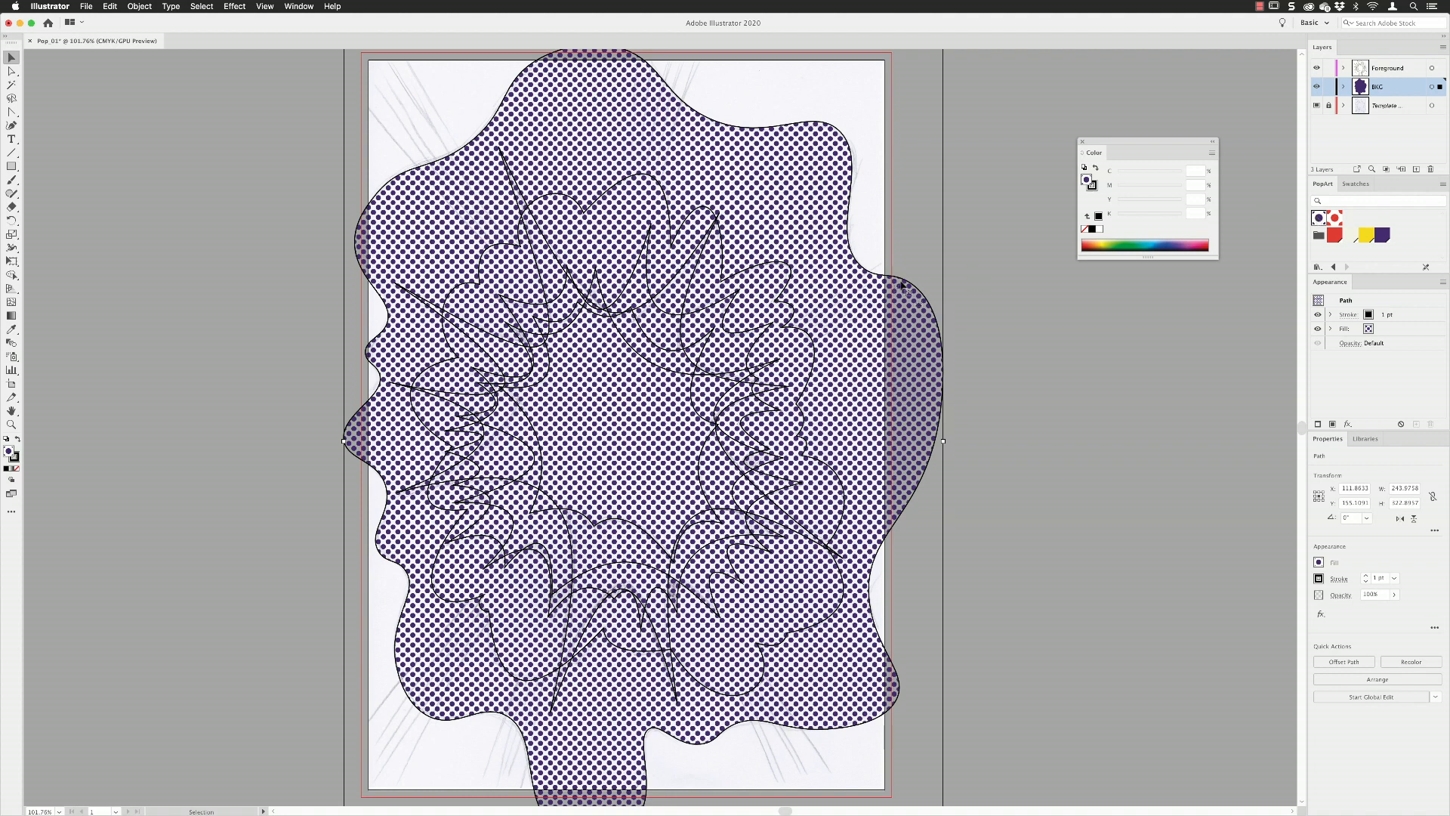
{"action": "left_click", "coordinate": [1091, 185]}
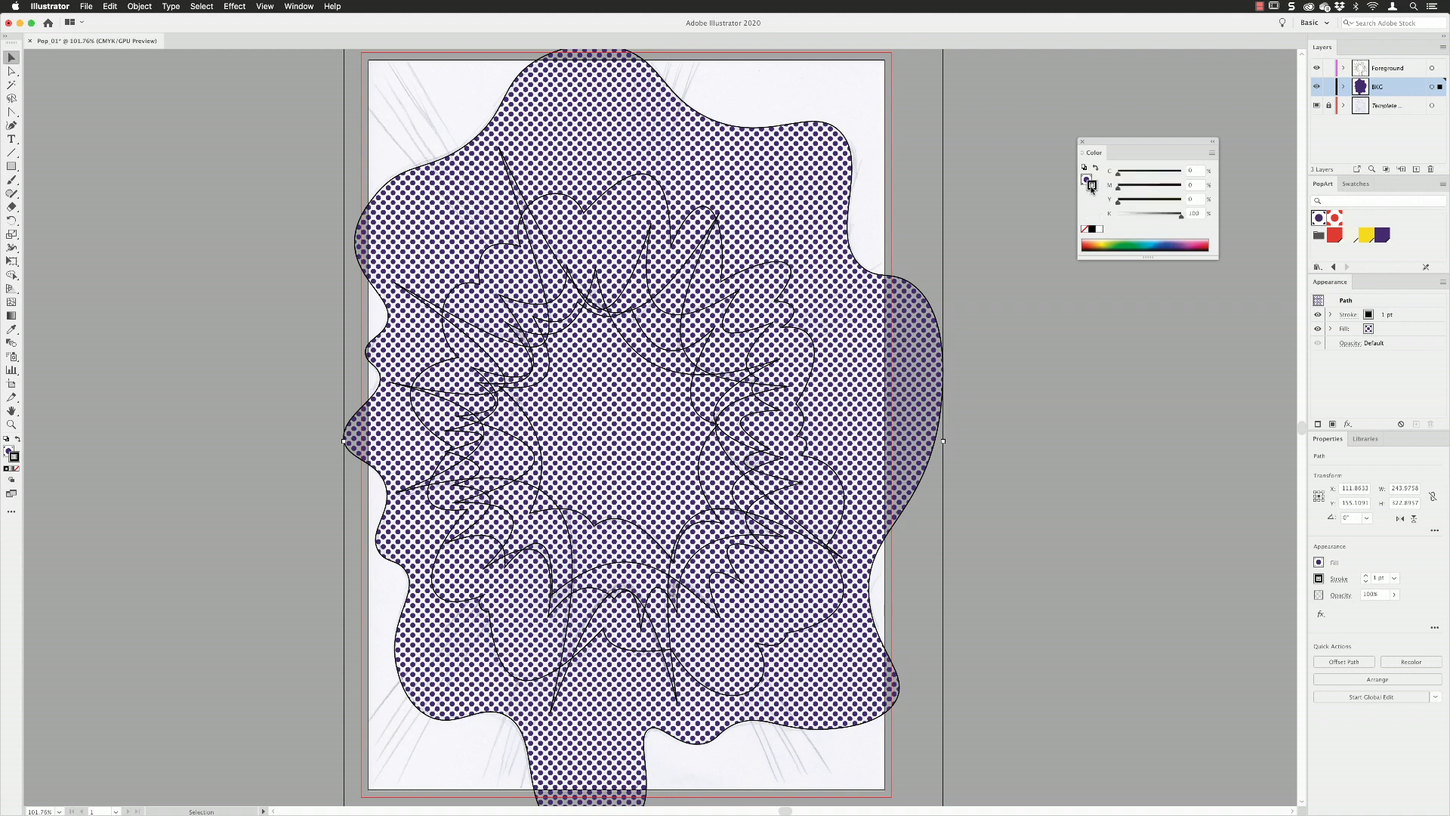
{"action": "left_click", "coordinate": [1085, 229]}
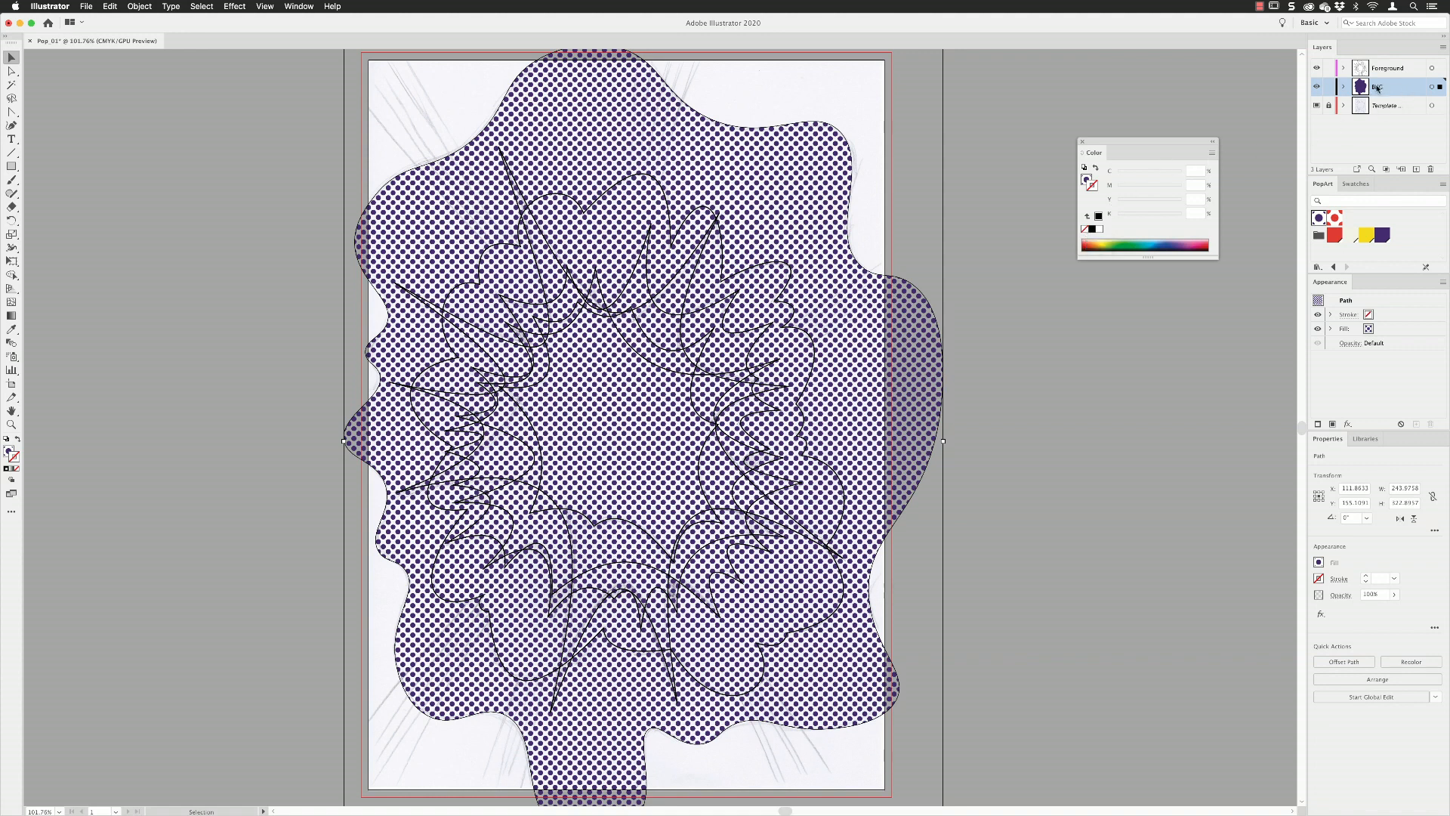
Hide the BKG layer and fill the foreground shapes from the outer cloud inward with red, purple, yellow, off-white and red.
{"action": "left_click", "coordinate": [1317, 87]}
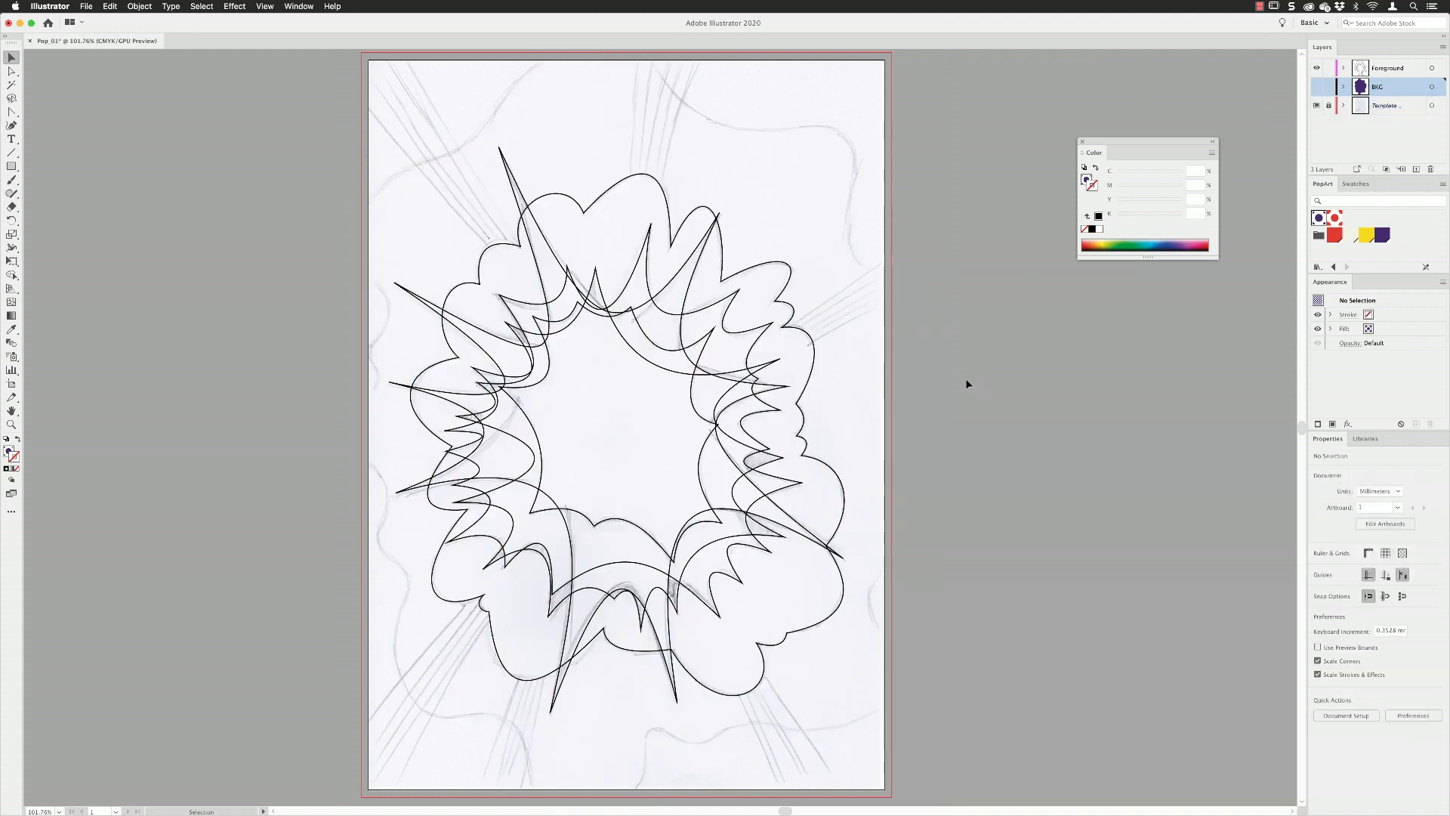
{"action": "left_click", "coordinate": [814, 342]}
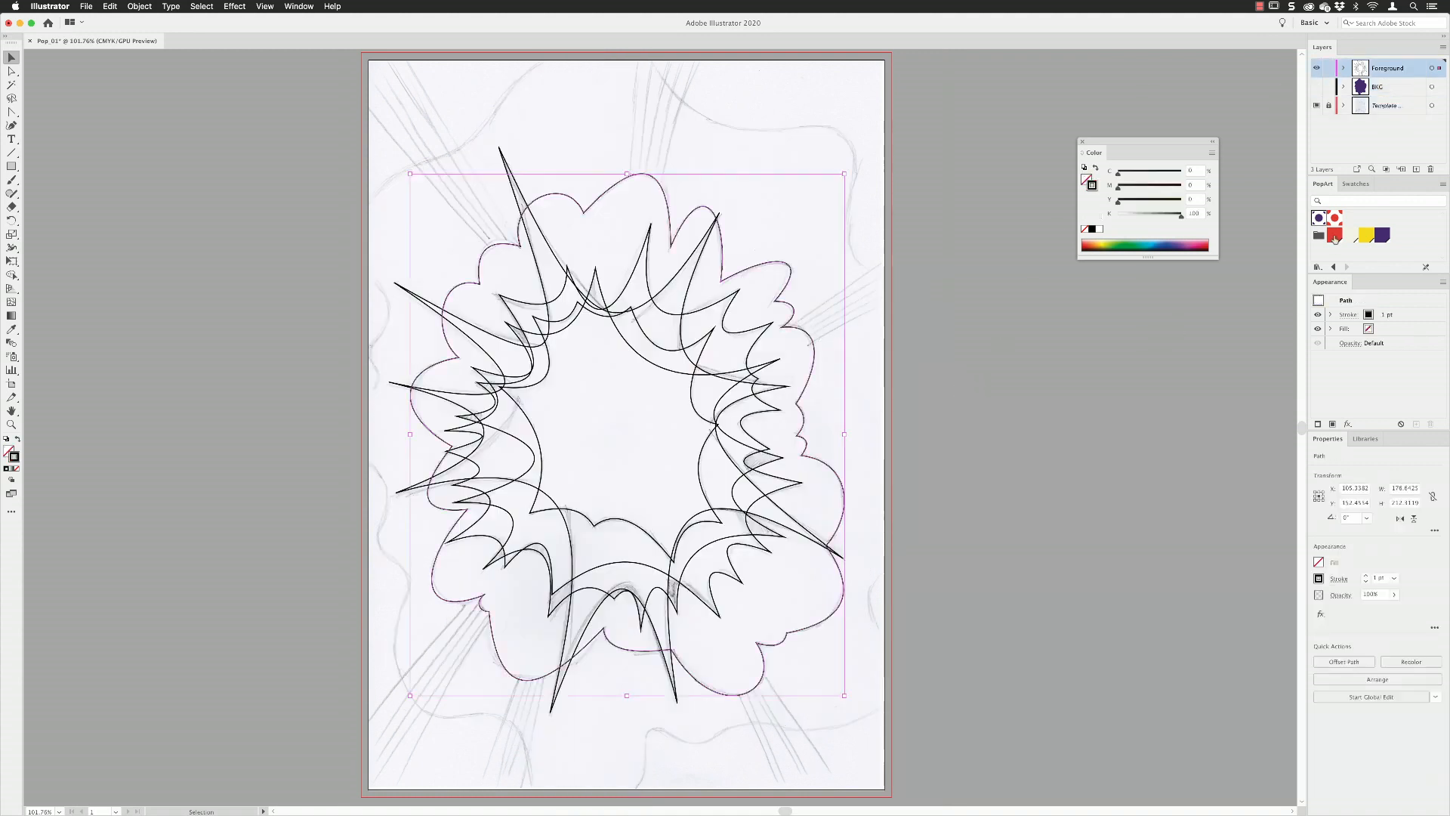
{"action": "left_click", "coordinate": [1331, 237]}
{"action": "left_click", "coordinate": [778, 363]}
{"action": "left_click", "coordinate": [1382, 235]}
{"action": "left_click", "coordinate": [749, 350]}
{"action": "left_click", "coordinate": [1366, 236]}
{"action": "left_click", "coordinate": [781, 387]}
{"action": "left_click", "coordinate": [1350, 235]}
{"action": "left_click", "coordinate": [698, 417]}
{"action": "left_click", "coordinate": [1334, 236]}
{"action": "left_click", "coordinate": [936, 408]}
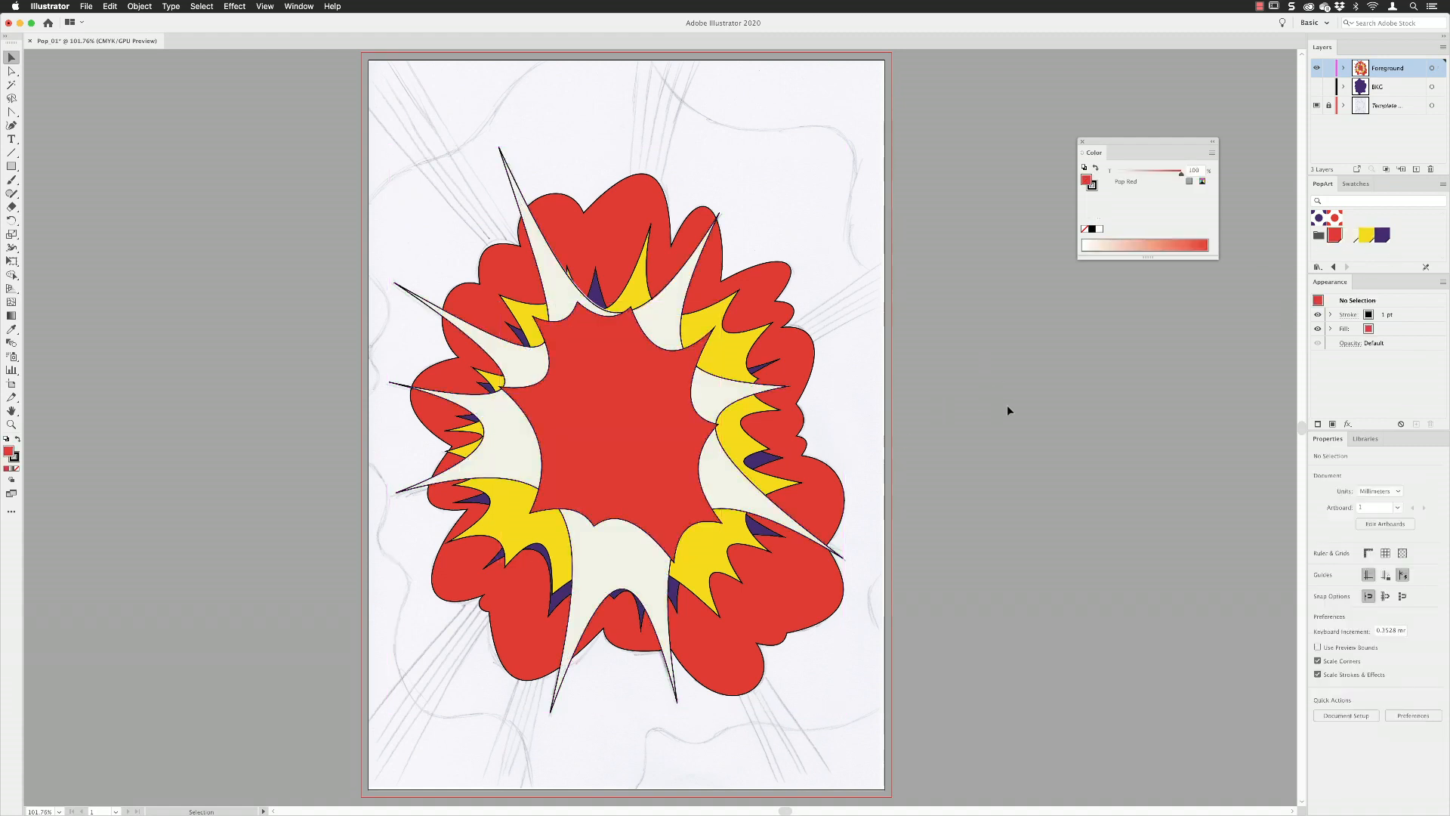
Give all foreground shapes a Pop Purple stroke, and remove the stroke from the purple-filled spiky shape.
{"action": "left_click_drag", "start_coordinate": [351, 162], "coordinate": [919, 680]}
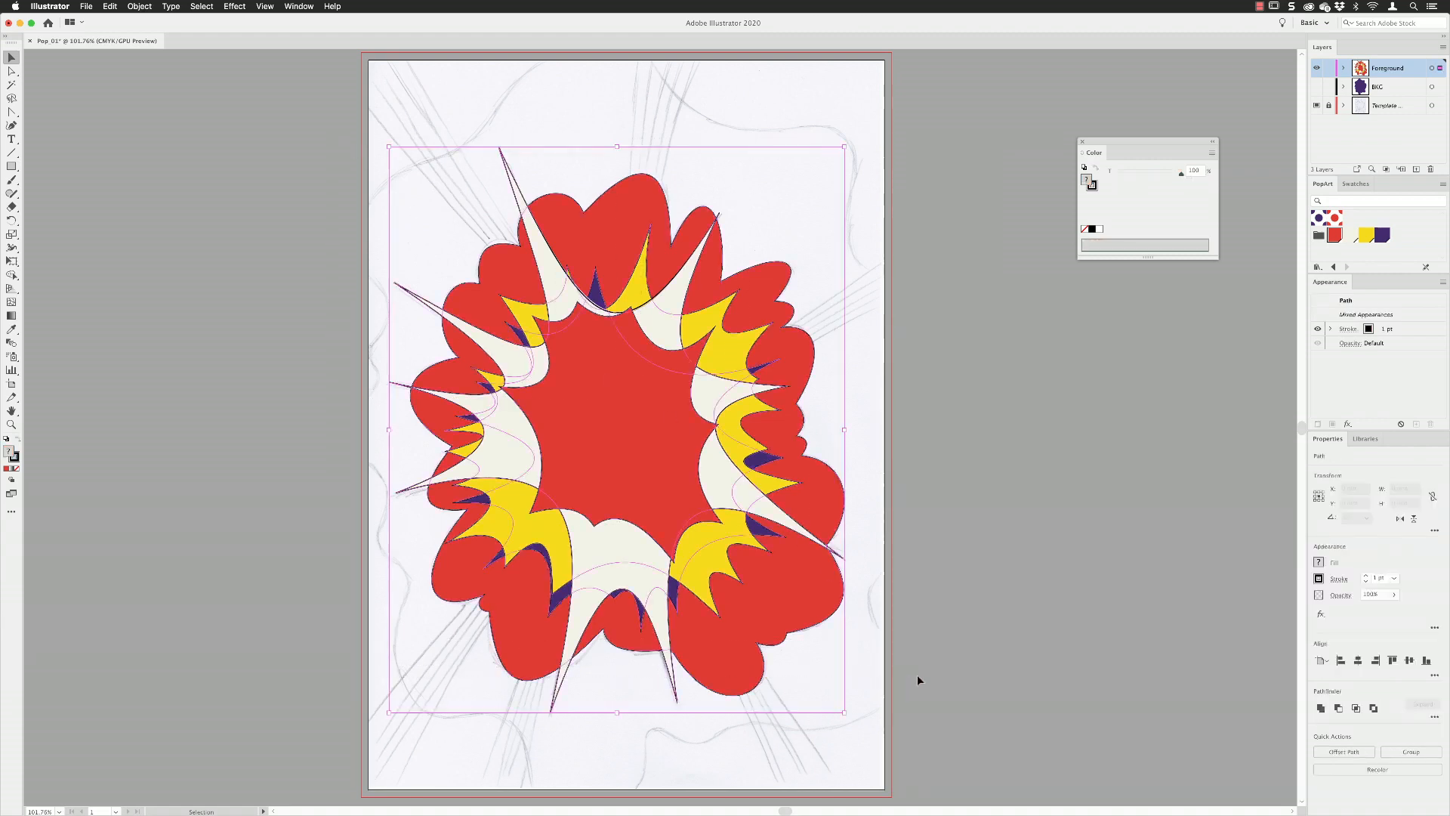
{"action": "left_click", "coordinate": [1092, 185]}
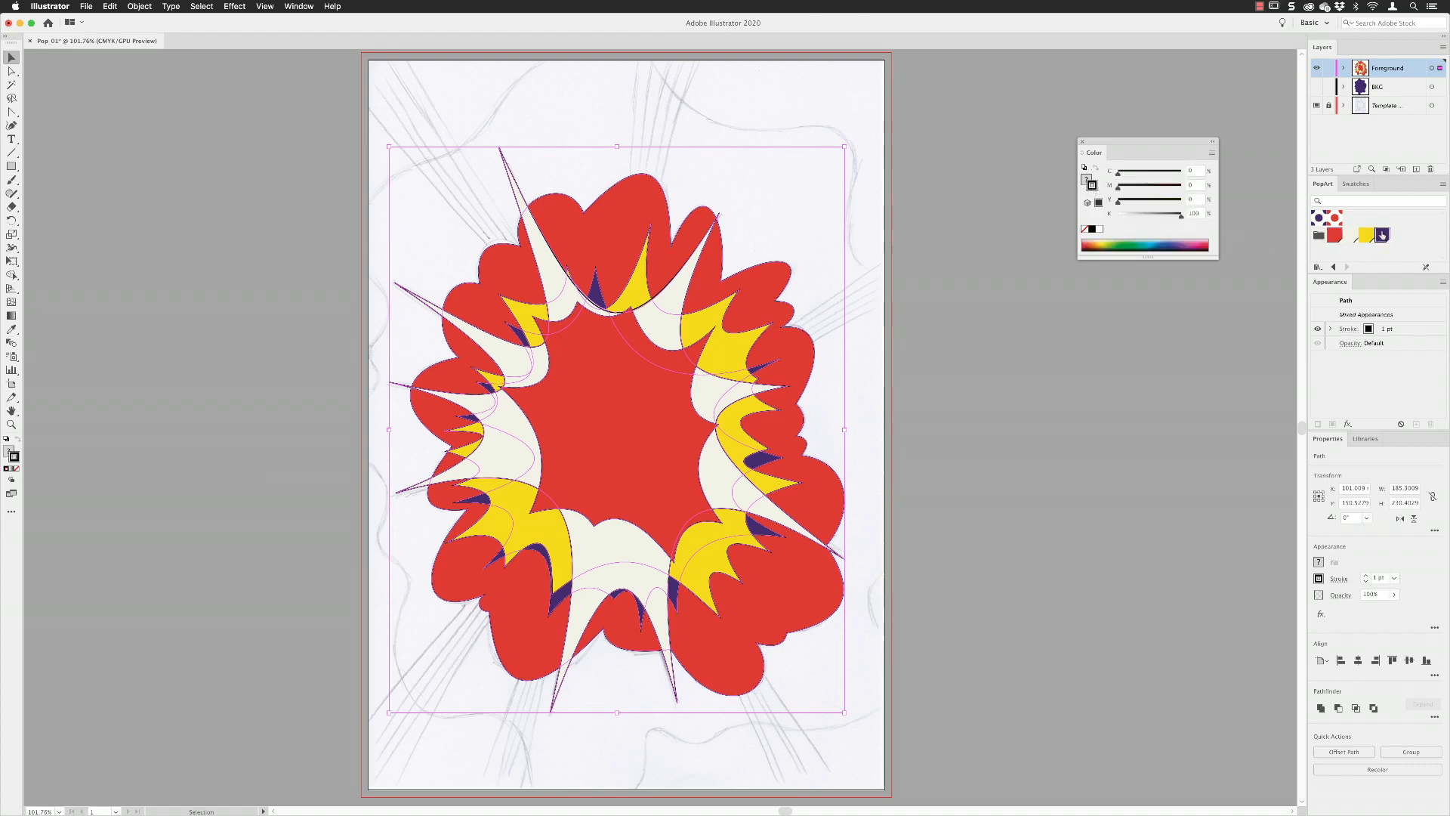
{"action": "left_click", "coordinate": [1382, 236]}
{"action": "left_click", "coordinate": [757, 372]}
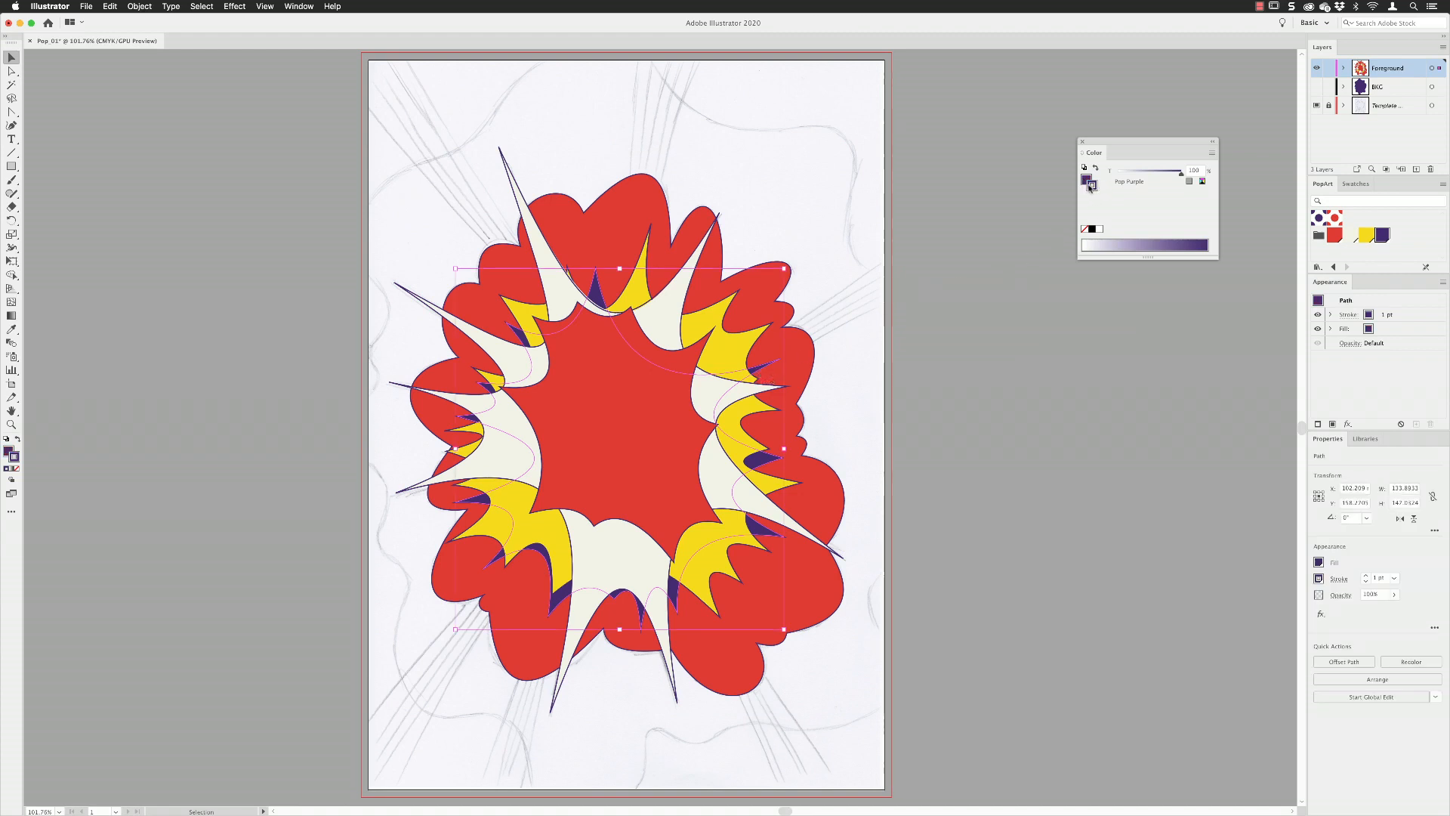
{"action": "left_click", "coordinate": [1084, 229]}
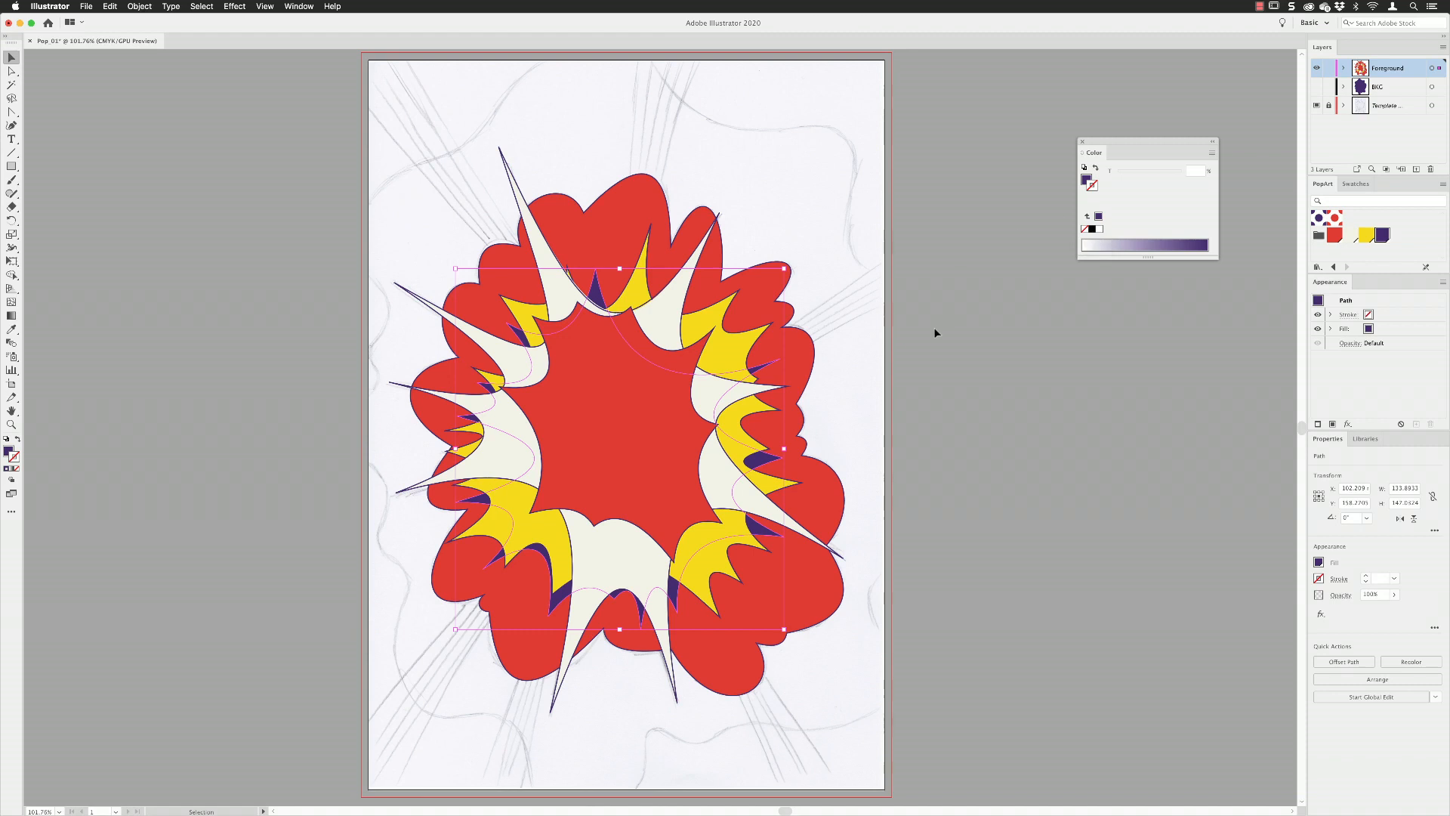
{"action": "left_click", "coordinate": [957, 336]}
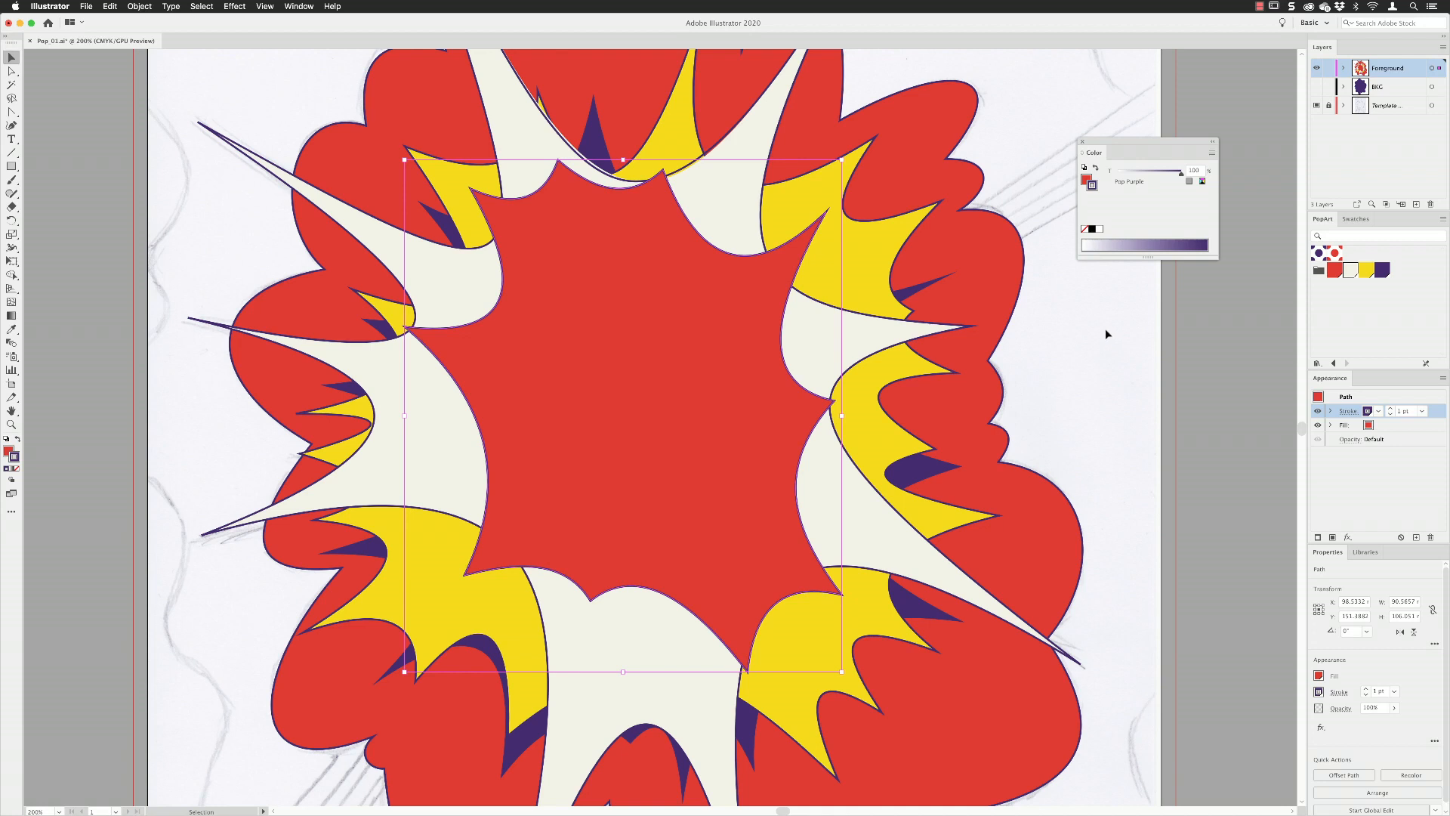
Use the Width tool to thicken the central red burst's stroke along its upper-left curve, replacing the oversized trial width point with a smaller one.
{"action": "left_click", "coordinate": [12, 249]}
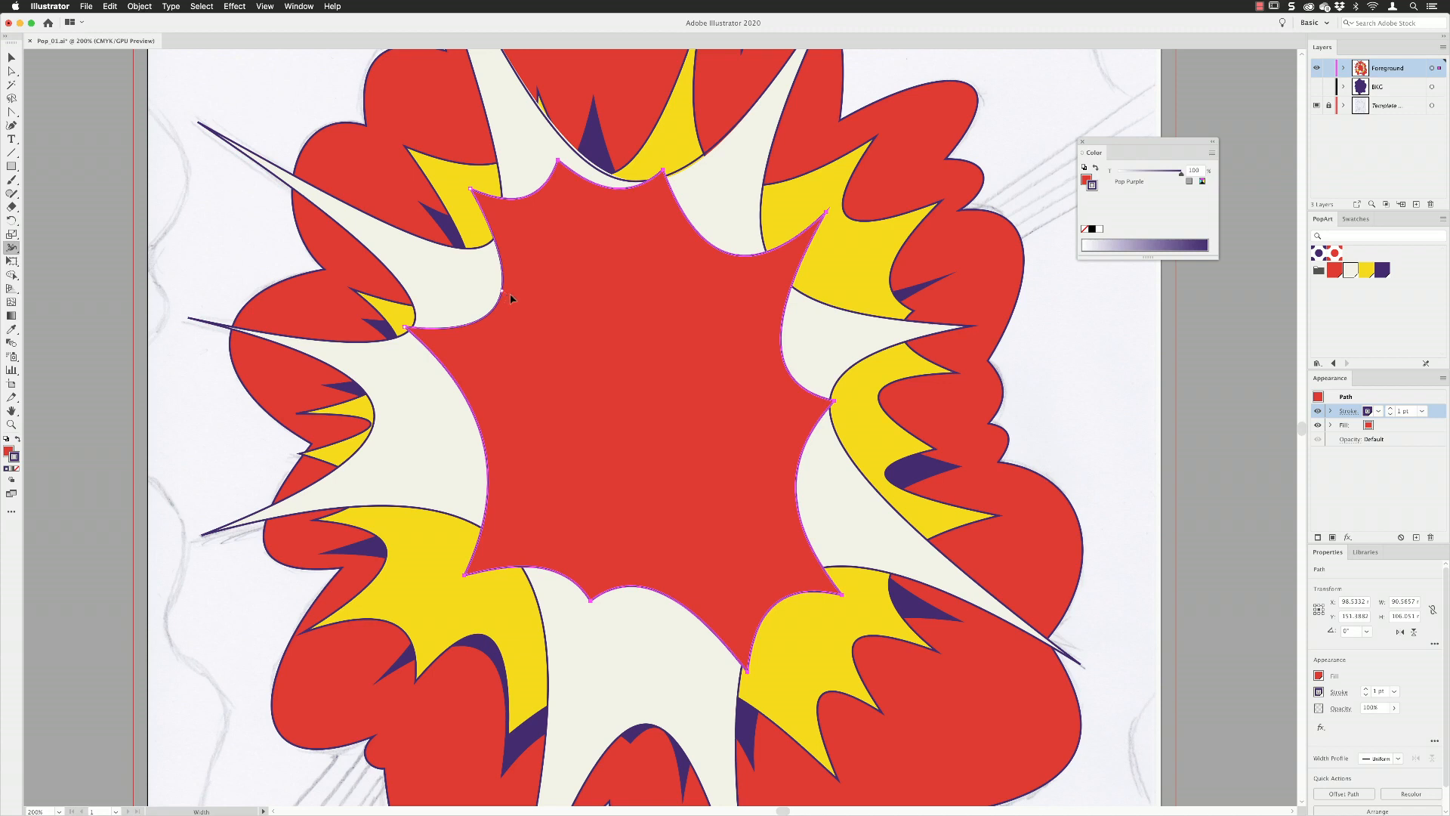
{"action": "mouse_move", "coordinate": [504, 292]}
{"action": "left_mouse_down"}
{"action": "mouse_move", "coordinate": [487, 292]}
{"action": "mouse_move", "coordinate": [502, 268]}
{"action": "mouse_move", "coordinate": [492, 228]}
{"action": "mouse_move", "coordinate": [474, 329]}
{"action": "left_mouse_up"}
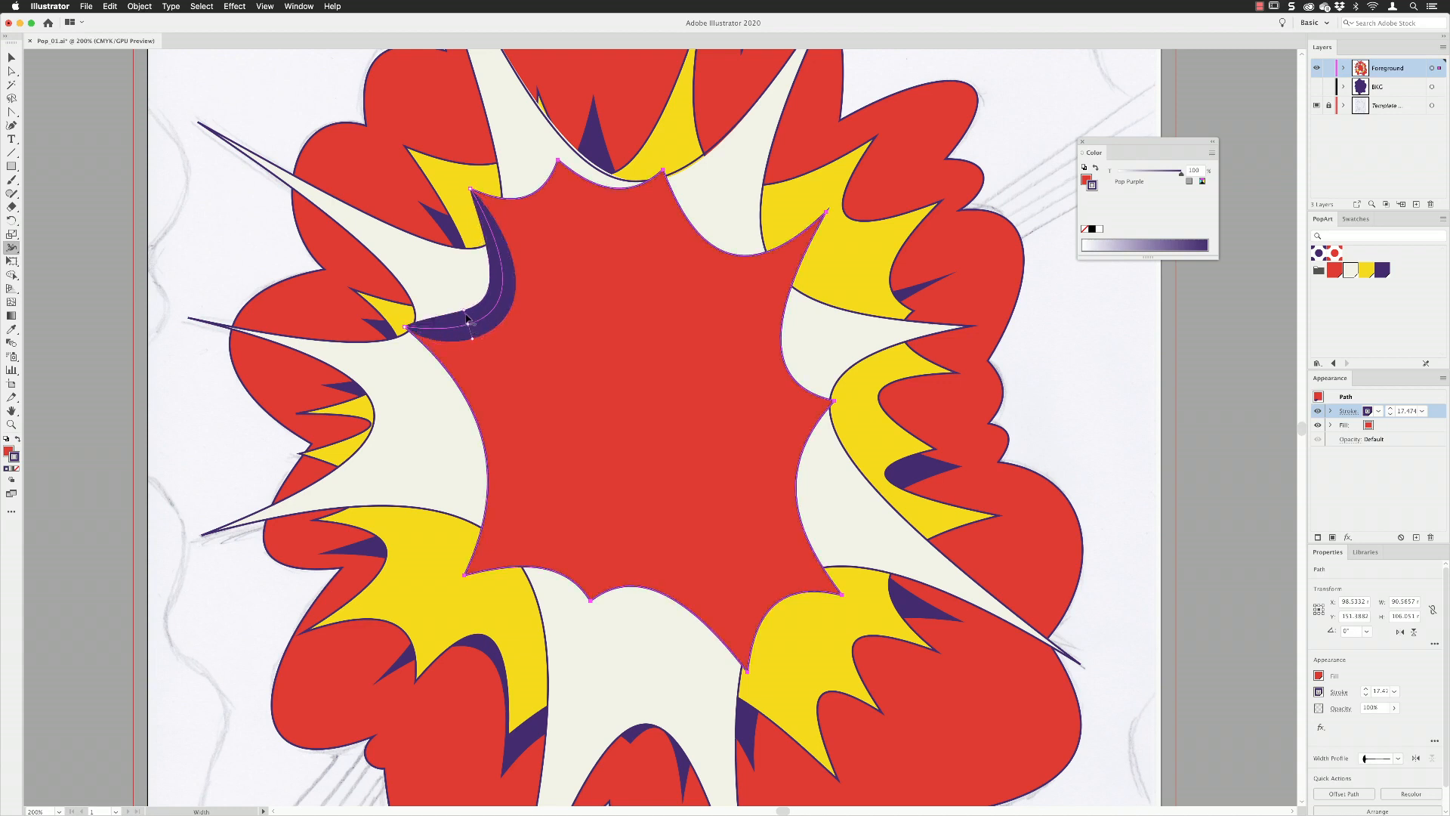
{"action": "left_click", "coordinate": [468, 323]}
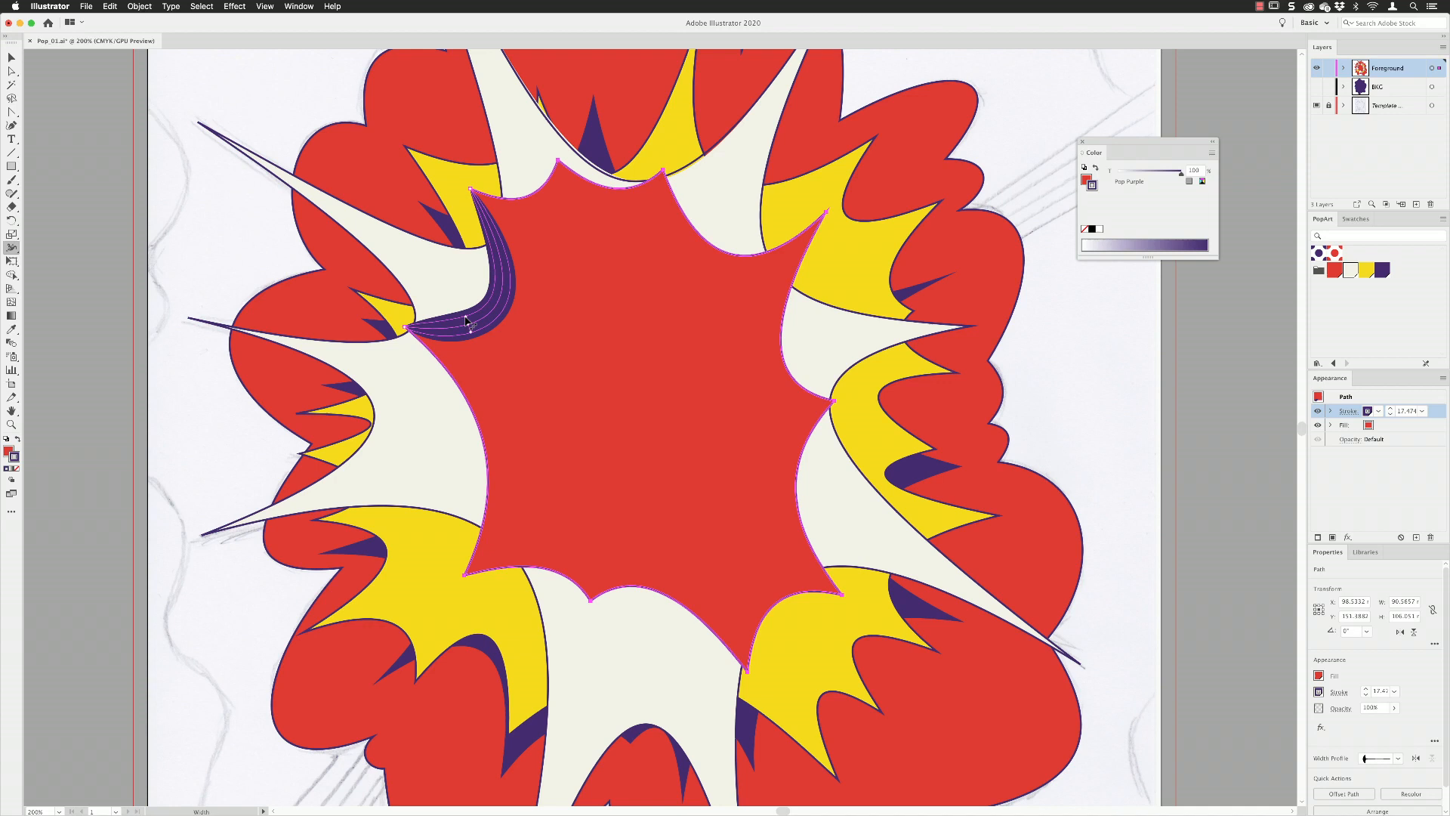
{"action": "key", "text": "Delete"}
{"action": "left_click_drag", "start_coordinate": [468, 326], "coordinate": [501, 301]}
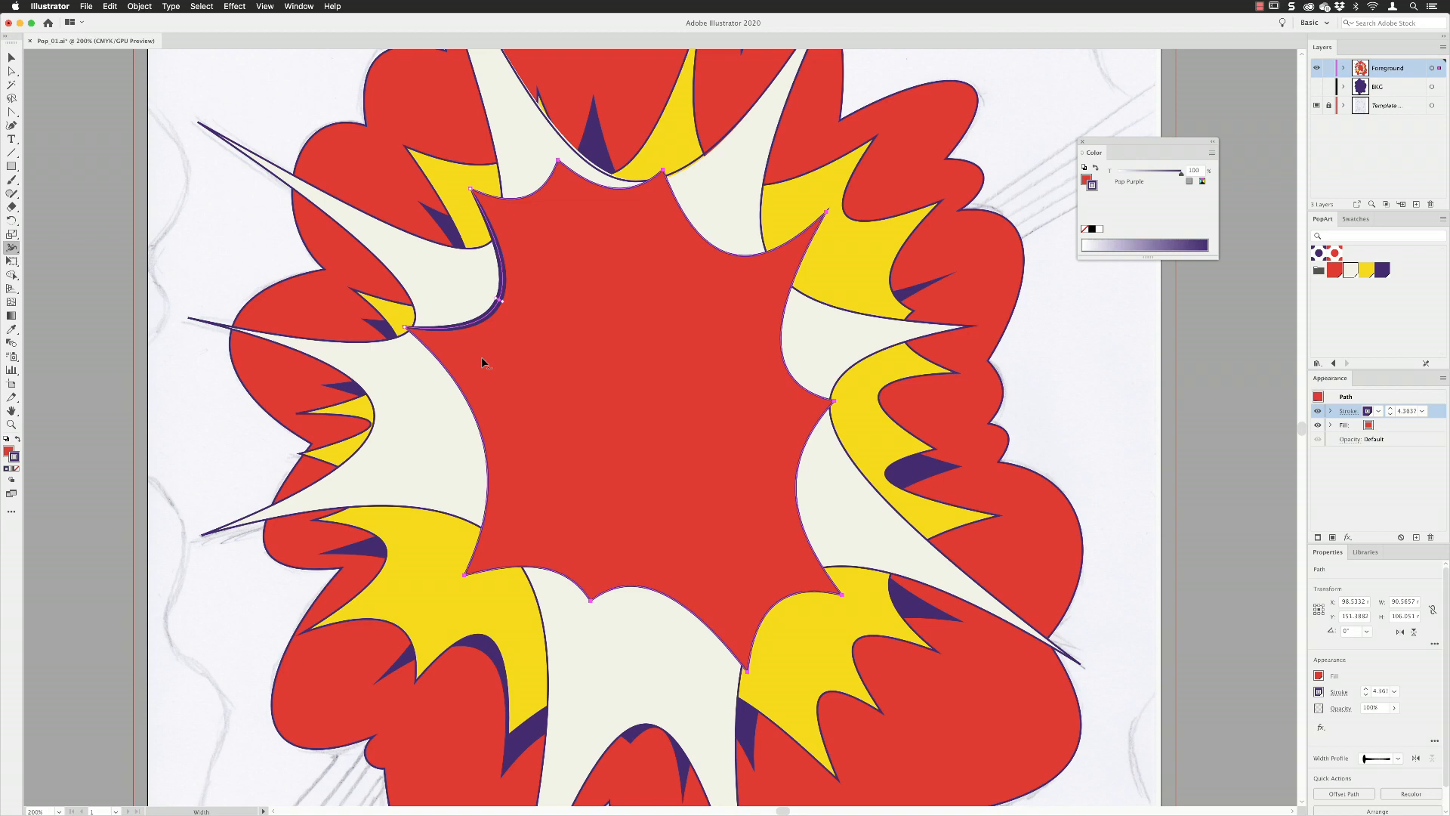
Add width points to the remaining curves around the central red burst so its purple stroke swells between the corners.
{"action": "left_click_drag", "start_coordinate": [449, 373], "coordinate": [454, 370]}
{"action": "left_click_drag", "start_coordinate": [564, 574], "coordinate": [631, 582]}
{"action": "left_click_drag", "start_coordinate": [759, 627], "coordinate": [754, 624]}
{"action": "left_click_drag", "start_coordinate": [633, 585], "coordinate": [704, 622]}
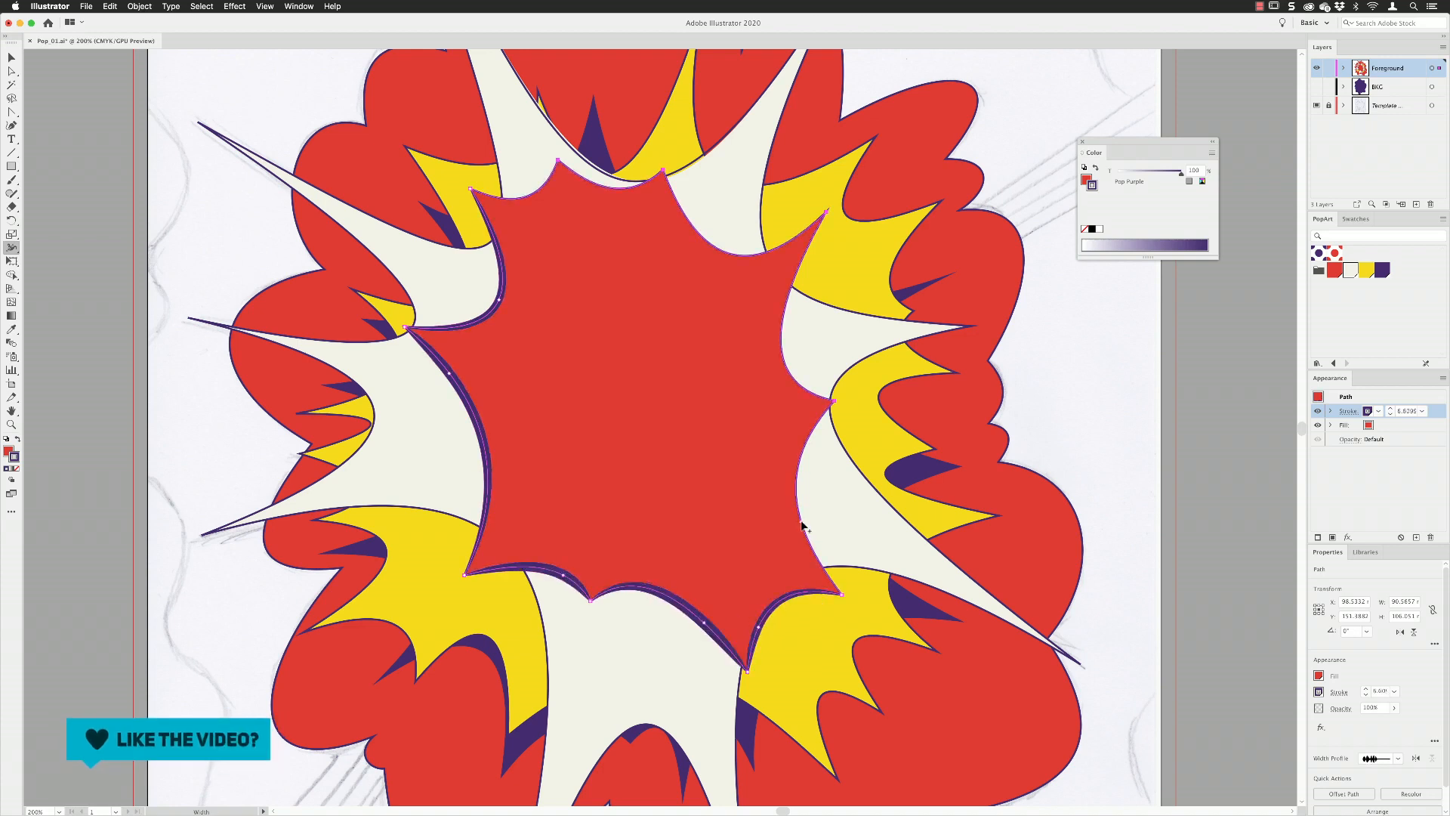
{"action": "left_click_drag", "start_coordinate": [800, 521], "coordinate": [796, 522]}
{"action": "left_click_drag", "start_coordinate": [792, 377], "coordinate": [789, 379]}
{"action": "left_click_drag", "start_coordinate": [683, 213], "coordinate": [646, 188]}
{"action": "left_click_drag", "start_coordinate": [539, 188], "coordinate": [537, 186]}
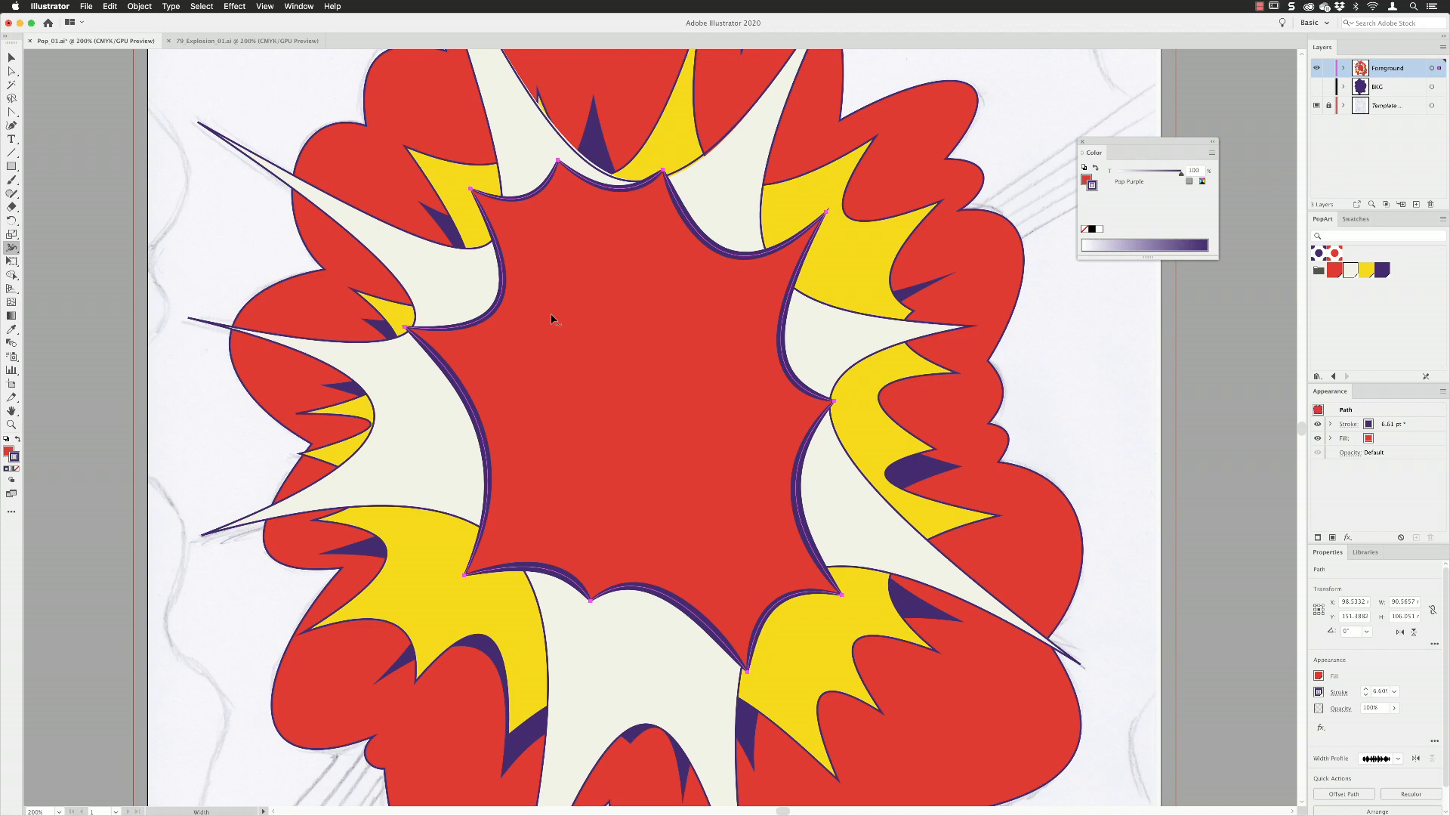
Detach the Appearance panel and place it over the artwork beside the selected central burst.
{"action": "key", "text": "v"}
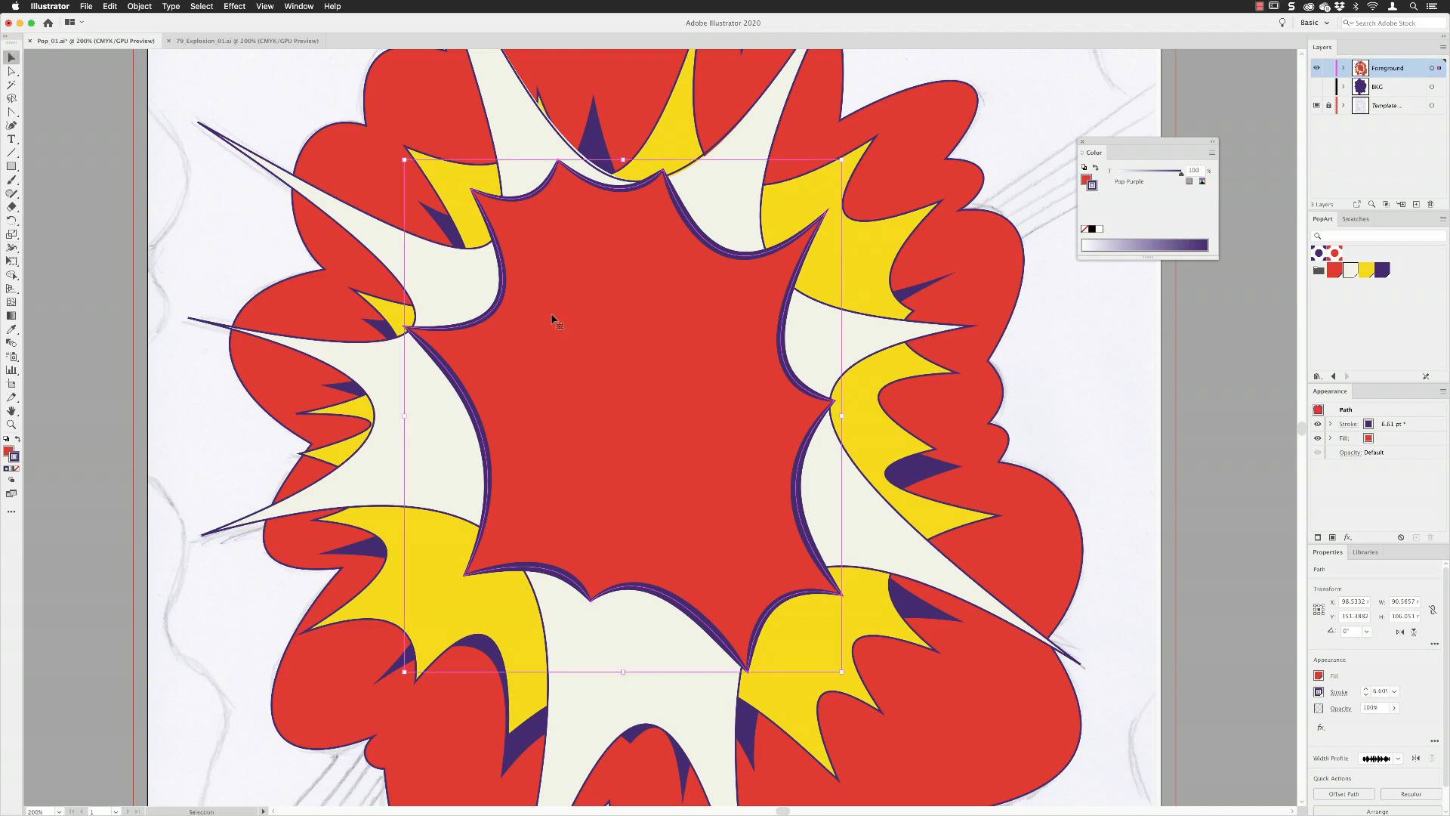
{"action": "left_click_drag", "start_coordinate": [1333, 397], "coordinate": [845, 255]}
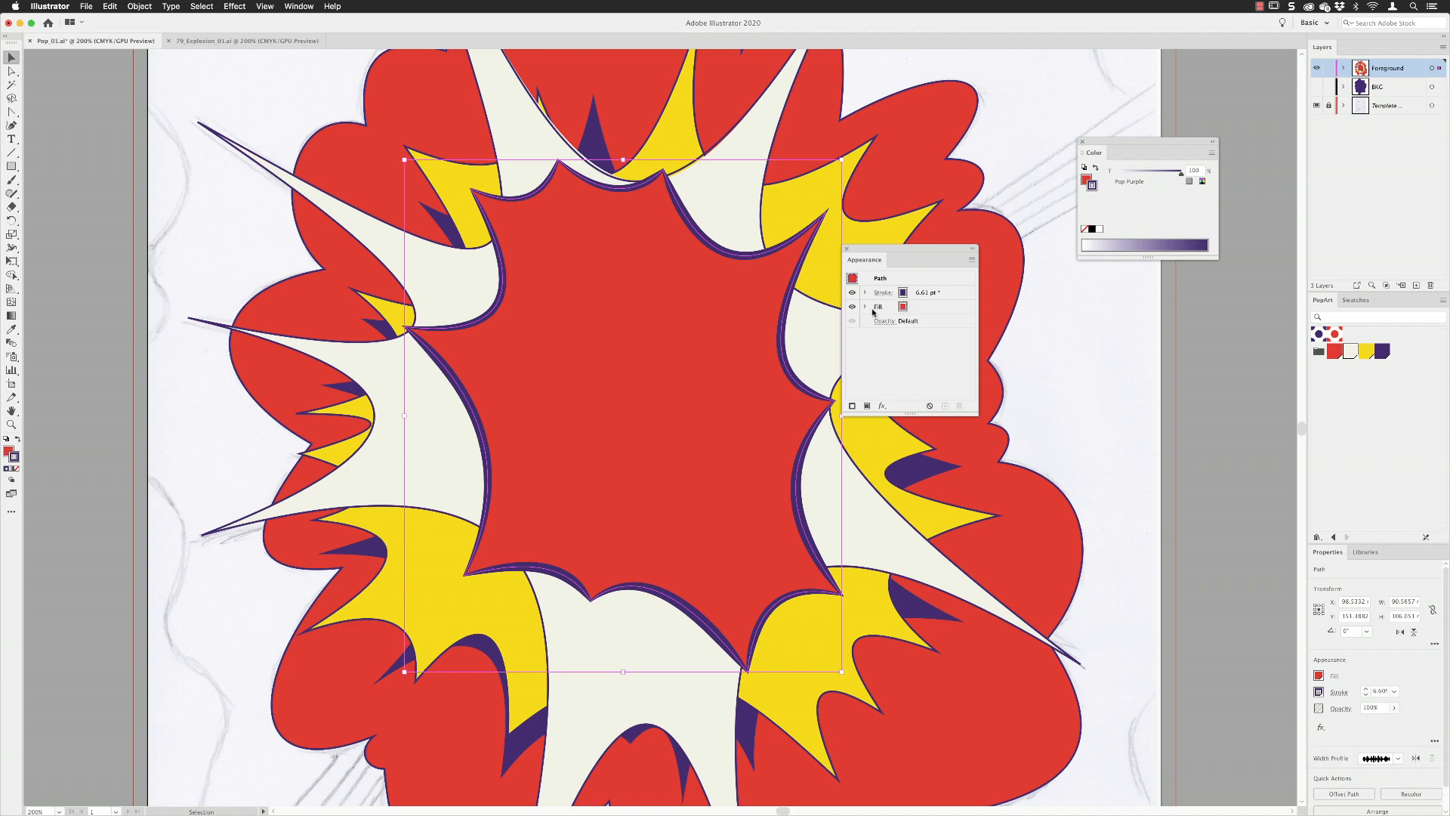
Try stacking the central burst's stroke beneath its red fill, and return the stroke above the fill.
{"action": "left_click", "coordinate": [952, 294]}
{"action": "left_click_drag", "start_coordinate": [969, 293], "coordinate": [965, 313]}
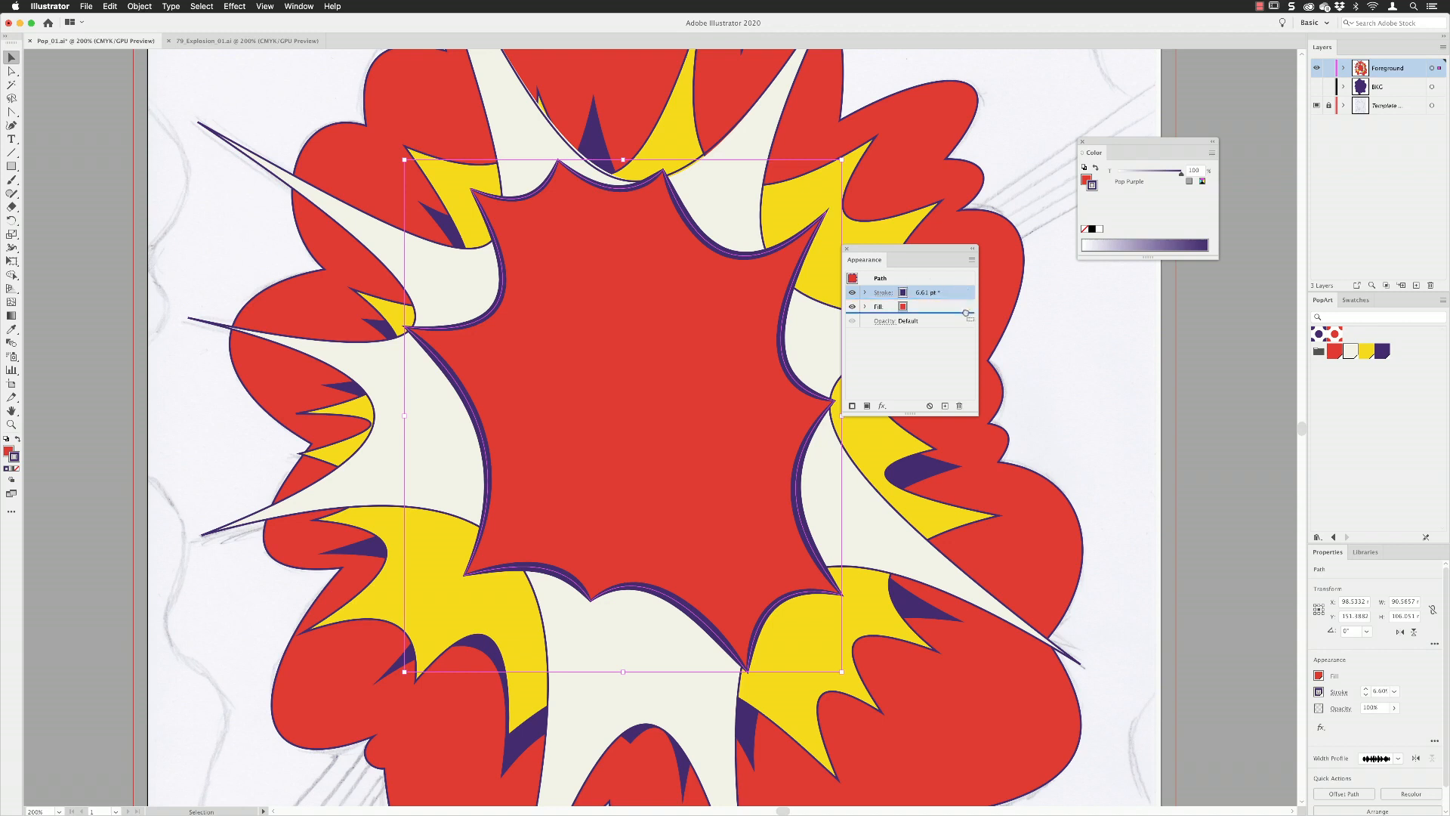
{"action": "left_click_drag", "start_coordinate": [965, 313], "coordinate": [966, 315]}
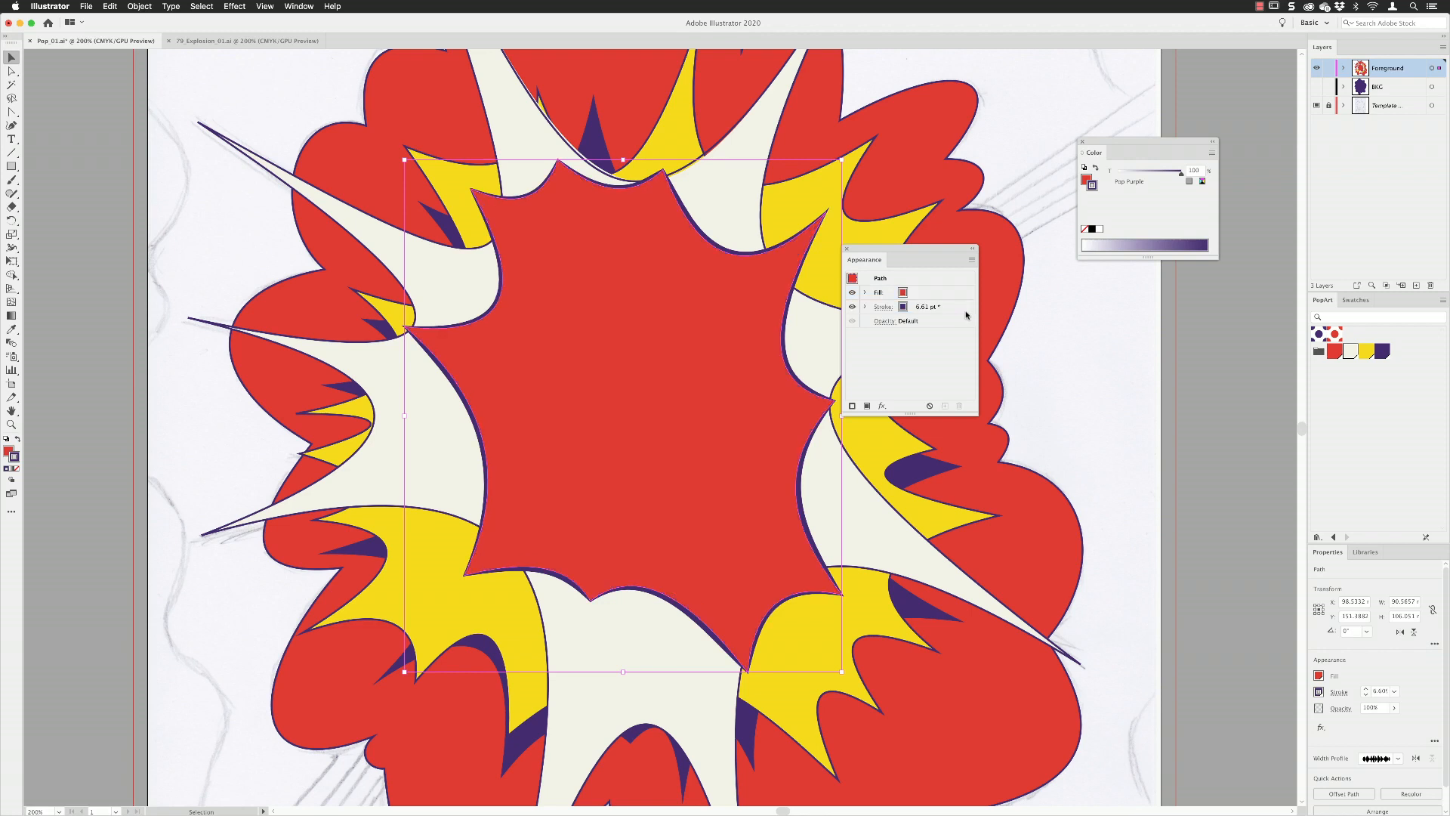
{"action": "left_click", "coordinate": [950, 309]}
{"action": "left_click_drag", "start_coordinate": [950, 308], "coordinate": [948, 290]}
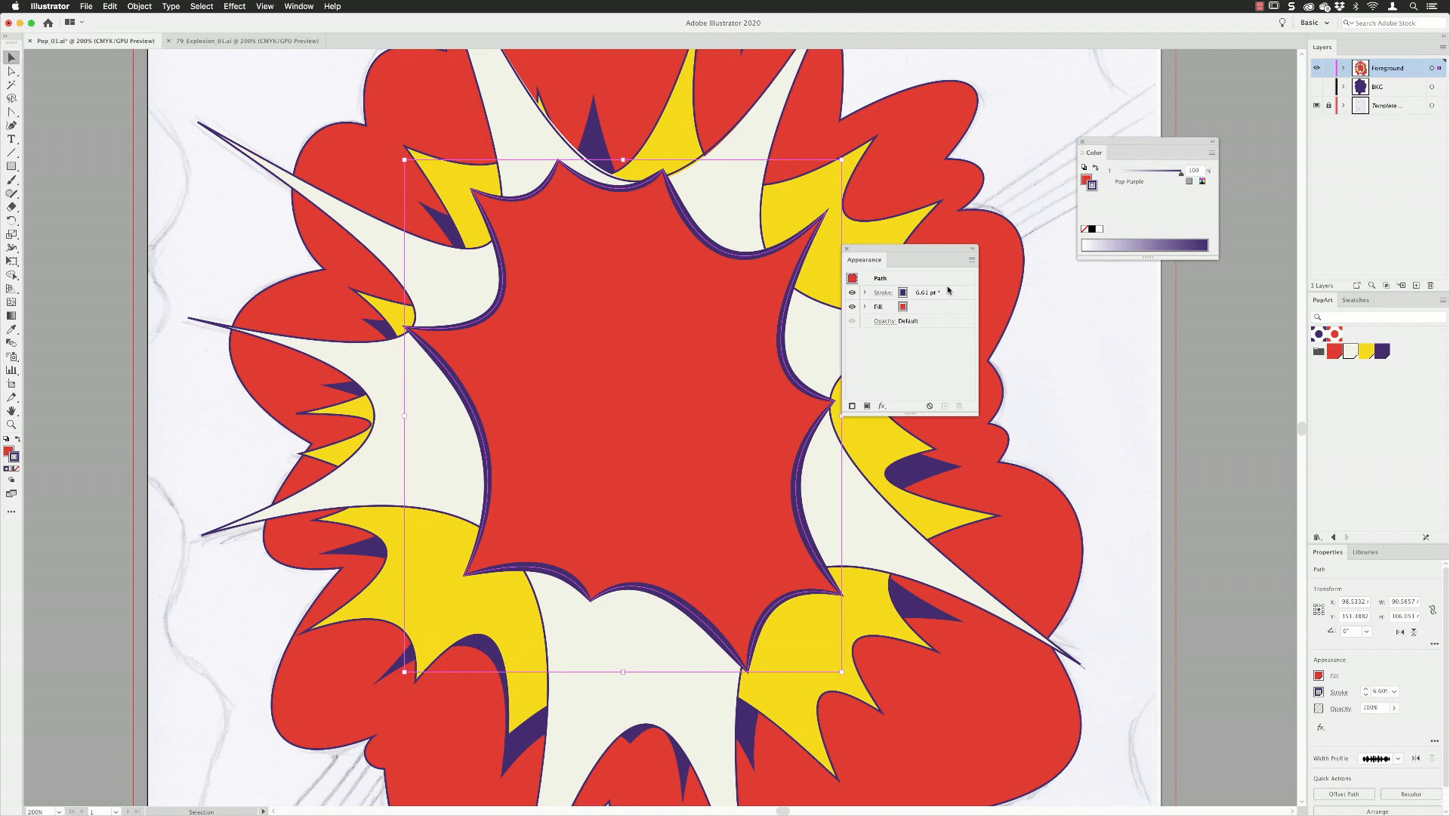
Add a second fill to the central burst and set the lower fill to Pop White.
{"action": "left_click", "coordinate": [925, 308]}
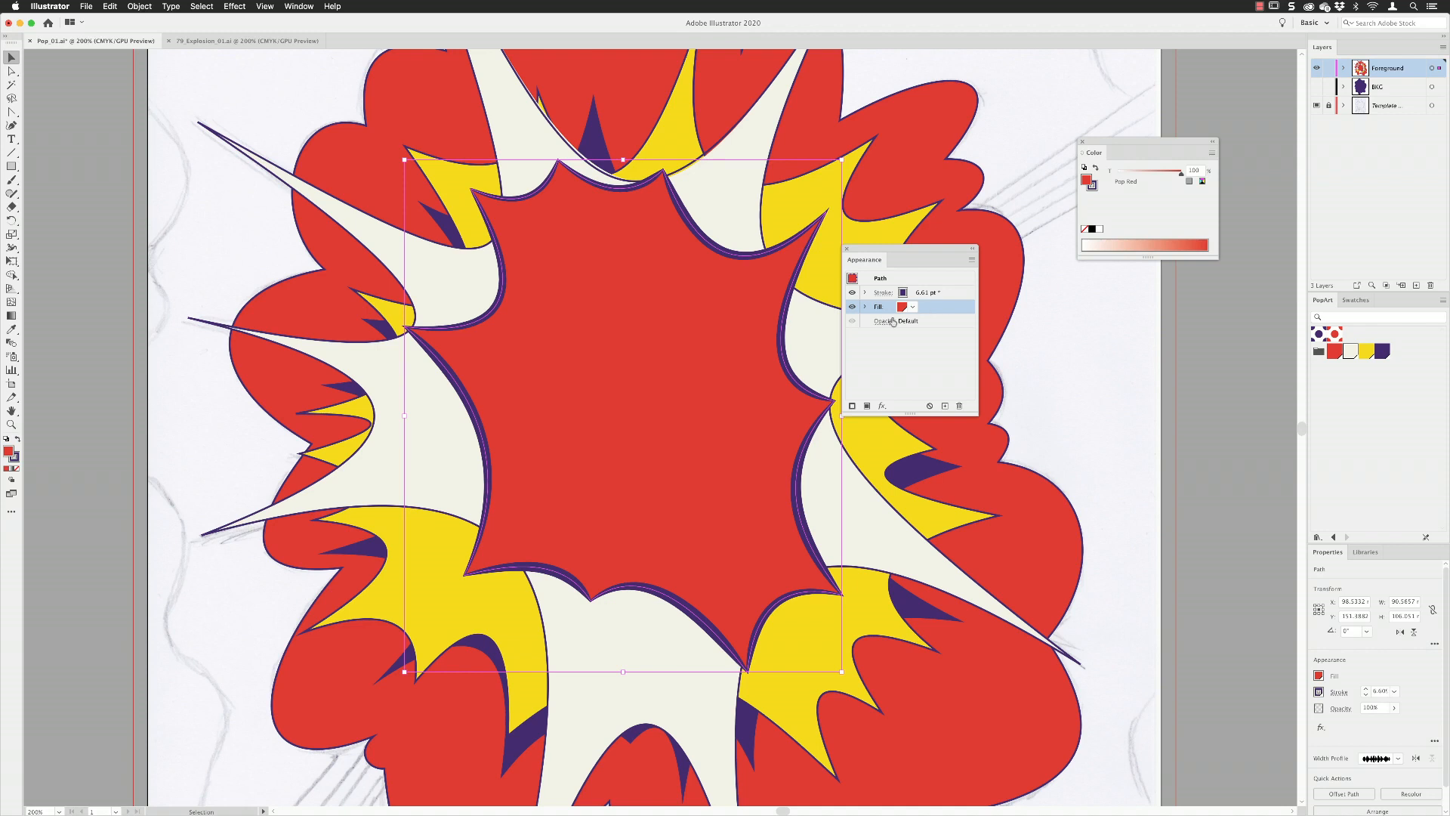
{"action": "left_click", "coordinate": [868, 406]}
{"action": "left_click", "coordinate": [927, 323]}
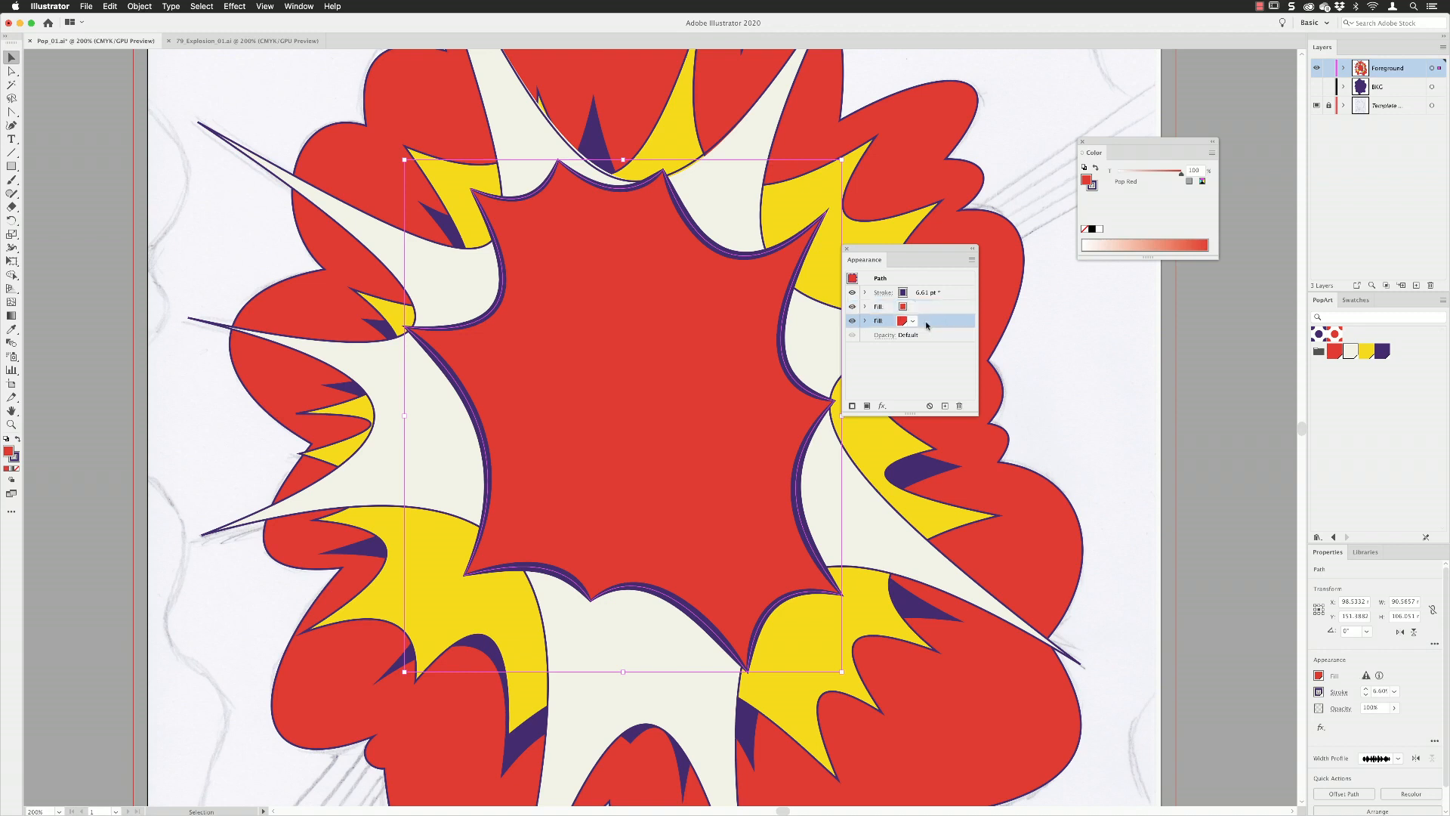
{"action": "left_click", "coordinate": [912, 323]}
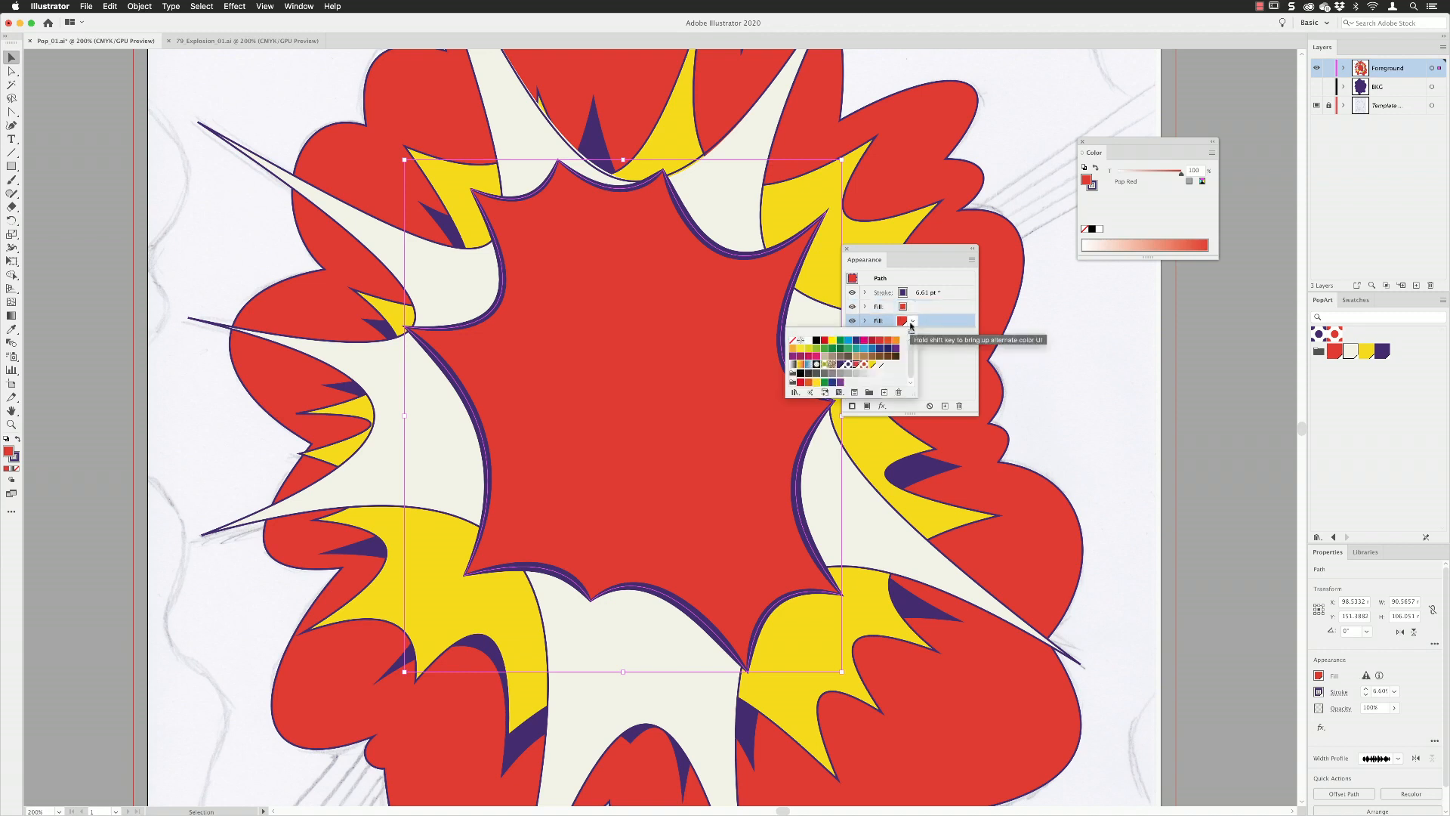
{"action": "left_click", "coordinate": [880, 365]}
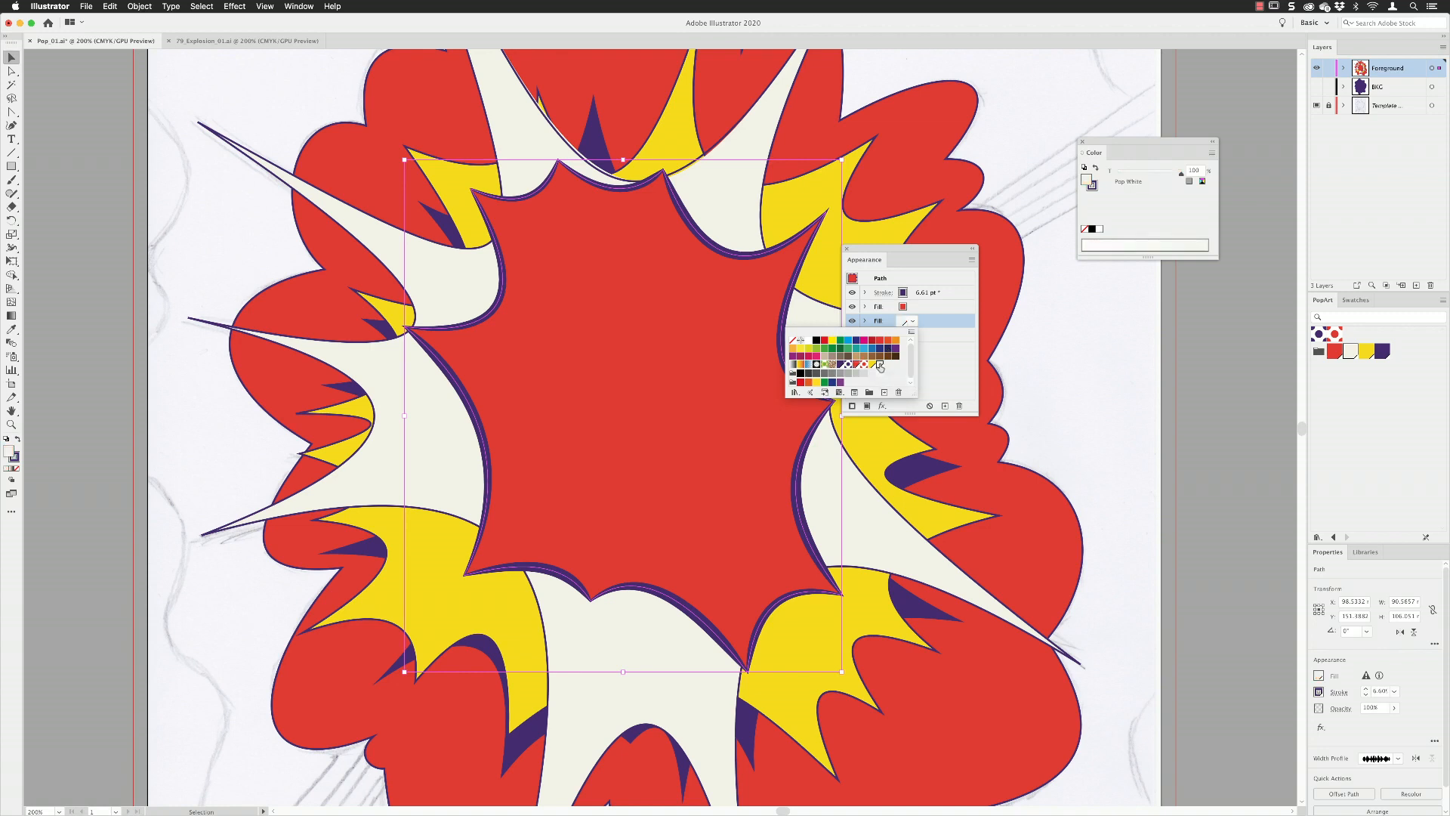
{"action": "key", "text": "Escape"}
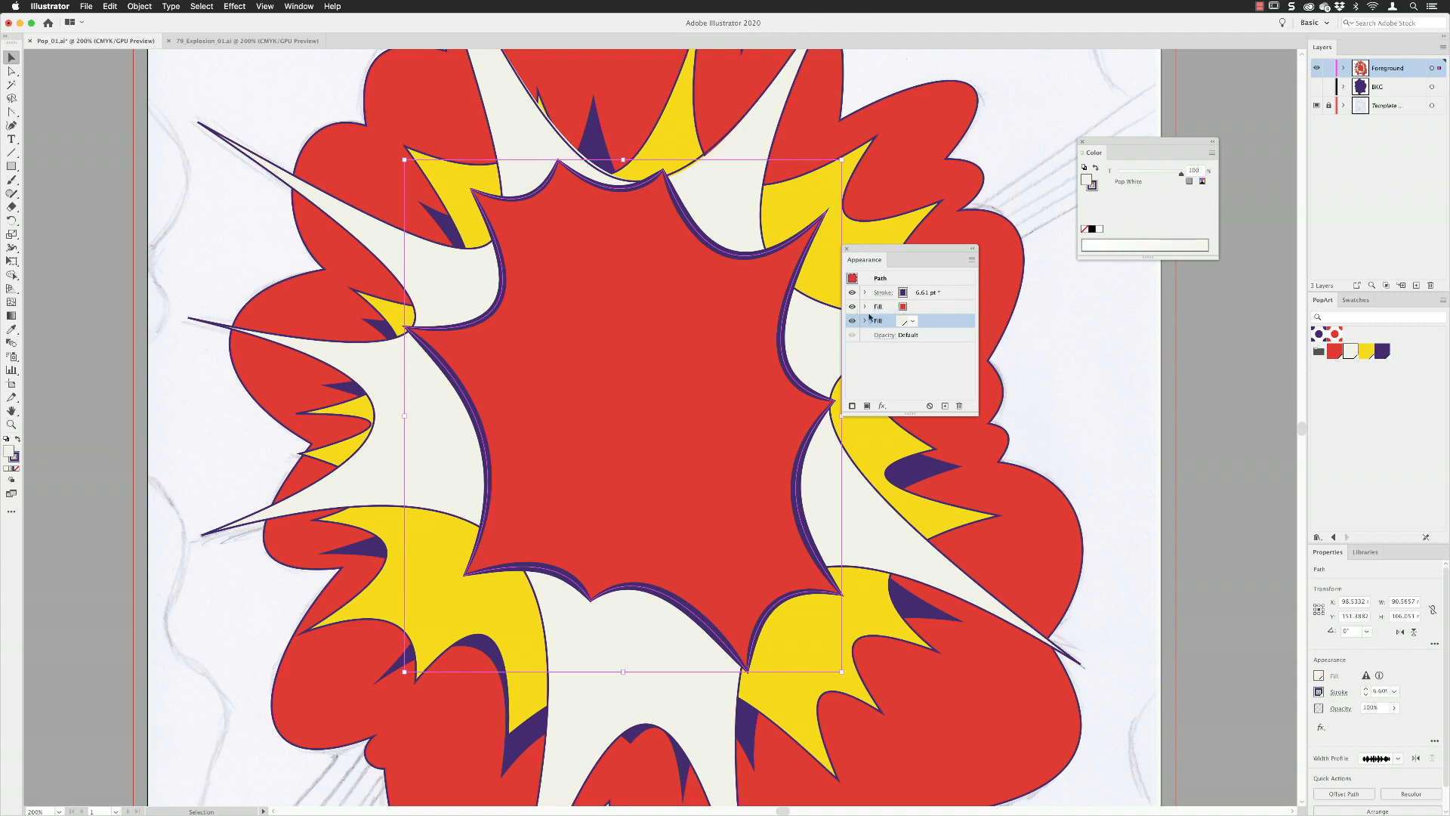
Start a Transform effect on the burst's red fill and set its horizontal and vertical scale to 99%.
{"action": "left_click", "coordinate": [923, 306]}
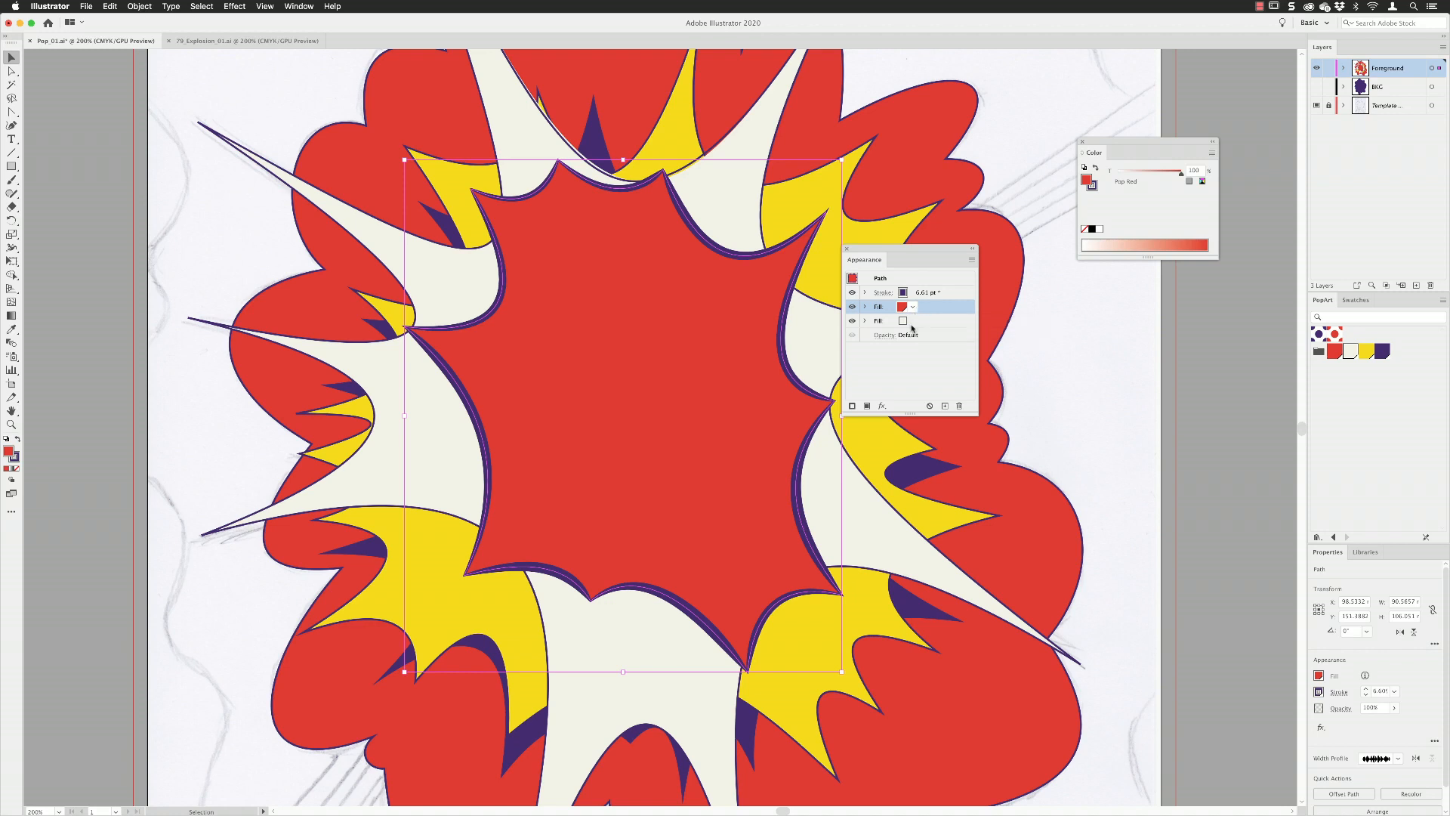
{"action": "left_click", "coordinate": [882, 407]}
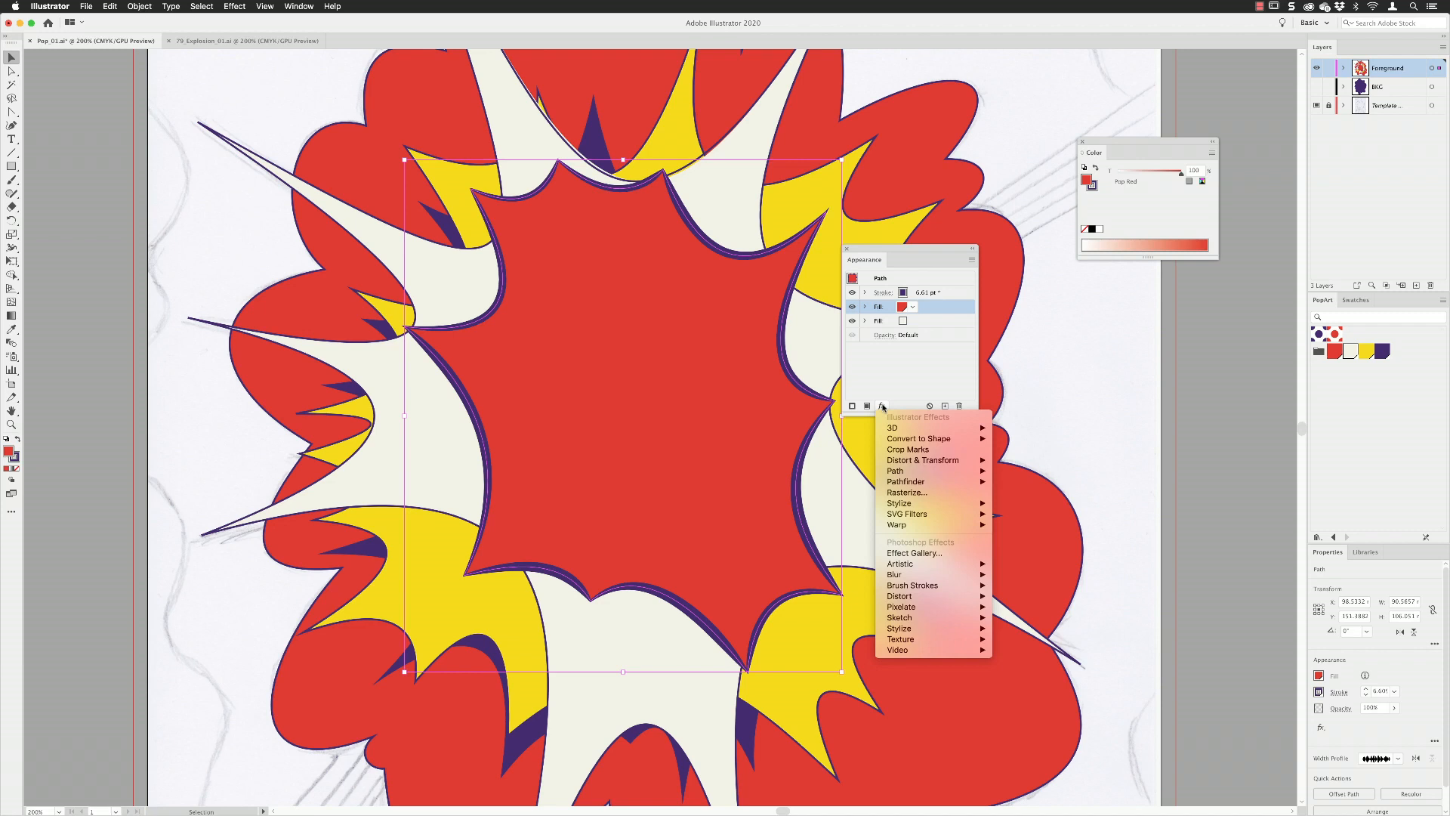
{"action": "mouse_move", "coordinate": [893, 461]}
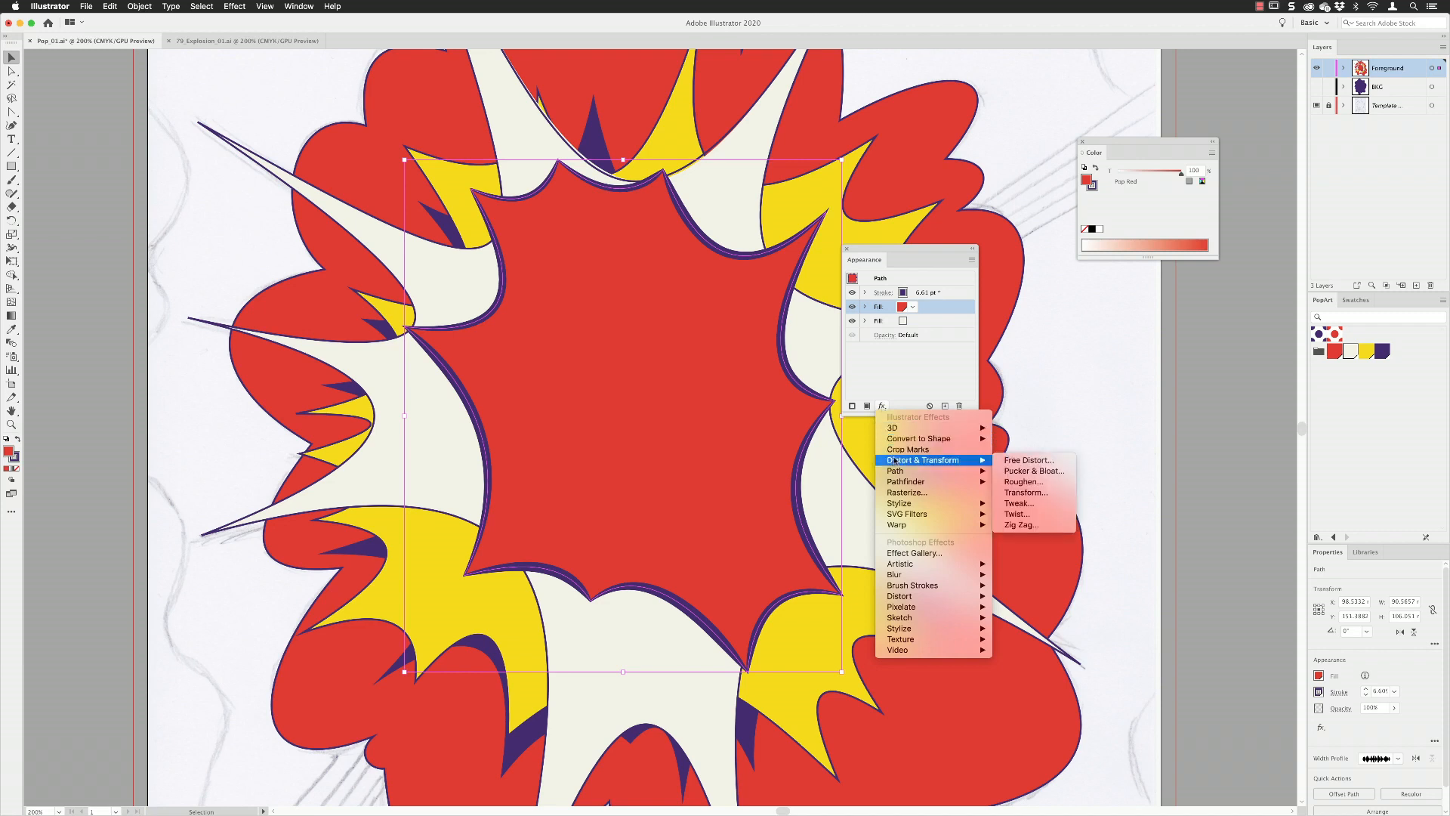
{"action": "left_click", "coordinate": [1023, 492]}
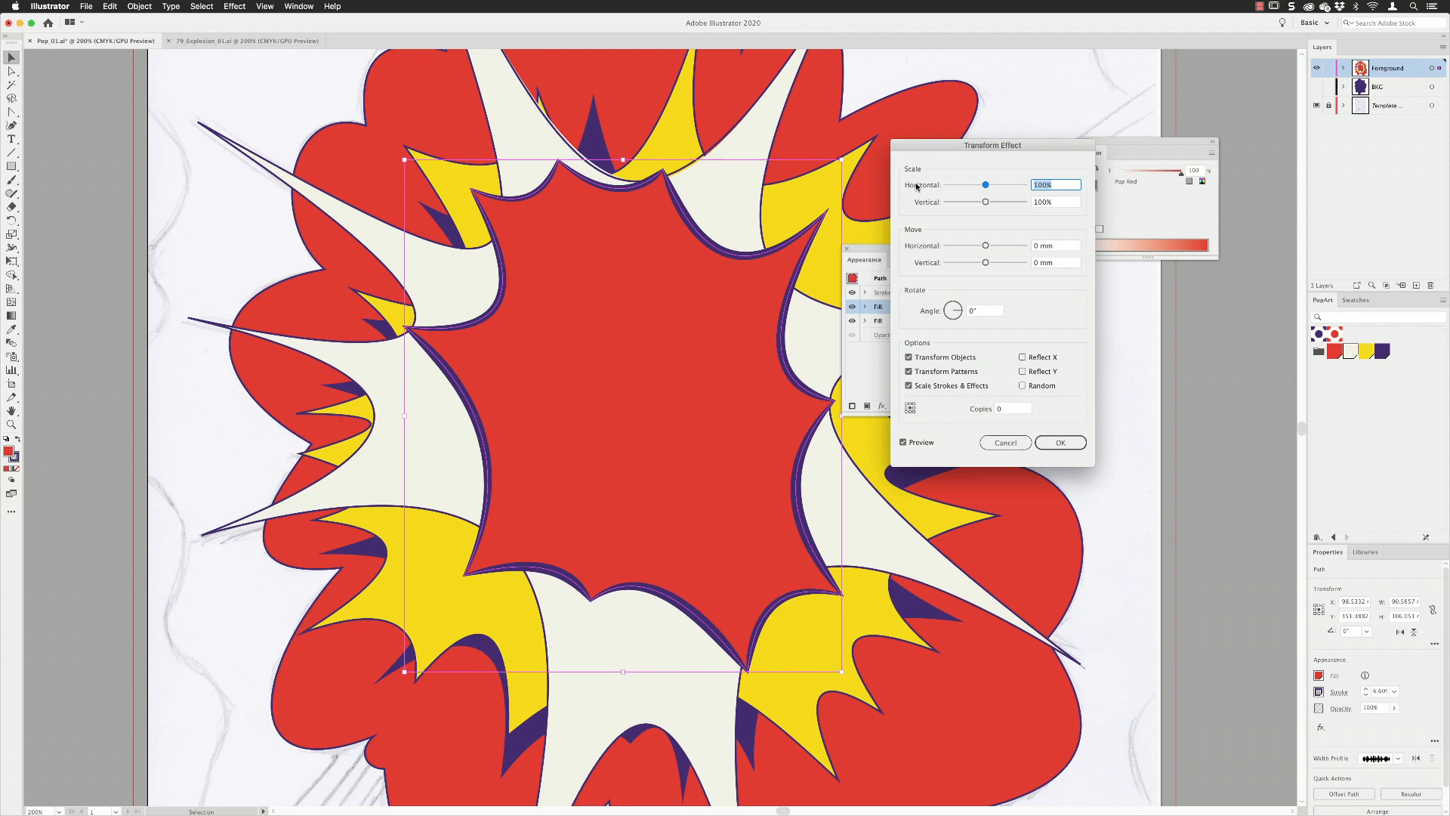
{"action": "key", "text": "Down"}
{"action": "key", "text": "Tab"}
{"action": "key", "text": "Down"}
{"action": "key", "text": "Tab"}
{"action": "type", "text": "0.5"}
Offset the red fill by 0.5 mm horizontally and 0.5 mm vertically, and apply the Transform effect.
{"action": "key", "text": "Tab"}
{"action": "type", "text": "0"}
{"action": "key", "text": "Tab"}
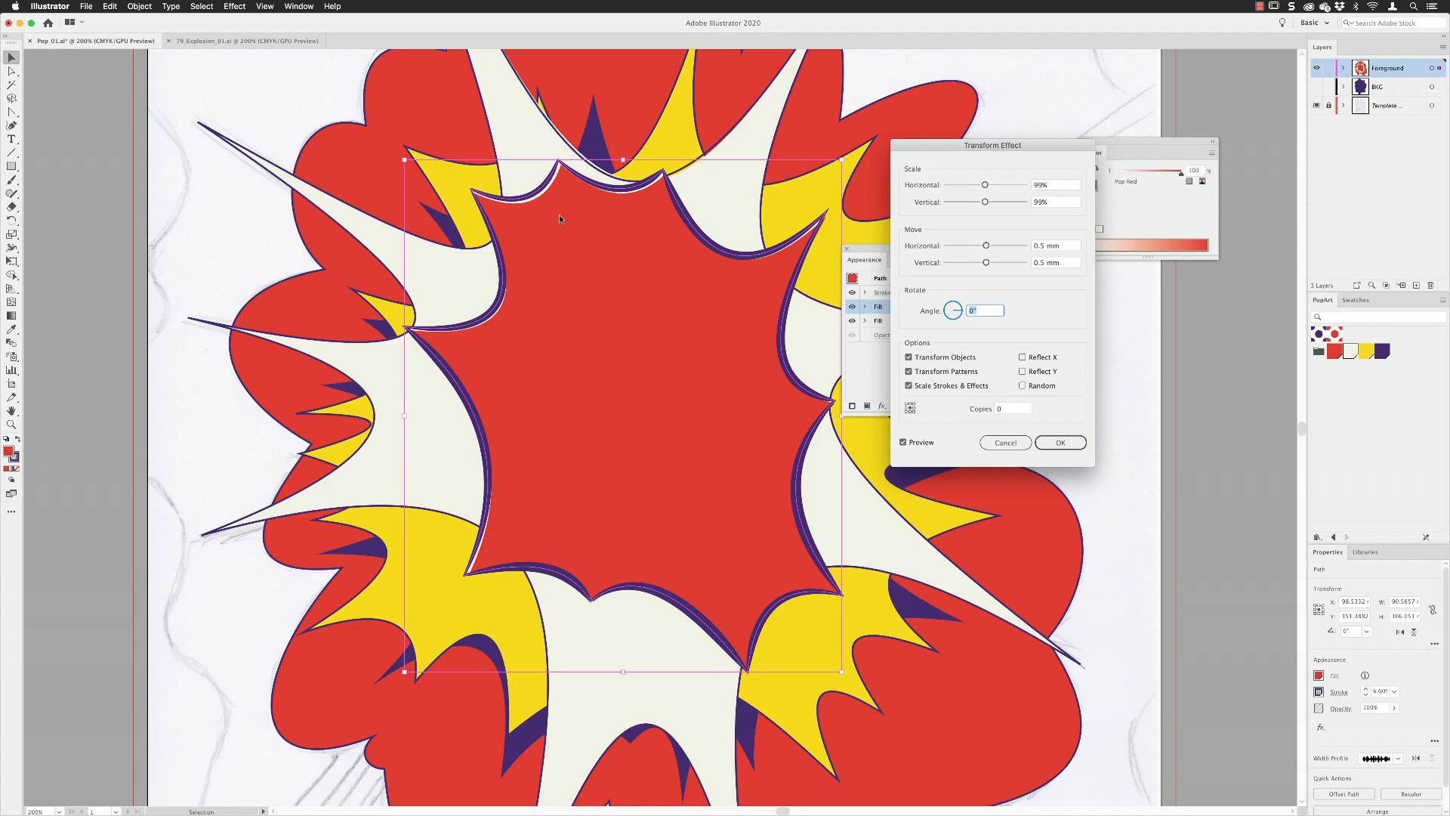
{"action": "left_click_drag", "start_coordinate": [934, 155], "coordinate": [1049, 135]}
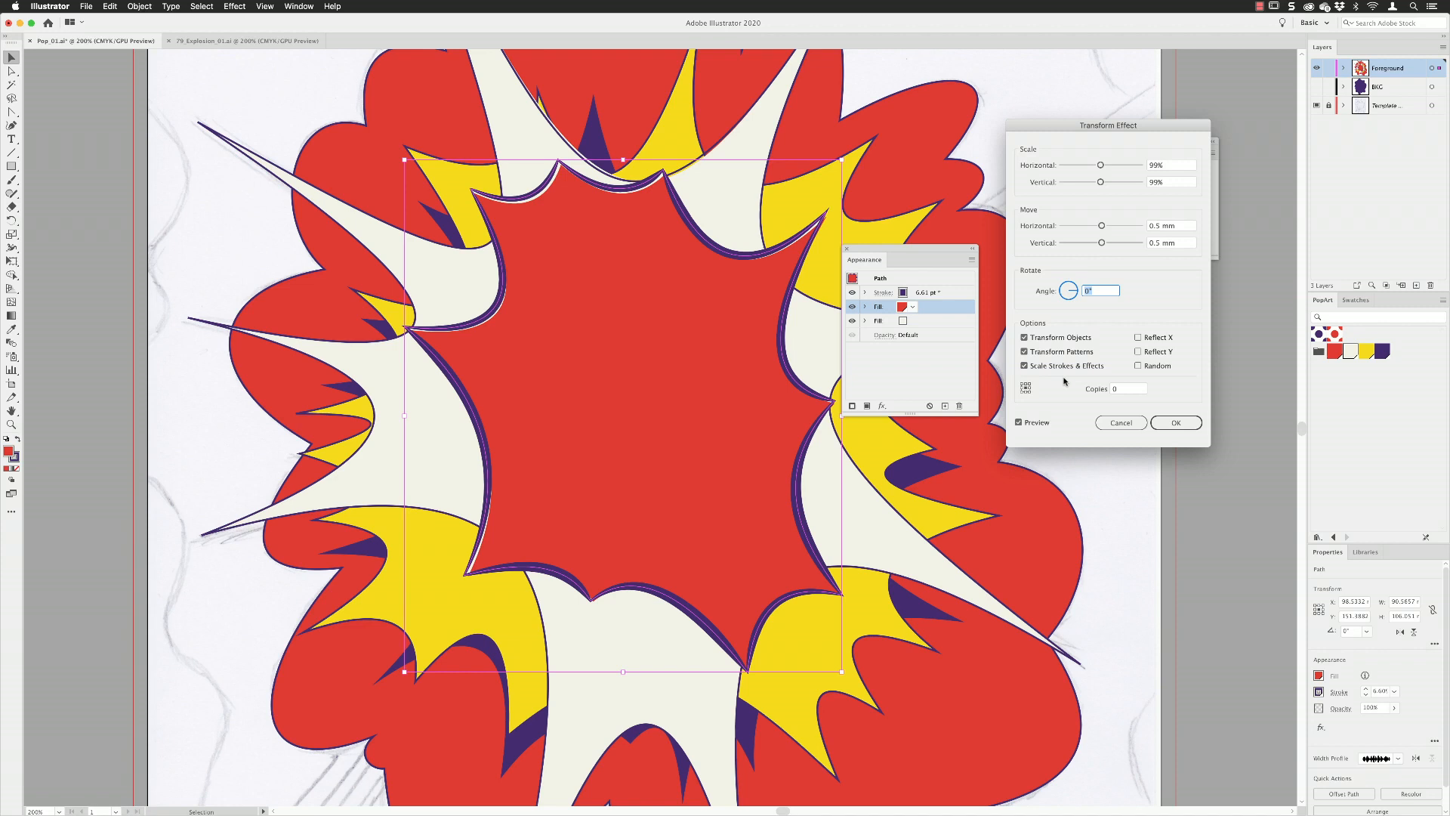
{"action": "left_click", "coordinate": [1175, 423]}
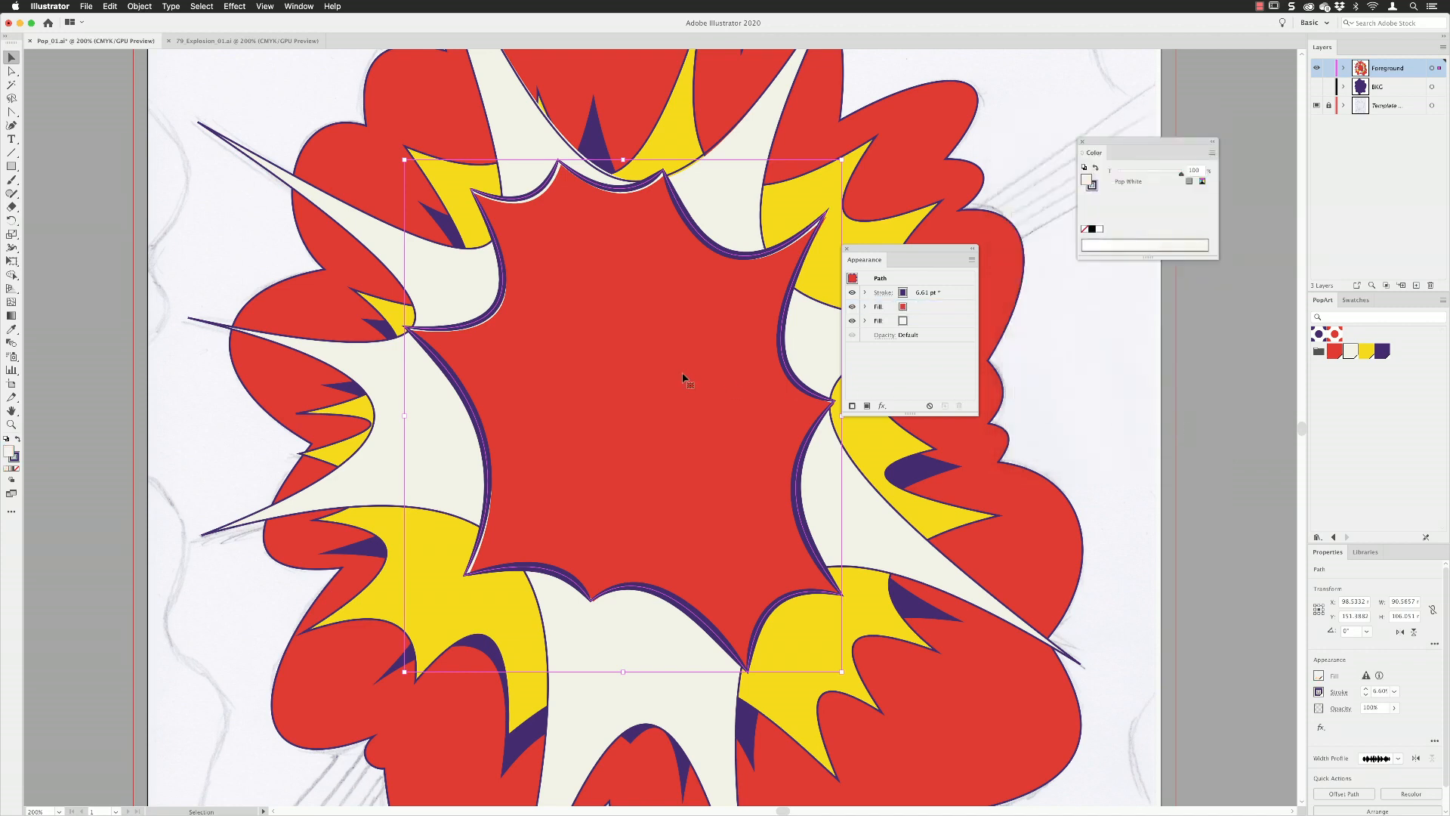
Set the blending mode of the burst's transformed red fill to Multiply.
{"action": "left_click", "coordinate": [864, 306]}
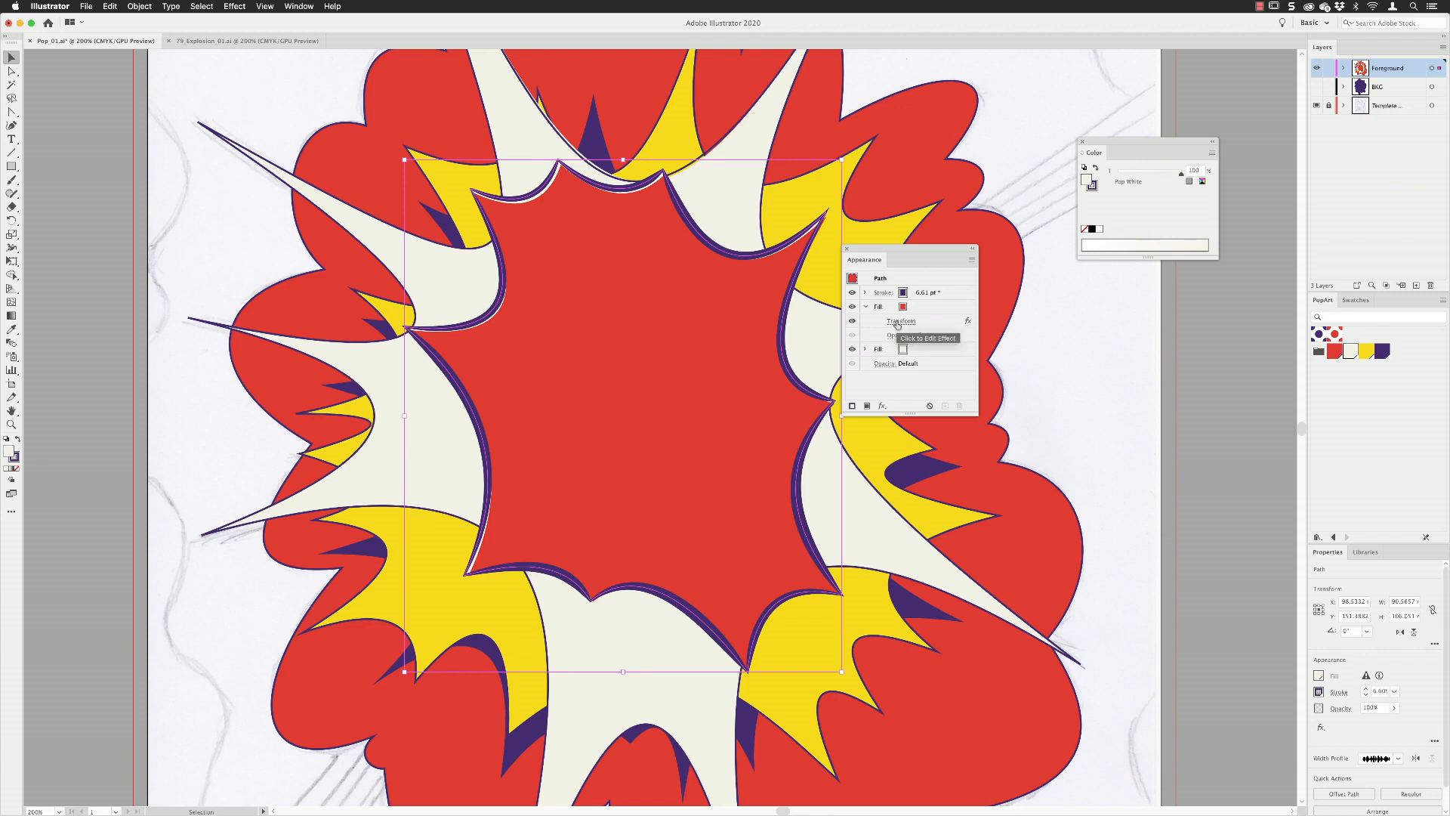
{"action": "left_click", "coordinate": [896, 335]}
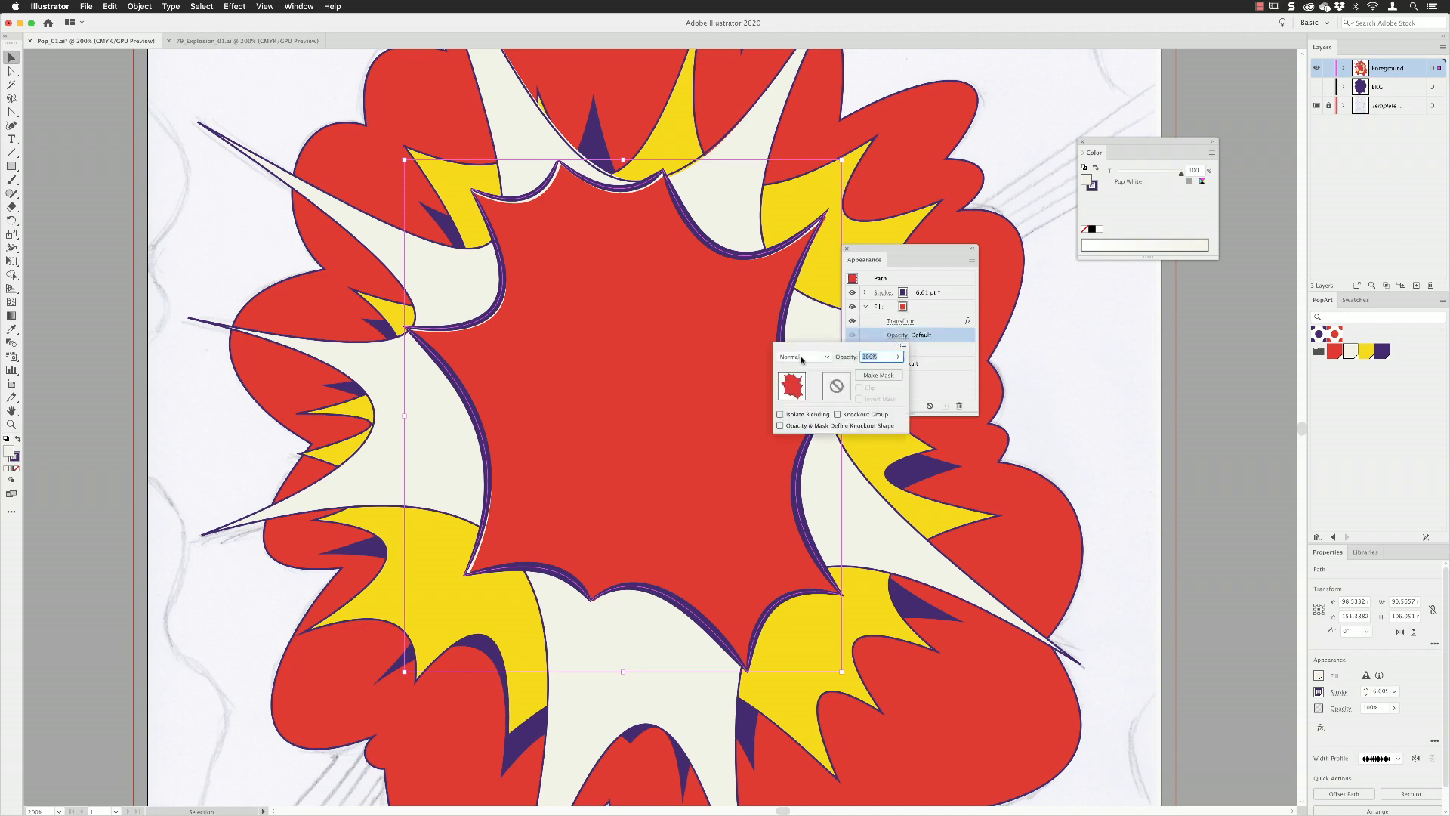
{"action": "left_click", "coordinate": [802, 359]}
{"action": "left_click", "coordinate": [810, 399]}
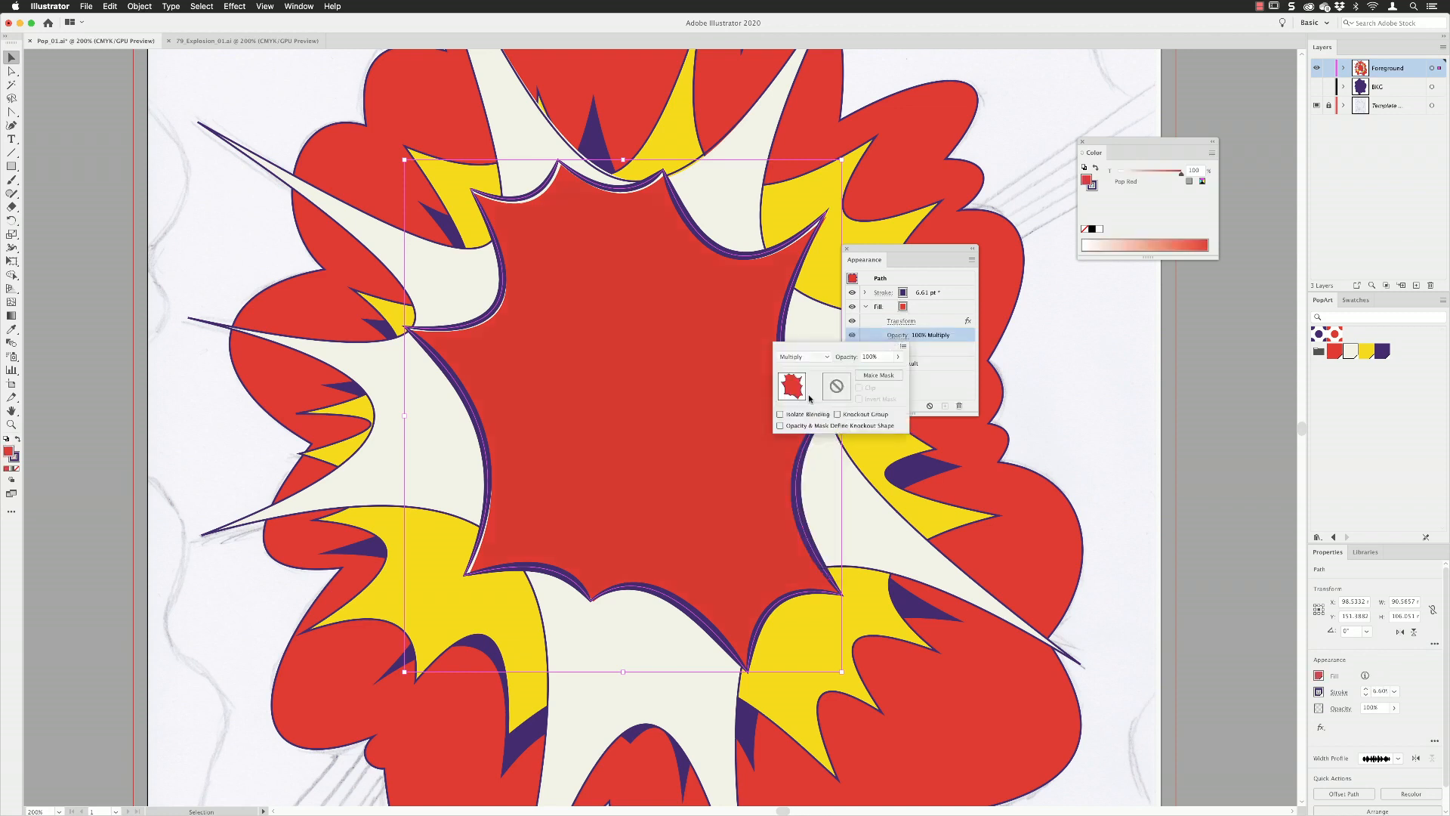
{"action": "key", "text": "Escape"}
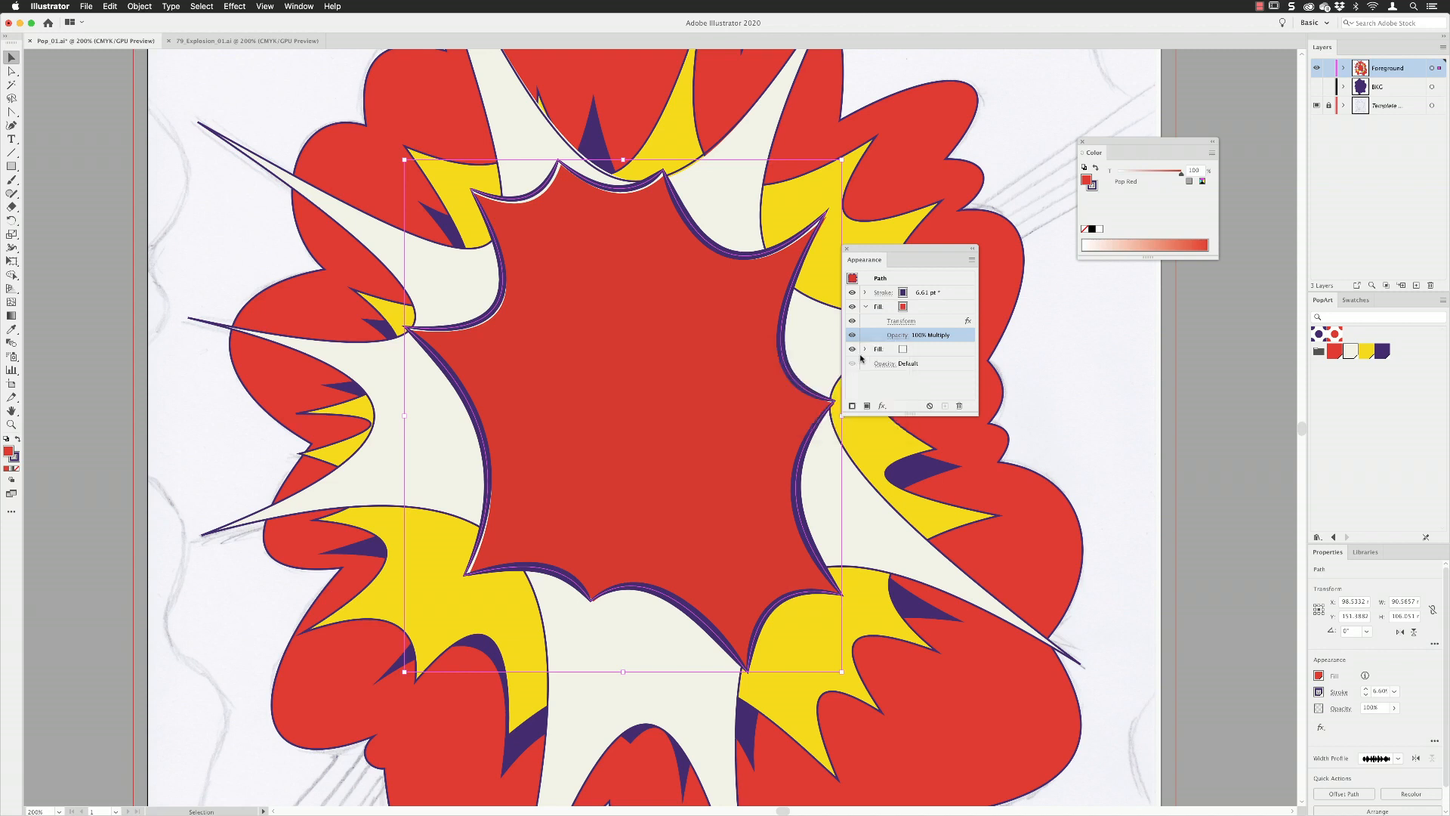
{"action": "left_click", "coordinate": [865, 306]}
Stack the burst's red fill above its purple stroke, and deselect the artwork to inspect the overprint look.
{"action": "left_click", "coordinate": [926, 310]}
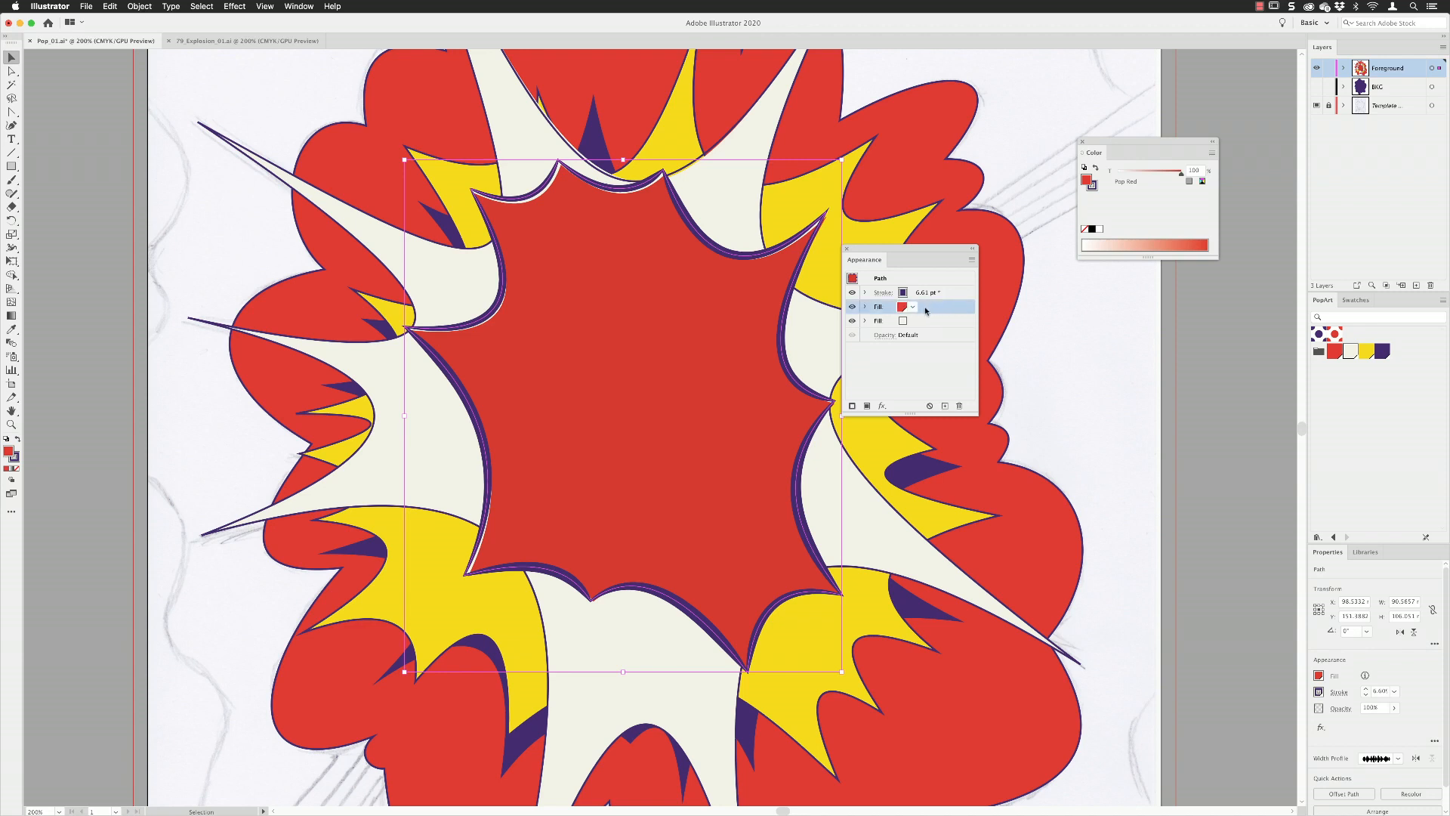
{"action": "left_click_drag", "start_coordinate": [930, 308], "coordinate": [931, 291]}
{"action": "key", "text": "super+equal"}
{"action": "key", "text": "super+equal"}
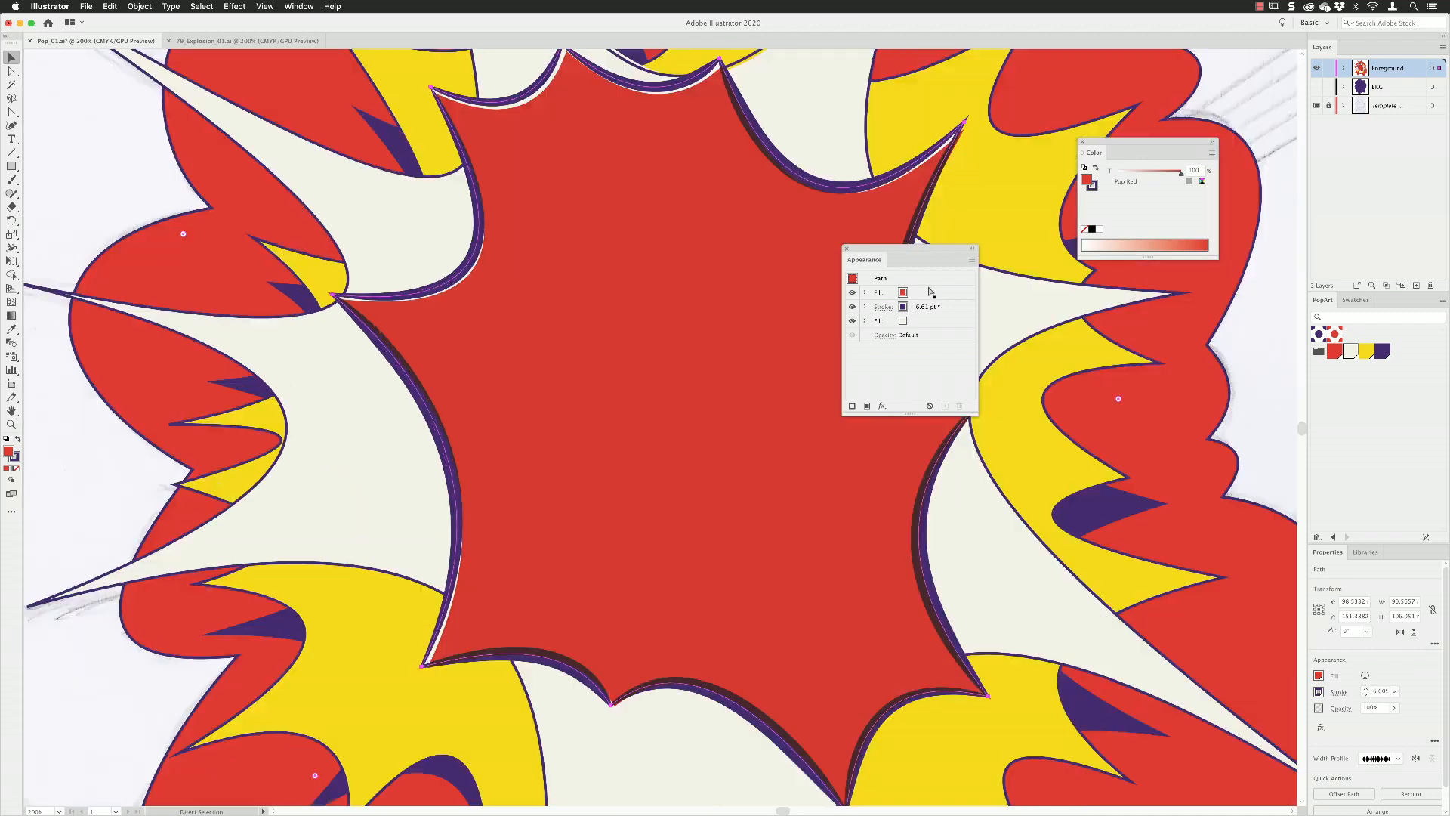
{"action": "key", "text": "space"}
{"action": "left_click_drag", "start_coordinate": [776, 139], "coordinate": [576, 308]}
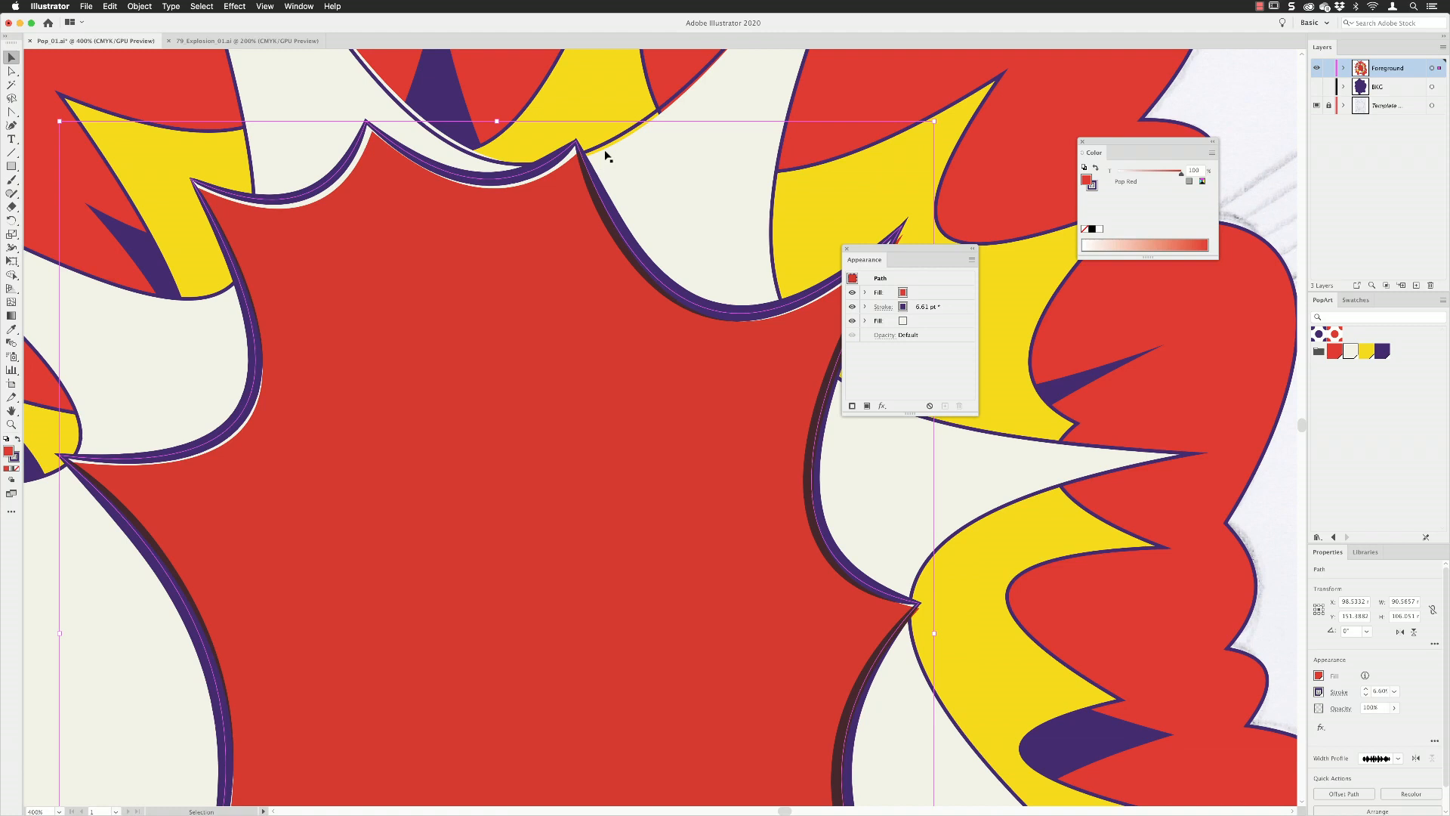
{"action": "left_click", "coordinate": [202, 6]}
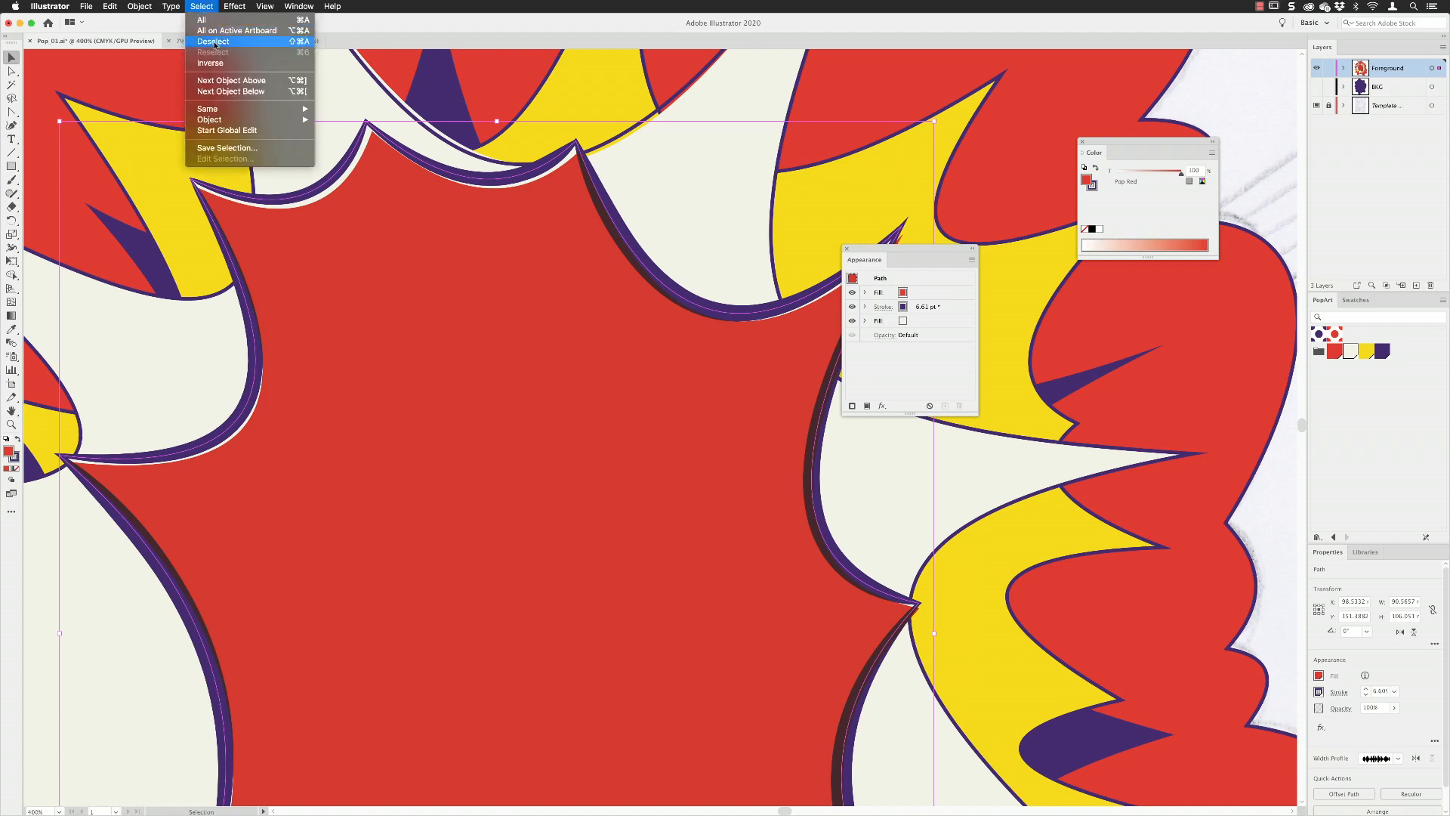
{"action": "left_click", "coordinate": [215, 42]}
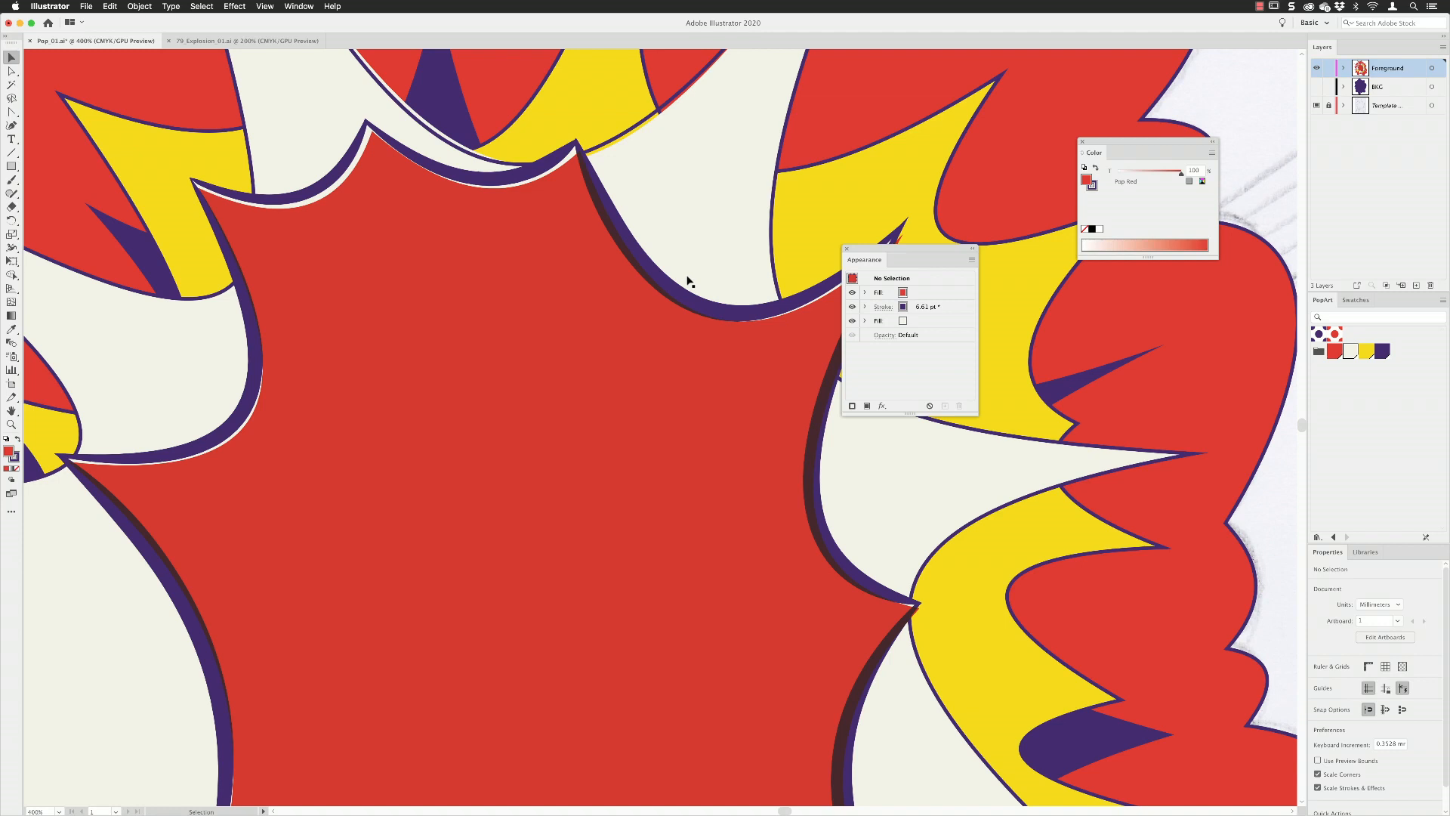
Start a Roughen effect on the central burst's purple stroke with smooth points.
{"action": "left_click", "coordinate": [476, 262]}
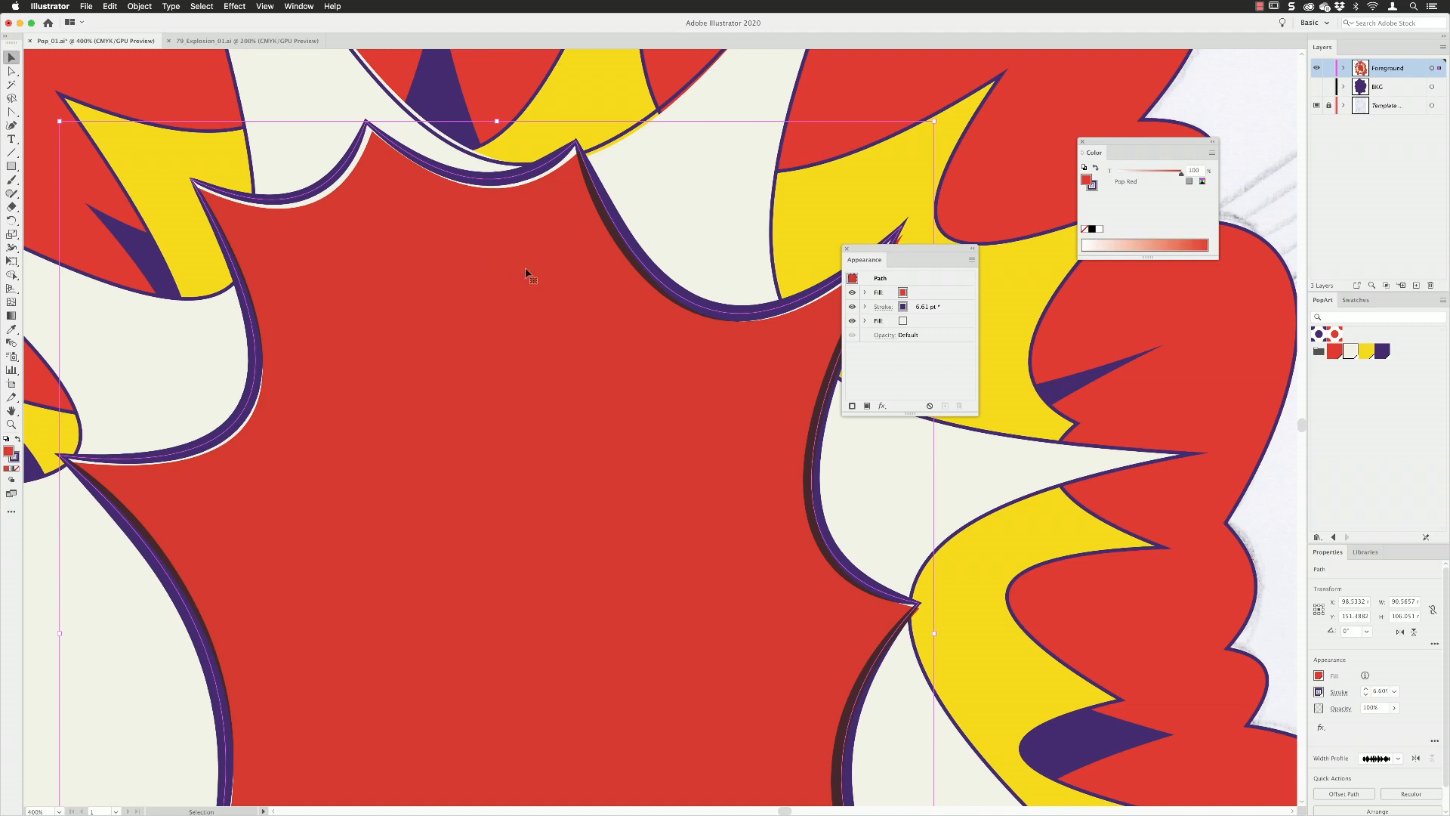
{"action": "left_click", "coordinate": [951, 306]}
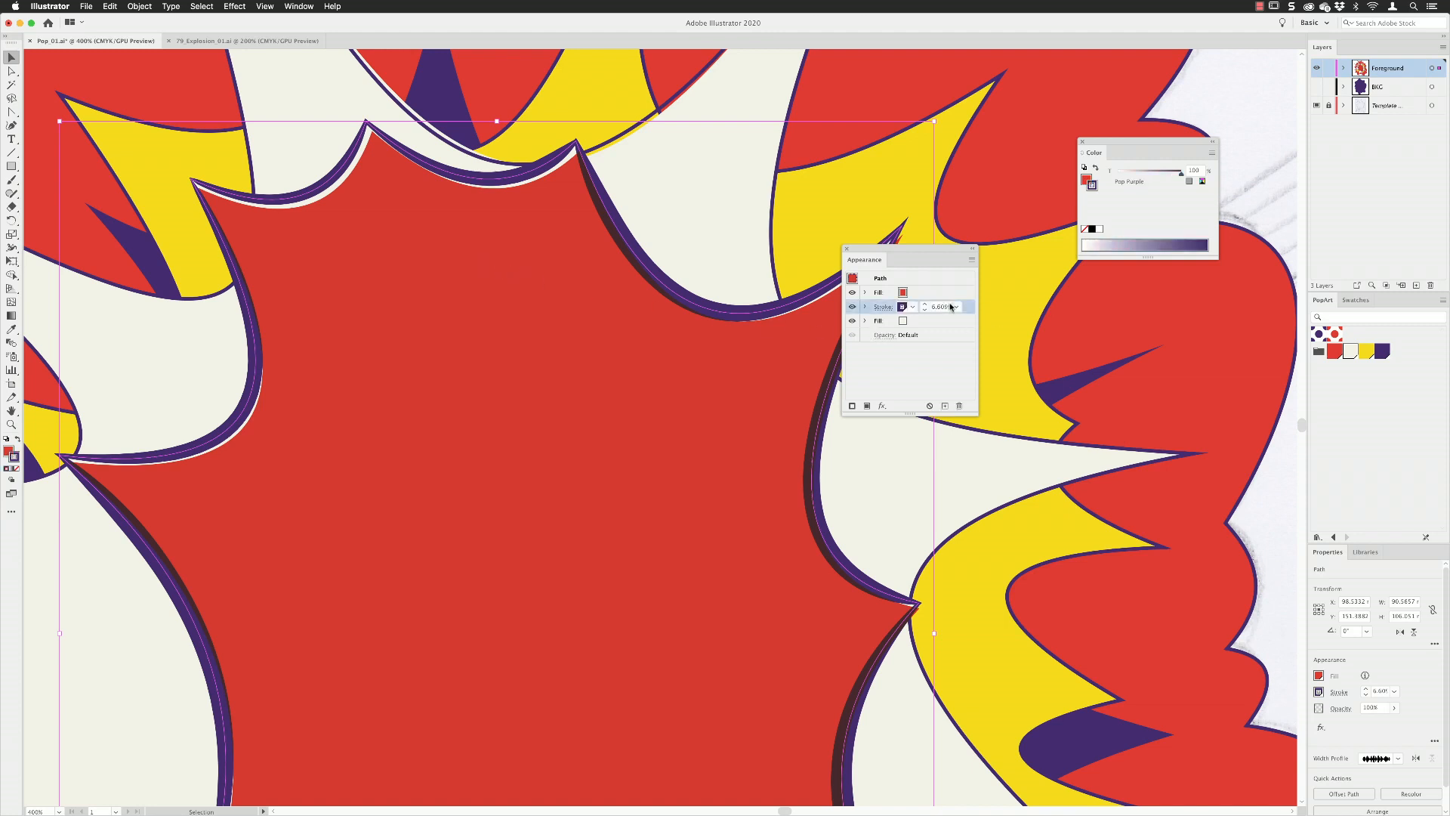
{"action": "left_click", "coordinate": [882, 406]}
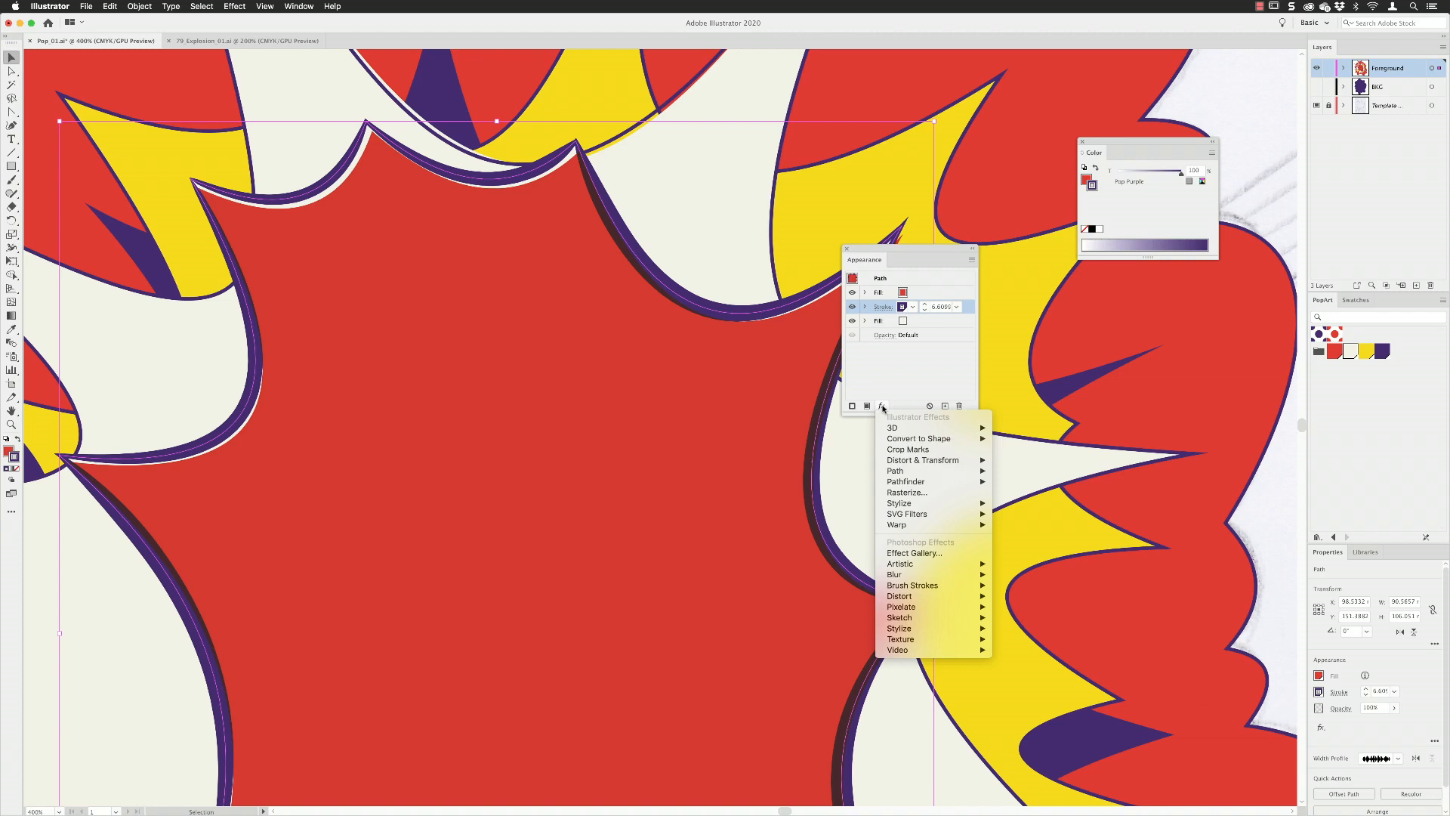
{"action": "mouse_move", "coordinate": [906, 459]}
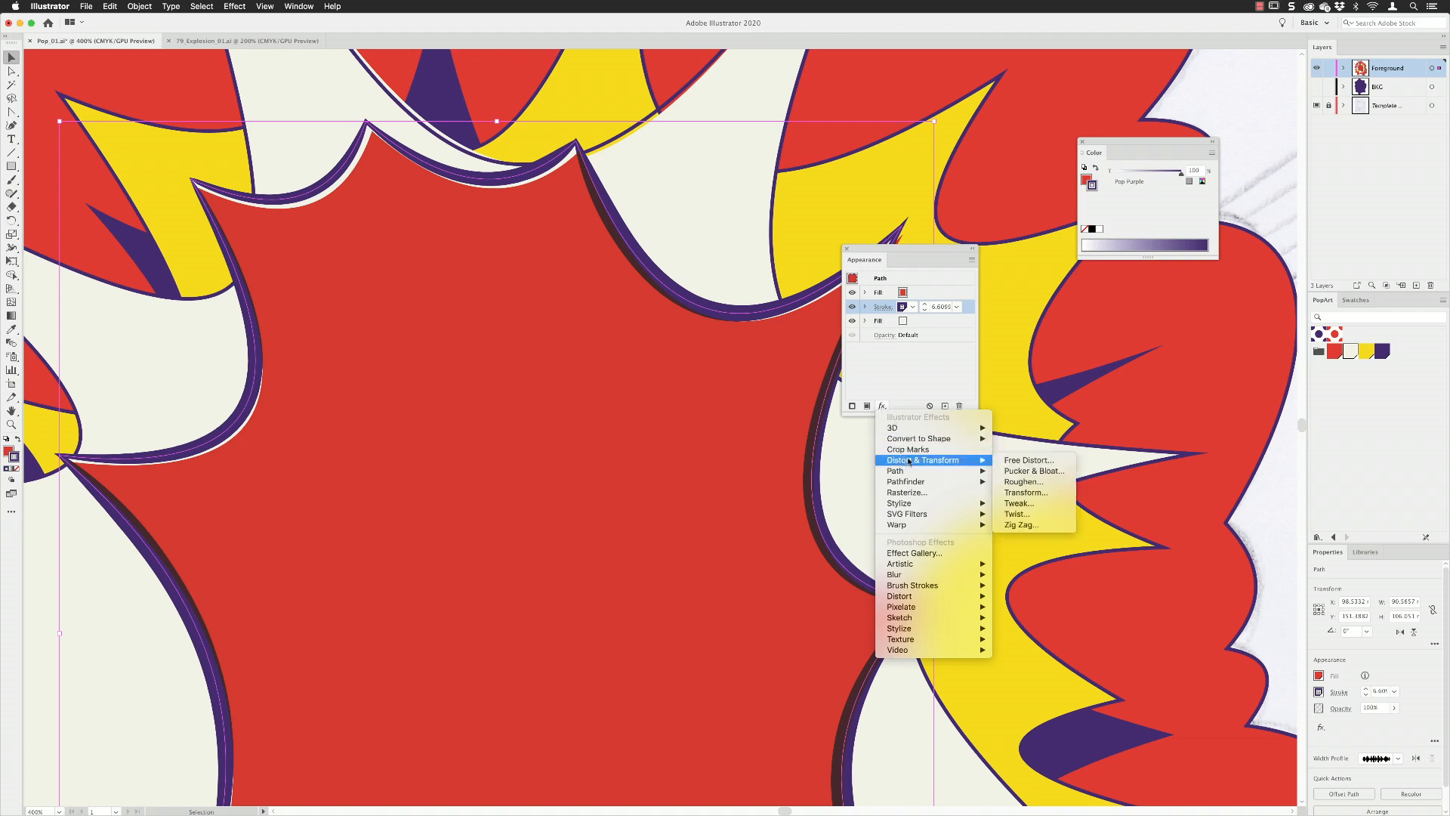
{"action": "left_click", "coordinate": [1019, 481]}
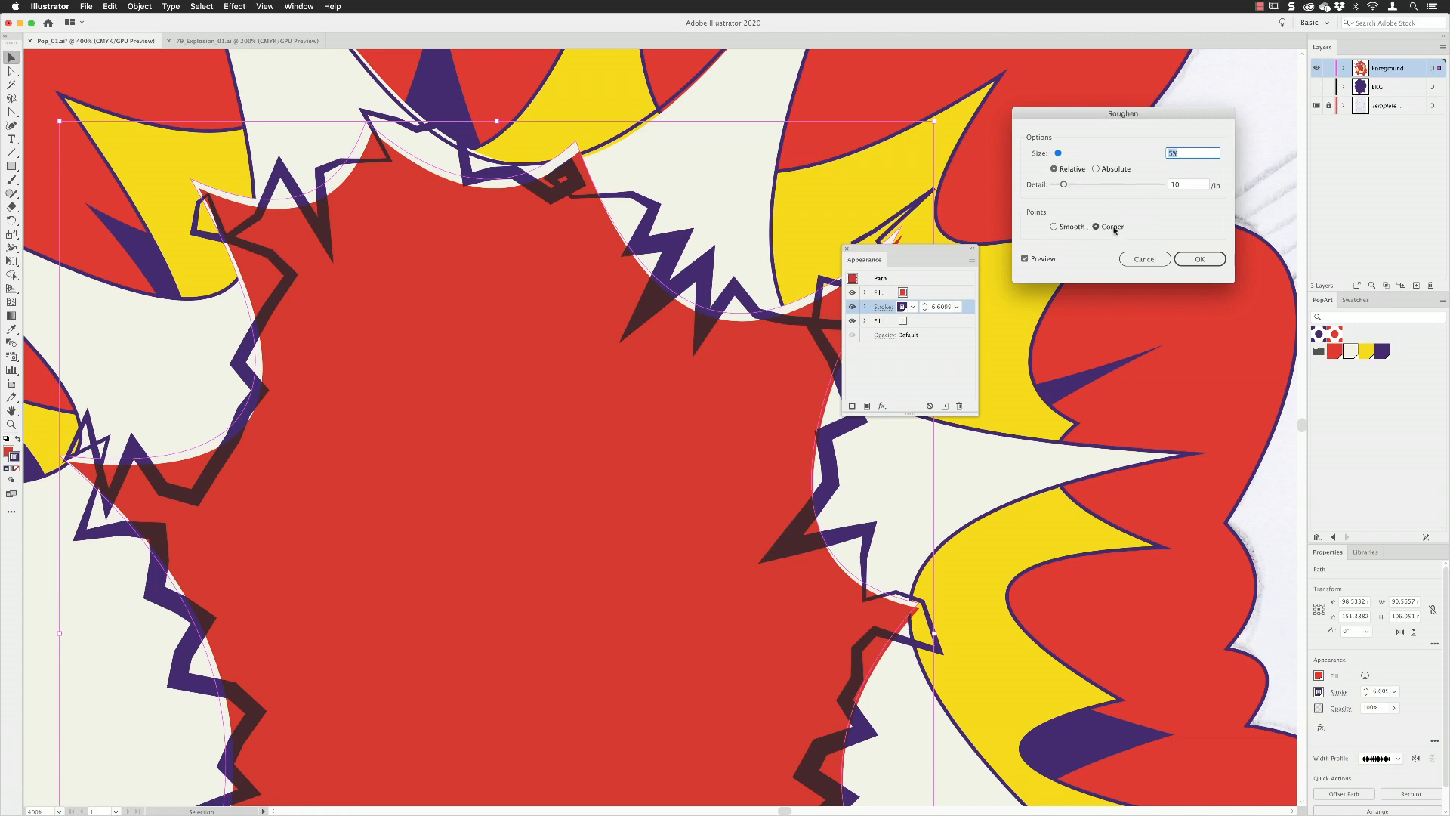
{"action": "left_click", "coordinate": [1053, 228]}
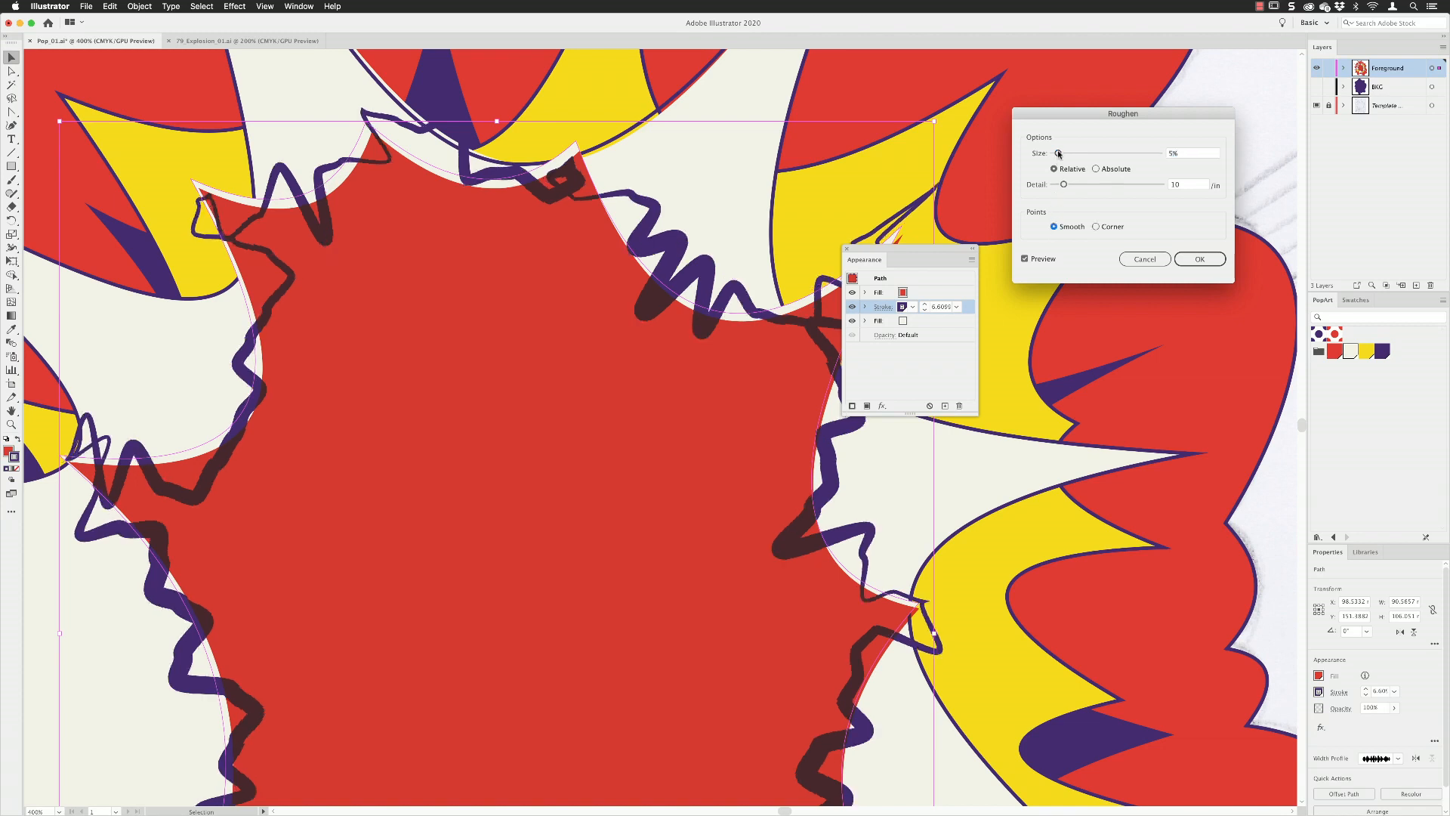
Set the Roughen size to 0.05% relative, raise the detail to its maximum, and apply the effect.
{"action": "left_click", "coordinate": [1198, 154]}
{"action": "type", "text": "0.05"}
{"action": "key", "text": "Tab"}
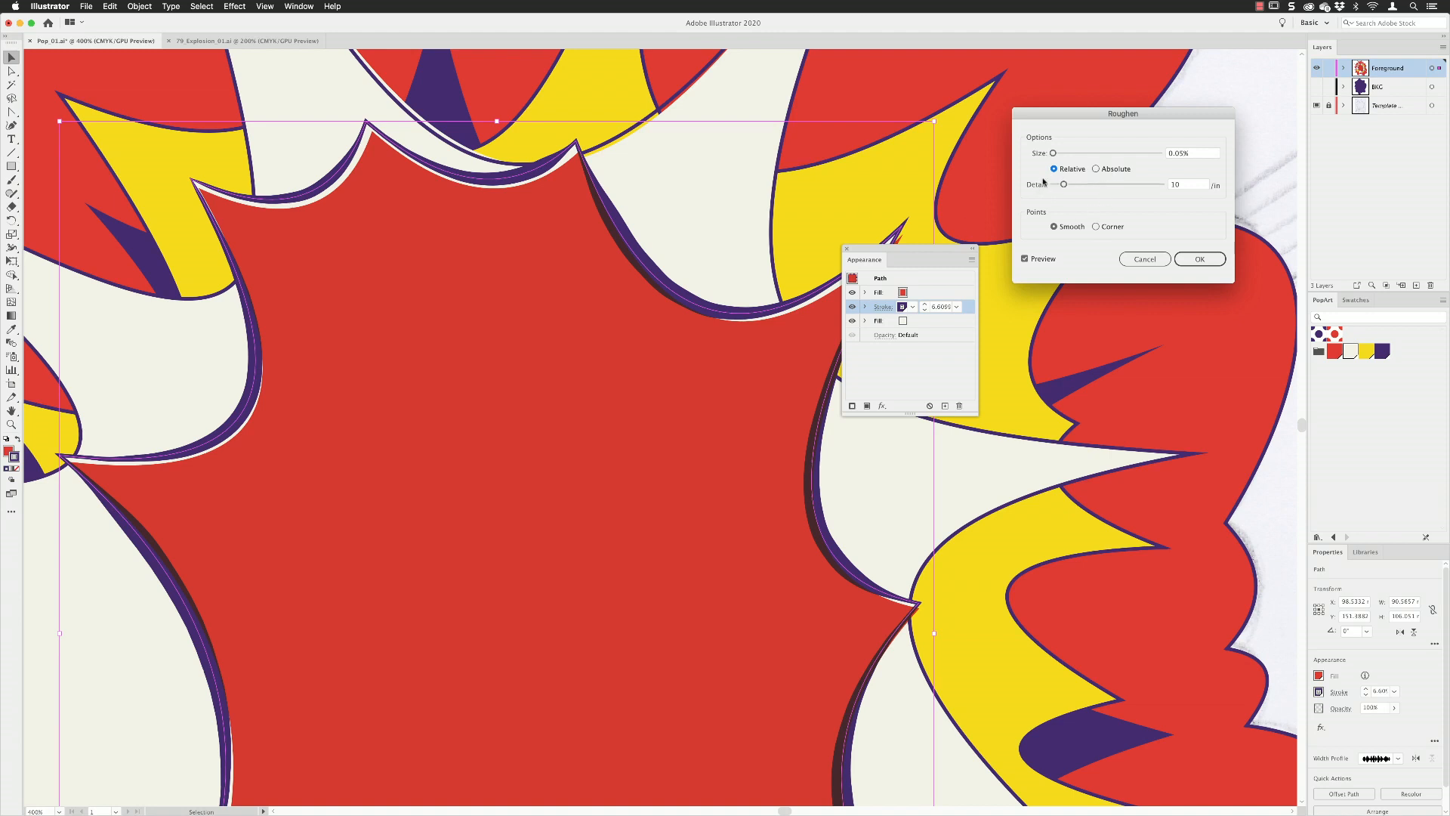
{"action": "left_click_drag", "start_coordinate": [1063, 185], "coordinate": [1175, 186]}
{"action": "left_click", "coordinate": [1199, 259]}
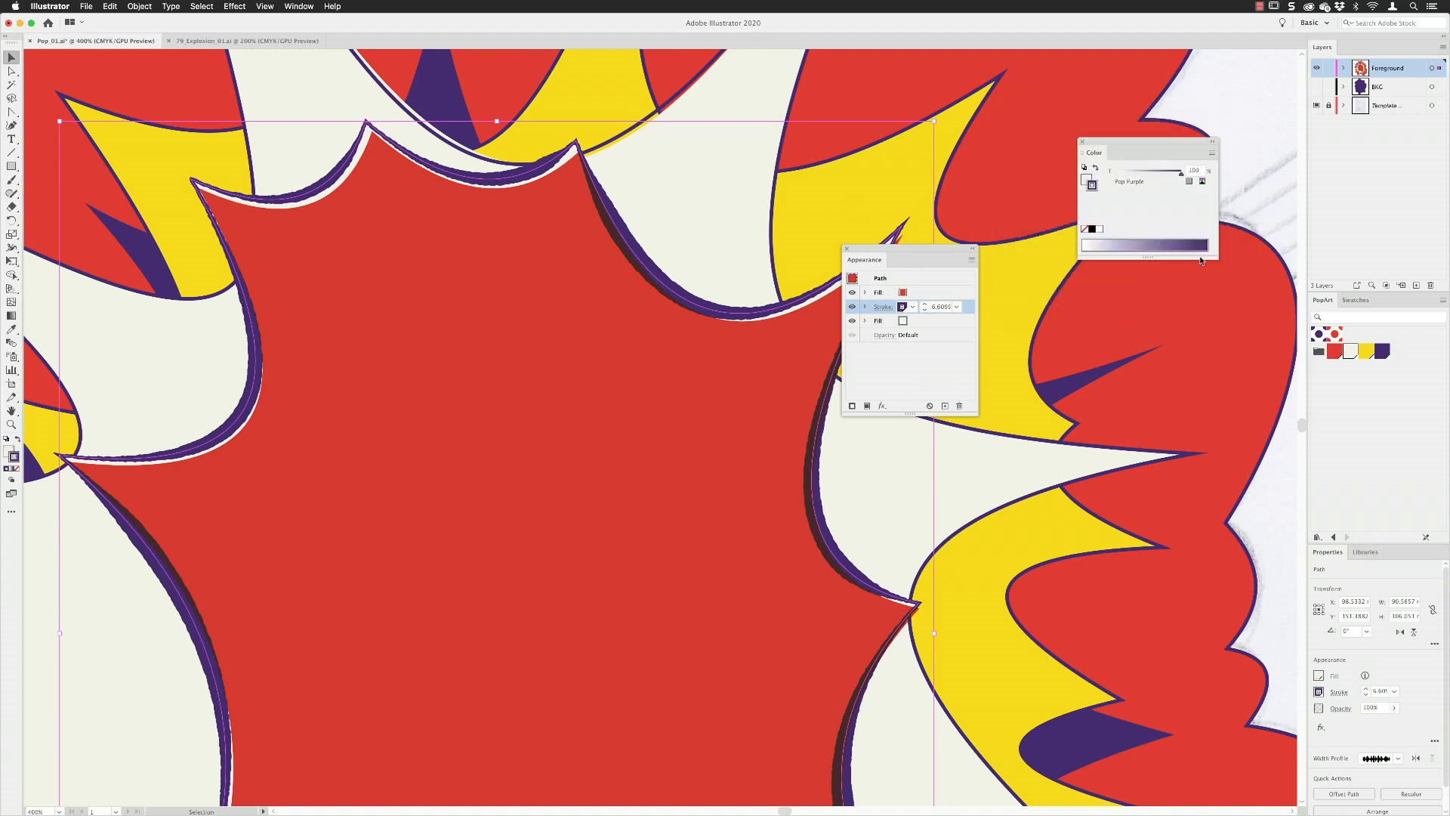
Widen the outline of the white spikes along their valleys with the Width tool, to about 9 pt.
{"action": "left_click", "coordinate": [897, 374]}
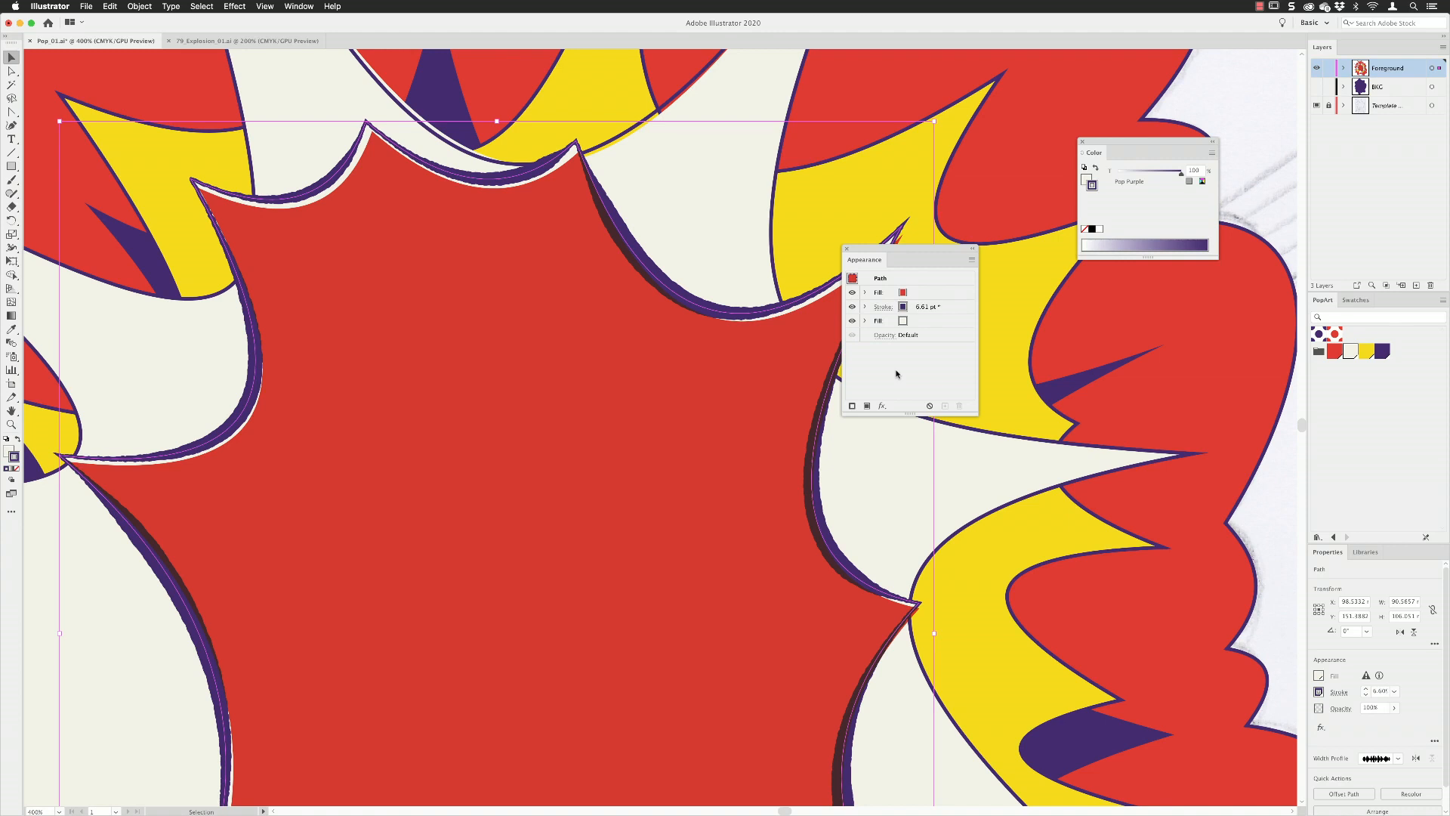
{"action": "key", "text": "a"}
{"action": "key", "text": "super+minus"}
{"action": "key", "text": "super+minus"}
{"action": "key", "text": "v"}
{"action": "scroll", "coordinate": [650, 343], "scroll_direction": "right", "scroll_amount": 3}
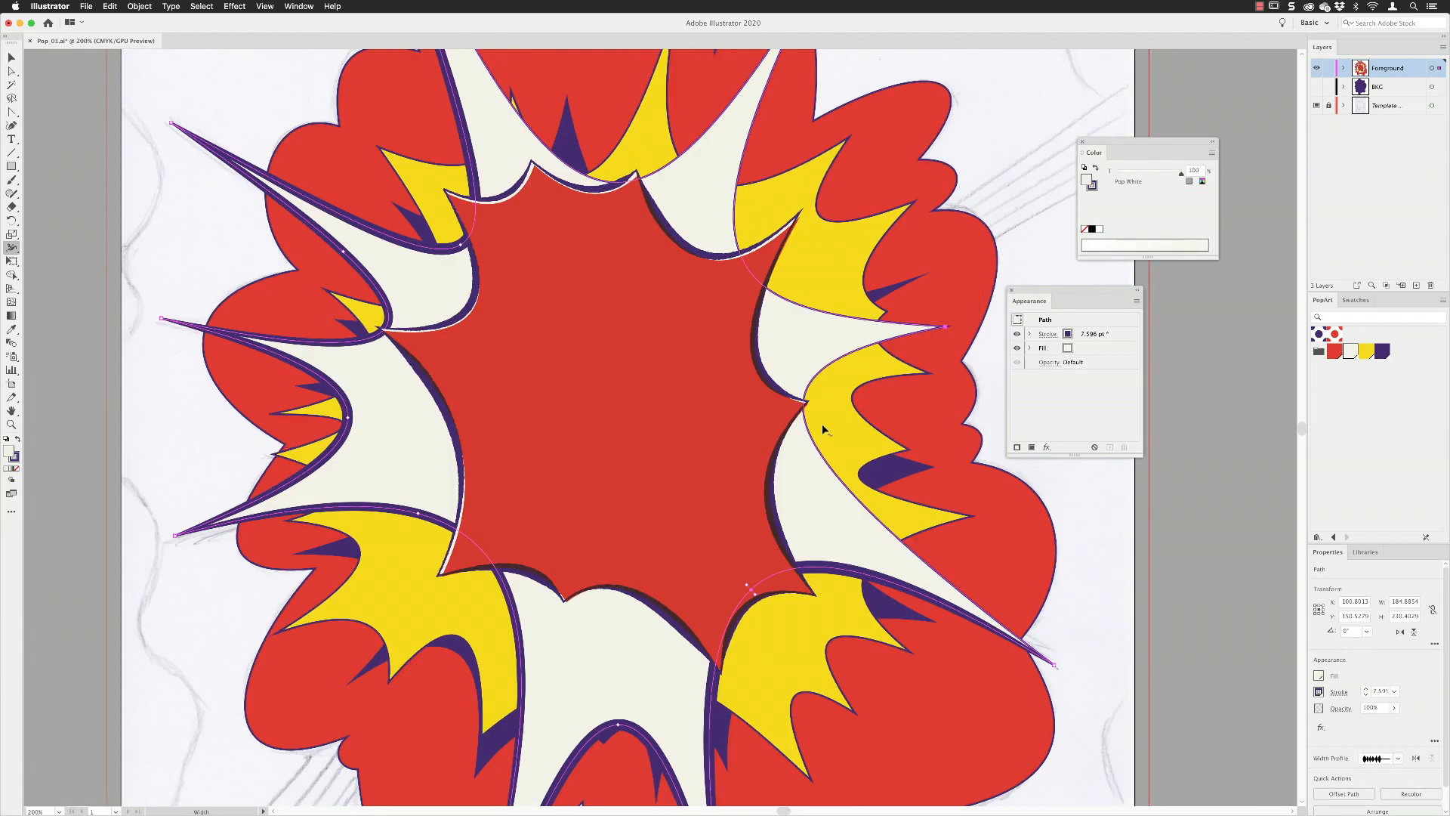
{"action": "left_click_drag", "start_coordinate": [804, 405], "coordinate": [811, 405]}
{"action": "left_click_drag", "start_coordinate": [741, 253], "coordinate": [747, 250]}
Reapply the last Roughen effect to the white spikes' purple stroke.
{"action": "left_click", "coordinate": [1110, 333]}
{"action": "left_click", "coordinate": [234, 7]}
{"action": "left_click", "coordinate": [242, 23]}
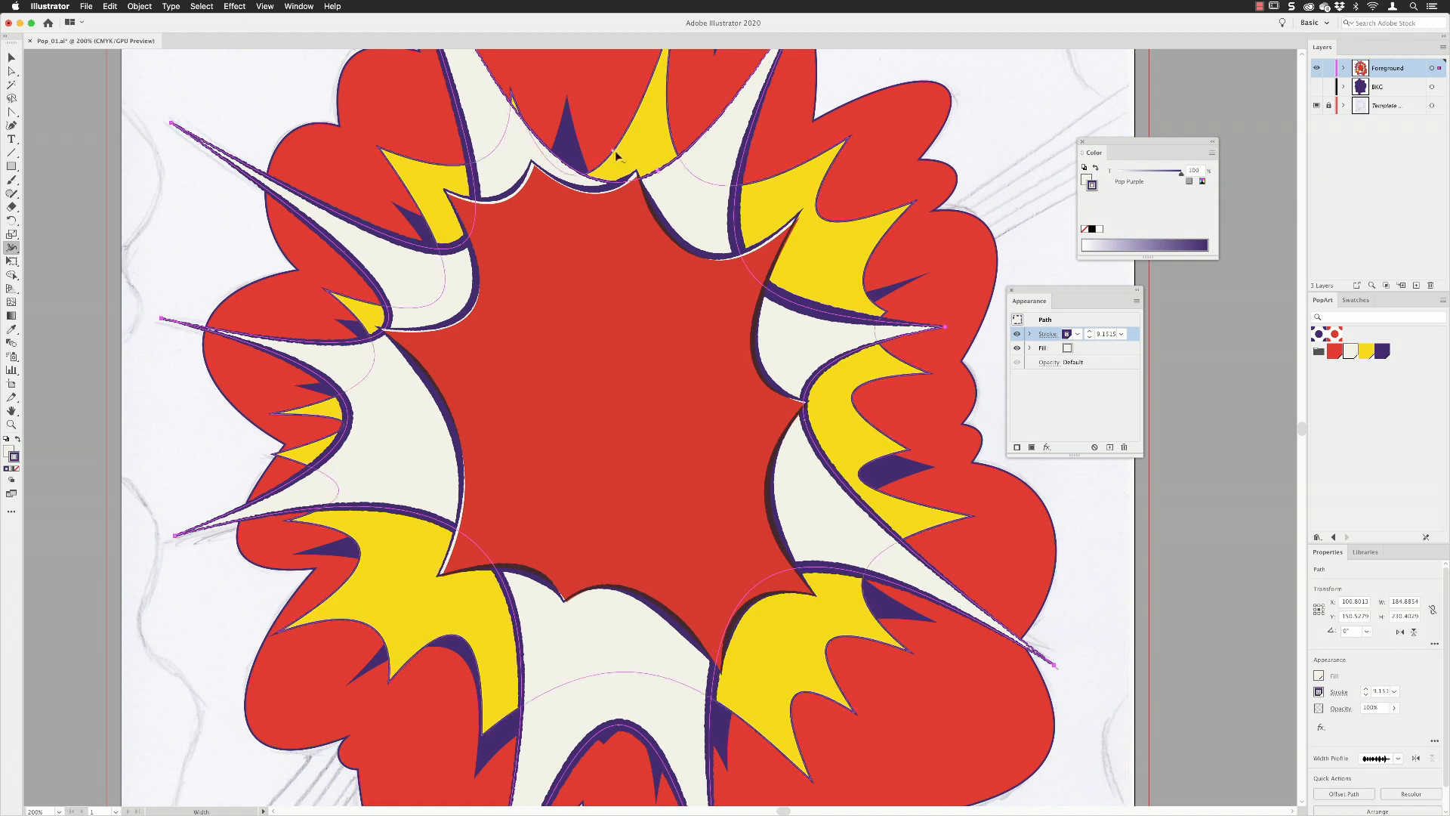
Widen the yellow flame shape's outline at its upper and left valleys with the Width tool.
{"action": "left_click_drag", "start_coordinate": [595, 170], "coordinate": [599, 175]}
{"action": "left_click_drag", "start_coordinate": [442, 295], "coordinate": [446, 296]}
{"action": "scroll", "coordinate": [622, 427], "scroll_direction": "down", "scroll_amount": 2}
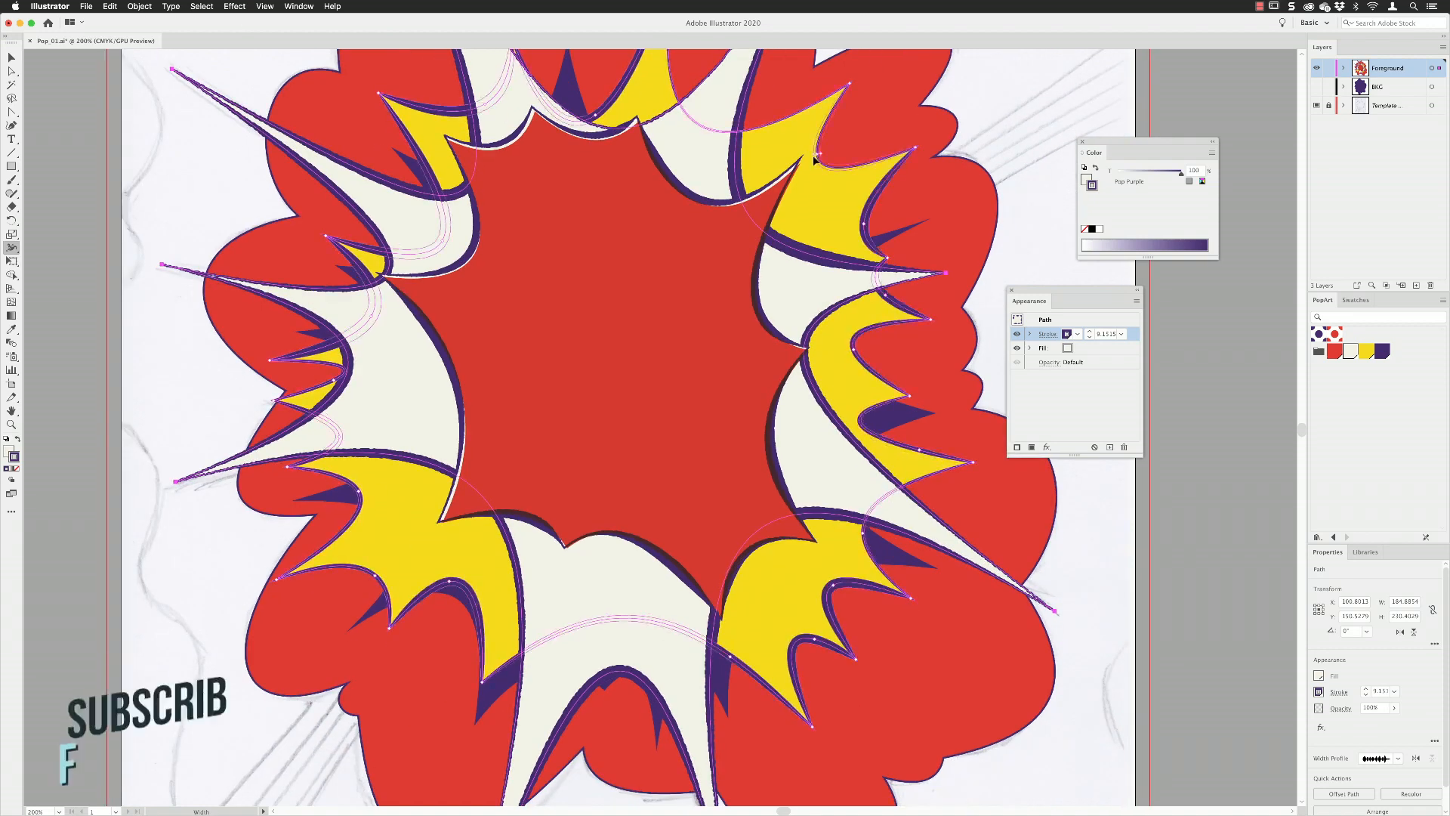
{"action": "scroll", "coordinate": [944, 377], "scroll_direction": "up", "scroll_amount": 2}
Add a second fill to the yellow flame shape, offset it with a Transform effect, and stack it above the stroke.
{"action": "left_click", "coordinate": [1031, 447]}
{"action": "key", "text": "v"}
{"action": "left_click", "coordinate": [854, 454]}
{"action": "left_click", "coordinate": [1031, 447]}
{"action": "left_click", "coordinate": [1077, 361]}
{"action": "left_click", "coordinate": [1047, 447]}
{"action": "key", "text": "Tab"}
{"action": "key", "text": "Tab"}
{"action": "left_click", "coordinate": [1177, 422]}
{"action": "left_click_drag", "start_coordinate": [1045, 348], "coordinate": [1045, 327]}
Apply a 0.05% Roughen effect with smooth points and raised detail to the yellow shape's stroke and the dark purple spikes.
{"action": "left_click", "coordinate": [1030, 334]}
{"action": "left_click", "coordinate": [1103, 348]}
{"action": "left_click", "coordinate": [1046, 447]}
{"action": "left_click", "coordinate": [1189, 515]}
{"action": "type", "text": "0.05"}
{"action": "left_click", "coordinate": [1054, 227]}
{"action": "left_click_drag", "start_coordinate": [1061, 185], "coordinate": [1157, 188]}
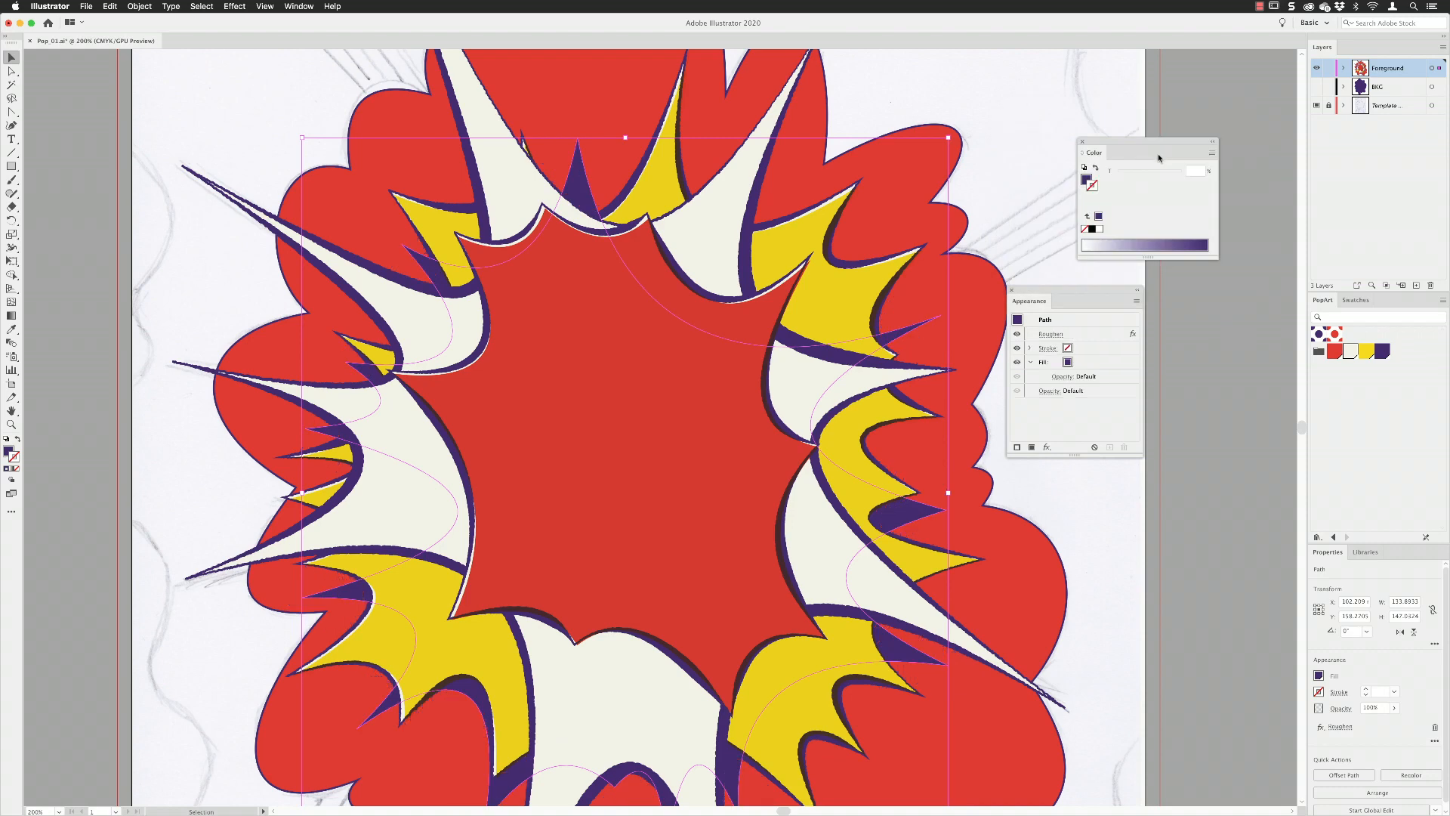
Fill the outer cloud with the red dot pattern and widen its purple outline along the left and lower-left lobes.
{"action": "left_click", "coordinate": [1334, 333]}
{"action": "left_click_drag", "start_coordinate": [857, 147], "coordinate": [868, 232]}
{"action": "key", "text": "shift+w"}
{"action": "left_click_drag", "start_coordinate": [301, 273], "coordinate": [292, 268]}
{"action": "left_click_drag", "start_coordinate": [232, 445], "coordinate": [223, 442]}
{"action": "left_click_drag", "start_coordinate": [265, 604], "coordinate": [291, 437]}
{"action": "left_click_drag", "start_coordinate": [389, 721], "coordinate": [344, 460]}
{"action": "left_click_drag", "start_coordinate": [453, 701], "coordinate": [453, 712]}
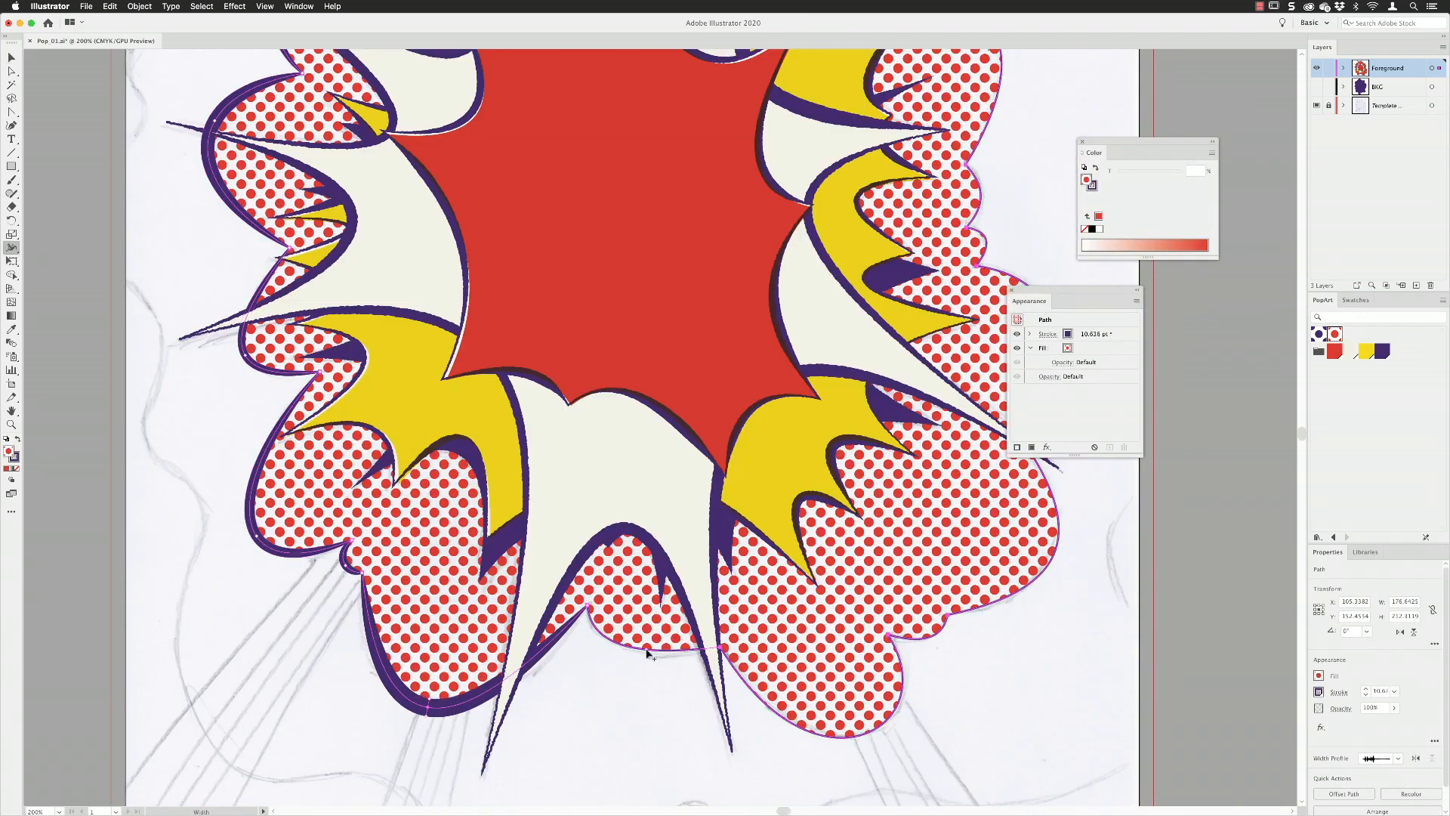
Widen the cloud's outline around its remaining lower, right and upper lobes, up to 12 pt.
{"action": "left_click_drag", "start_coordinate": [1059, 447], "coordinate": [940, 724]}
{"action": "left_click_drag", "start_coordinate": [939, 509], "coordinate": [945, 511]}
{"action": "left_click_drag", "start_coordinate": [868, 385], "coordinate": [867, 524]}
{"action": "left_click_drag", "start_coordinate": [877, 353], "coordinate": [882, 351]}
{"action": "left_click_drag", "start_coordinate": [826, 198], "coordinate": [856, 342]}
{"action": "left_click_drag", "start_coordinate": [695, 231], "coordinate": [696, 223]}
{"action": "left_click_drag", "start_coordinate": [264, 315], "coordinate": [257, 308]}
{"action": "left_click_drag", "start_coordinate": [627, 315], "coordinate": [627, 310]}
{"action": "left_click_drag", "start_coordinate": [456, 249], "coordinate": [456, 243]}
{"action": "scroll", "coordinate": [256, 389], "scroll_direction": "down", "scroll_amount": 10}
{"action": "scroll", "coordinate": [529, 339], "scroll_direction": "right", "scroll_amount": 5}
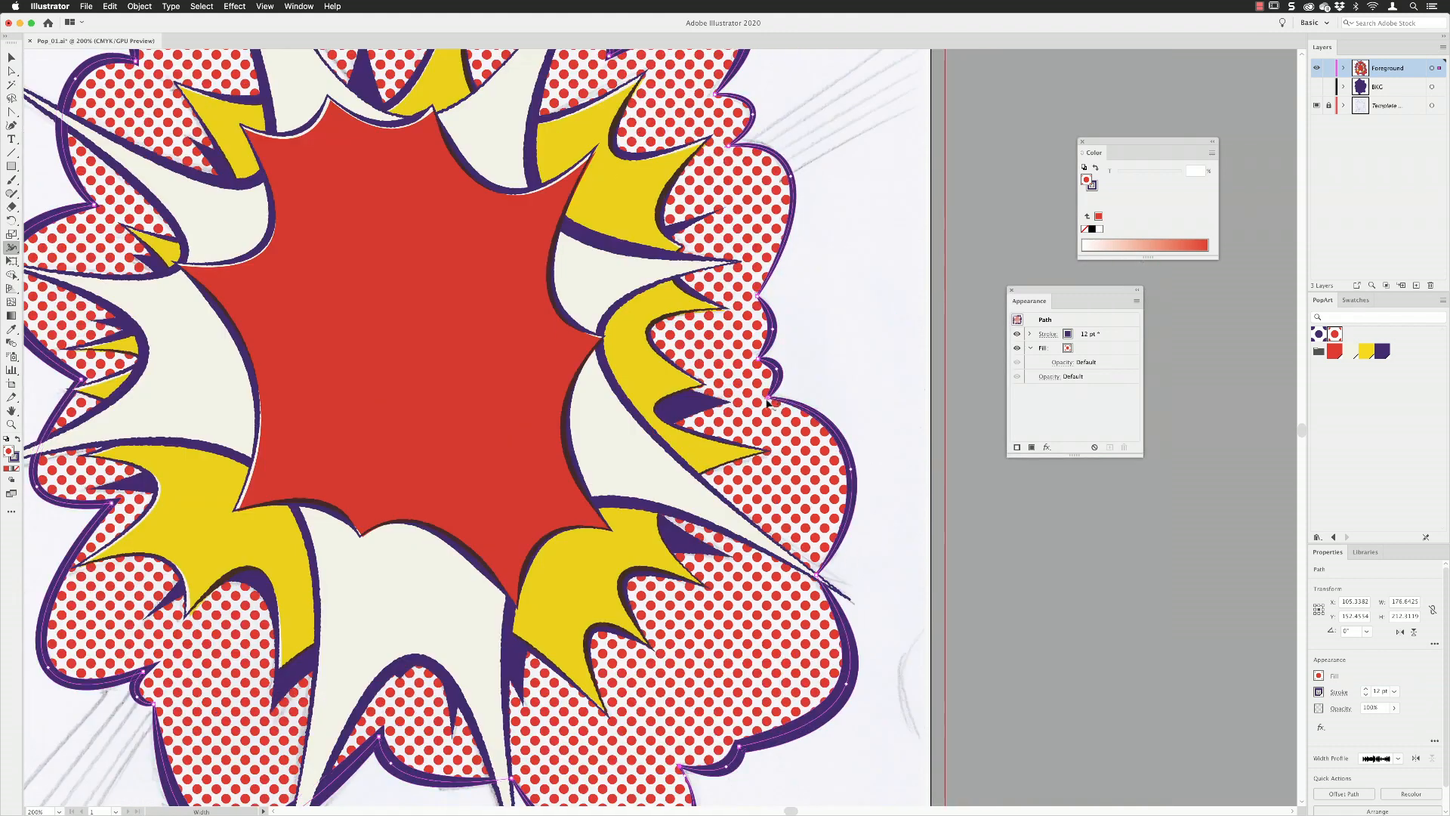
{"action": "left_click_drag", "start_coordinate": [759, 294], "coordinate": [763, 291]}
{"action": "left_click_drag", "start_coordinate": [740, 151], "coordinate": [882, 391]}
Duplicate the cloud's red dot pattern fill and change the lower copy to Pop White.
{"action": "key", "text": "v"}
{"action": "left_click_drag", "start_coordinate": [1046, 290], "coordinate": [925, 268]}
{"action": "left_click", "coordinate": [908, 327]}
{"action": "left_click", "coordinate": [965, 326]}
{"action": "left_click", "coordinate": [987, 425]}
{"action": "left_click", "coordinate": [947, 340]}
{"action": "left_click", "coordinate": [923, 384]}
Set the cloud's dotted fill to Multiply and stack it above the purple stroke.
{"action": "left_click", "coordinate": [907, 325]}
{"action": "left_click", "coordinate": [940, 340]}
{"action": "left_click_drag", "start_coordinate": [923, 325], "coordinate": [923, 307]}
Scale the cloud's dotted fill to 99% horizontally and vertically with a Transform effect.
{"action": "left_click", "coordinate": [925, 425]}
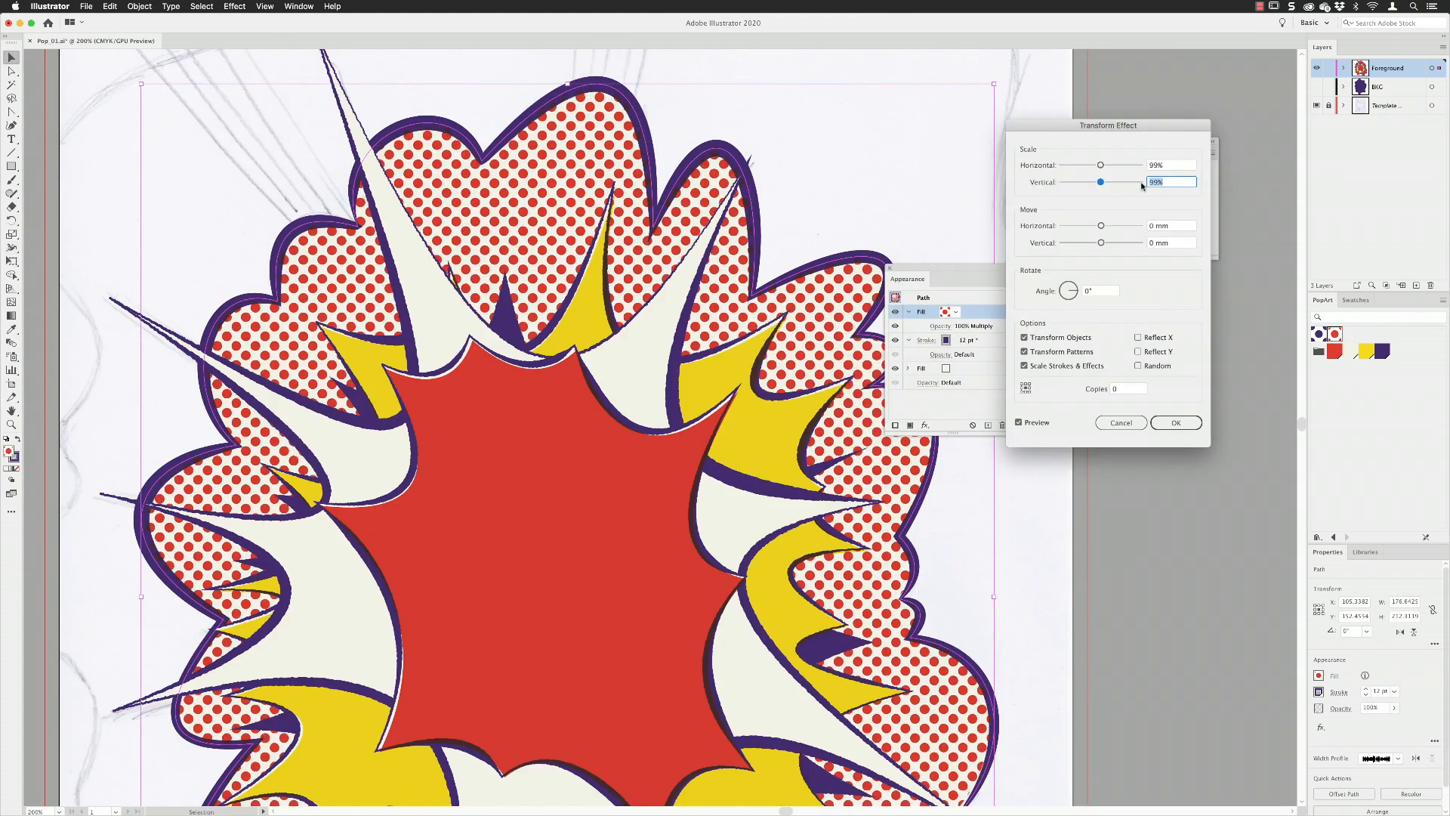
{"action": "left_click", "coordinate": [1177, 421]}
Apply a Roughen effect to the cloud's purple stroke.
{"action": "left_click", "coordinate": [908, 312]}
{"action": "left_click", "coordinate": [908, 325]}
{"action": "left_click", "coordinate": [1001, 326]}
{"action": "left_click", "coordinate": [925, 425]}
{"action": "left_click", "coordinate": [1068, 503]}
{"action": "left_click", "coordinate": [1201, 259]}
Show the BKG layer and draw a rectangle on it covering the whole artboard out to the bleed.
{"action": "key", "text": "super+0"}
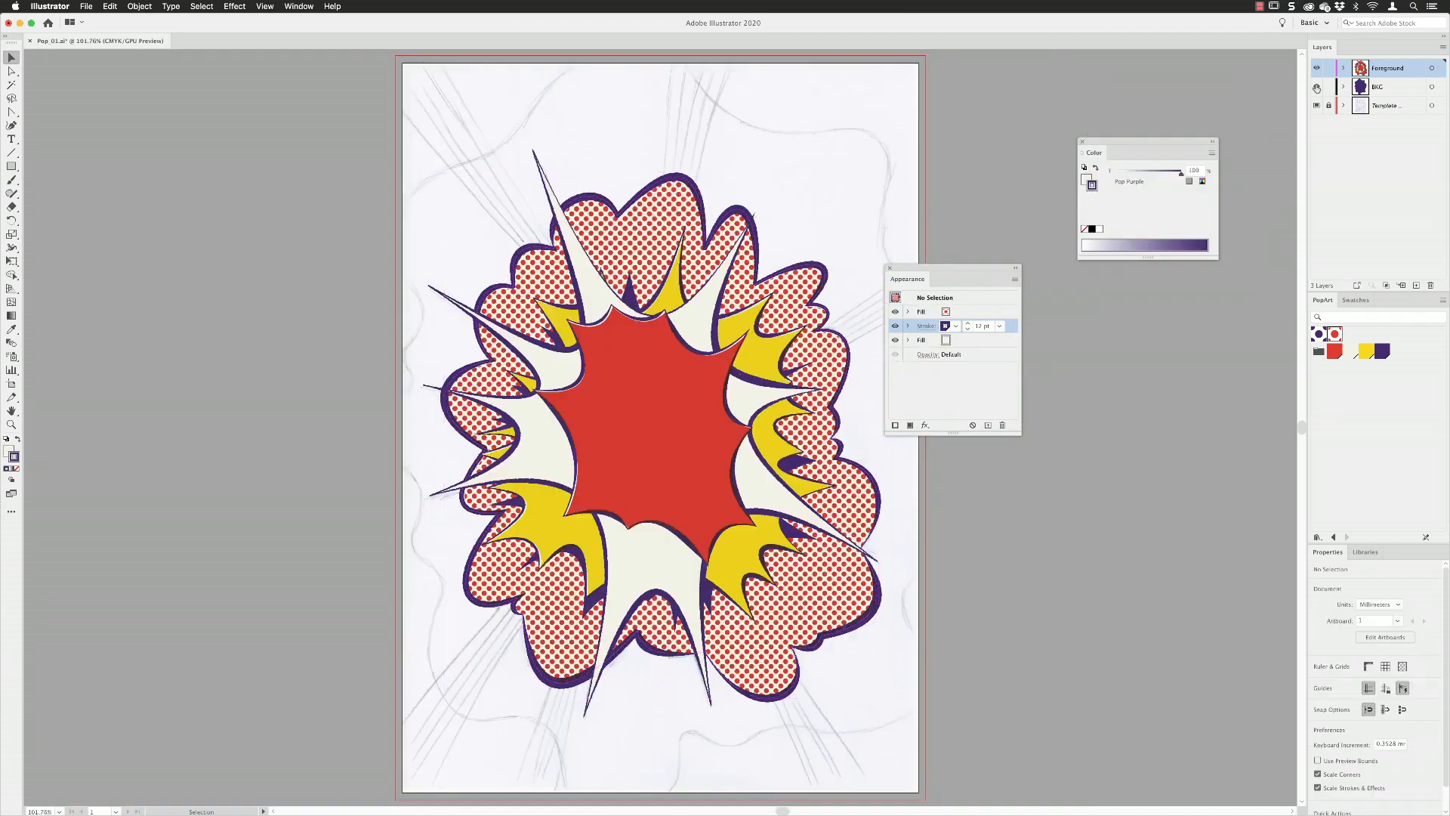
{"action": "left_click", "coordinate": [1316, 87]}
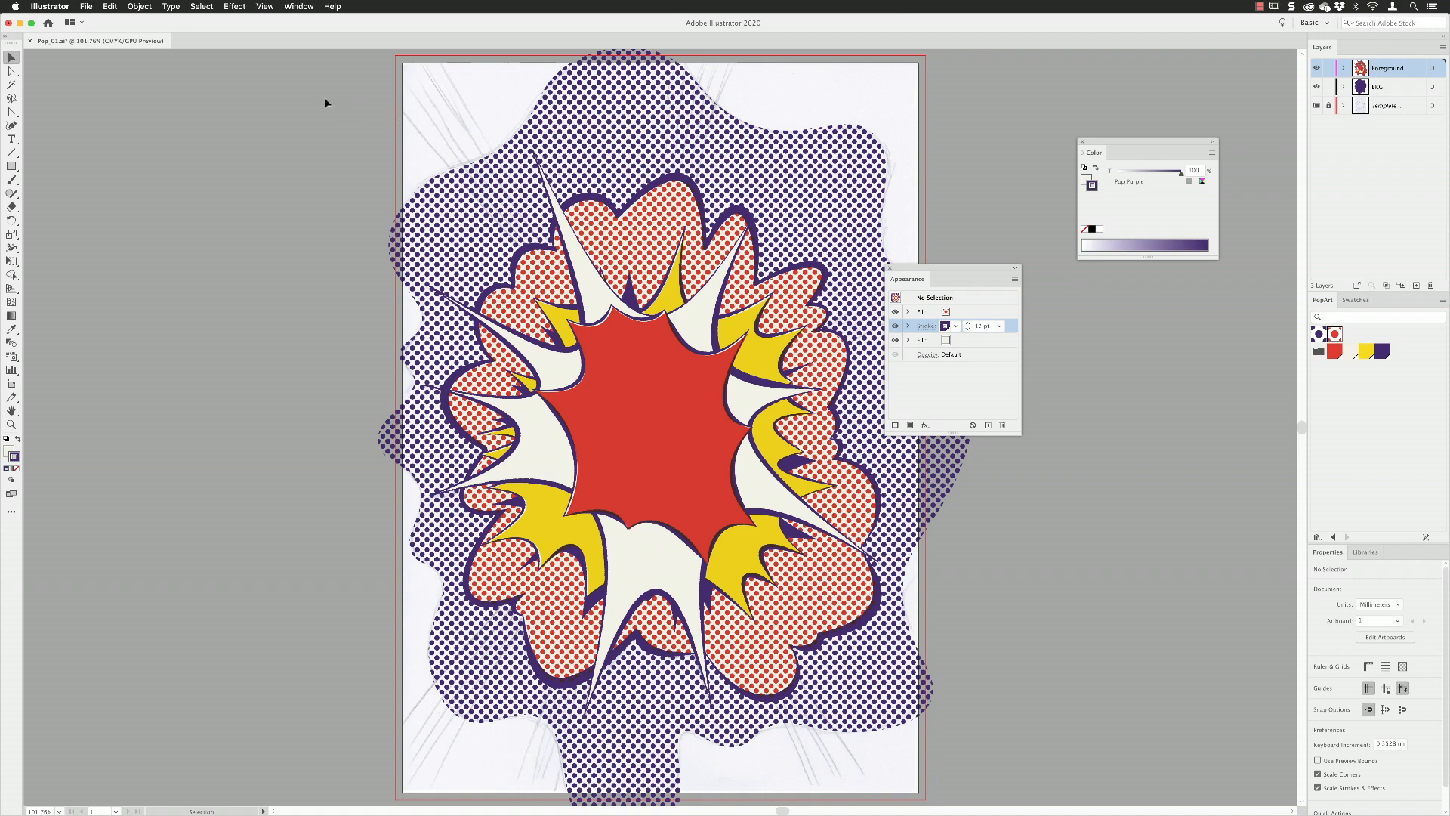
{"action": "left_click", "coordinate": [12, 166]}
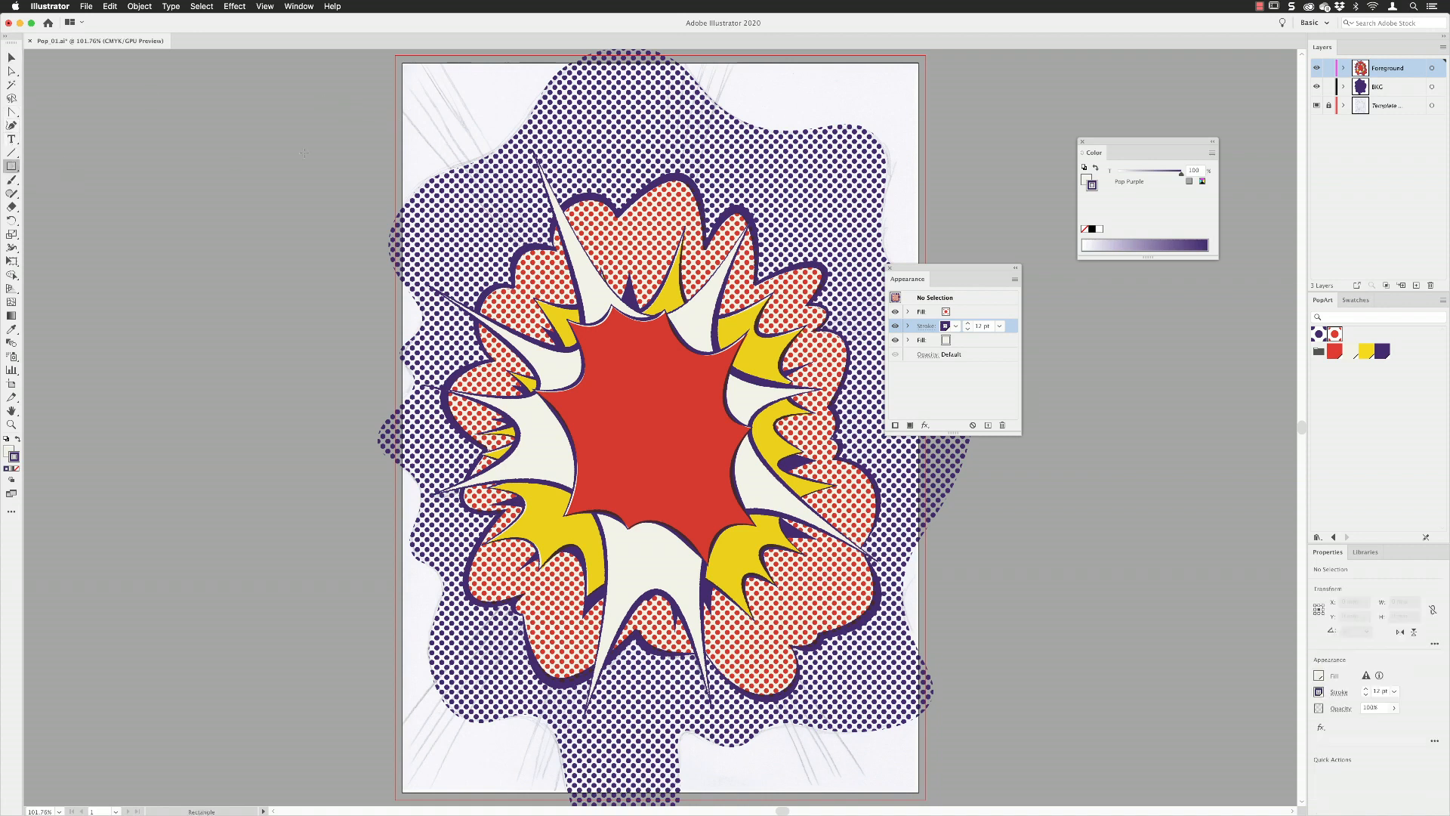
{"action": "left_click", "coordinate": [1408, 88]}
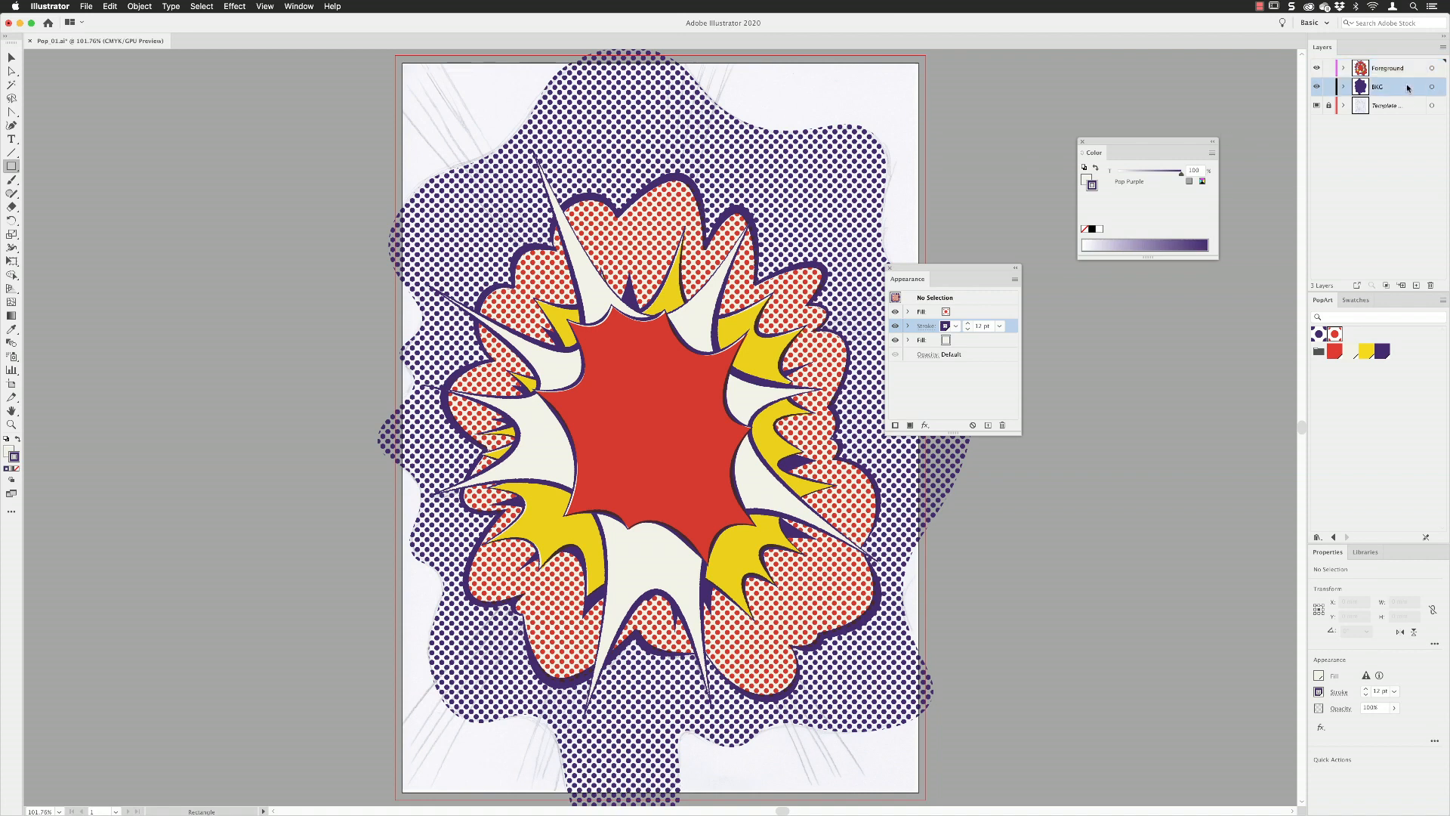
{"action": "left_click_drag", "start_coordinate": [395, 55], "coordinate": [925, 350]}
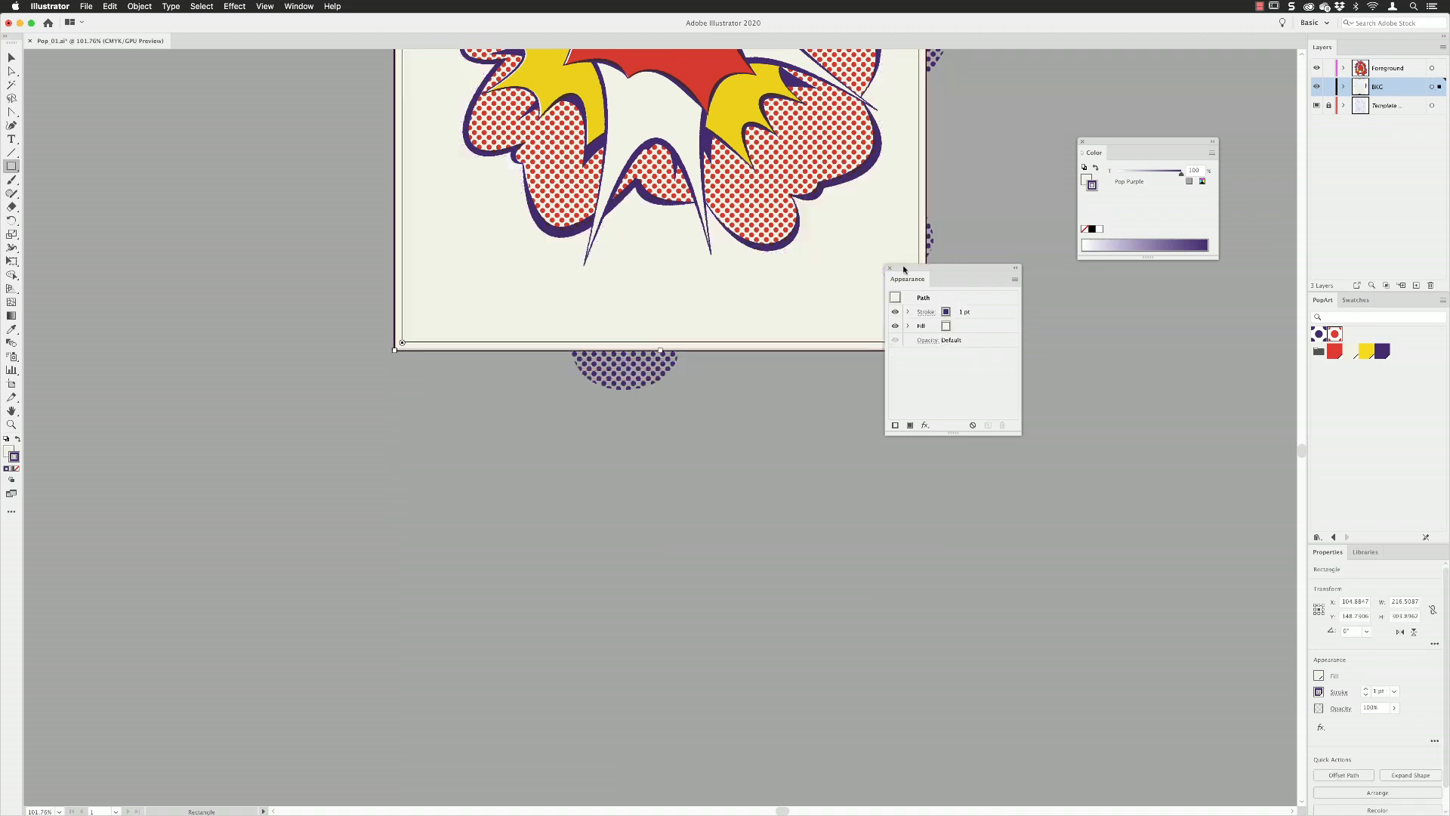
{"action": "left_click_drag", "start_coordinate": [904, 269], "coordinate": [1054, 271]}
{"action": "left_click_drag", "start_coordinate": [736, 201], "coordinate": [689, 620]}
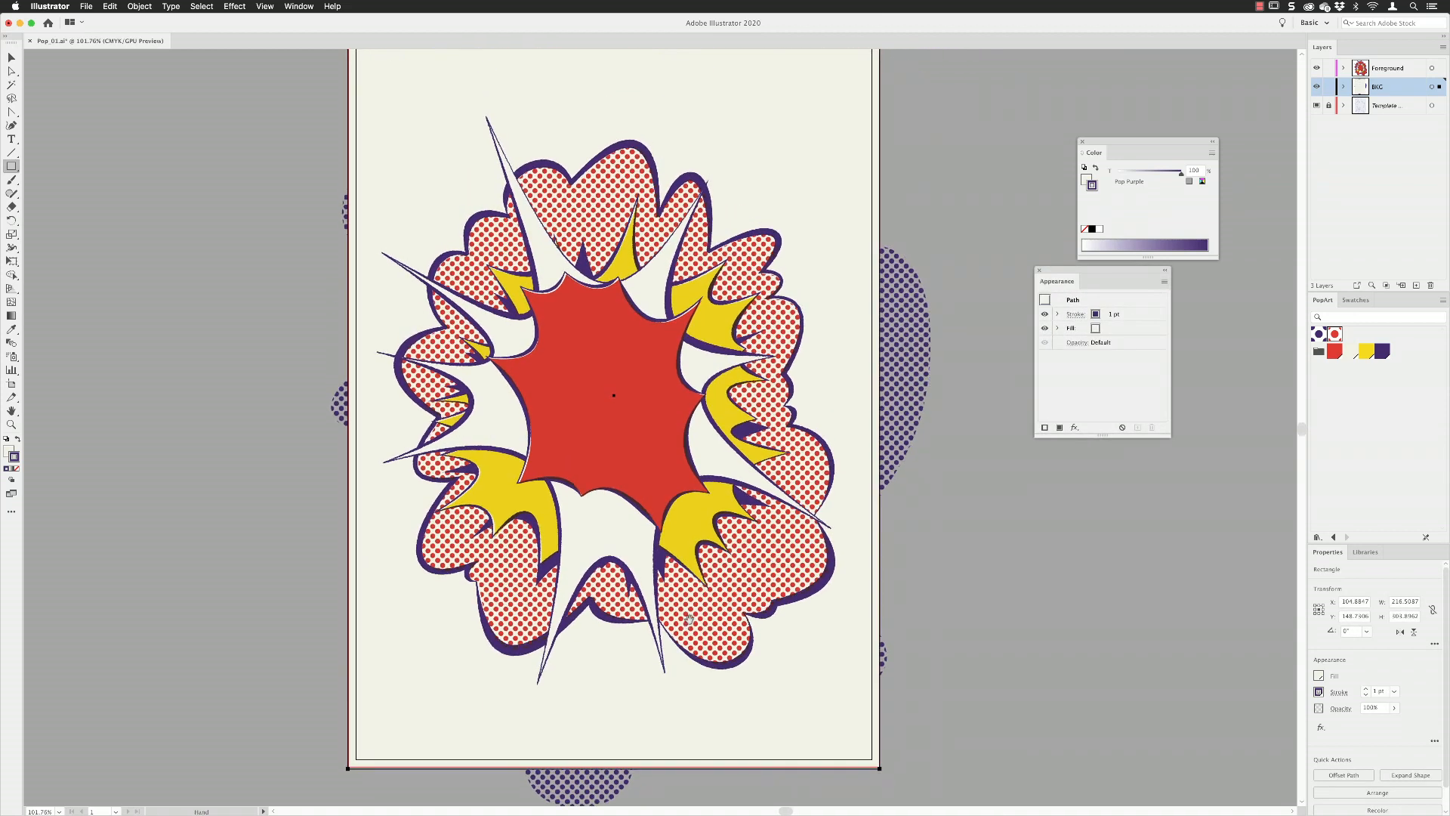
Send the background rectangle to the back of the BKG layer and lock it.
{"action": "left_click", "coordinate": [139, 7]}
{"action": "mouse_move", "coordinate": [204, 31]}
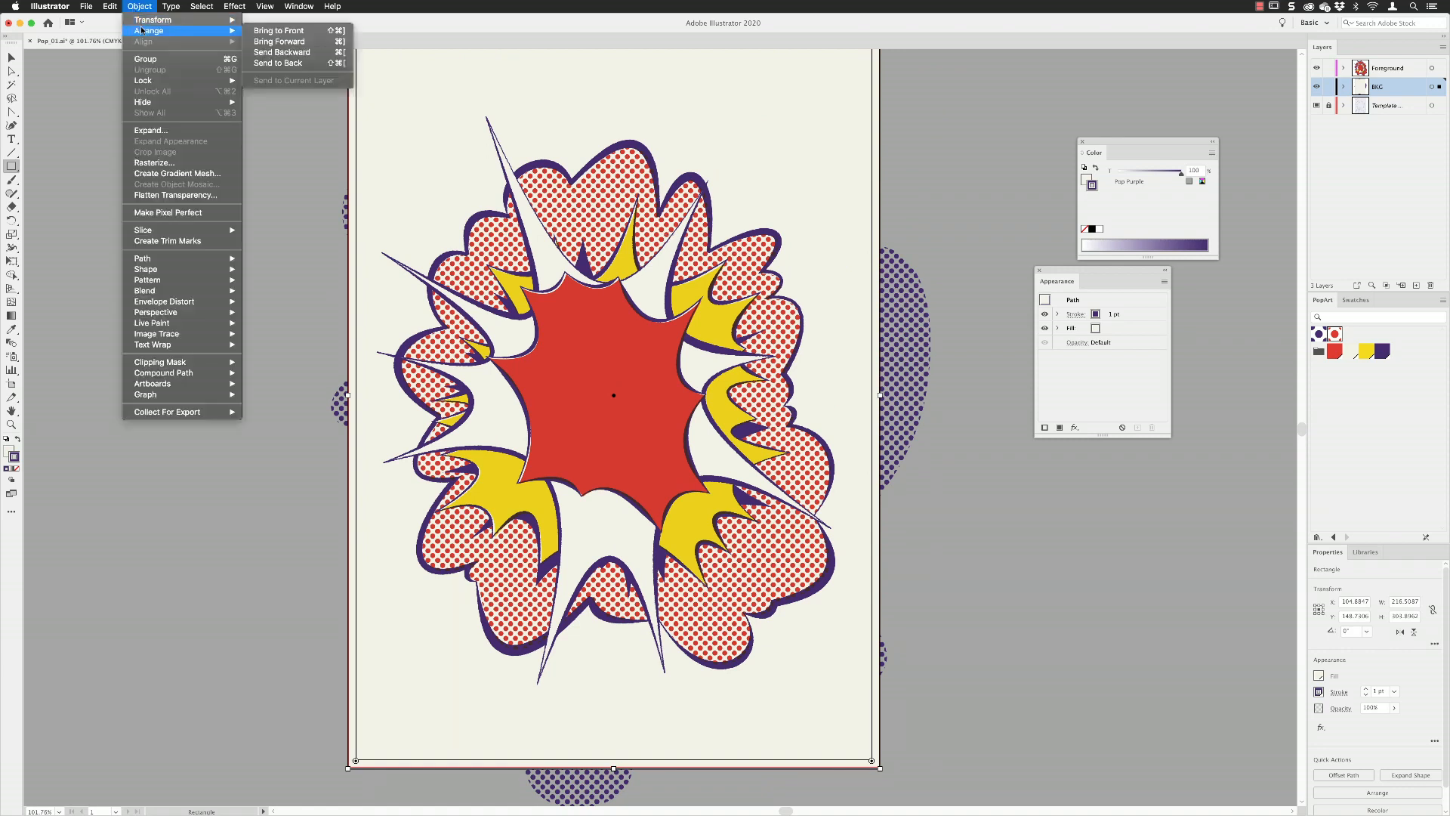
{"action": "left_click", "coordinate": [341, 63]}
{"action": "scroll", "coordinate": [756, 269], "scroll_direction": "up", "scroll_amount": 3}
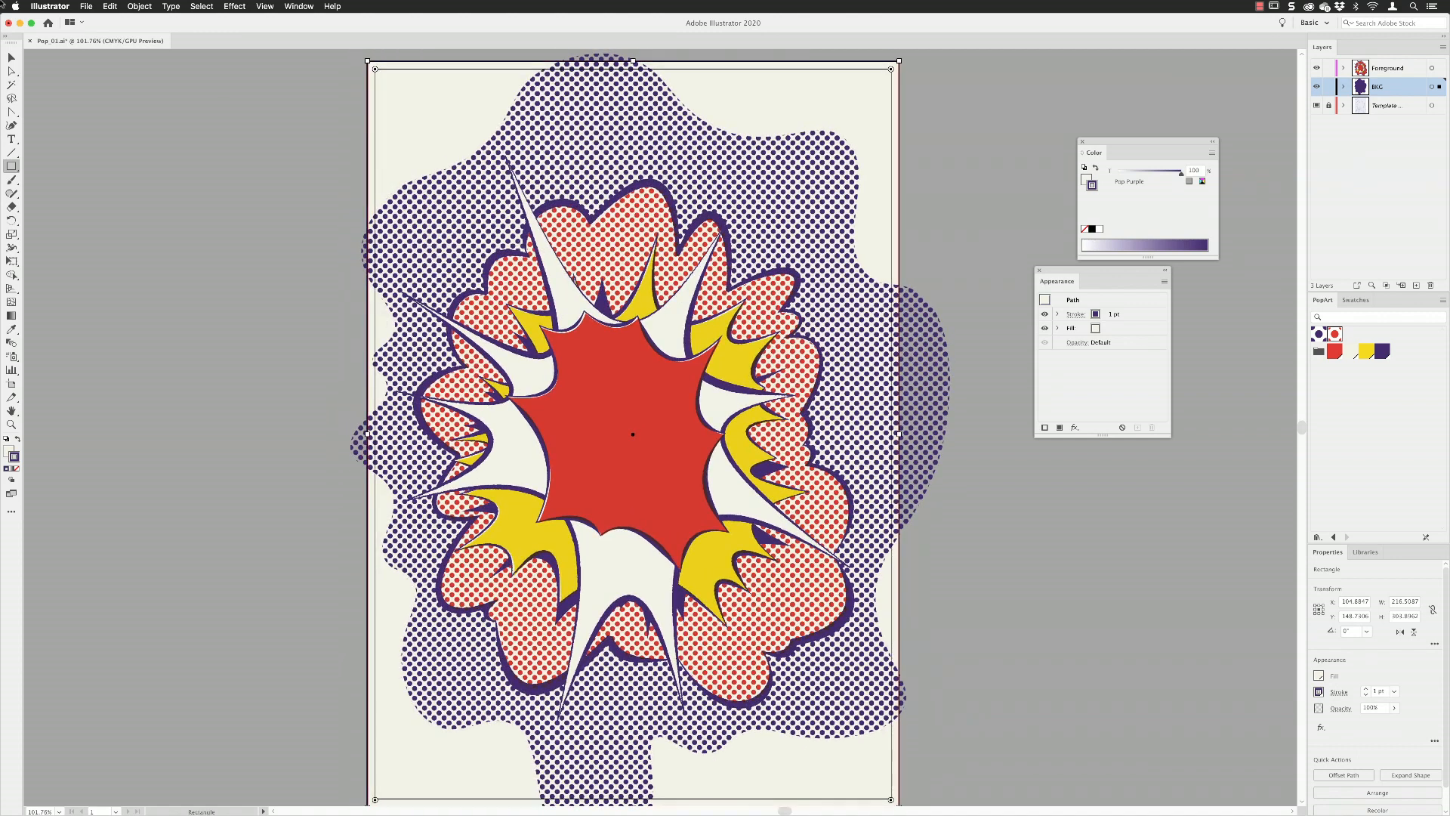
{"action": "left_click", "coordinate": [11, 57]}
{"action": "left_click", "coordinate": [139, 6]}
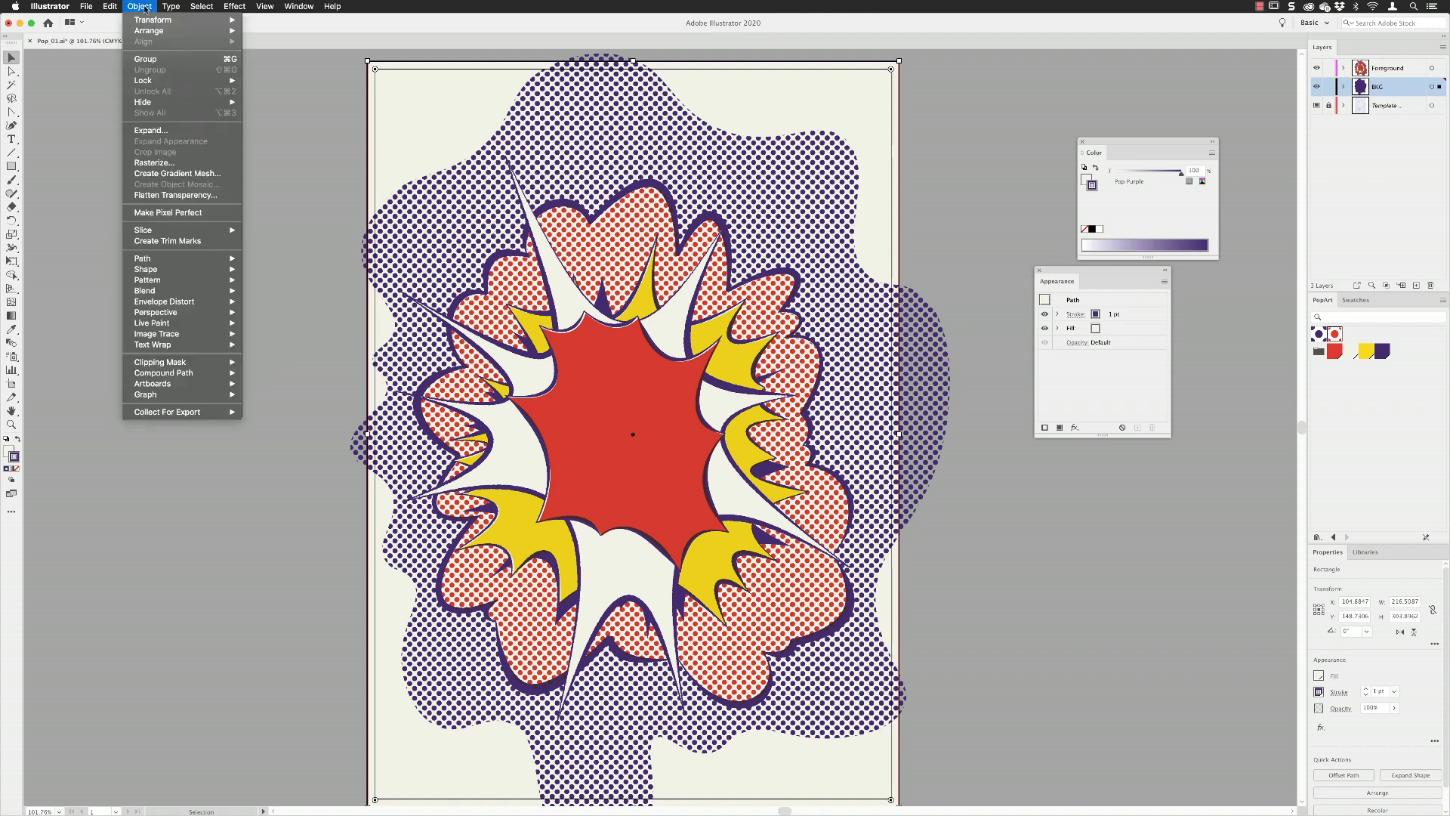
{"action": "mouse_move", "coordinate": [164, 80]}
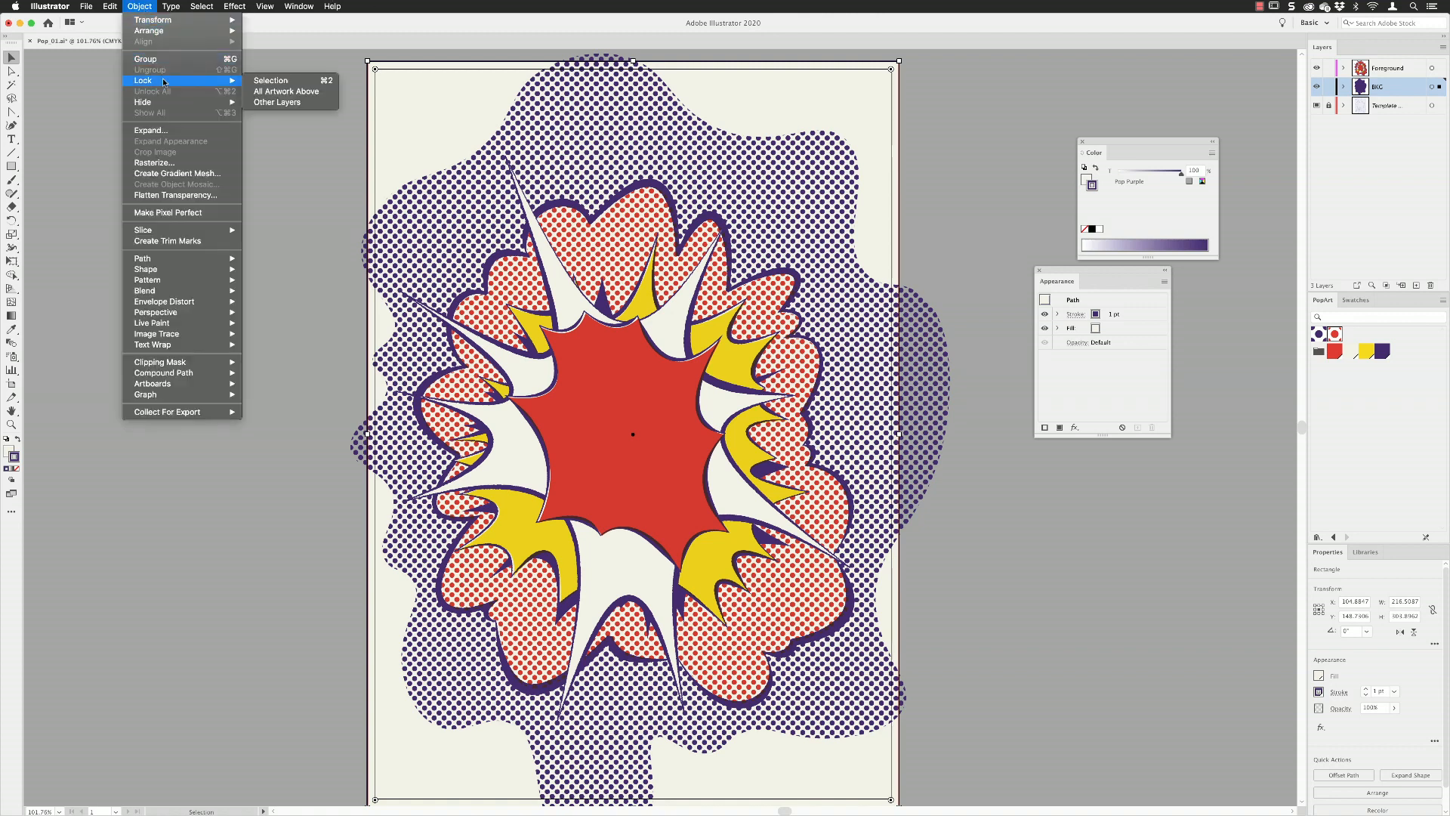
{"action": "left_click", "coordinate": [276, 80]}
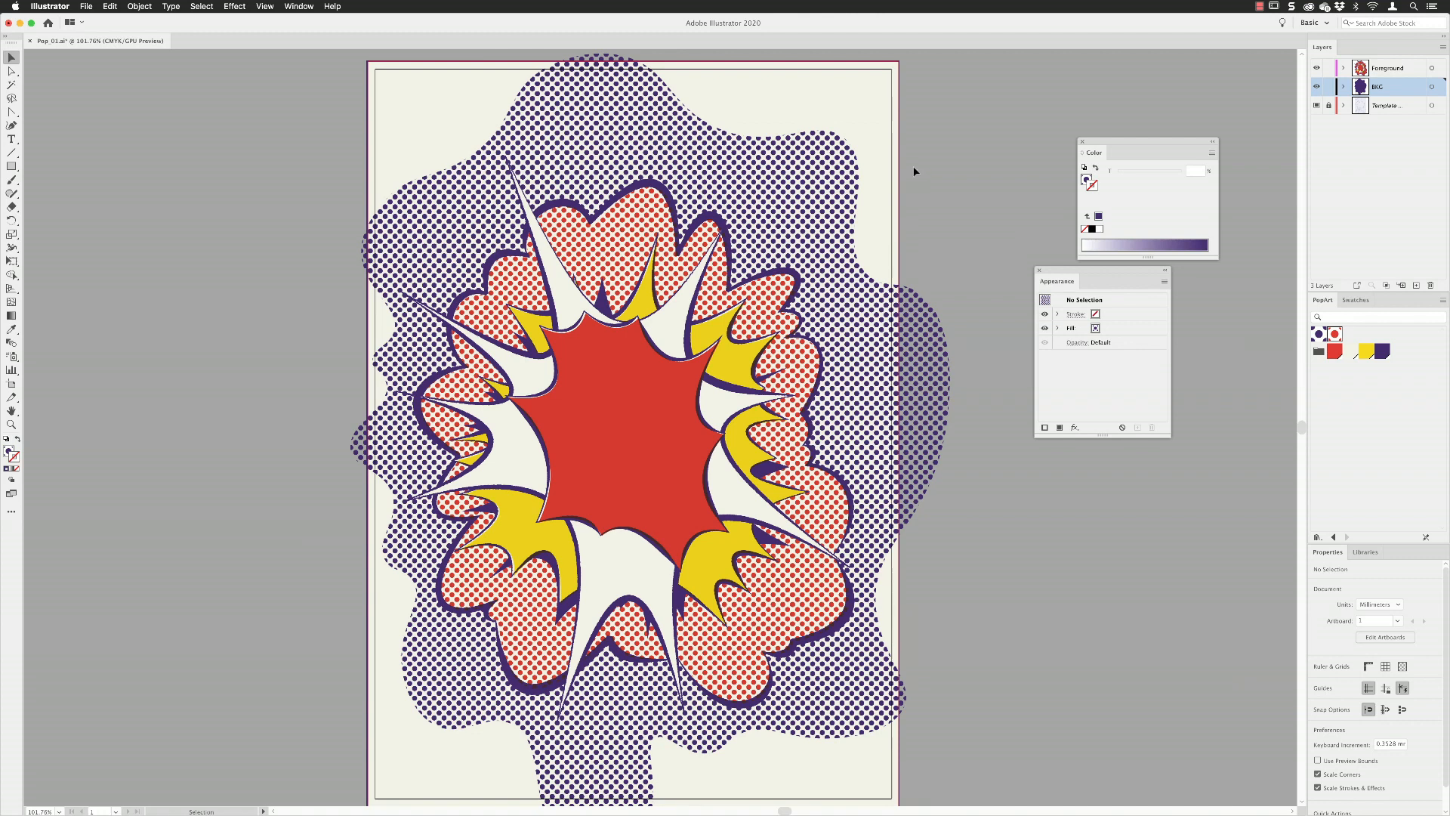
Float the Layers panel clear of the artwork with the Color and Appearance panels moved aside, and check the template layer's options.
{"action": "left_click_drag", "start_coordinate": [1056, 270], "coordinate": [1144, 378]}
{"action": "left_click_drag", "start_coordinate": [1118, 146], "coordinate": [1164, 264]}
{"action": "left_click_drag", "start_coordinate": [1323, 48], "coordinate": [953, 102]}
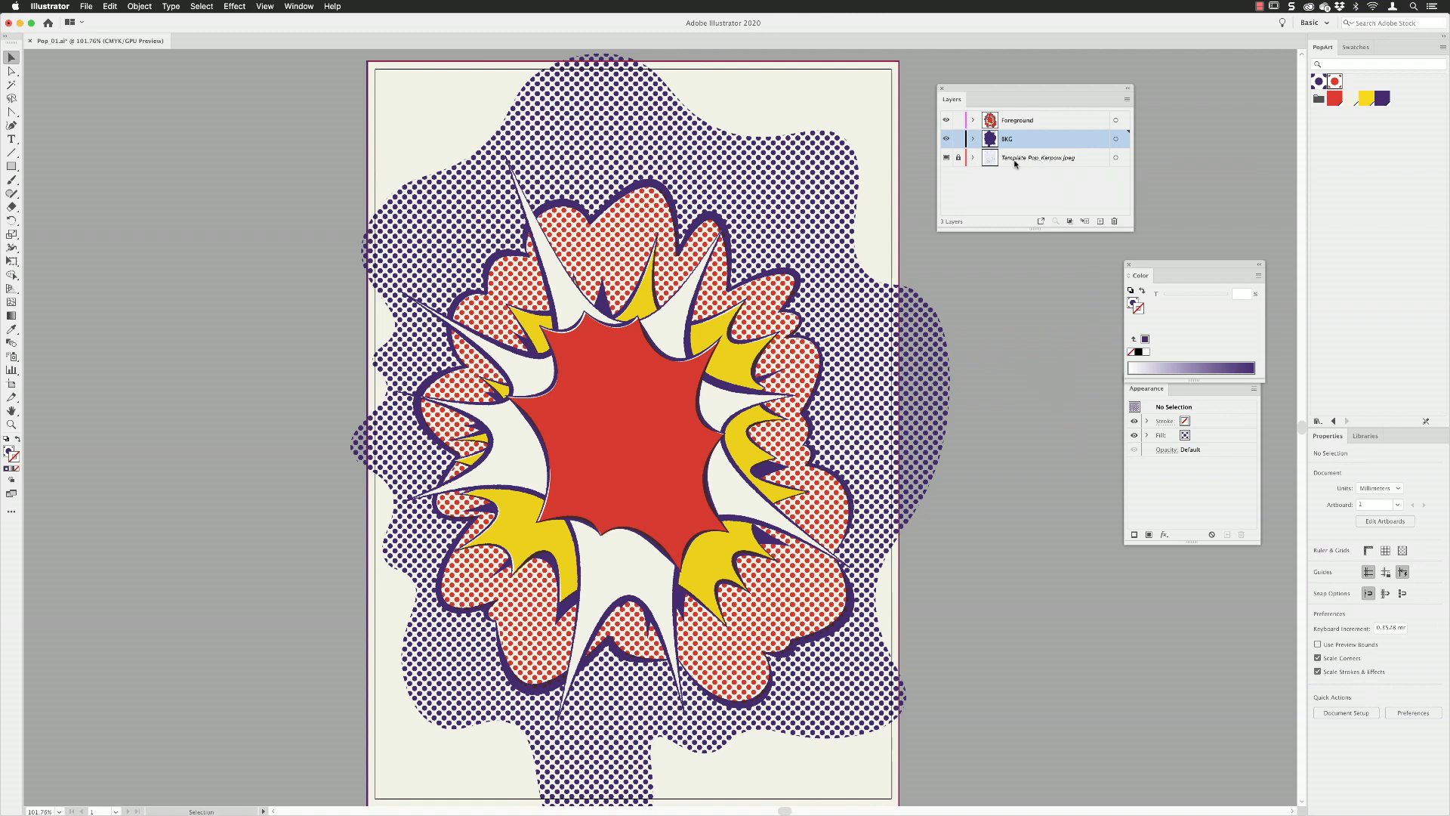
{"action": "double_click", "coordinate": [1072, 163]}
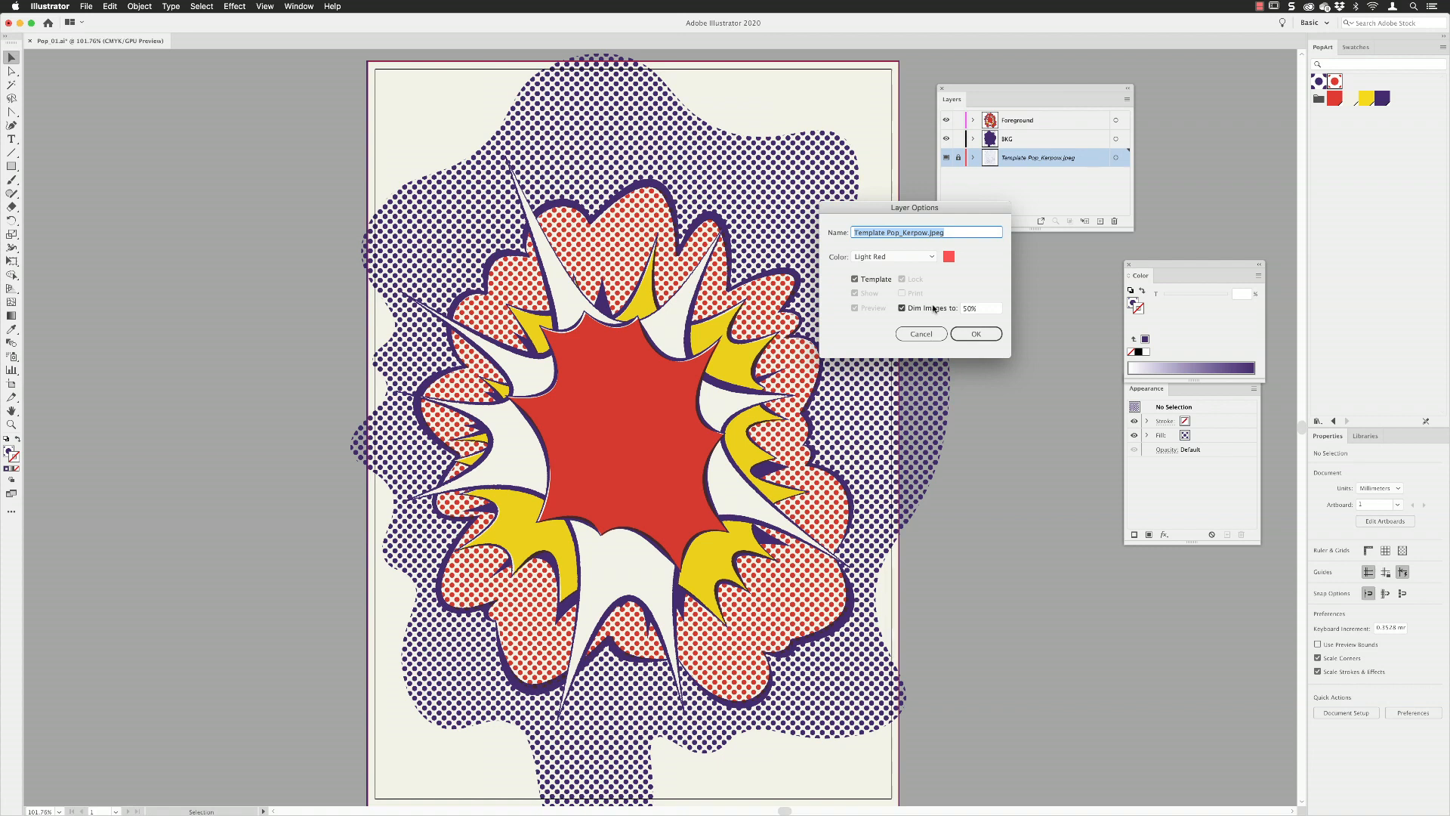
{"action": "left_click", "coordinate": [983, 334]}
Switch the document to Outline view and make the BKG layer active.
{"action": "left_click", "coordinate": [265, 7]}
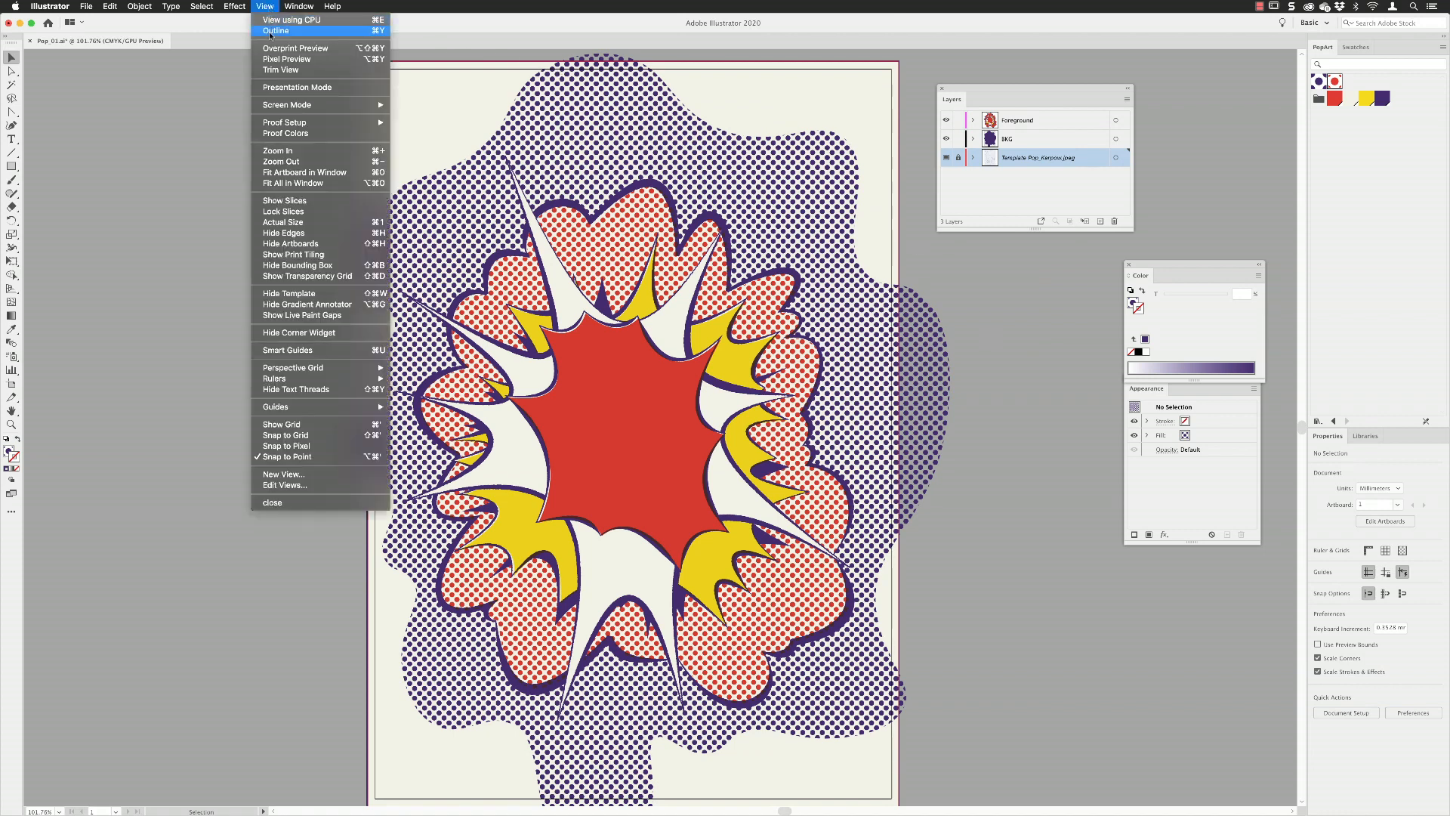
{"action": "left_click", "coordinate": [269, 32]}
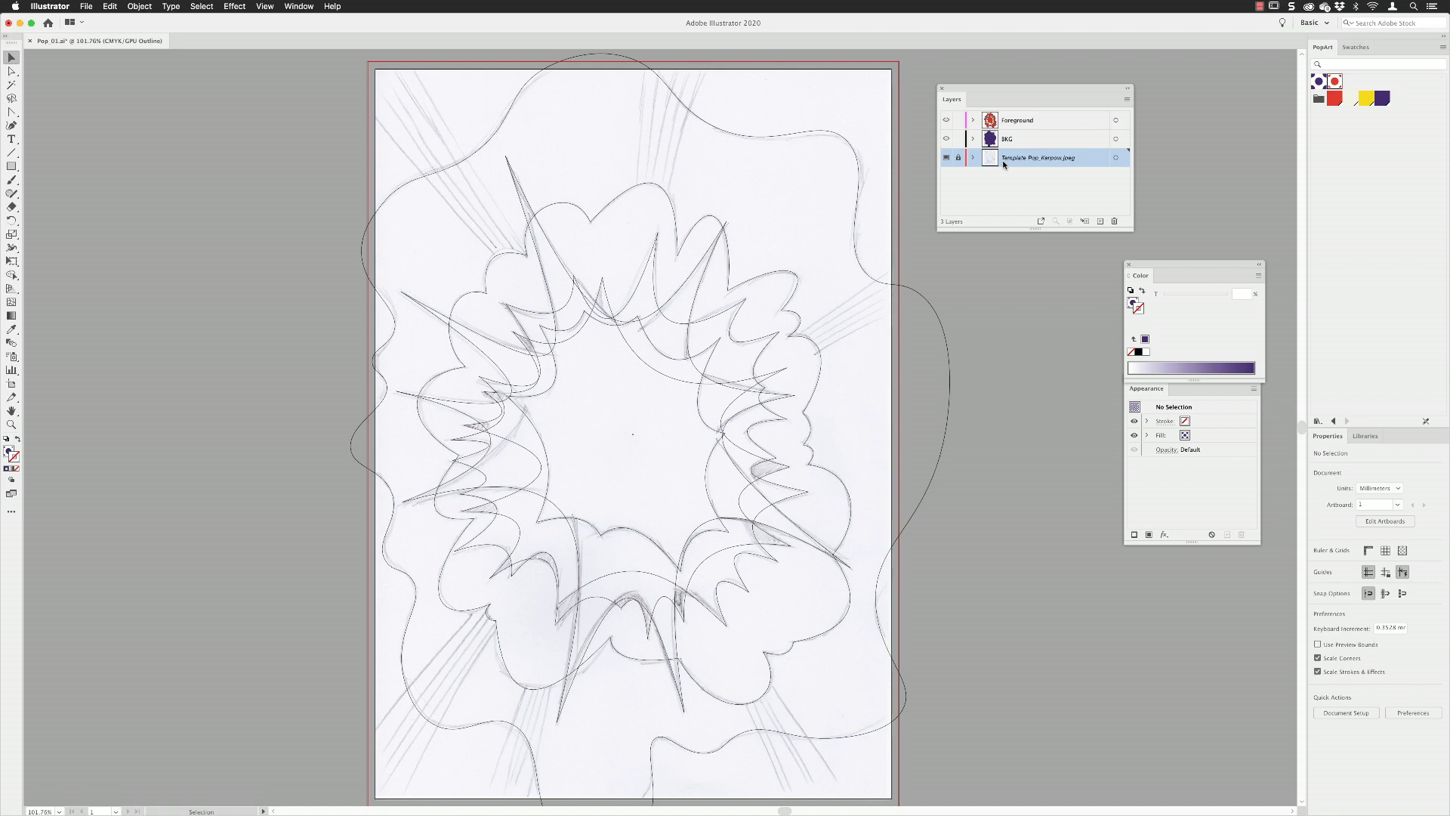
{"action": "left_click", "coordinate": [1018, 140]}
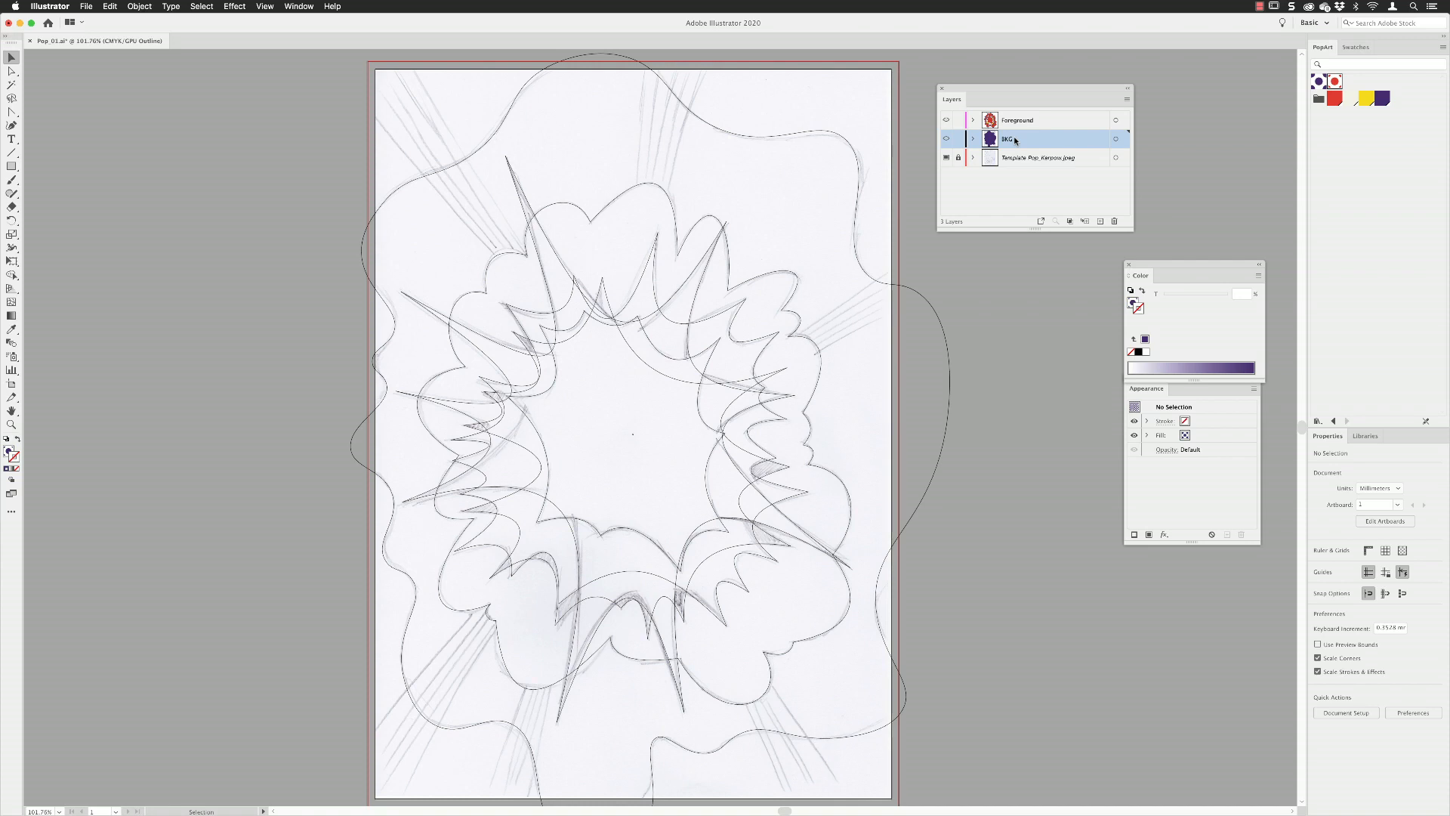
Draw a tapered ray with the Pen tool over the sketch's upper-left action lines and fill it with Pop White.
{"action": "left_click", "coordinate": [11, 112]}
{"action": "left_click", "coordinate": [617, 339]}
{"action": "left_click_drag", "start_coordinate": [433, 93], "coordinate": [446, 180]}
{"action": "left_click", "coordinate": [404, 70]}
{"action": "left_click", "coordinate": [340, 115]}
{"action": "left_click", "coordinate": [619, 438]}
{"action": "left_click", "coordinate": [629, 426]}
{"action": "left_click", "coordinate": [12, 57]}
{"action": "left_click", "coordinate": [1351, 99]}
{"action": "left_click", "coordinate": [279, 155]}
Draw straight lines over the upper-left ray, running from beyond the artboard corner and converging inside the burst.
{"action": "left_click", "coordinate": [11, 153]}
{"action": "mouse_move", "coordinate": [389, 66]}
{"action": "left_mouse_down"}
{"action": "mouse_move", "coordinate": [644, 455]}
{"action": "mouse_move", "coordinate": [455, 231]}
{"action": "mouse_move", "coordinate": [641, 453]}
{"action": "left_mouse_up"}
{"action": "left_click_drag", "start_coordinate": [362, 75], "coordinate": [636, 453]}
{"action": "left_click_drag", "start_coordinate": [350, 83], "coordinate": [626, 446]}
Give the converging lines a Pop Red stroke and return to the full-colour preview.
{"action": "left_click", "coordinate": [11, 59]}
{"action": "left_click", "coordinate": [350, 84], "text": "shift"}
{"action": "left_click", "coordinate": [363, 76], "text": "shift"}
{"action": "left_click", "coordinate": [364, 60], "text": "shift"}
{"action": "left_click", "coordinate": [390, 68], "text": "shift"}
{"action": "left_click", "coordinate": [1334, 99]}
{"action": "key", "text": "super+y"}
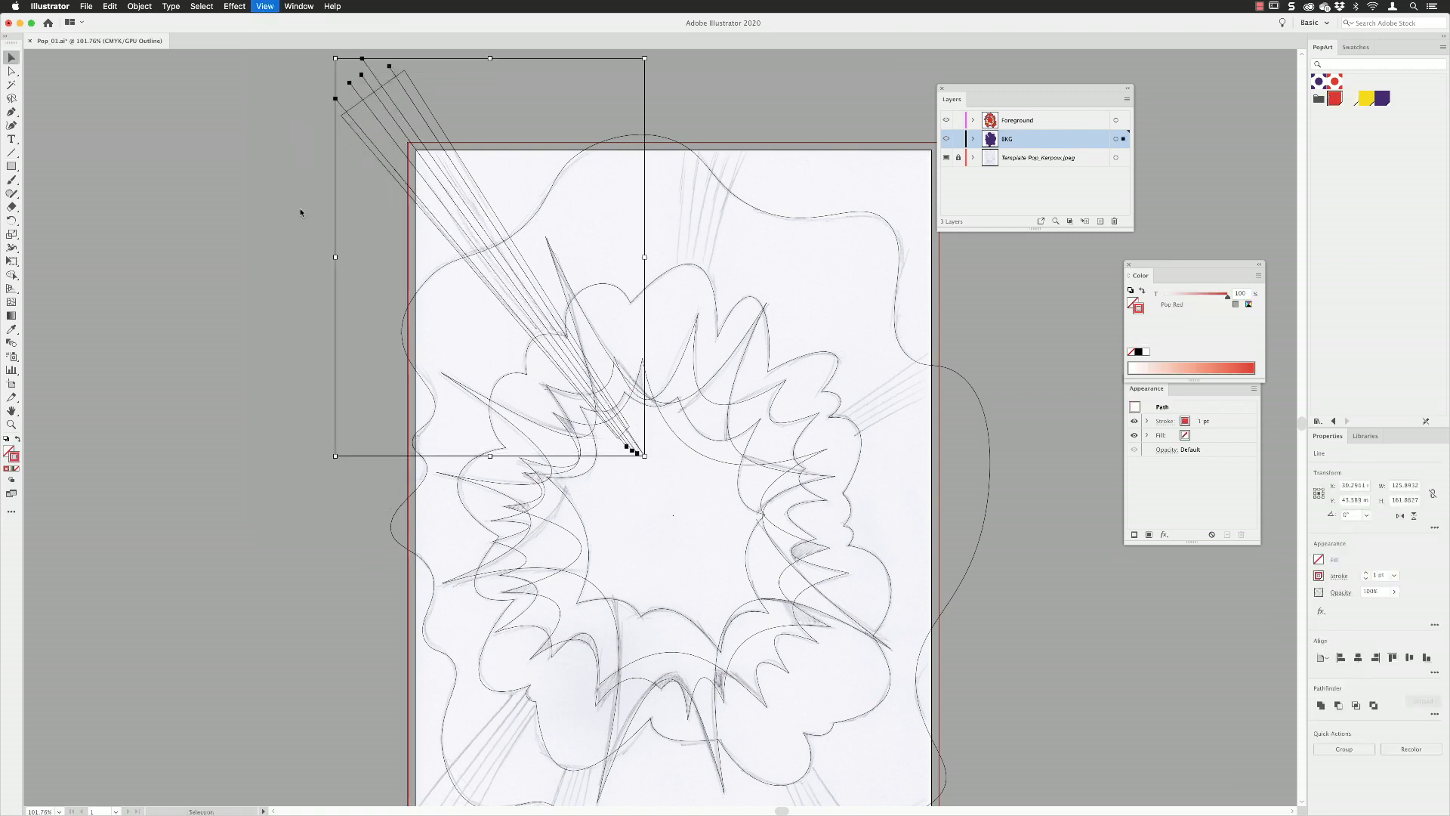
{"action": "left_click", "coordinate": [301, 214]}
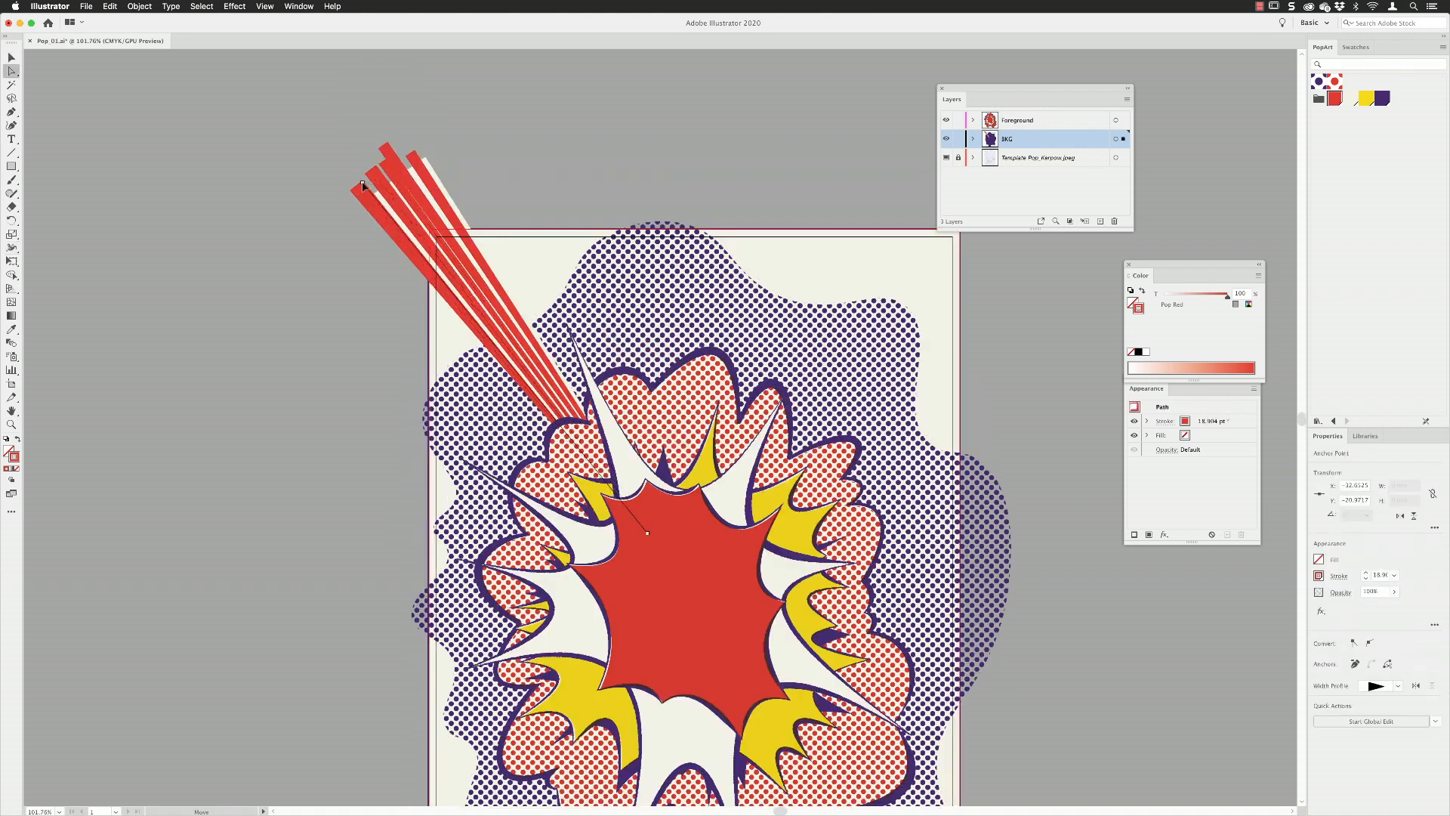
Recolour the outermost ray's stroke to Pop Yellow and adjust the position of its two end anchors.
{"action": "left_click", "coordinate": [1366, 99]}
{"action": "left_click_drag", "start_coordinate": [360, 184], "coordinate": [363, 184]}
{"action": "left_click_drag", "start_coordinate": [649, 534], "coordinate": [647, 531]}
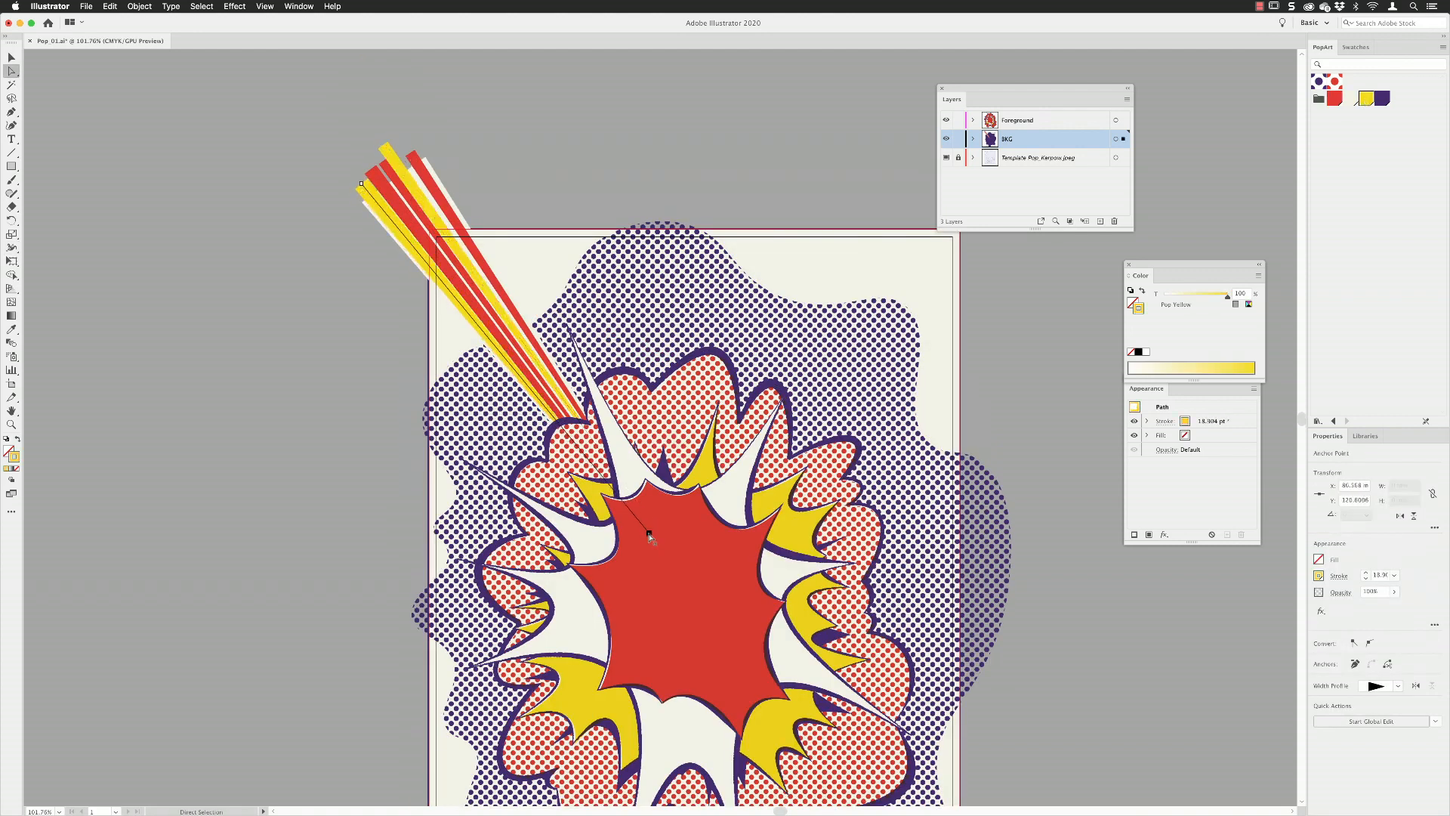
Select the coloured rays and set their blending mode to Multiply.
{"action": "key", "text": "v"}
{"action": "left_click", "coordinate": [413, 158]}
{"action": "left_click", "coordinate": [386, 148], "text": "shift"}
{"action": "right_click", "coordinate": [383, 168]}
{"action": "left_click", "coordinate": [372, 175], "text": "shift"}
{"action": "left_click", "coordinate": [365, 189], "text": "shift"}
{"action": "left_click", "coordinate": [1167, 450]}
{"action": "left_click", "coordinate": [1066, 472]}
{"action": "left_click", "coordinate": [1068, 501]}
Apply a Roughen effect to the rays with a 0.05% size, smooth points and maximum detail.
{"action": "left_click", "coordinate": [1163, 535]}
{"action": "mouse_move", "coordinate": [1216, 591]}
{"action": "left_click", "coordinate": [1306, 610]}
{"action": "type", "text": "0.05"}
{"action": "left_click_drag", "start_coordinate": [1061, 185], "coordinate": [1170, 186]}
{"action": "left_click", "coordinate": [1053, 227]}
{"action": "left_click", "coordinate": [1199, 259]}
Copy the ray cluster and rotate the copies onto the sketch's top and right action lines, working in Outline view.
{"action": "key", "text": "super+1"}
{"action": "left_click_drag", "start_coordinate": [415, 126], "coordinate": [706, 172]}
{"action": "left_click", "coordinate": [264, 6]}
{"action": "left_click", "coordinate": [270, 21]}
{"action": "left_click_drag", "start_coordinate": [916, 424], "coordinate": [482, 470]}
{"action": "left_click_drag", "start_coordinate": [459, 493], "coordinate": [577, 468]}
{"action": "left_click_drag", "start_coordinate": [615, 447], "coordinate": [634, 463]}
{"action": "left_click_drag", "start_coordinate": [768, 566], "coordinate": [670, 365]}
Place and rotate further ray cluster copies over the sketch's lower-right, bottom and lower-left action lines.
{"action": "left_click_drag", "start_coordinate": [665, 185], "coordinate": [591, 577]}
{"action": "left_click_drag", "start_coordinate": [856, 426], "coordinate": [764, 755]}
{"action": "left_click_drag", "start_coordinate": [680, 613], "coordinate": [761, 484]}
{"action": "left_click_drag", "start_coordinate": [763, 484], "coordinate": [893, 558]}
{"action": "left_click_drag", "start_coordinate": [801, 499], "coordinate": [571, 524]}
{"action": "left_click_drag", "start_coordinate": [705, 726], "coordinate": [495, 758]}
{"action": "left_click_drag", "start_coordinate": [548, 521], "coordinate": [488, 548]}
{"action": "left_click_drag", "start_coordinate": [553, 453], "coordinate": [475, 388]}
{"action": "left_click_drag", "start_coordinate": [506, 704], "coordinate": [397, 715]}
{"action": "left_click_drag", "start_coordinate": [499, 400], "coordinate": [399, 612]}
{"action": "left_click", "coordinate": [238, 332]}
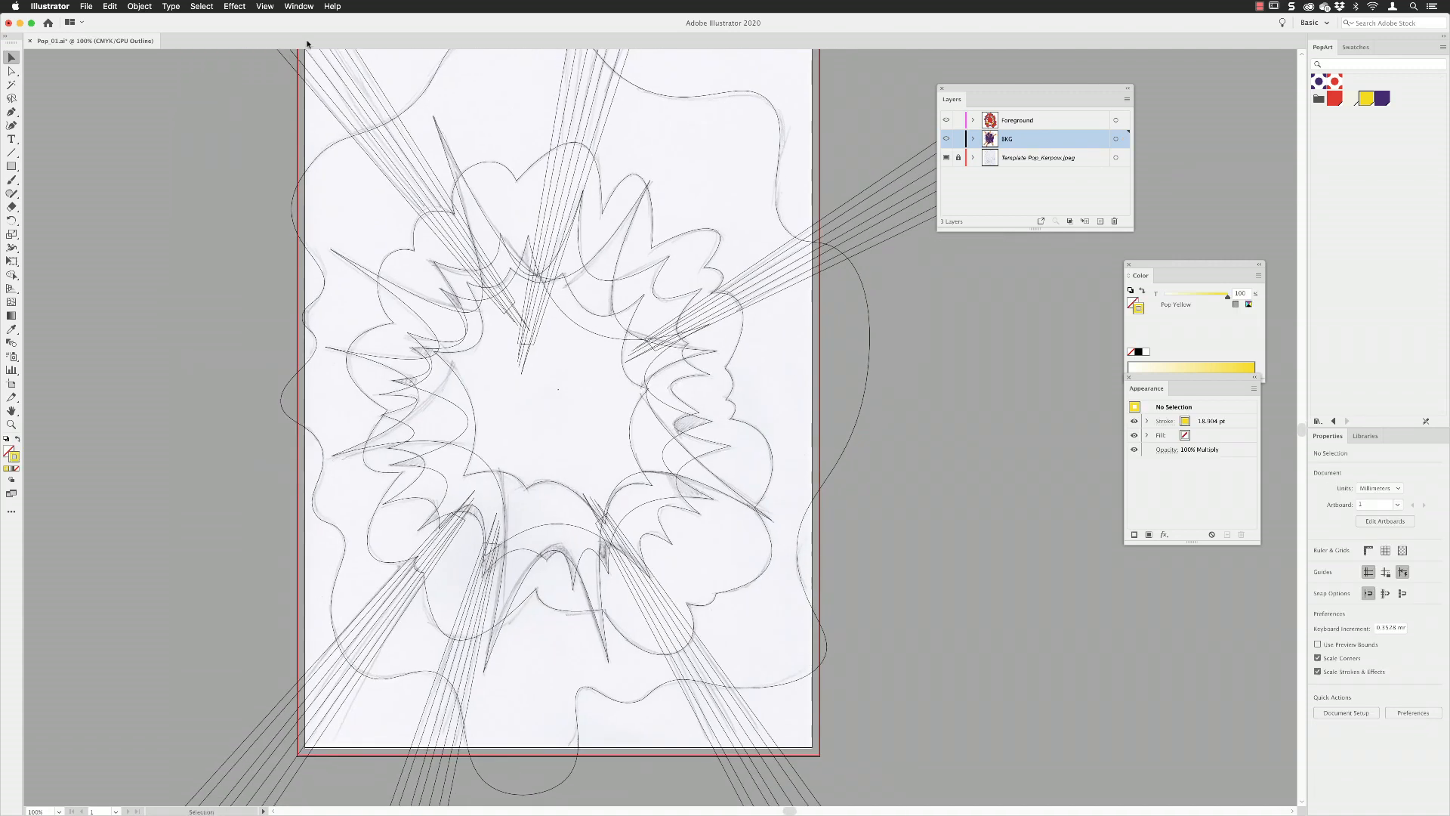
Return to Preview and recolour individual rays in the upper-right and top clusters with Pop Yellow and Pop Red.
{"action": "left_click", "coordinate": [264, 6]}
{"action": "left_click", "coordinate": [270, 21]}
{"action": "left_click_drag", "start_coordinate": [927, 308], "coordinate": [801, 451]}
{"action": "key", "text": "a"}
{"action": "left_click", "coordinate": [891, 264]}
{"action": "left_click", "coordinate": [1366, 98]}
{"action": "left_click", "coordinate": [876, 256]}
{"action": "left_click", "coordinate": [1334, 99]}
{"action": "left_click", "coordinate": [501, 74]}
{"action": "left_click", "coordinate": [1366, 99]}
{"action": "left_click", "coordinate": [472, 72]}
Recolour individual rays in the bottom cluster red and yellow, and nudge ray points in the bottom and lower-left clusters.
{"action": "left_click_drag", "start_coordinate": [679, 642], "coordinate": [831, 265]}
{"action": "left_click", "coordinate": [387, 740]}
{"action": "left_click", "coordinate": [1334, 99]}
{"action": "left_click", "coordinate": [401, 730]}
{"action": "left_click", "coordinate": [1366, 99]}
{"action": "left_click", "coordinate": [388, 736]}
{"action": "left_click_drag", "start_coordinate": [382, 710], "coordinate": [372, 703]}
{"action": "left_click_drag", "start_coordinate": [255, 563], "coordinate": [250, 561]}
{"action": "left_click", "coordinate": [226, 635]}
Deselect the artwork, fit the artboard in the window and dock the Layers panel above the PopArt swatches.
{"action": "key", "text": "super+shift+a"}
{"action": "key", "text": "super+0"}
{"action": "left_click_drag", "start_coordinate": [962, 89], "coordinate": [1341, 41]}
{"action": "left_click_drag", "start_coordinate": [1165, 104], "coordinate": [1131, 104]}
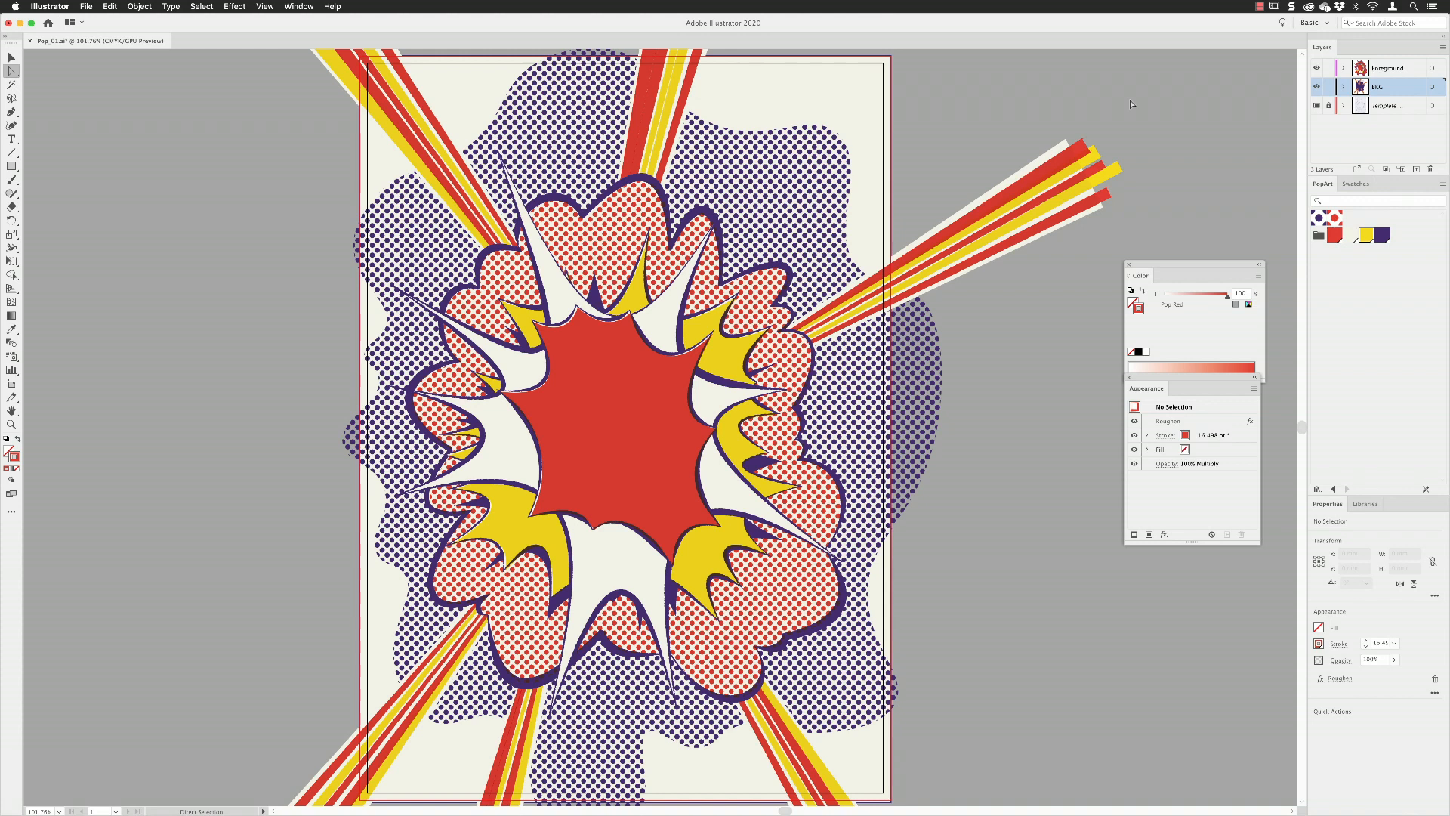
Draw a rectangle about 217 × 303 mm over the artboard and bleed on the Foreground layer, filled Pop White without stroke.
{"action": "left_click", "coordinate": [1409, 68]}
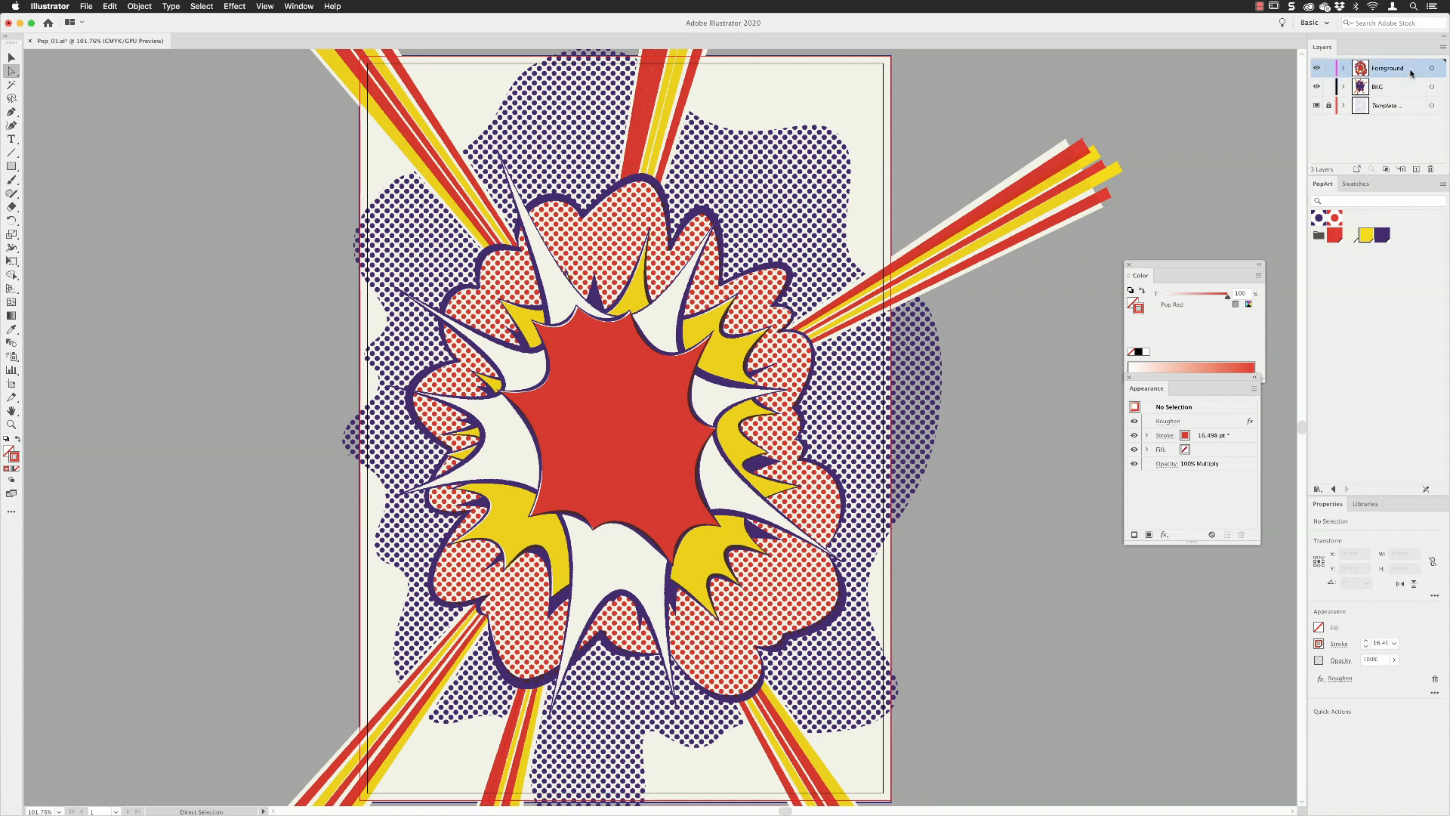
{"action": "left_click", "coordinate": [14, 169]}
{"action": "left_click_drag", "start_coordinate": [361, 61], "coordinate": [891, 799]}
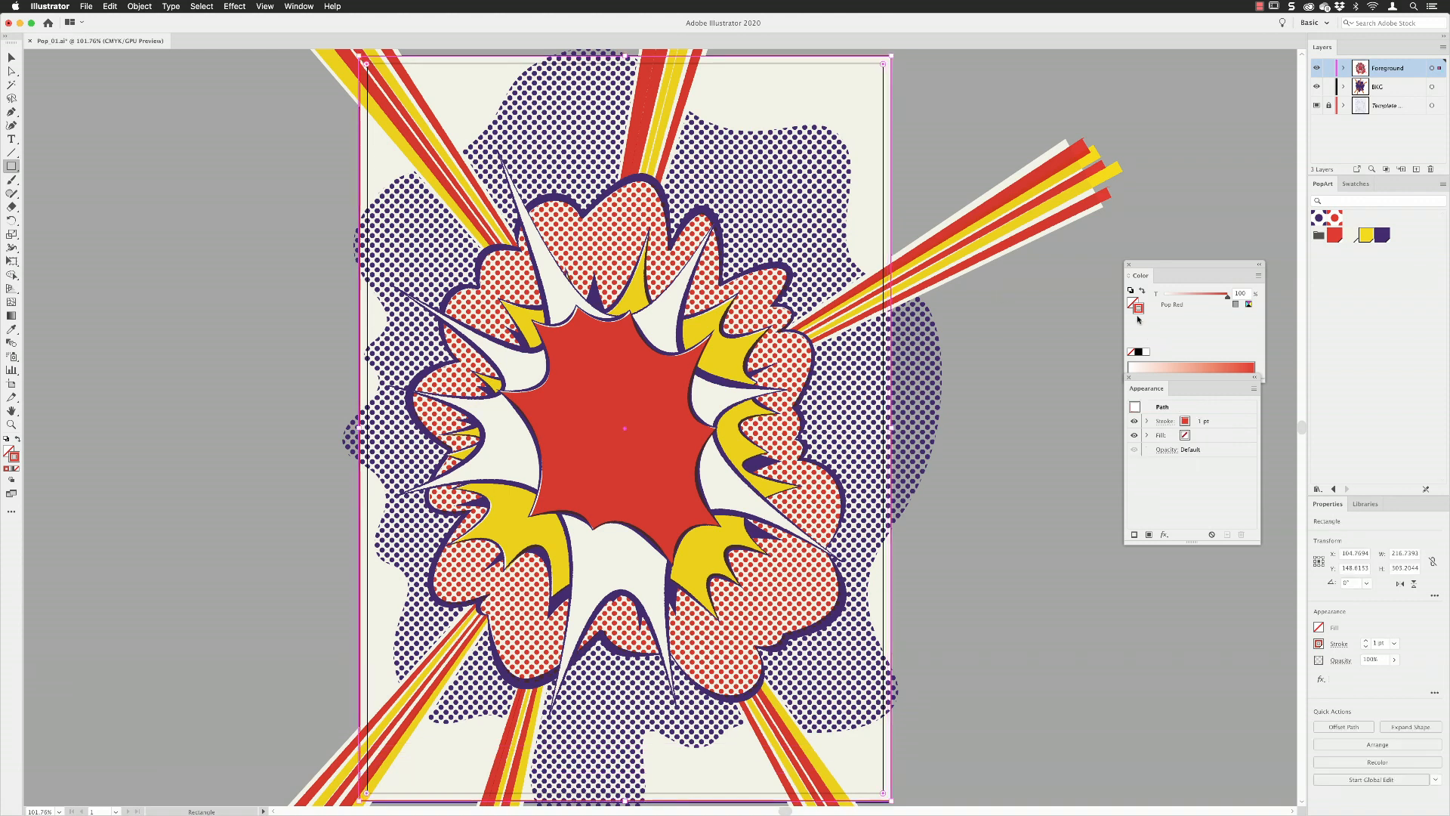
{"action": "left_click", "coordinate": [1130, 352]}
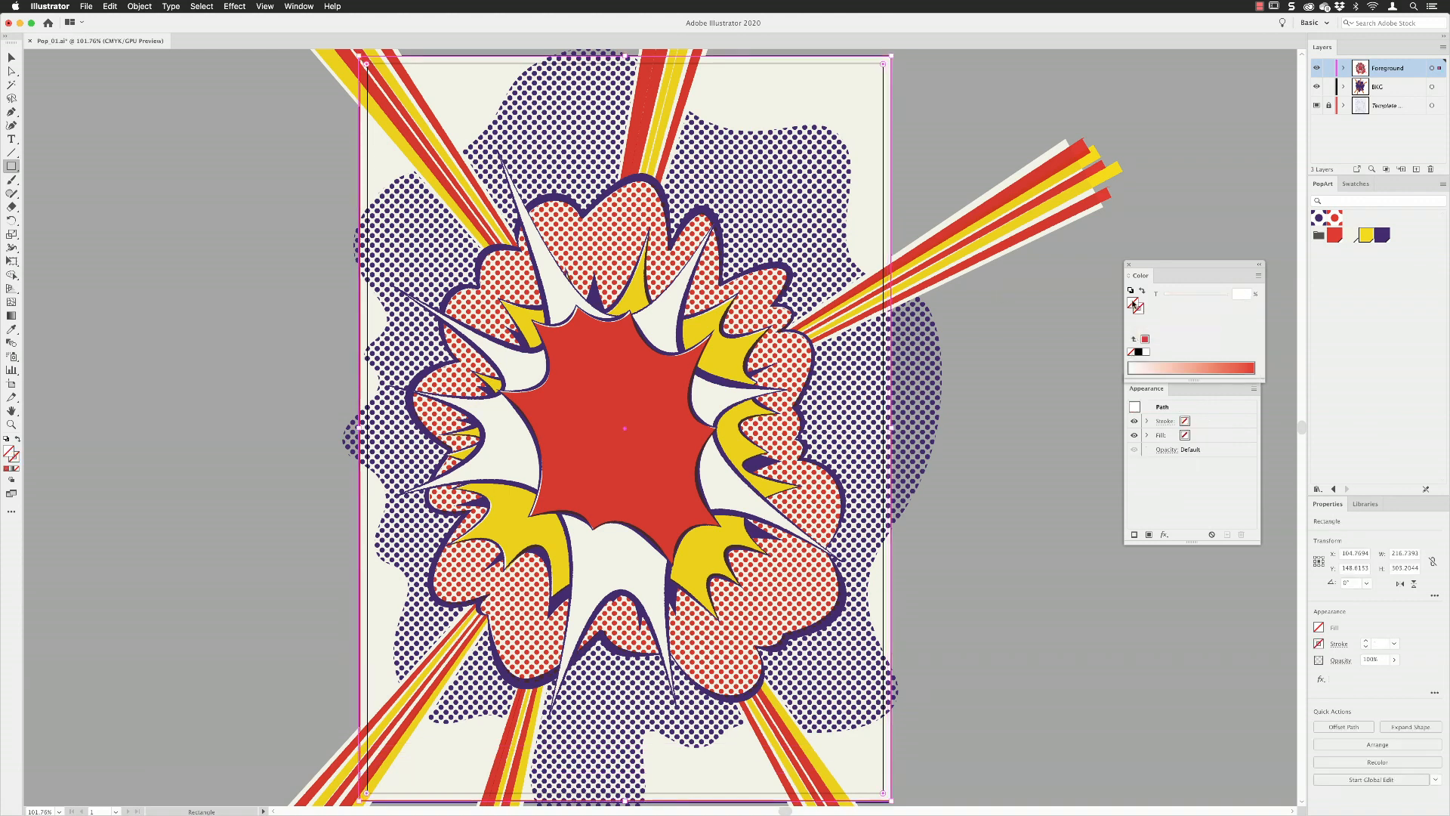
{"action": "left_click", "coordinate": [1133, 302]}
{"action": "left_click", "coordinate": [1351, 235]}
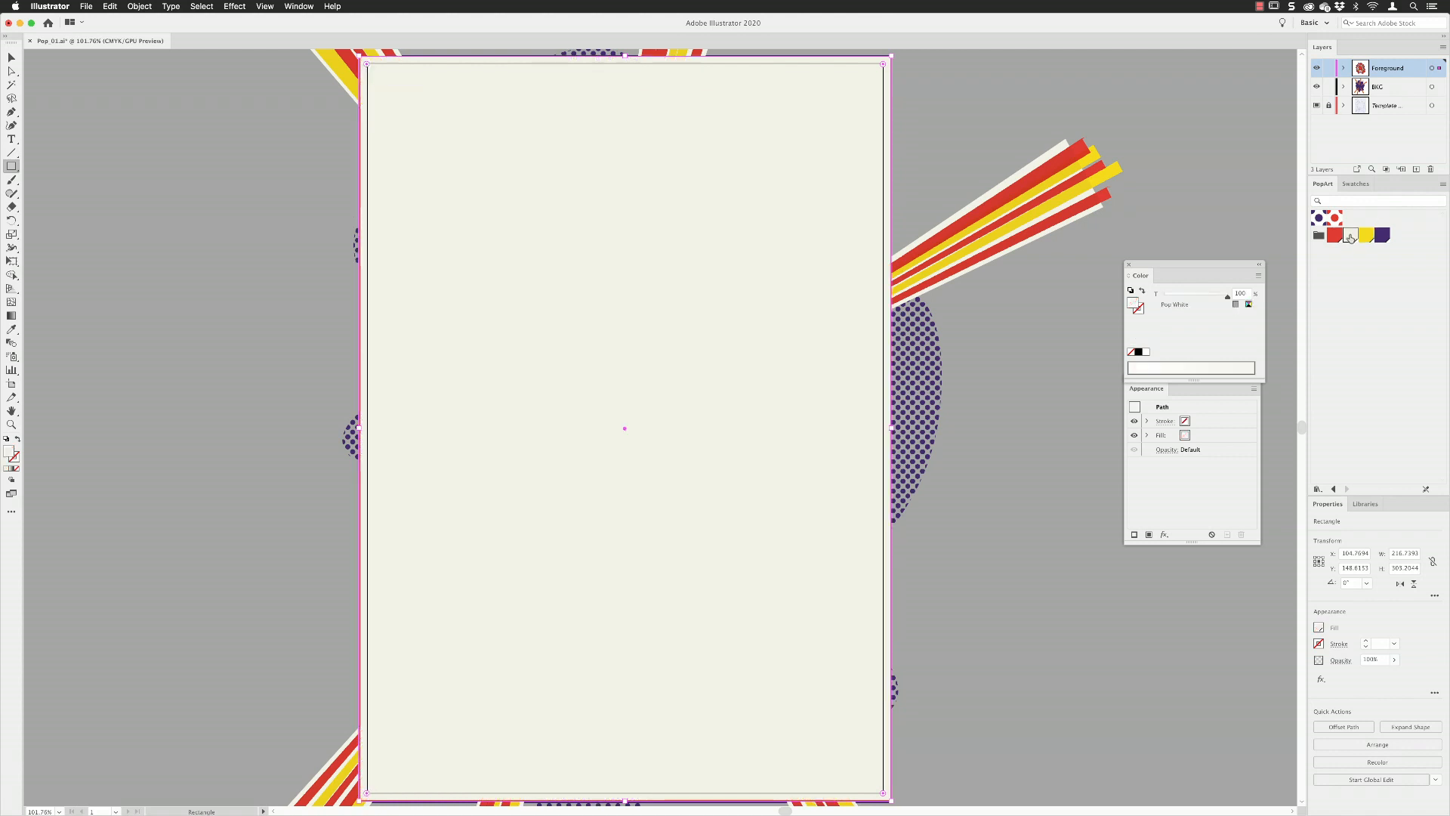
Apply the Reticulation effect from the Effect Gallery's Sketch group to the rectangle with a low density.
{"action": "left_click", "coordinate": [11, 58]}
{"action": "left_click_drag", "start_coordinate": [1163, 388], "coordinate": [1048, 319]}
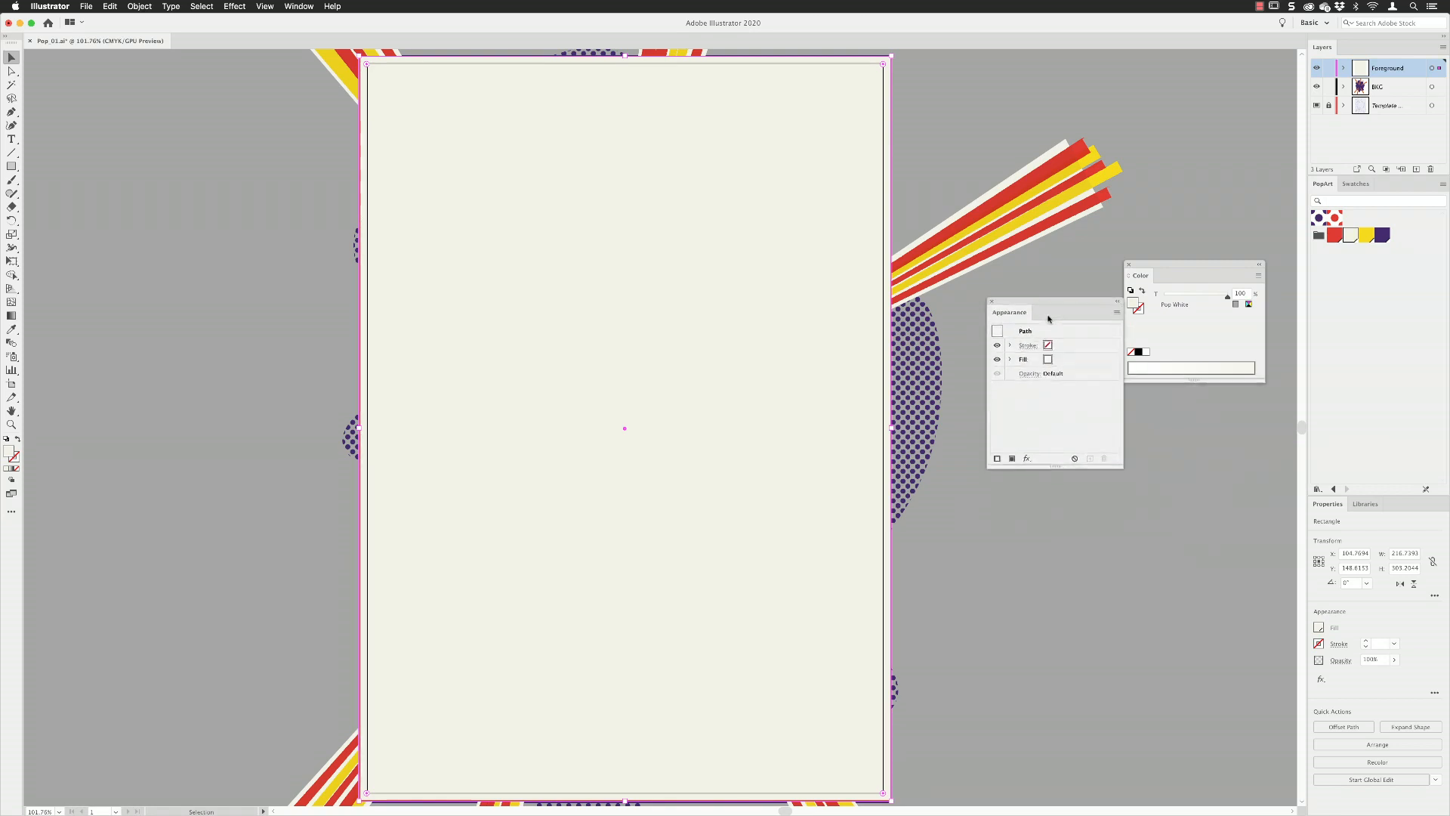
{"action": "left_click", "coordinate": [1027, 458]}
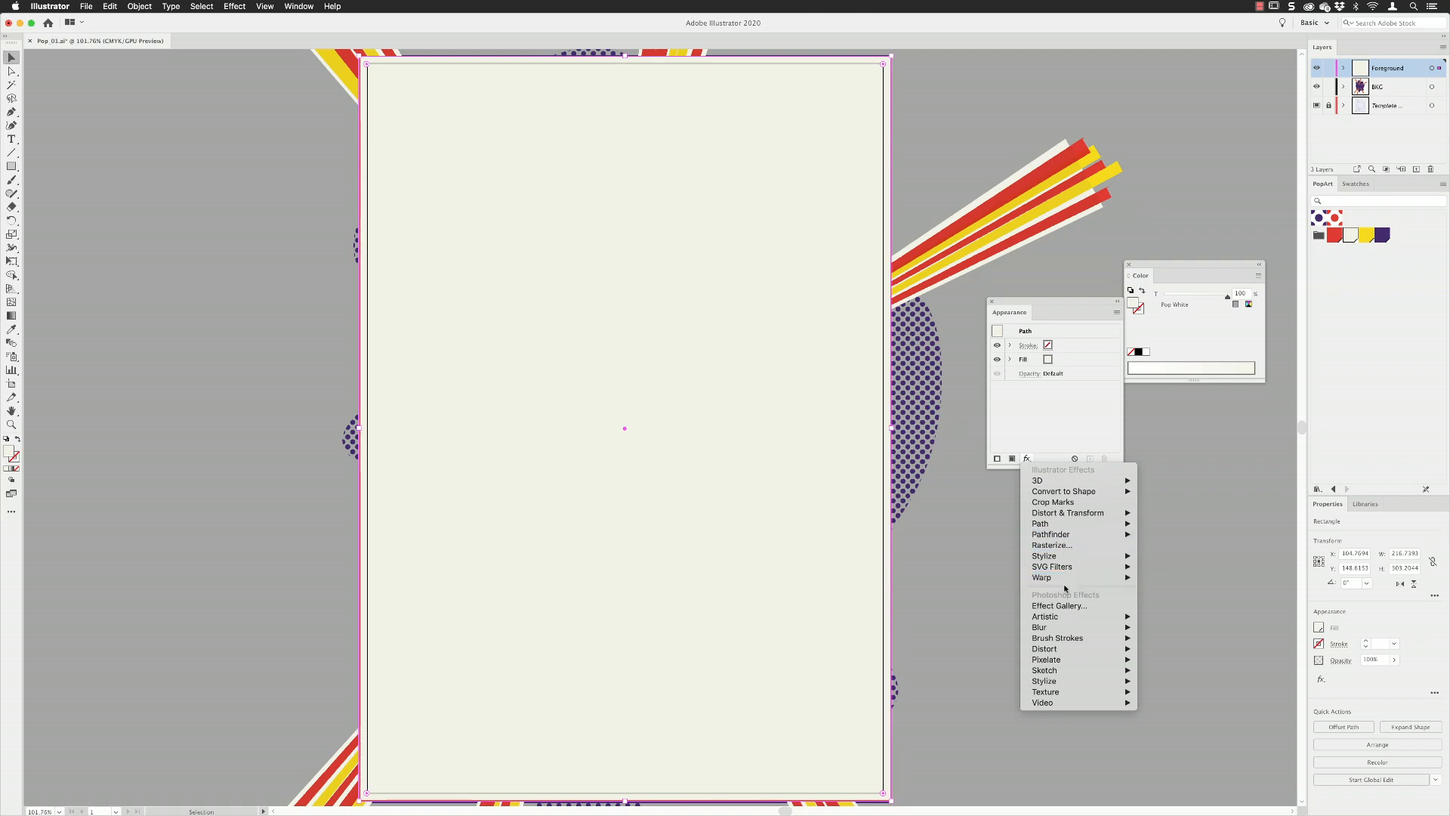
{"action": "left_click", "coordinate": [1064, 606]}
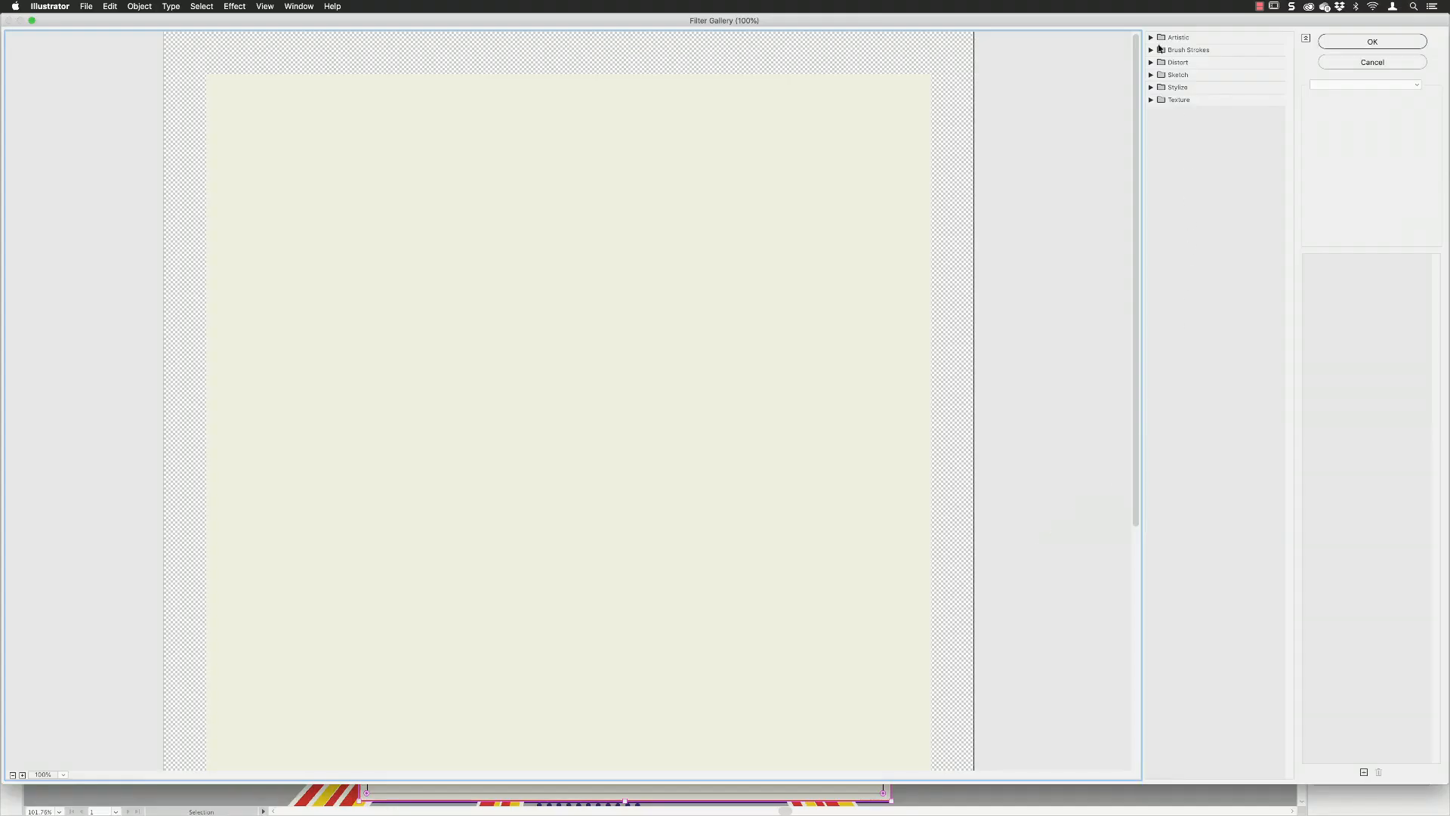
{"action": "left_click", "coordinate": [1151, 76]}
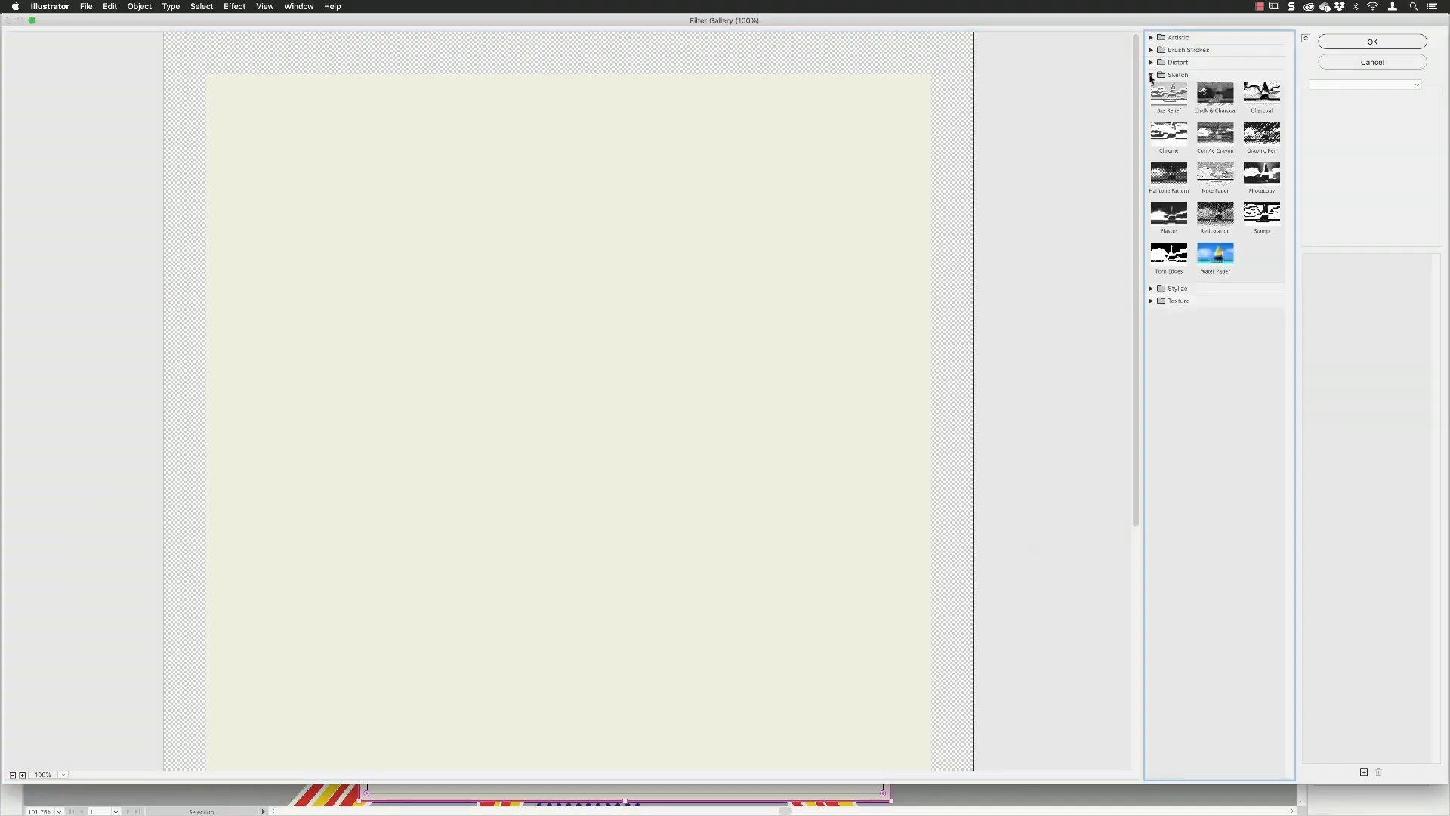
{"action": "left_click", "coordinate": [1215, 214]}
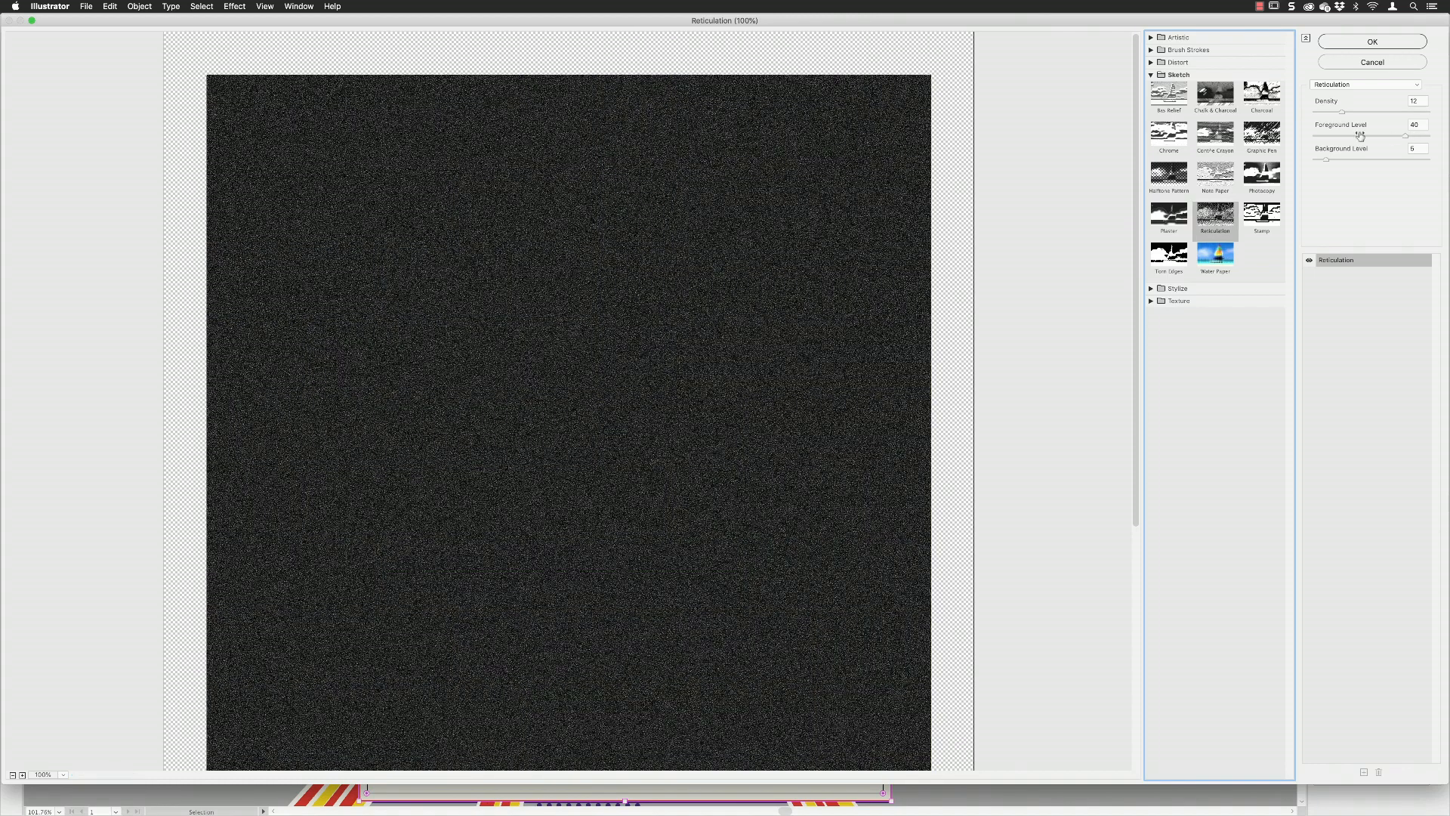
{"action": "left_click", "coordinate": [1315, 113]}
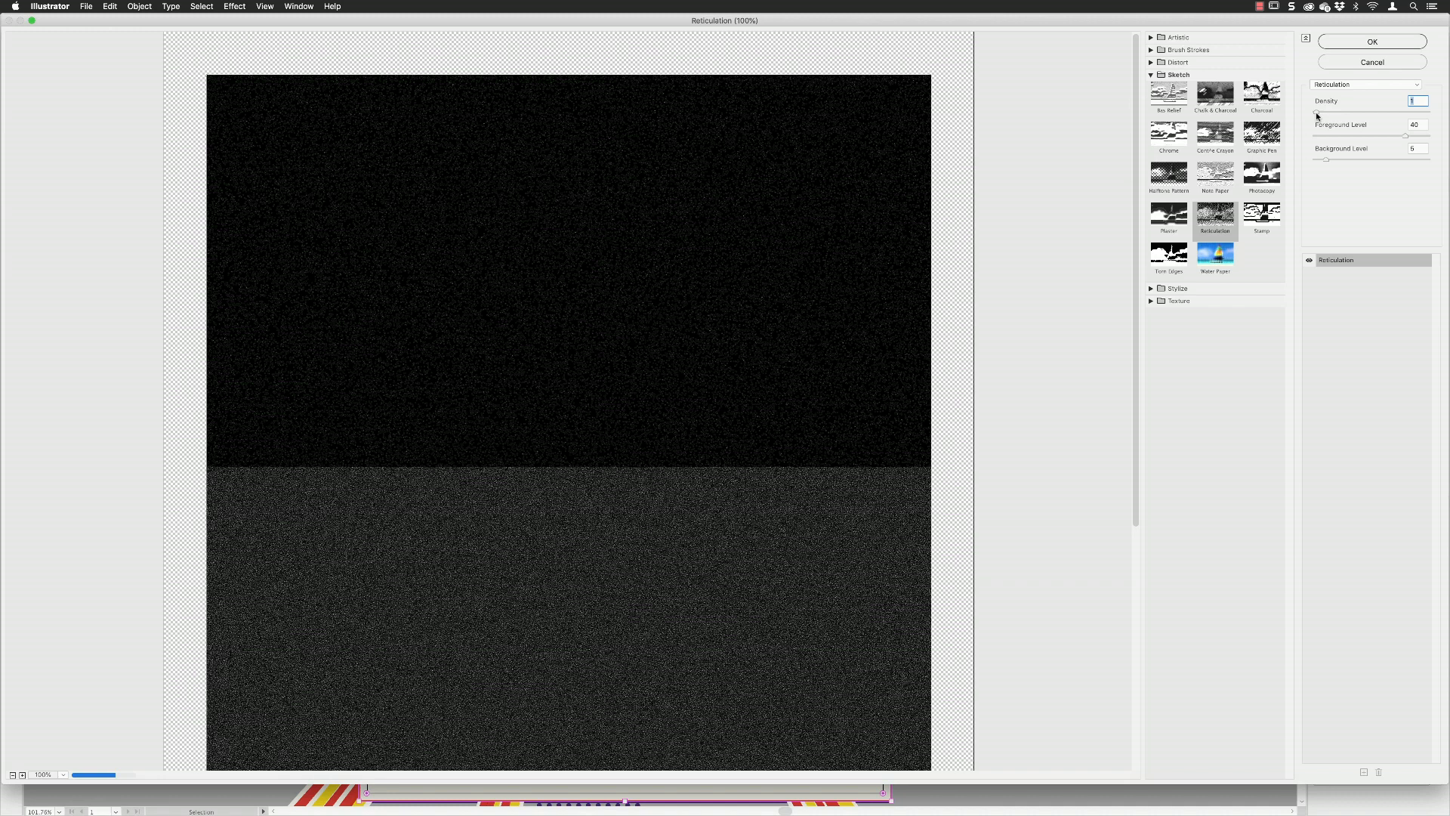
{"action": "mouse_move", "coordinate": [1317, 116]}
{"action": "left_mouse_down"}
{"action": "mouse_move", "coordinate": [1428, 116]}
{"action": "mouse_move", "coordinate": [1323, 115]}
{"action": "left_mouse_up"}
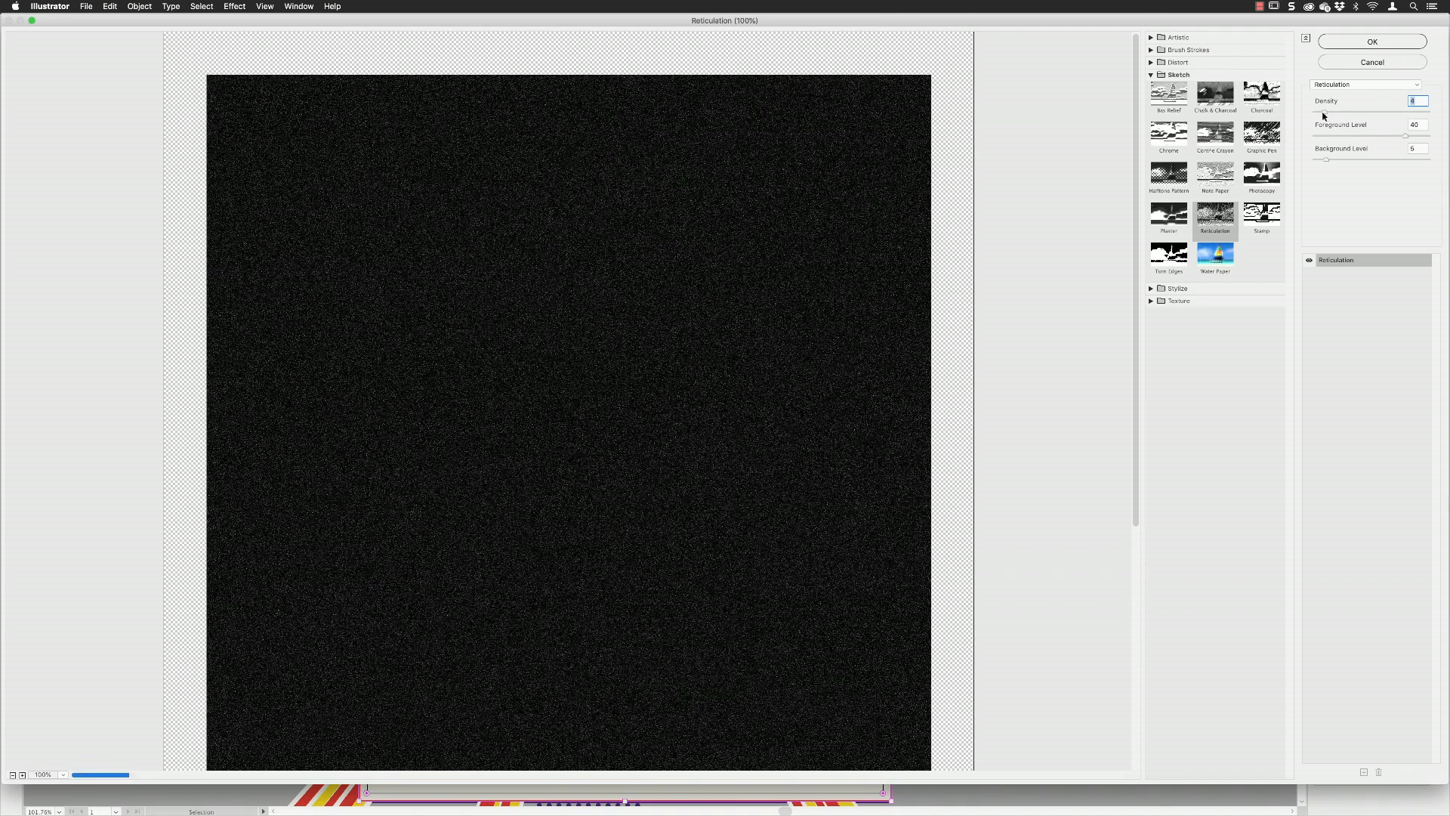
{"action": "left_click", "coordinate": [1359, 45]}
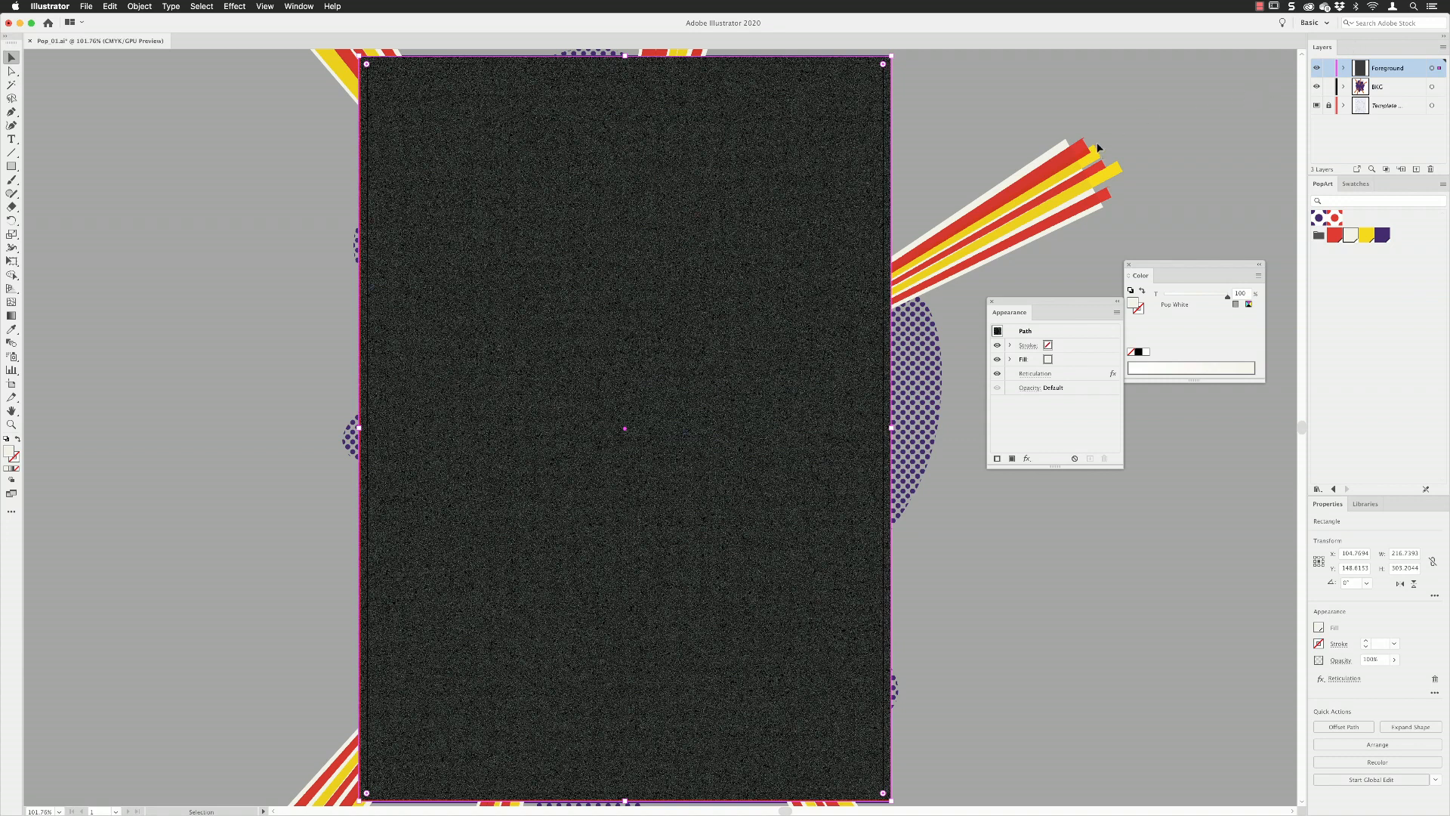
Set the textured rectangle's blending mode to Screen and its opacity to 20%.
{"action": "left_click_drag", "start_coordinate": [1072, 312], "coordinate": [1026, 302]}
{"action": "left_click", "coordinate": [984, 377]}
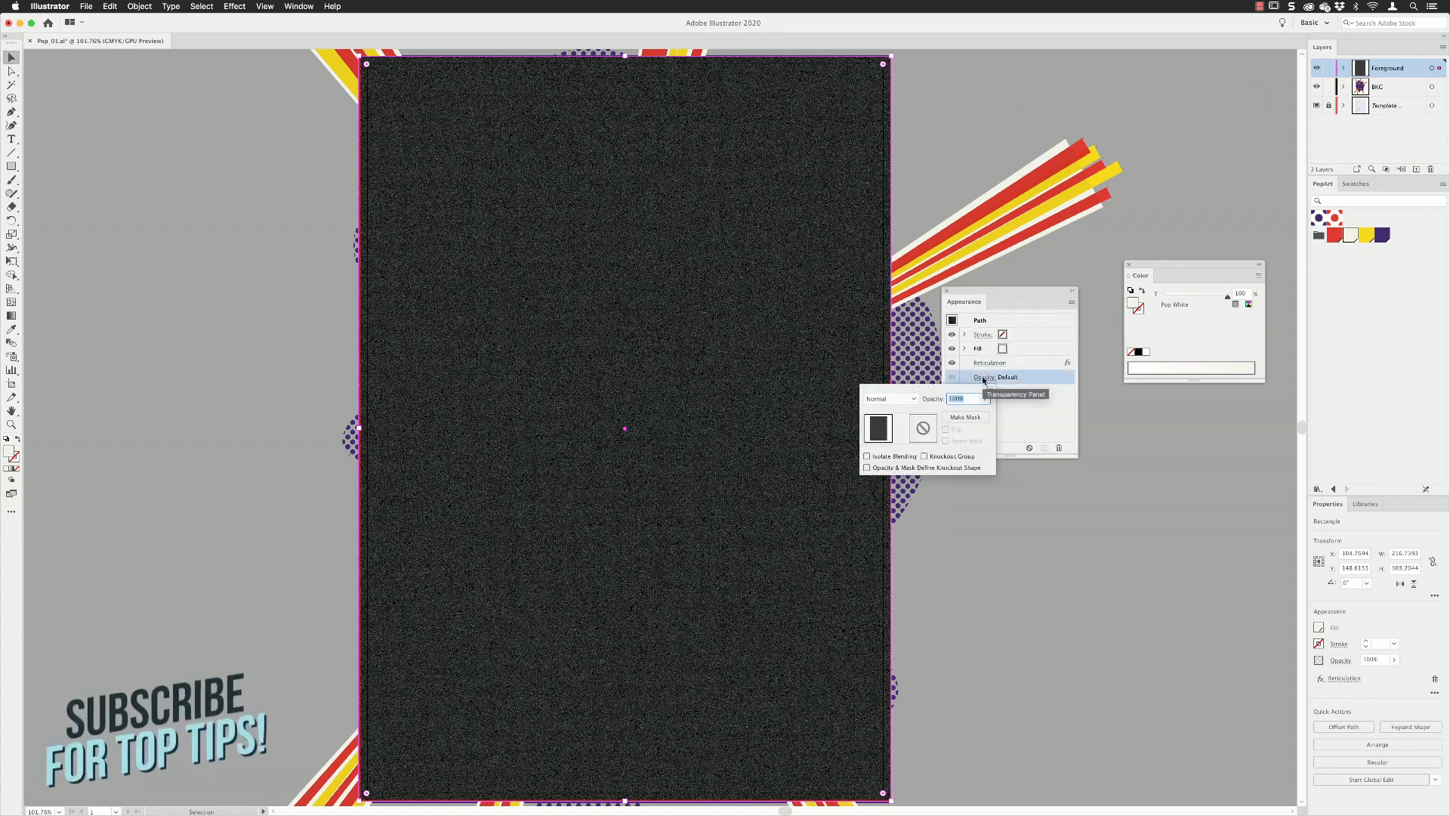
{"action": "left_click", "coordinate": [916, 399]}
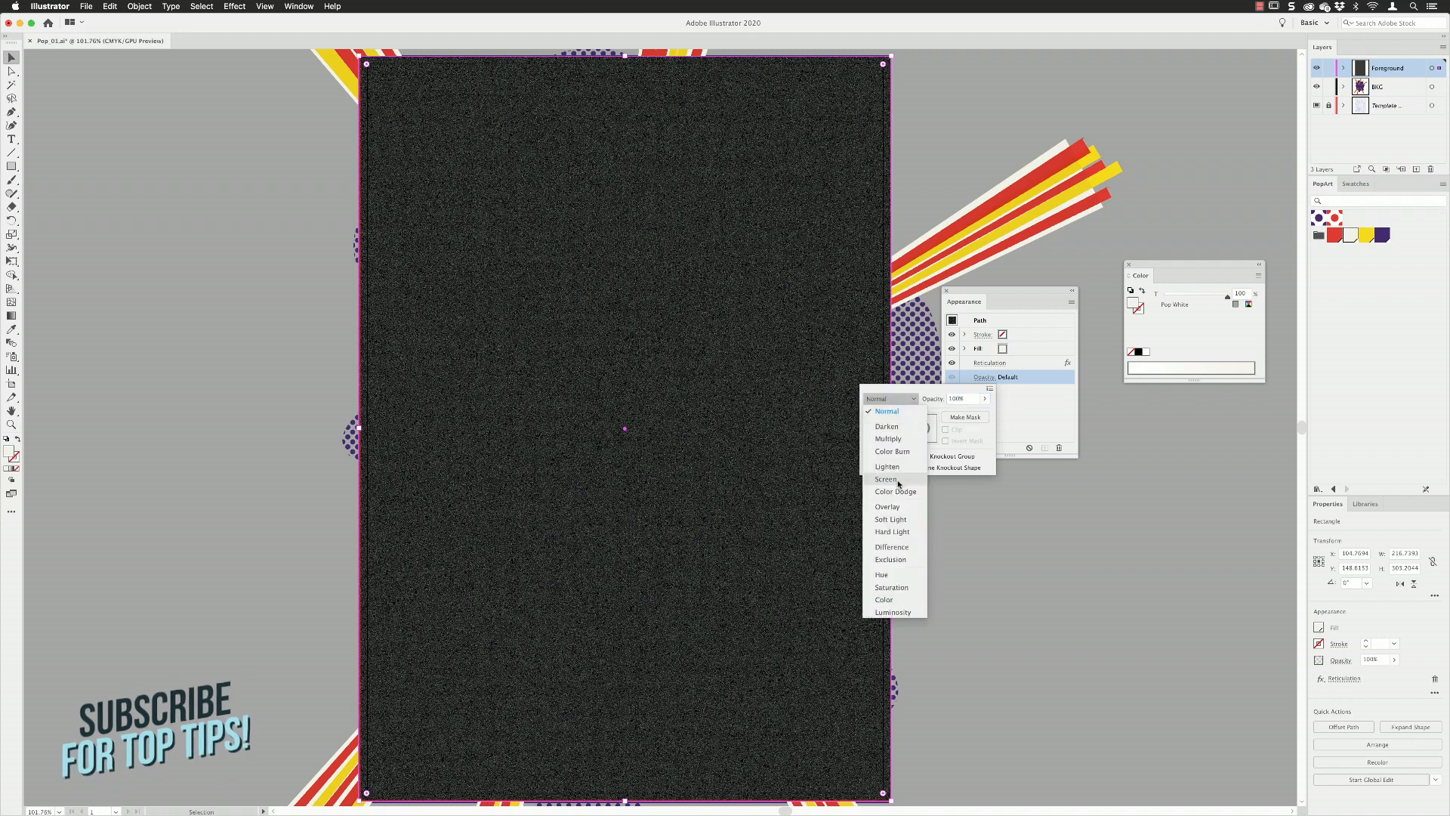
{"action": "left_click", "coordinate": [895, 477]}
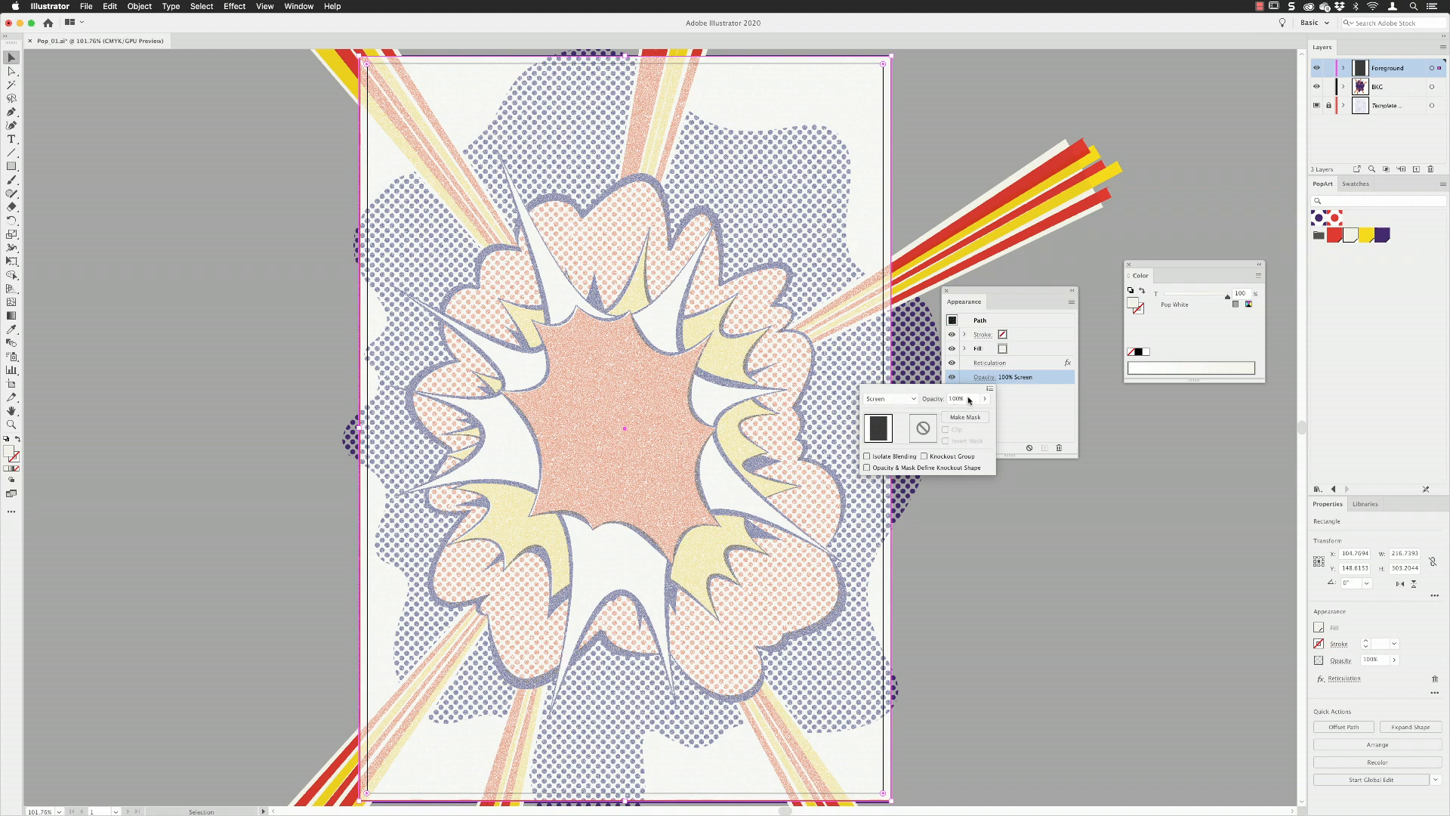
{"action": "left_click", "coordinate": [953, 399]}
{"action": "type", "text": "20"}
{"action": "key", "text": "Return"}
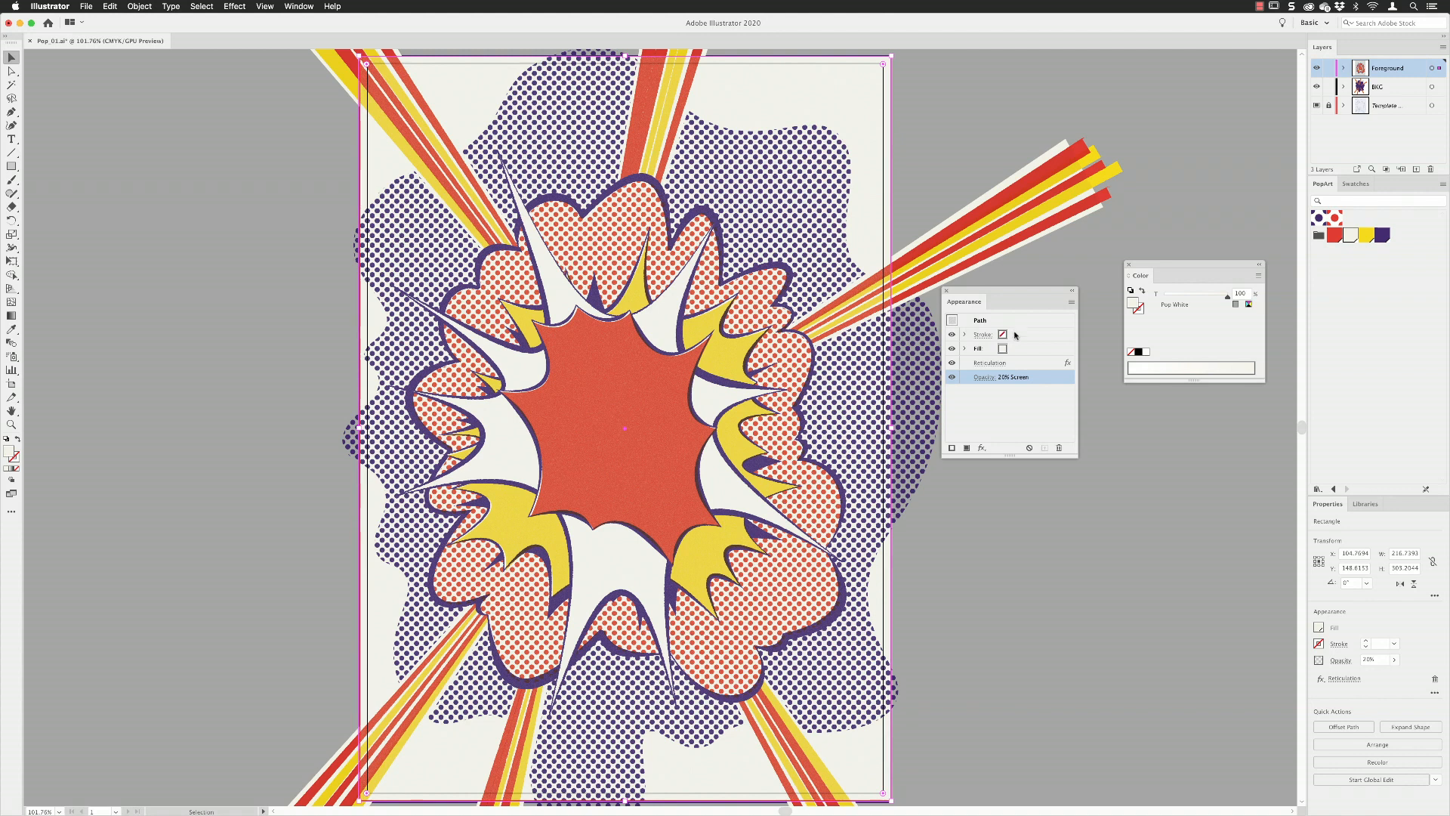
Change the opacity of the Screen-blended texture rectangle to 80%.
{"action": "left_click", "coordinate": [984, 377]}
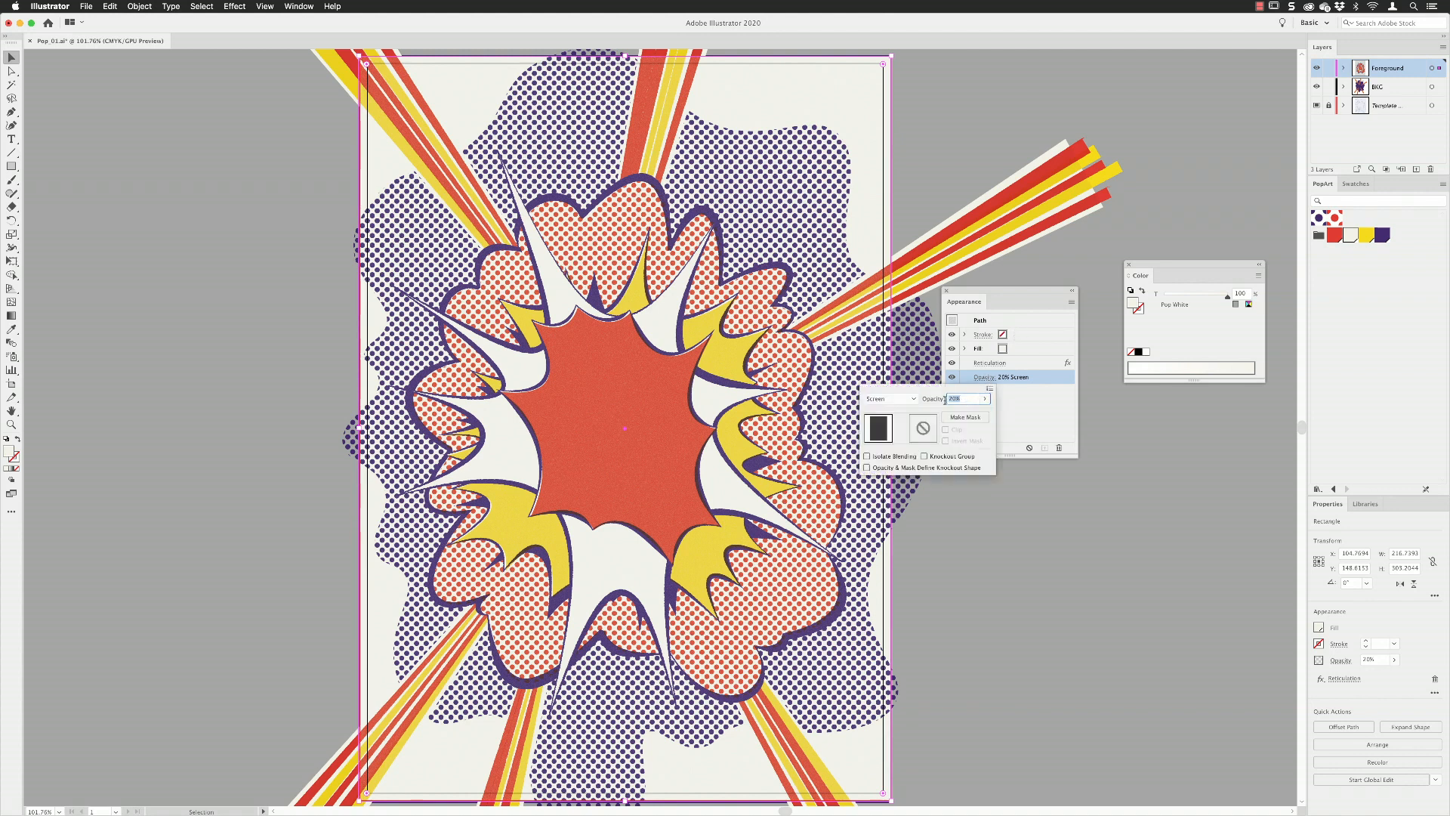
{"action": "type", "text": "8"}
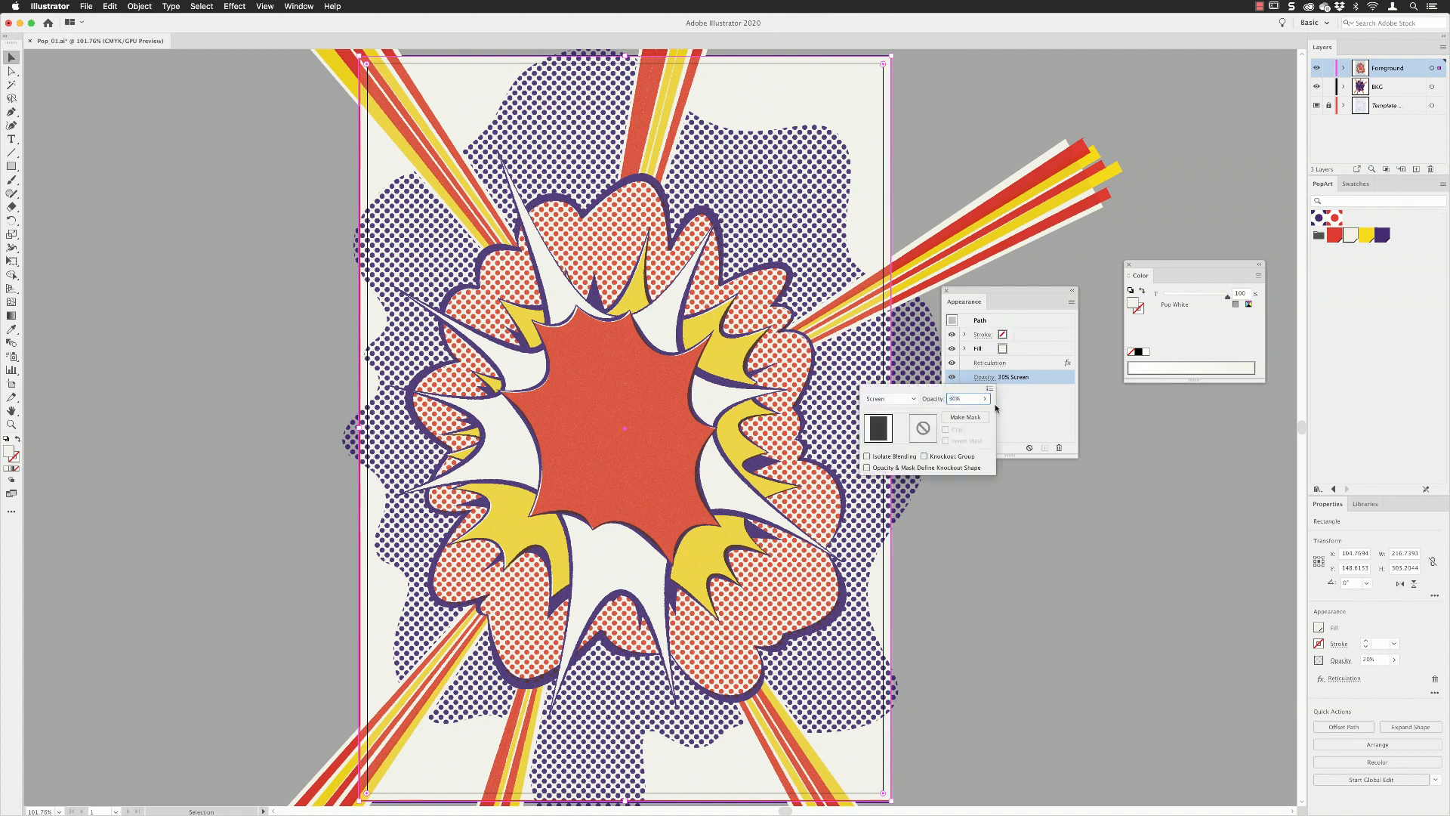